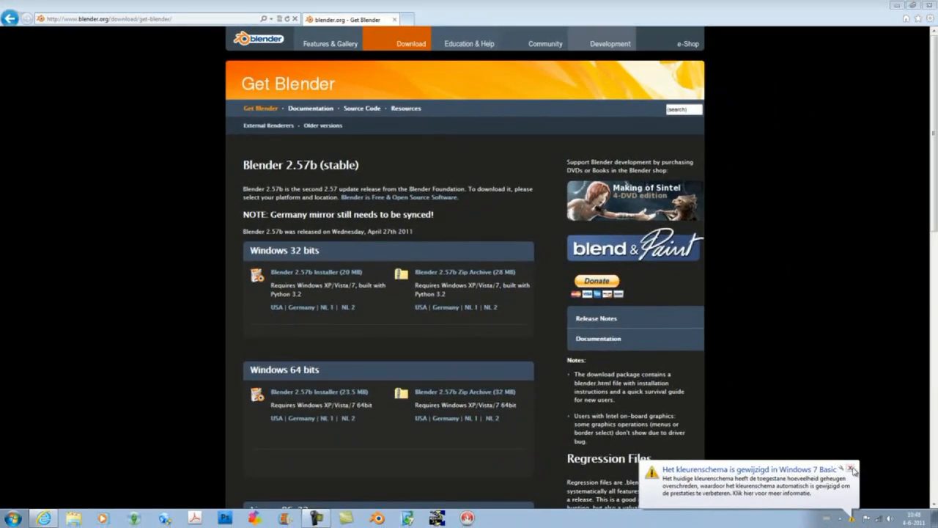
Step: Download the Blender 2.57b installer for Windows 64 bits, choose to run it, and dismiss the browser's download notice
{"action": "left_click", "coordinate": [852, 469]}
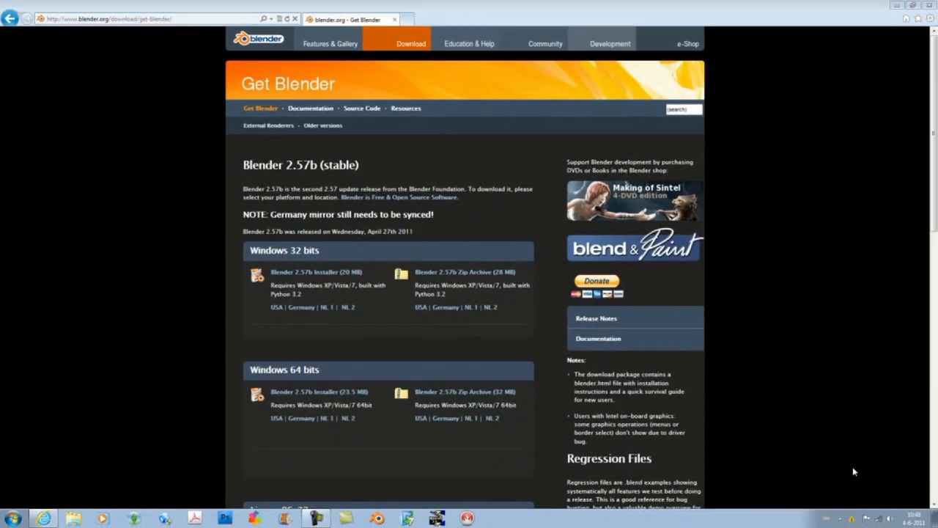
{"action": "left_click", "coordinate": [330, 394]}
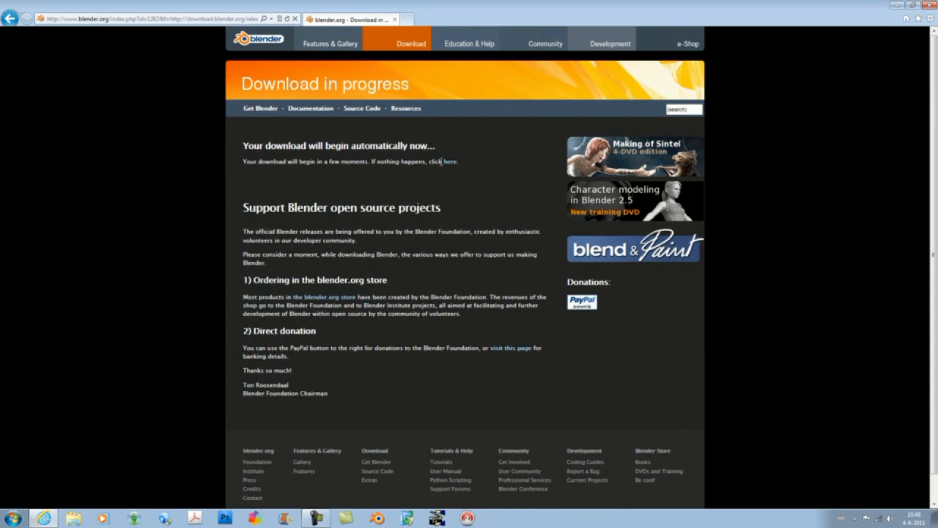
{"action": "left_click", "coordinate": [446, 161]}
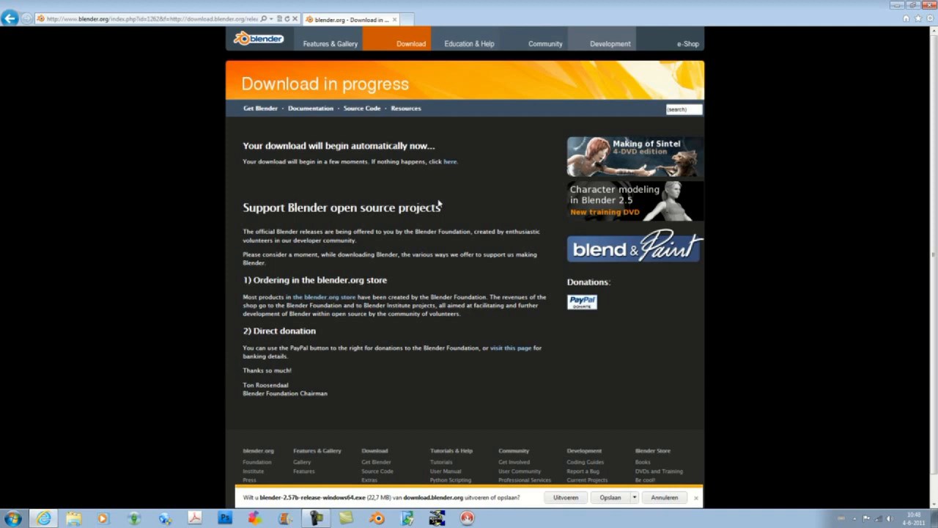
{"action": "left_click", "coordinate": [565, 496]}
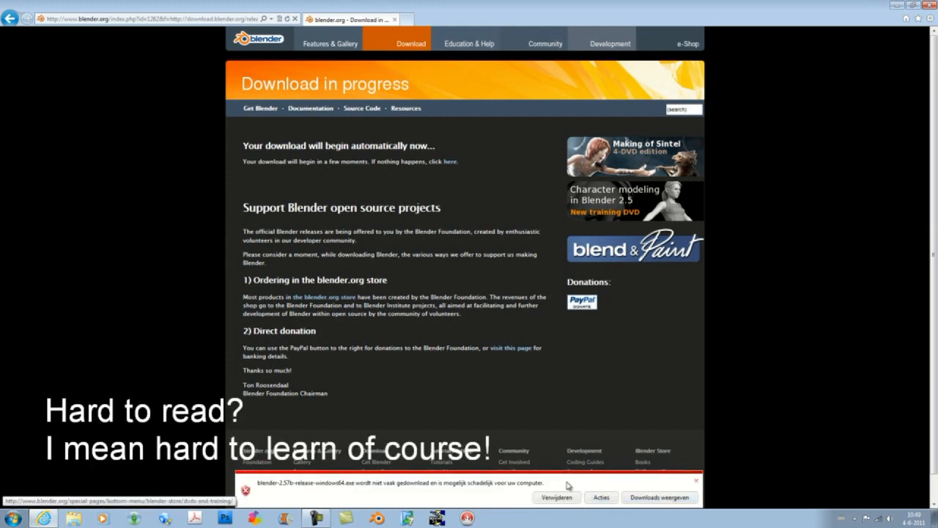
{"action": "left_click", "coordinate": [696, 483]}
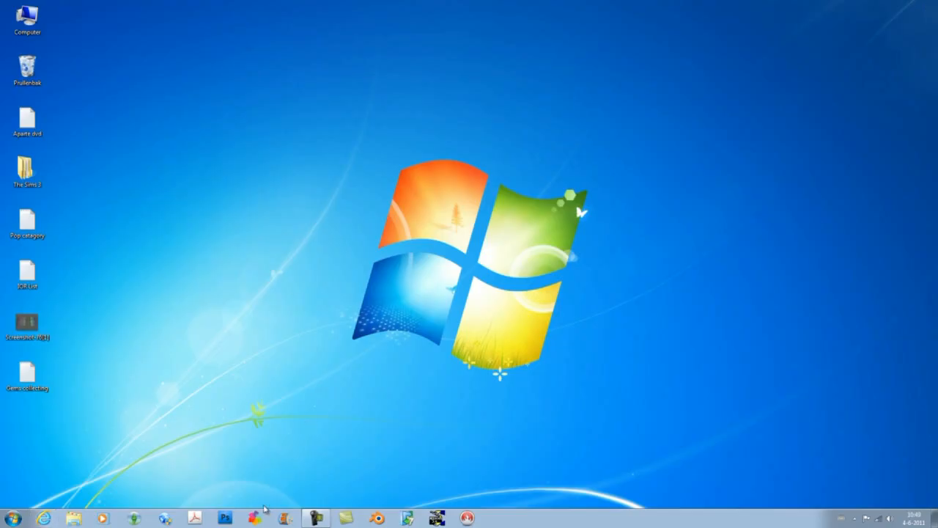
Step: Launch Blender and dismiss its startup splash screen
{"action": "left_click", "coordinate": [375, 519]}
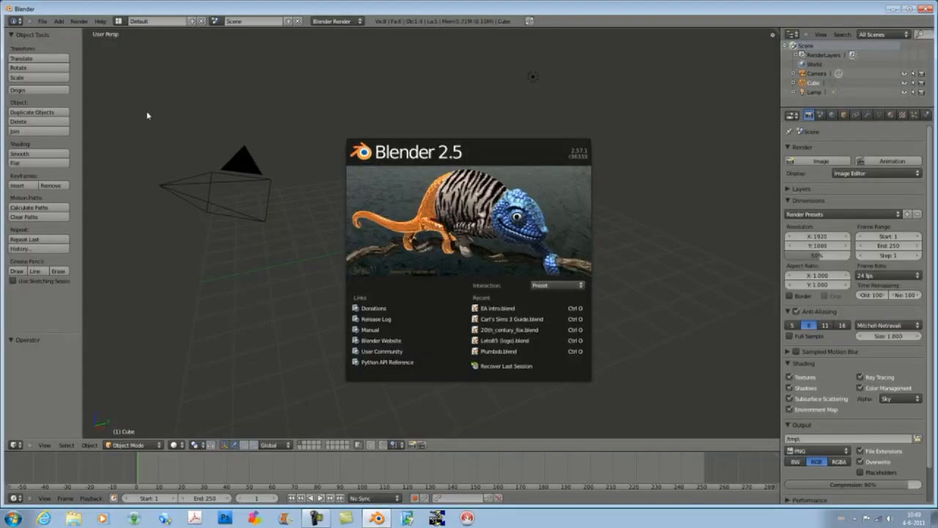
{"action": "left_click", "coordinate": [46, 25]}
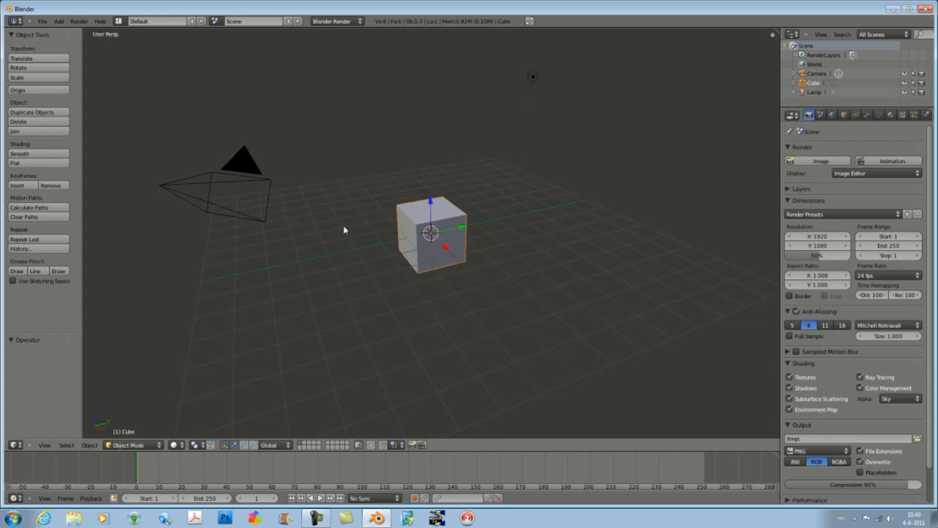
Step: Select the camera, render a still image of the default cube scene, and return to the 3D view
{"action": "right_click", "coordinate": [255, 173]}
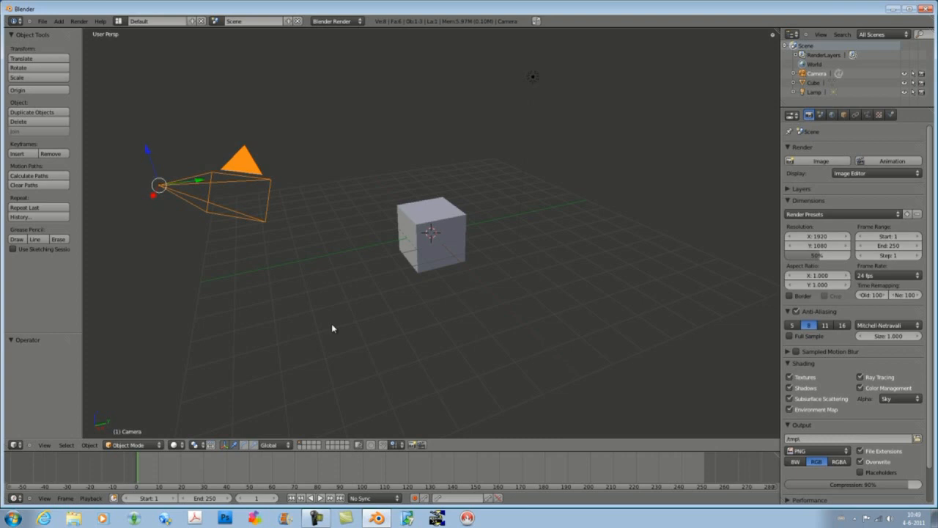
{"action": "key", "text": "F12"}
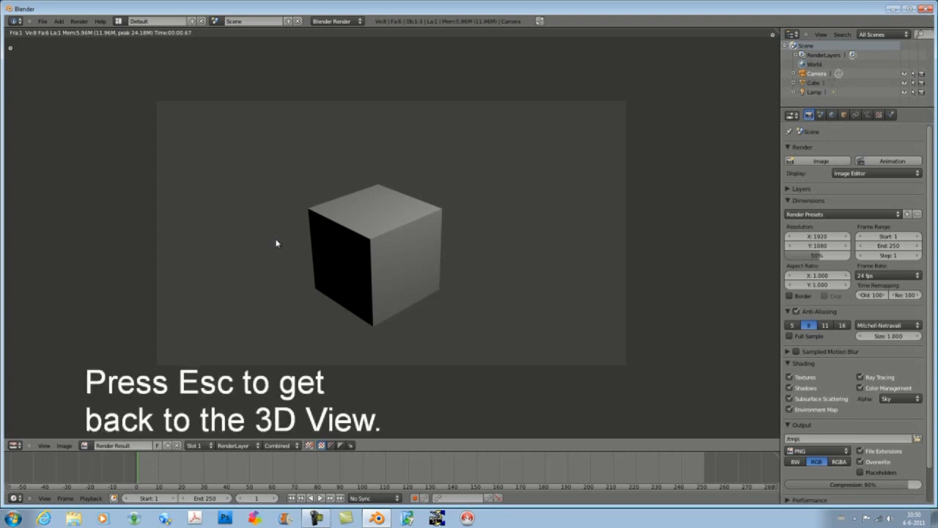
{"action": "key", "text": "Escape"}
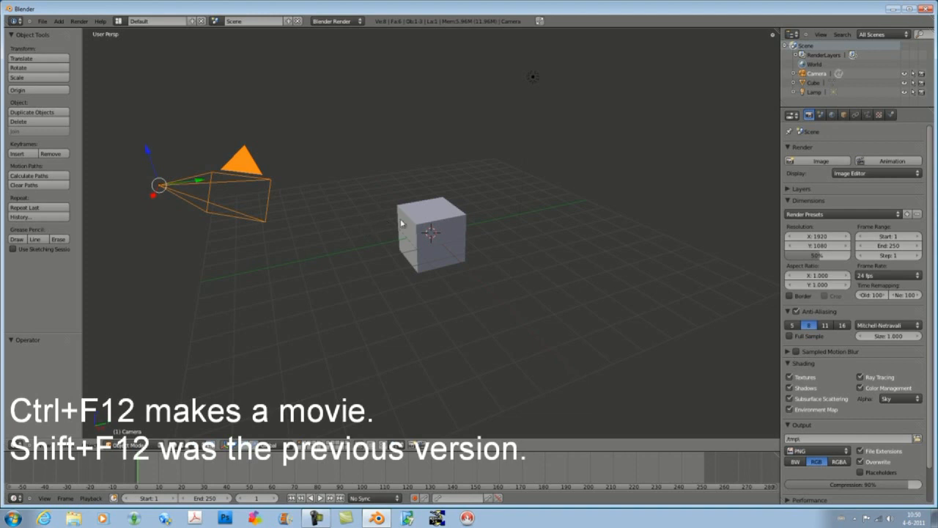
Step: Test-render the scene with the lamp deleted, and restore the lamp by undoing the deletion
{"action": "right_click", "coordinate": [533, 79]}
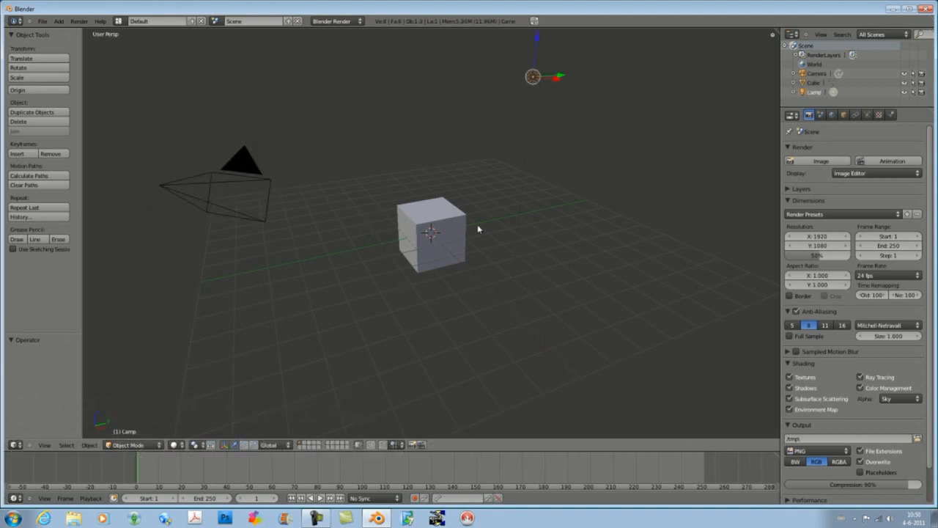
{"action": "key", "text": "Delete"}
{"action": "left_click", "coordinate": [448, 273]}
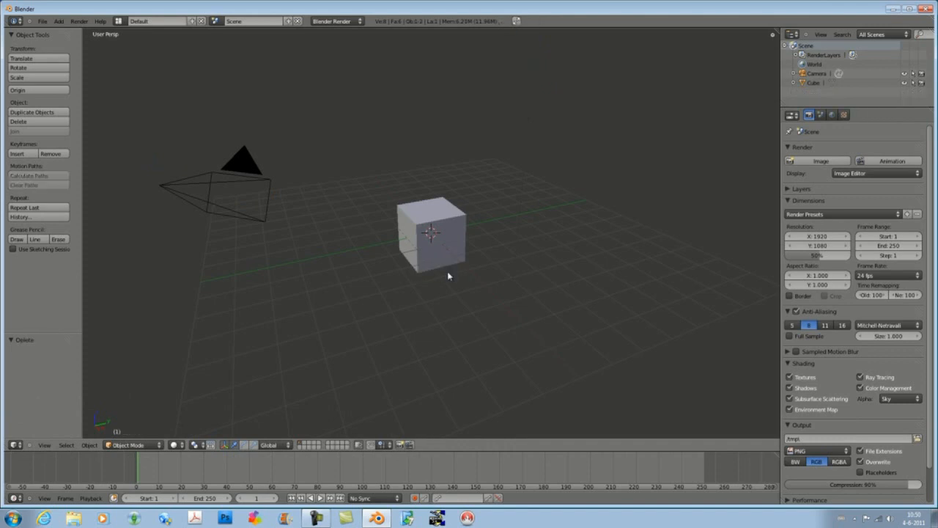
{"action": "key", "text": "F12"}
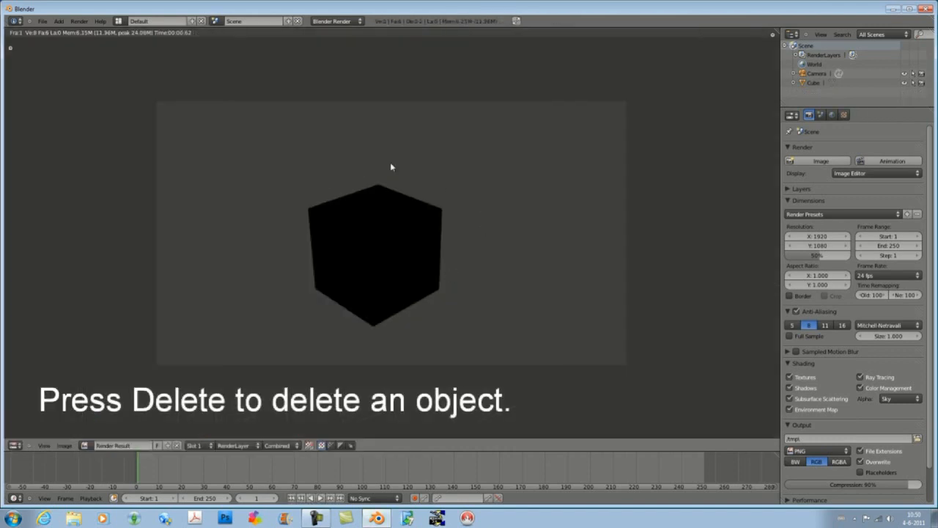
{"action": "key", "text": "Escape"}
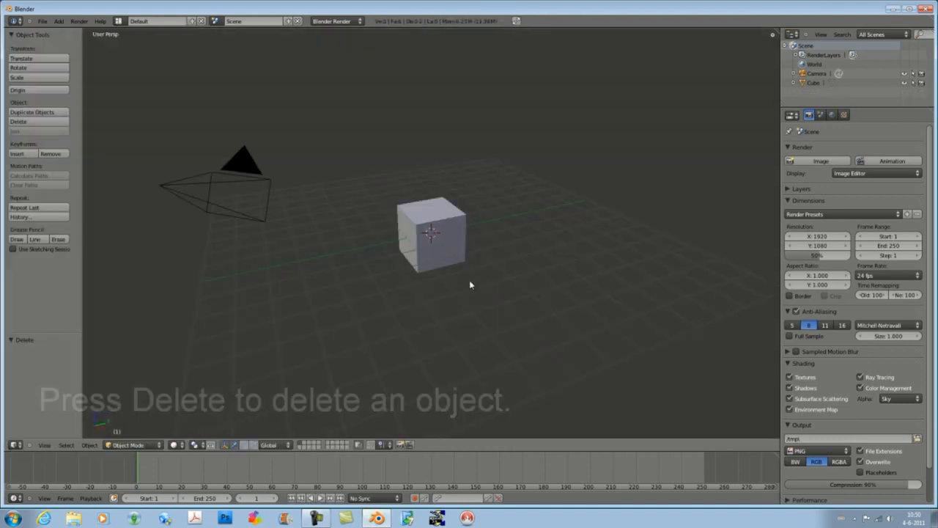
{"action": "key", "text": "ctrl+z"}
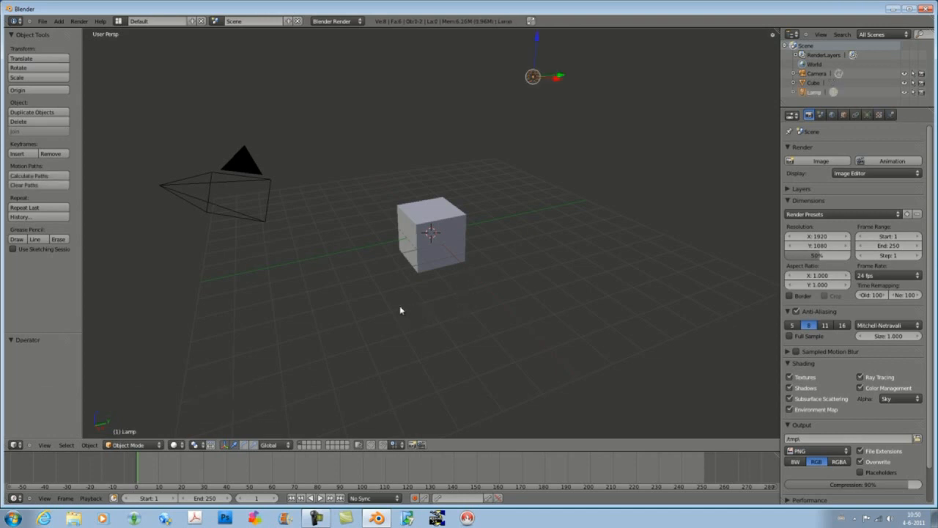
Step: Examine the cube, lamp and camera from several sides, and render a still image of the scene
{"action": "middle_click_drag", "start_coordinate": [358, 304], "coordinate": [525, 313]}
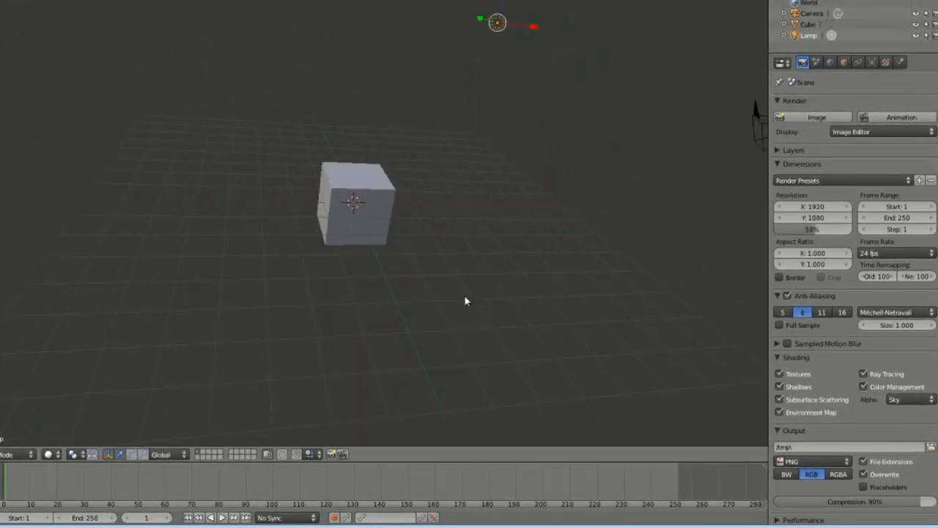
{"action": "middle_click_drag", "start_coordinate": [464, 300], "coordinate": [491, 307]}
{"action": "middle_click_drag", "start_coordinate": [400, 285], "coordinate": [500, 70]}
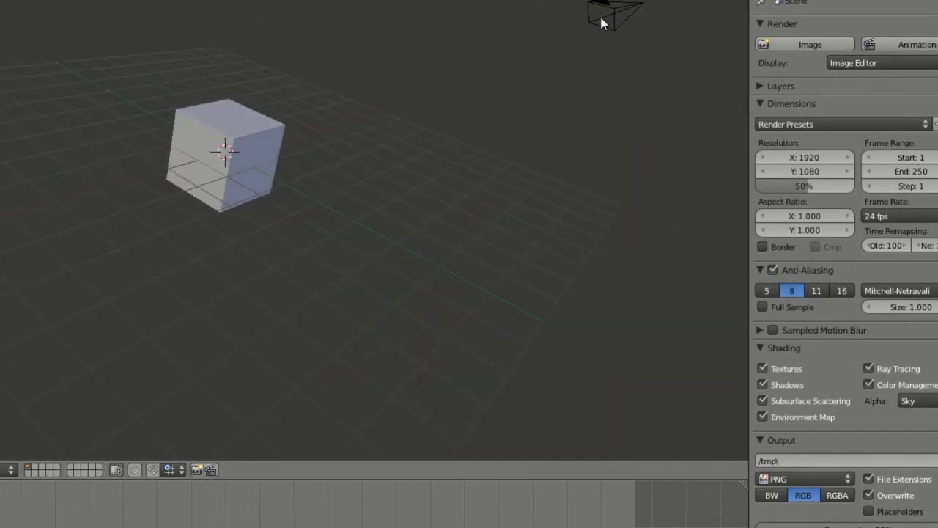
{"action": "middle_click_drag", "start_coordinate": [464, 224], "coordinate": [181, 93]}
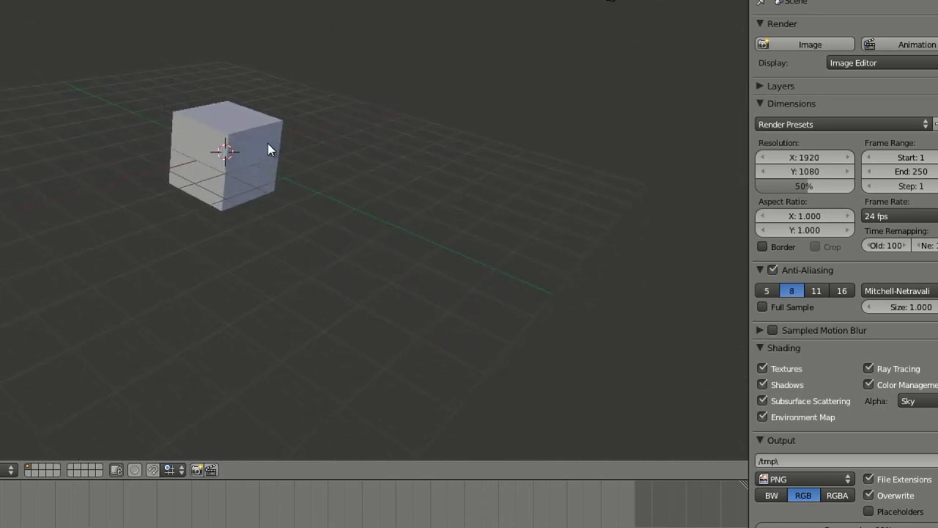
{"action": "middle_click_drag", "start_coordinate": [475, 189], "coordinate": [100, 260]}
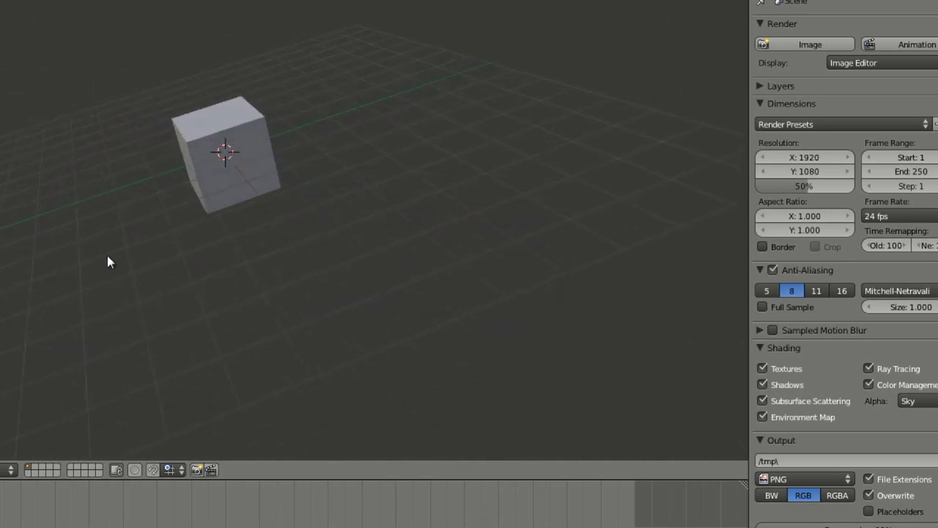
{"action": "middle_click_drag", "start_coordinate": [398, 261], "coordinate": [262, 339]}
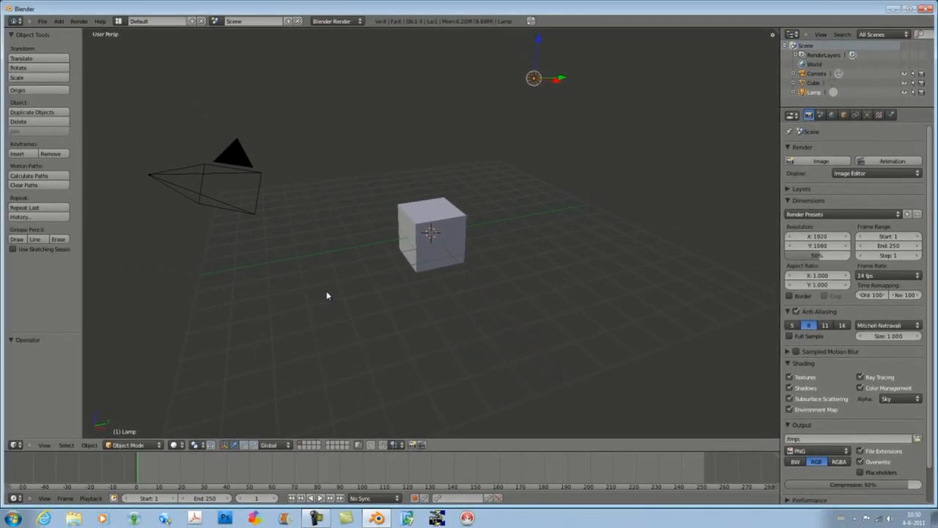
{"action": "key", "text": "F12"}
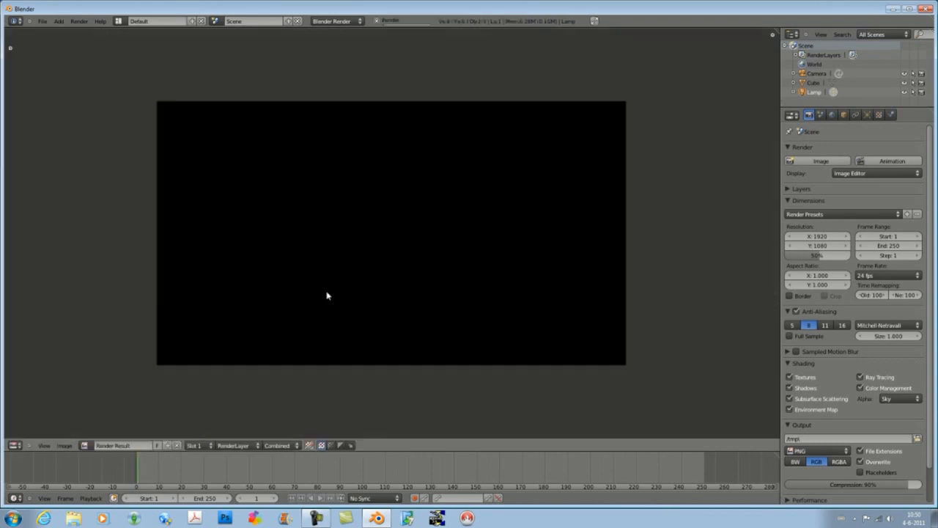
{"action": "key", "text": "Escape"}
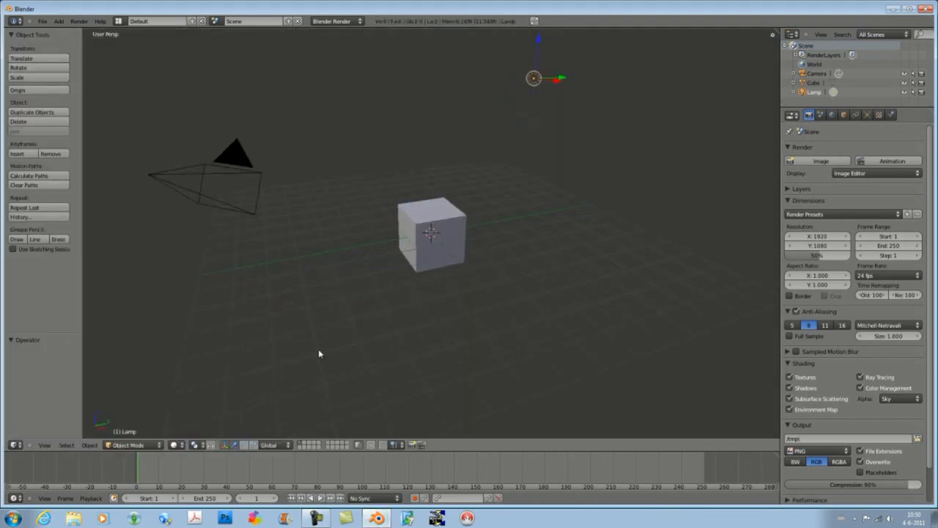
Step: Examine how the axis indicator and the positions of the cube, camera and lamp relate from different viewing angles
{"action": "middle_click_drag", "start_coordinate": [337, 318], "coordinate": [312, 319]}
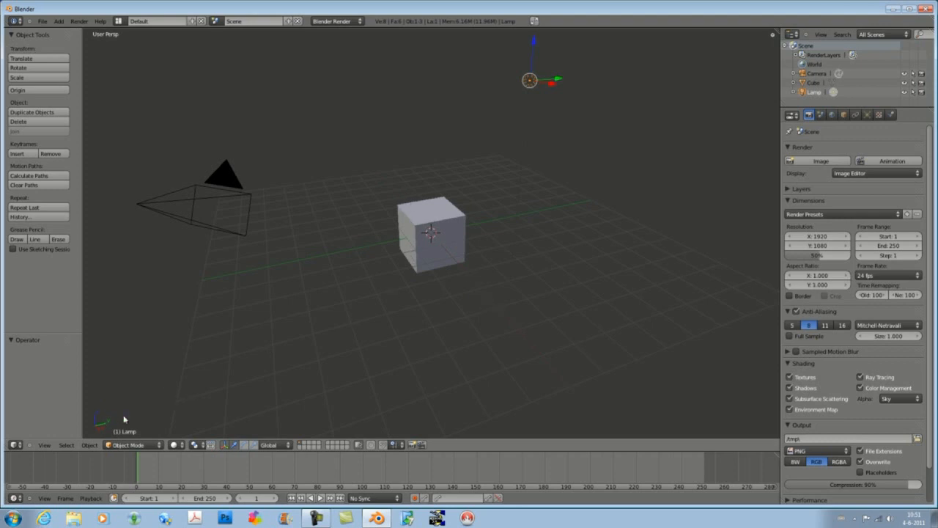
{"action": "middle_click_drag", "start_coordinate": [417, 291], "coordinate": [247, 356]}
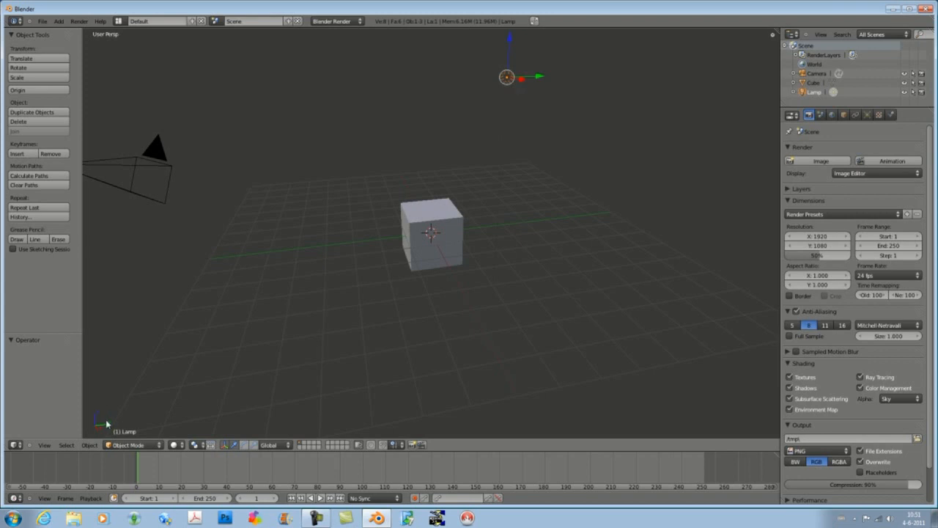
{"action": "middle_click_drag", "start_coordinate": [378, 302], "coordinate": [367, 308]}
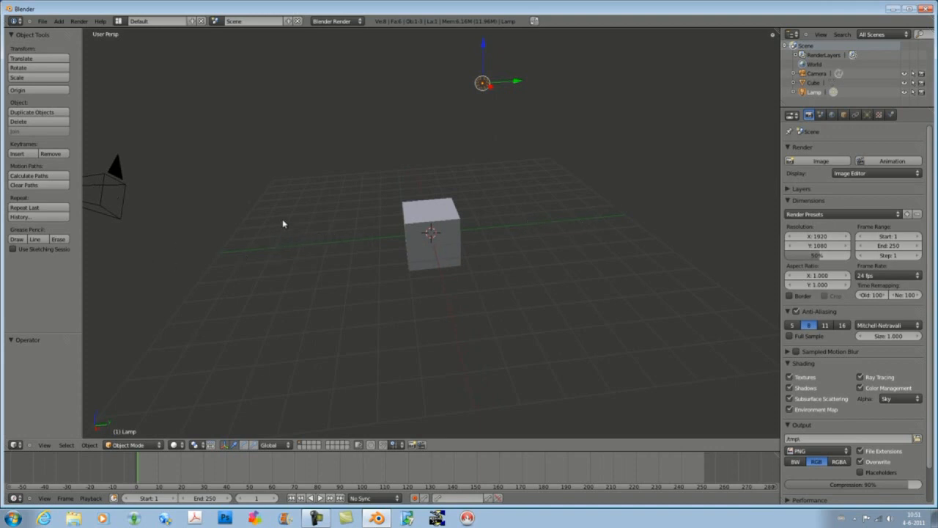
{"action": "middle_click_drag", "start_coordinate": [280, 242], "coordinate": [291, 297]}
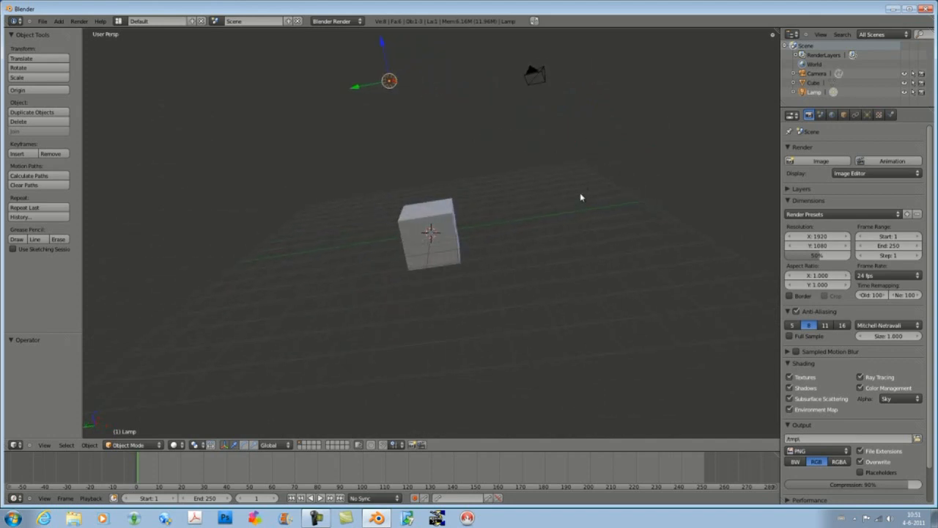
{"action": "middle_click_drag", "start_coordinate": [592, 239], "coordinate": [599, 296]}
{"action": "middle_click_drag", "start_coordinate": [336, 273], "coordinate": [295, 273]}
{"action": "middle_click_drag", "start_coordinate": [410, 291], "coordinate": [215, 369]}
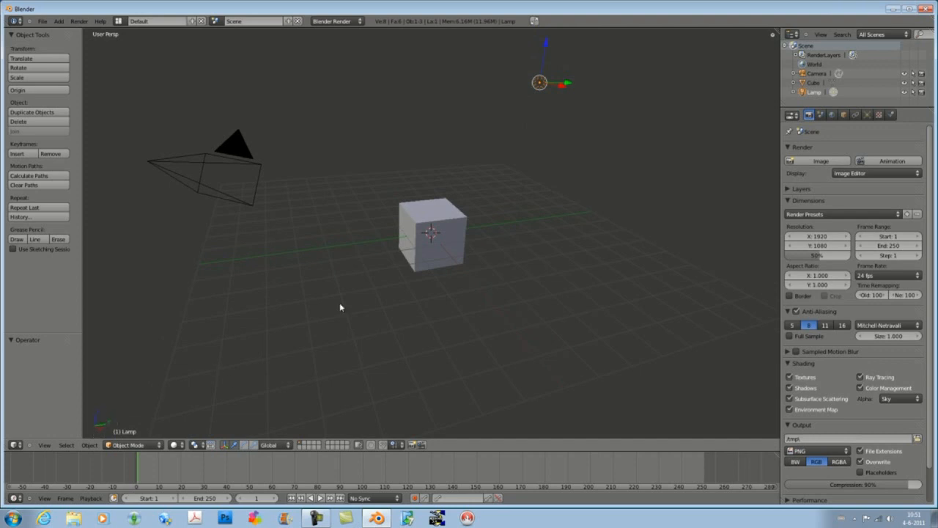
{"action": "middle_click_drag", "start_coordinate": [389, 302], "coordinate": [394, 306]}
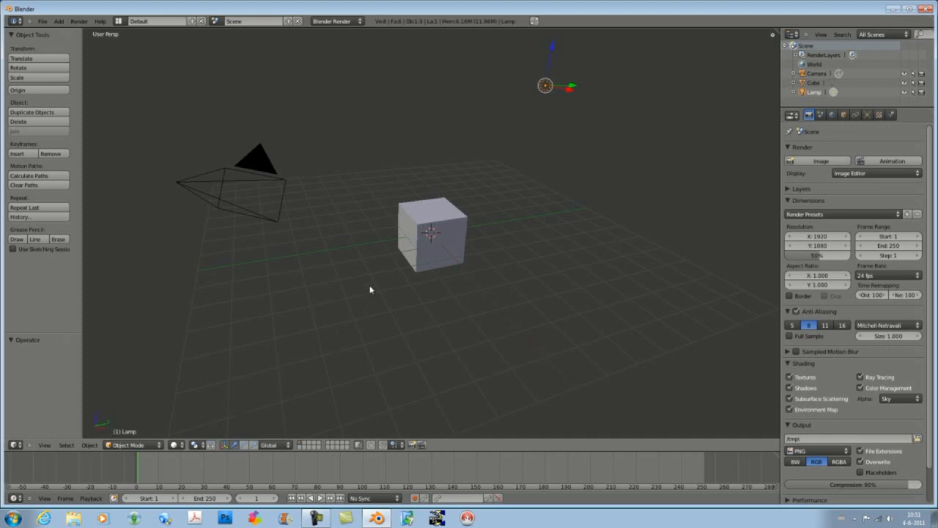
{"action": "middle_click_drag", "start_coordinate": [447, 285], "coordinate": [444, 281]}
{"action": "middle_click_drag", "start_coordinate": [320, 274], "coordinate": [320, 286]}
Step: Select the cube and switch it from Object Mode to Edit Mode
{"action": "right_click", "coordinate": [409, 216]}
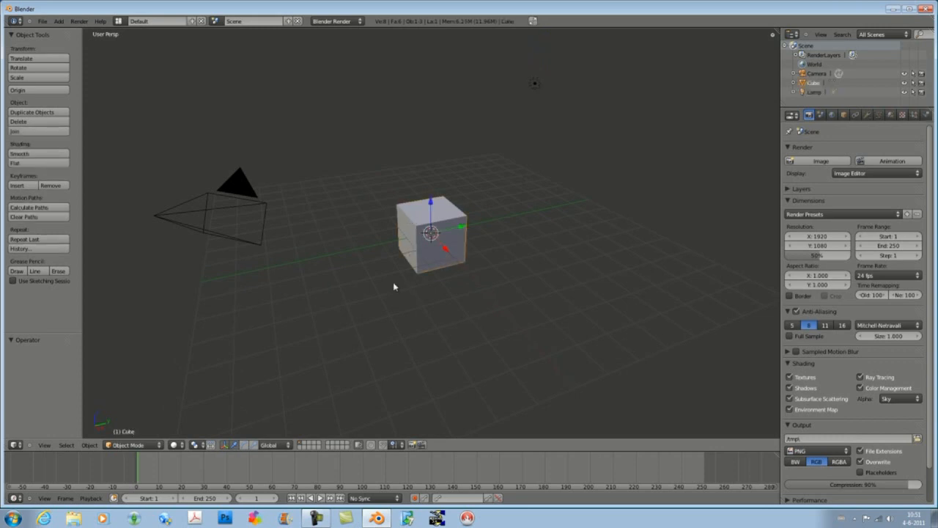
{"action": "left_click", "coordinate": [151, 445]}
{"action": "middle_click_drag", "start_coordinate": [376, 320], "coordinate": [448, 291]}
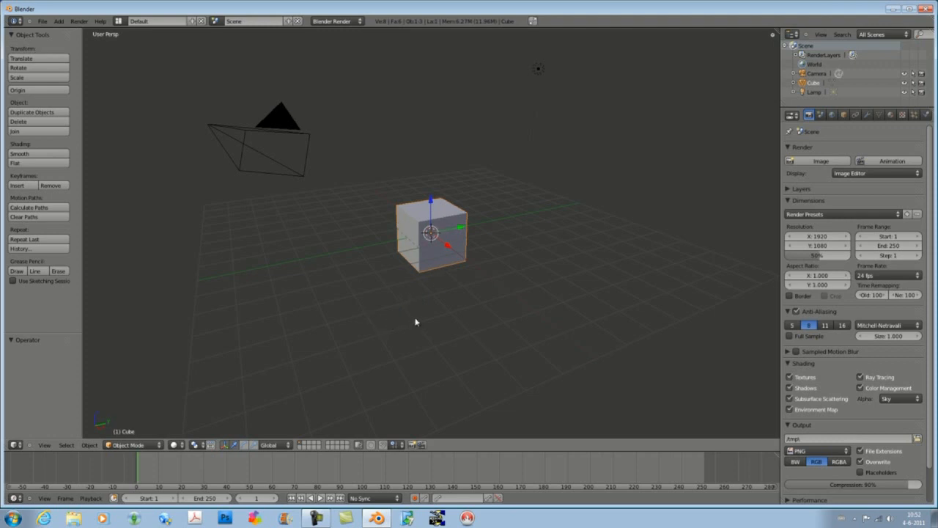
{"action": "left_click", "coordinate": [128, 445]}
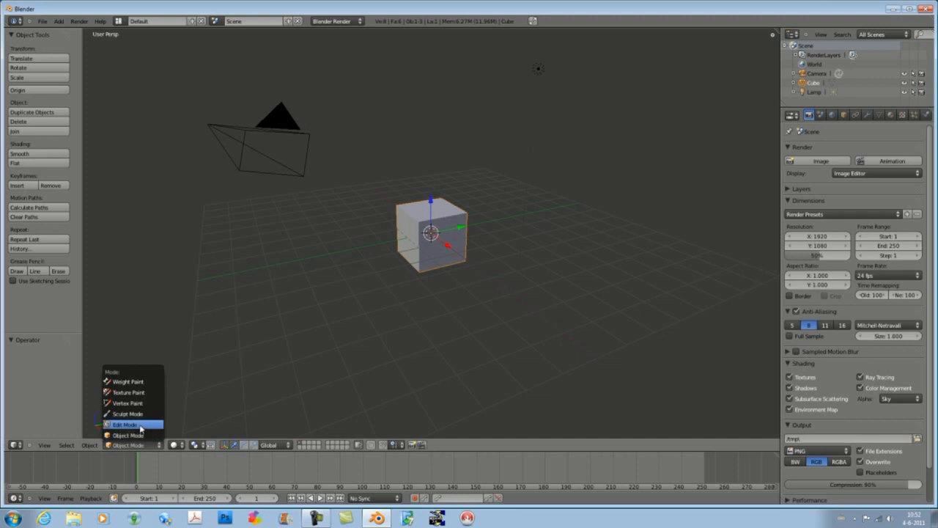
{"action": "left_click", "coordinate": [131, 426]}
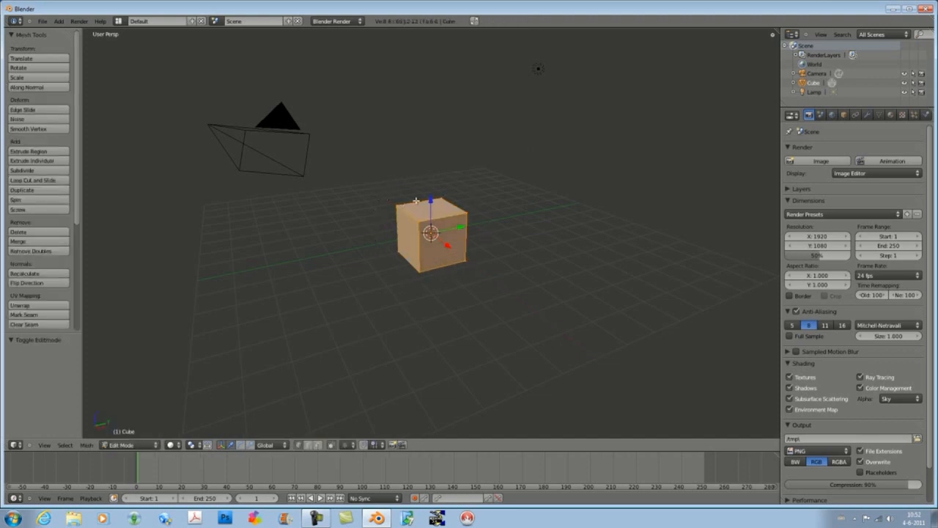
Step: Select the cube's upper front corner vertex and move it freehand outward by about 1.18 units
{"action": "scroll", "coordinate": [425, 262], "scroll_direction": "up", "scroll_amount": 6}
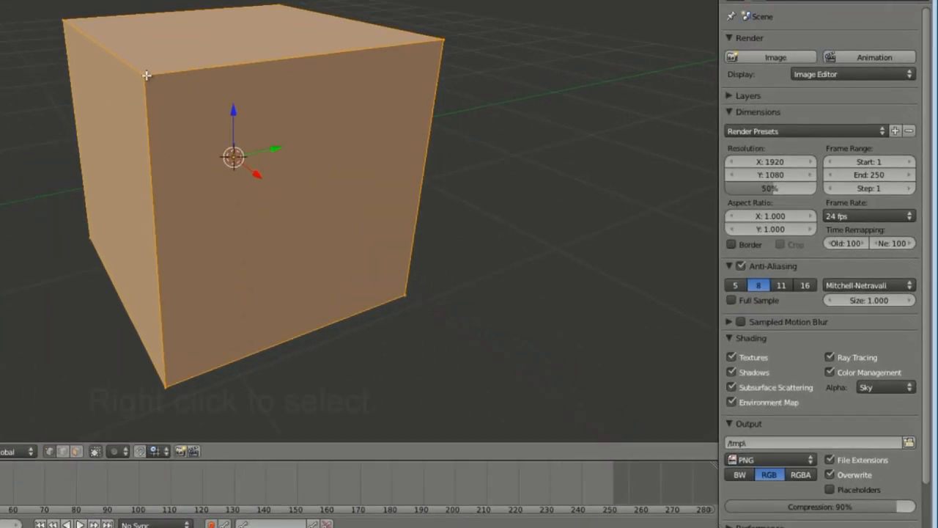
{"action": "right_click", "coordinate": [369, 175]}
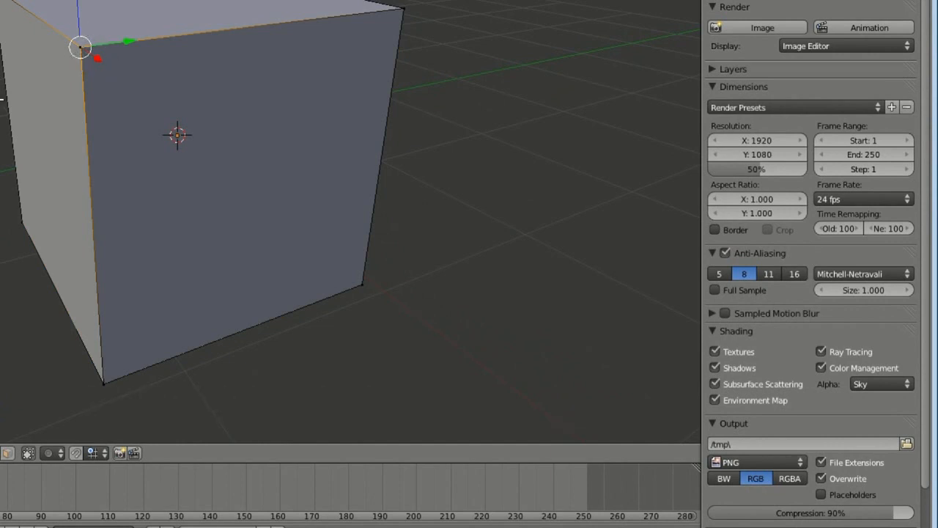
{"action": "key", "text": "g"}
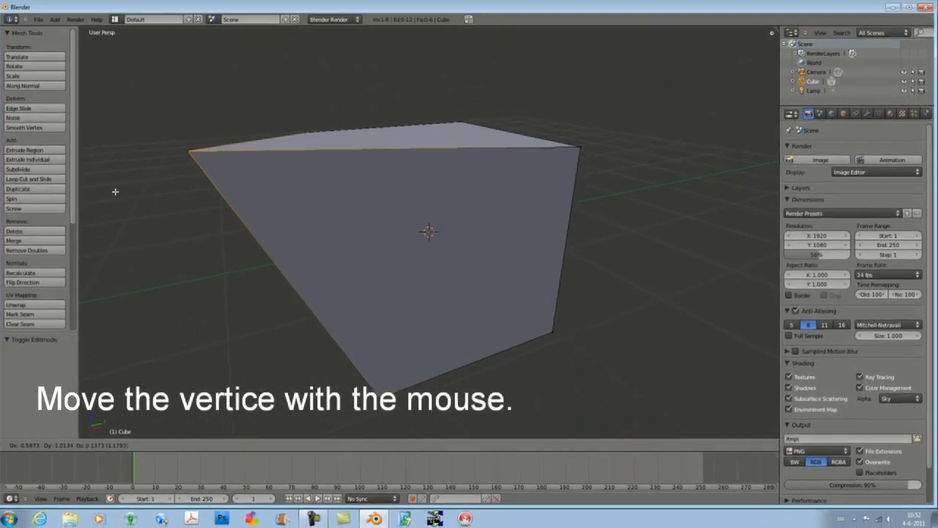
{"action": "left_click", "coordinate": [115, 191]}
{"action": "scroll", "coordinate": [400, 297], "scroll_direction": "down", "scroll_amount": 4}
{"action": "middle_click_drag", "start_coordinate": [455, 269], "coordinate": [502, 308]}
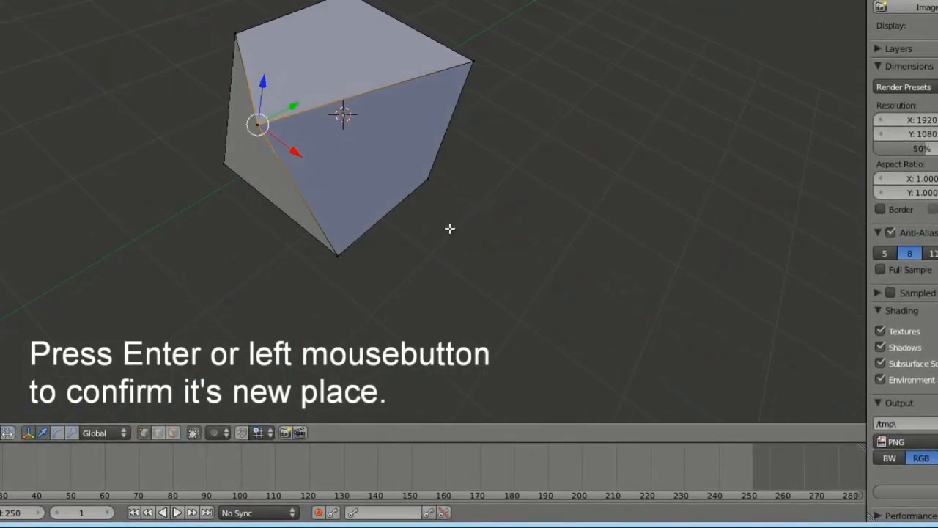
{"action": "middle_click_drag", "start_coordinate": [449, 228], "coordinate": [335, 193]}
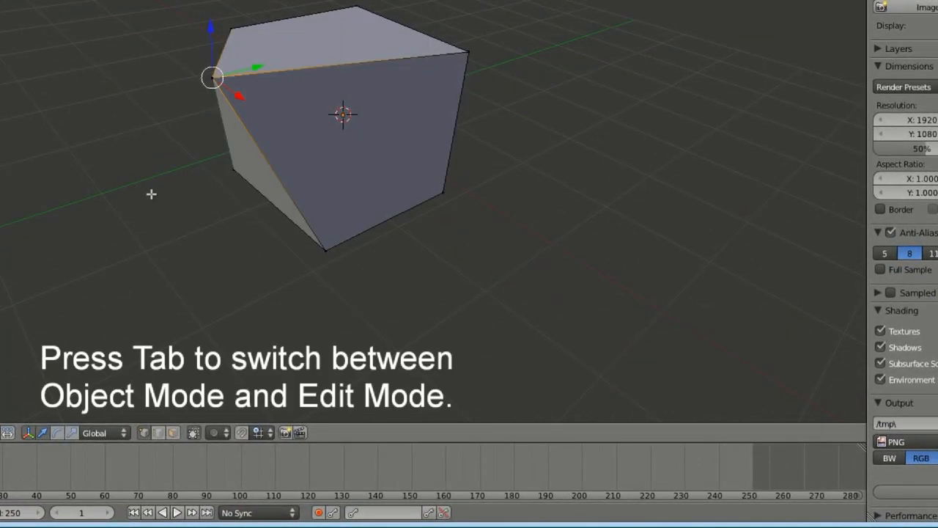
Step: Switch the cube from Edit Mode back to Object Mode
{"action": "key", "text": "Tab"}
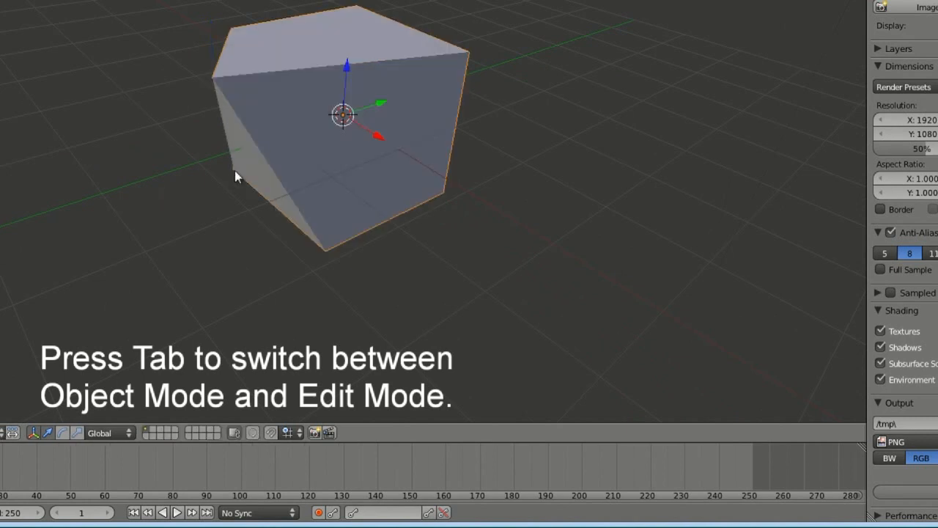
{"action": "scroll", "coordinate": [234, 178], "scroll_direction": "down", "scroll_amount": 3}
{"action": "middle_click_drag", "start_coordinate": [236, 195], "coordinate": [221, 180]}
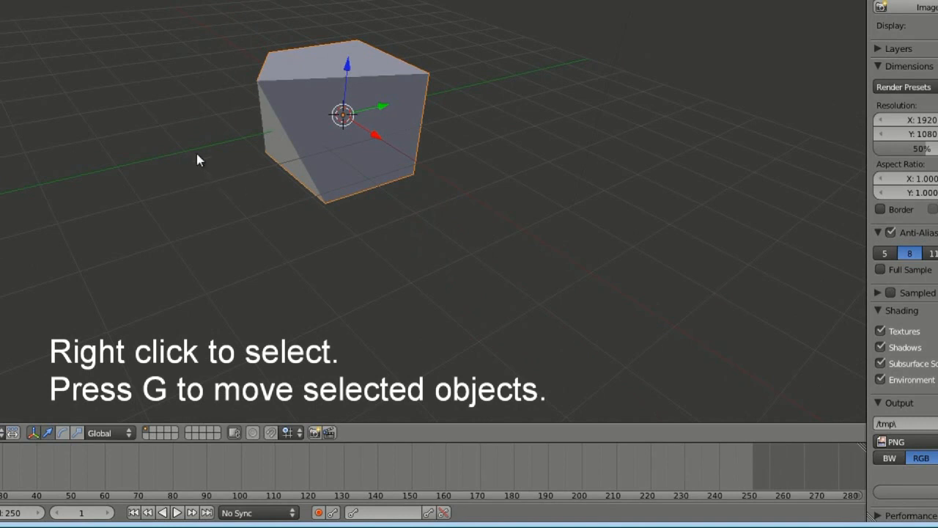
Step: Try moving the whole cube freely away from the origin, and clear its location to put it back
{"action": "key", "text": "g"}
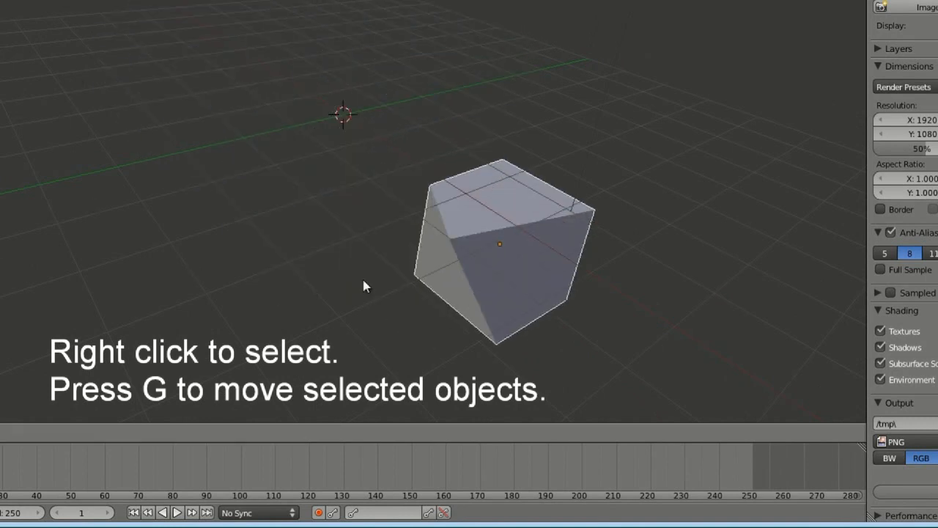
{"action": "right_click", "coordinate": [257, 194]}
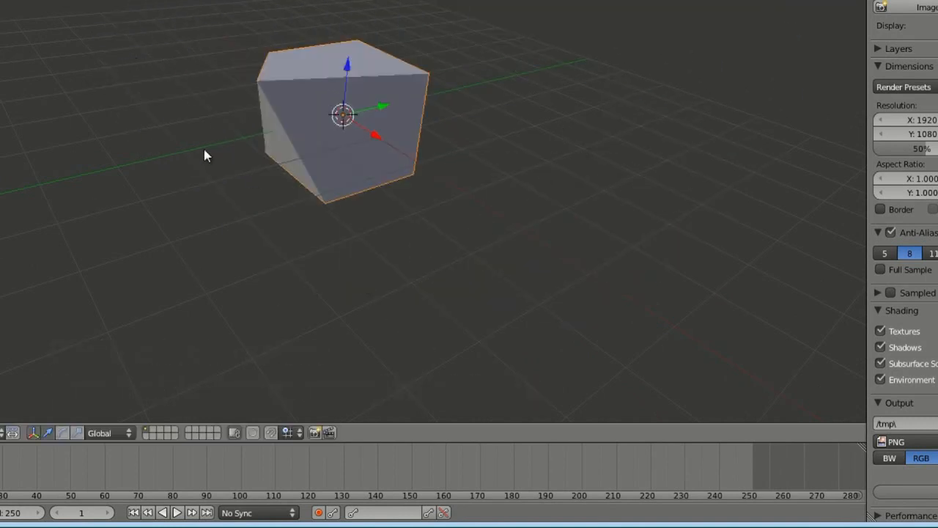
{"action": "key", "text": "g"}
{"action": "key", "text": "Escape"}
{"action": "key", "text": "g"}
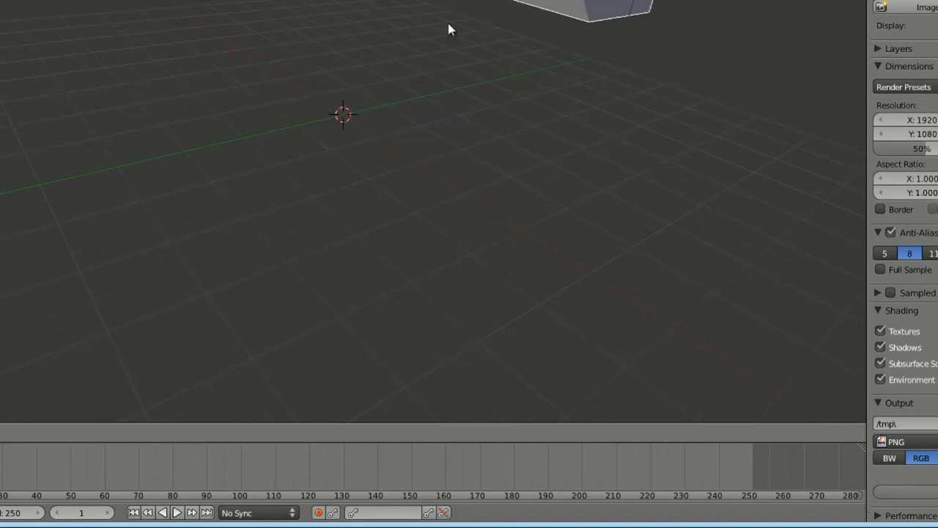
{"action": "left_click", "coordinate": [450, 27]}
{"action": "scroll", "coordinate": [347, 134], "scroll_direction": "down", "scroll_amount": 4}
{"action": "middle_click_drag", "start_coordinate": [230, 142], "coordinate": [245, 203]}
{"action": "key", "text": "alt+g"}
{"action": "scroll", "coordinate": [257, 210], "scroll_direction": "up", "scroll_amount": 5}
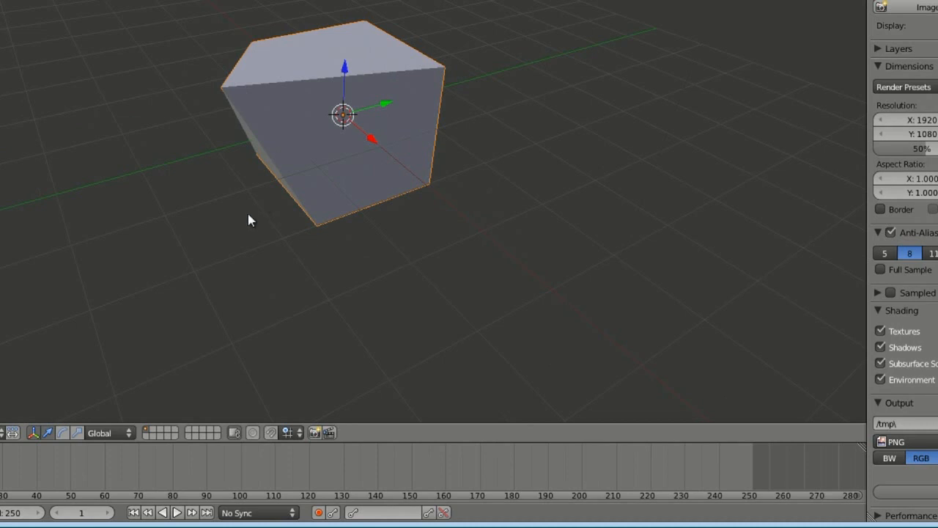
Step: Try moving the cube along the global Y axis only, and cancel the move
{"action": "key", "text": "g"}
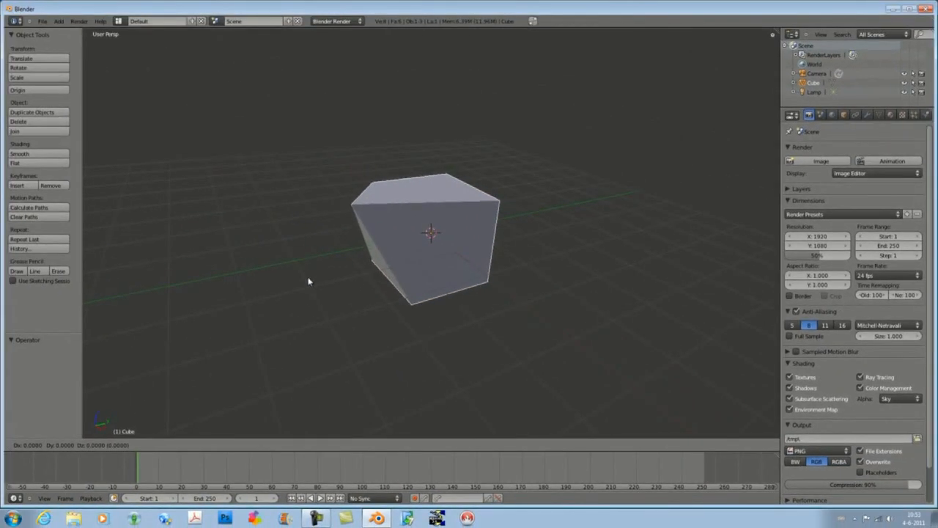
{"action": "key", "text": "y"}
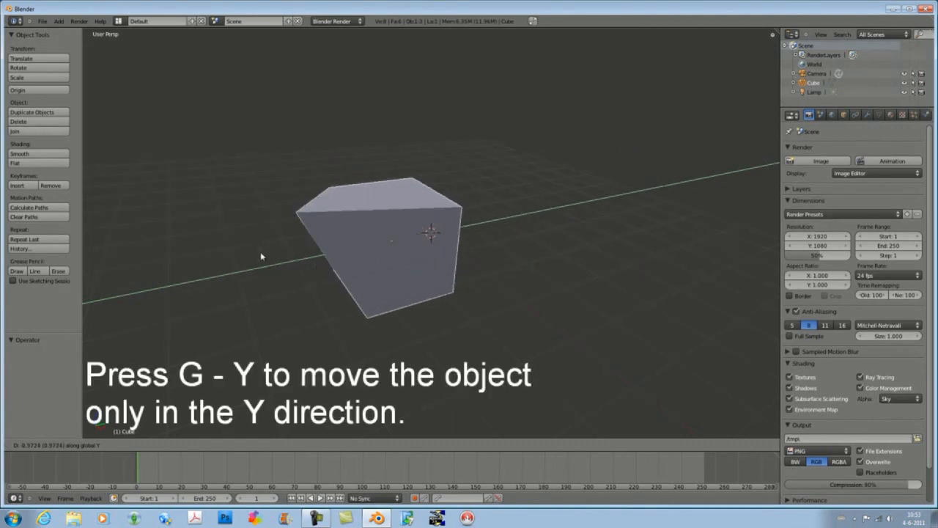
{"action": "right_click", "coordinate": [320, 268]}
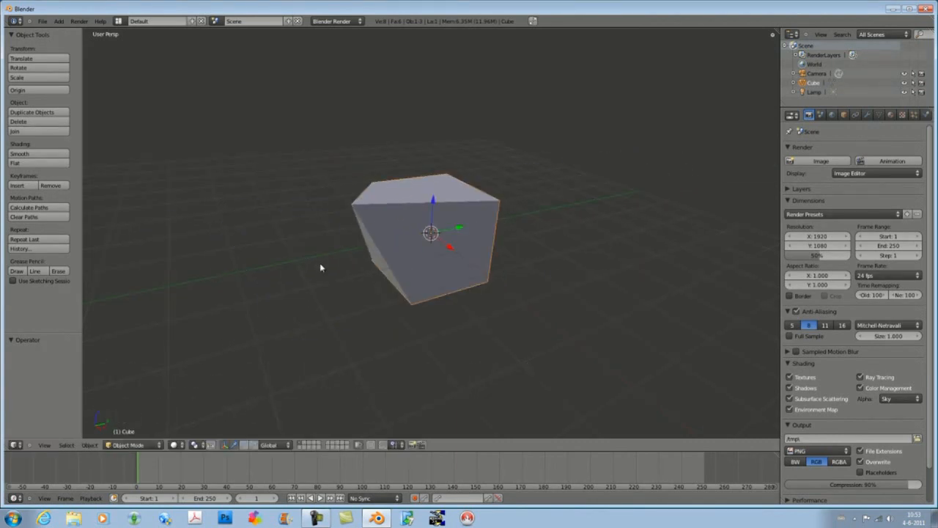
{"action": "scroll", "coordinate": [353, 295], "scroll_direction": "down", "scroll_amount": 3}
{"action": "scroll", "coordinate": [344, 298], "scroll_direction": "up", "scroll_amount": 2}
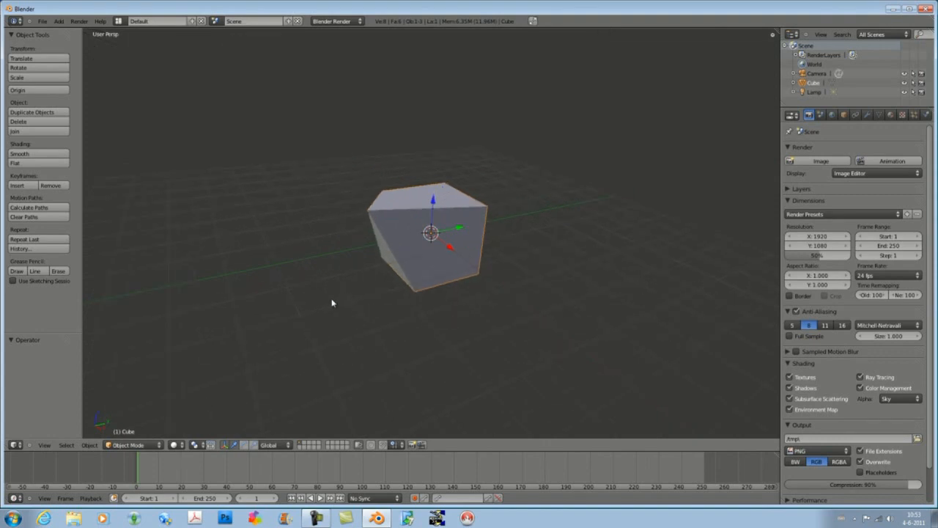
Step: Try moving the cube along the global X axis and along the global Z axis, cancelling each move
{"action": "key", "text": "g"}
{"action": "key", "text": "x"}
{"action": "key", "text": "Escape"}
{"action": "key", "text": "g"}
{"action": "key", "text": "z"}
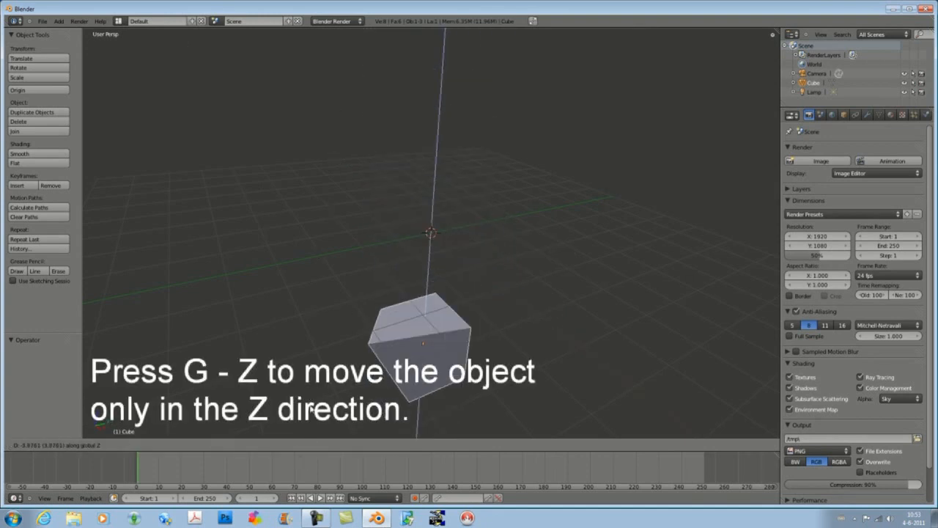
{"action": "key", "text": "Escape"}
{"action": "middle_click_drag", "start_coordinate": [319, 284], "coordinate": [366, 298]}
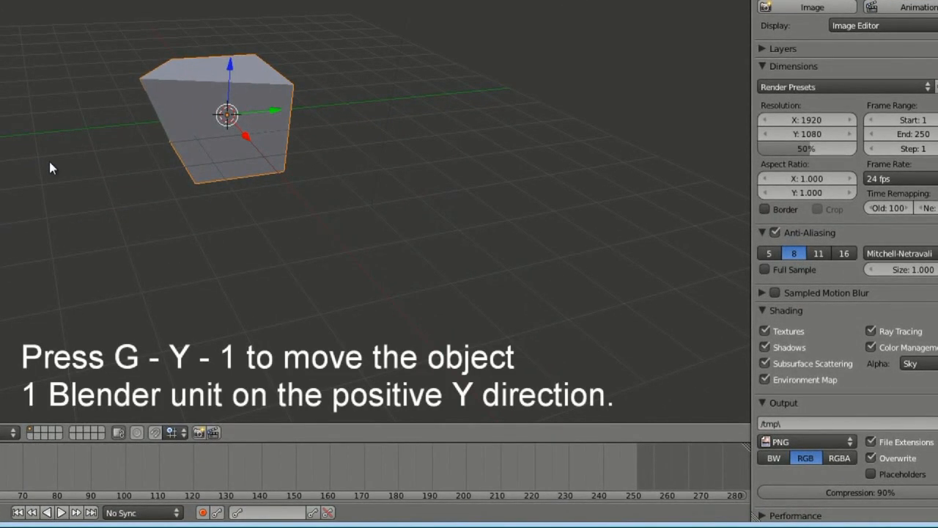
Step: Try moving the cube exactly 1 unit in the positive Y direction, and cancel the move
{"action": "key", "text": "g"}
{"action": "key", "text": "y"}
{"action": "key", "text": "1"}
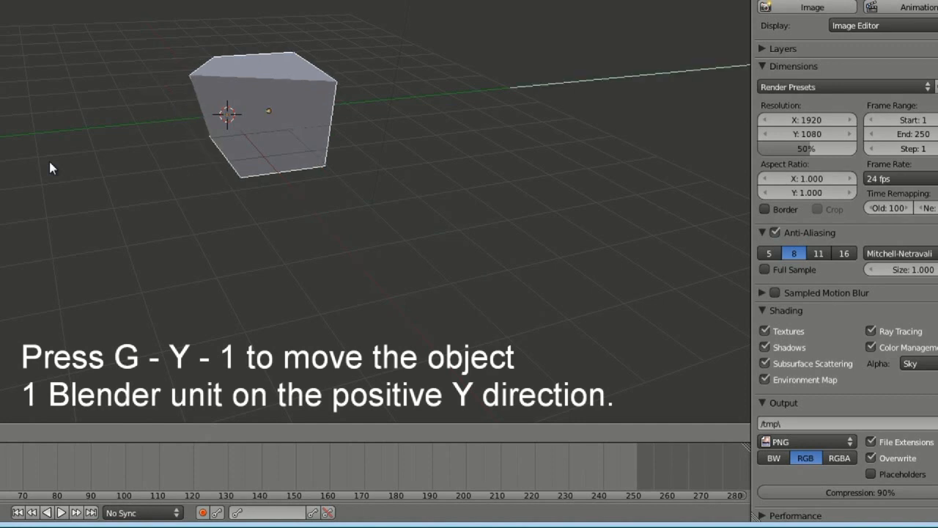
{"action": "key", "text": "Escape"}
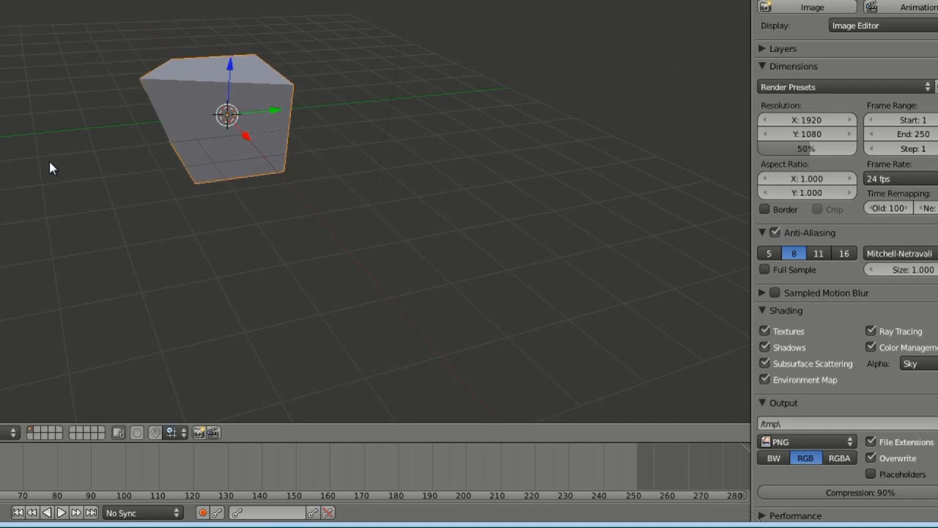
Step: Move the cube 5 units in the positive Z direction, and undo the move
{"action": "key", "text": "g"}
{"action": "key", "text": "z"}
{"action": "key", "text": "5"}
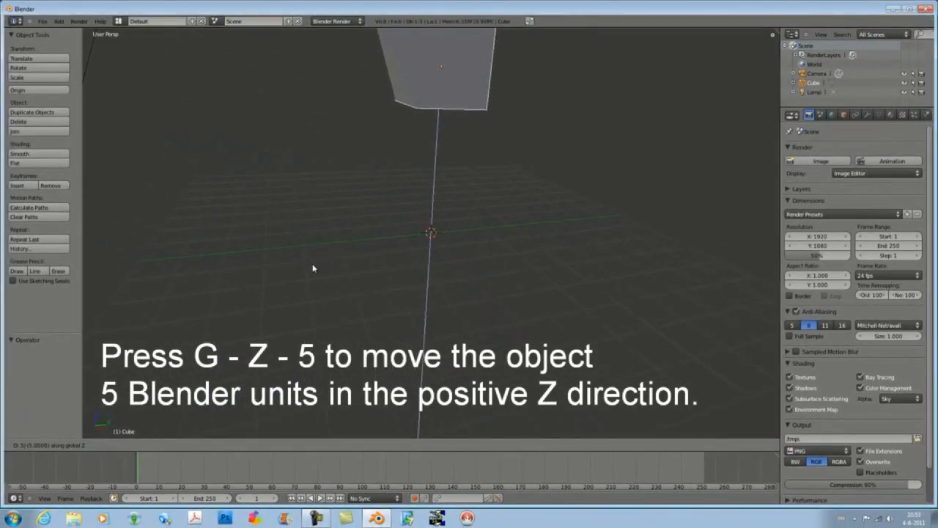
{"action": "key", "text": "Return"}
{"action": "scroll", "coordinate": [183, 194], "scroll_direction": "down", "scroll_amount": 3}
{"action": "scroll", "coordinate": [328, 255], "scroll_direction": "up", "scroll_amount": 4}
{"action": "scroll", "coordinate": [328, 254], "scroll_direction": "down", "scroll_amount": 3}
{"action": "scroll", "coordinate": [328, 254], "scroll_direction": "up", "scroll_amount": 1}
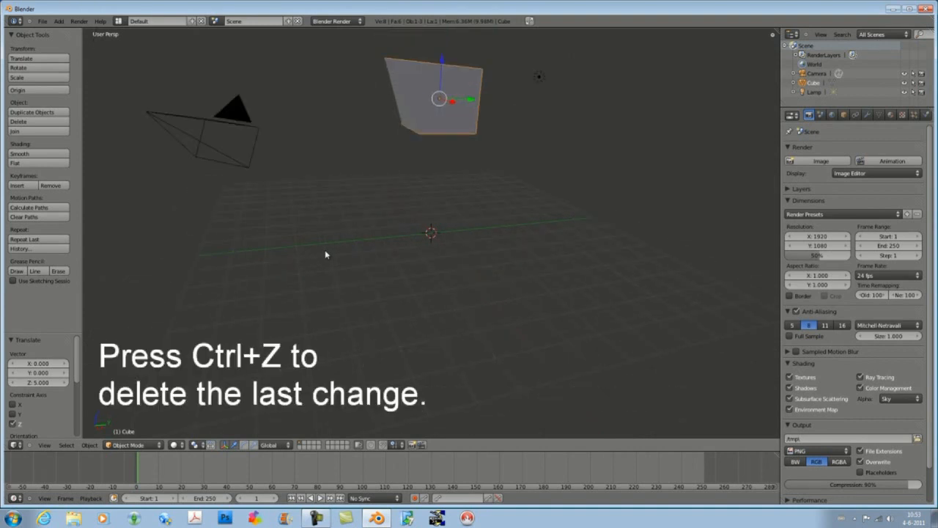
{"action": "key", "text": "ctrl+z"}
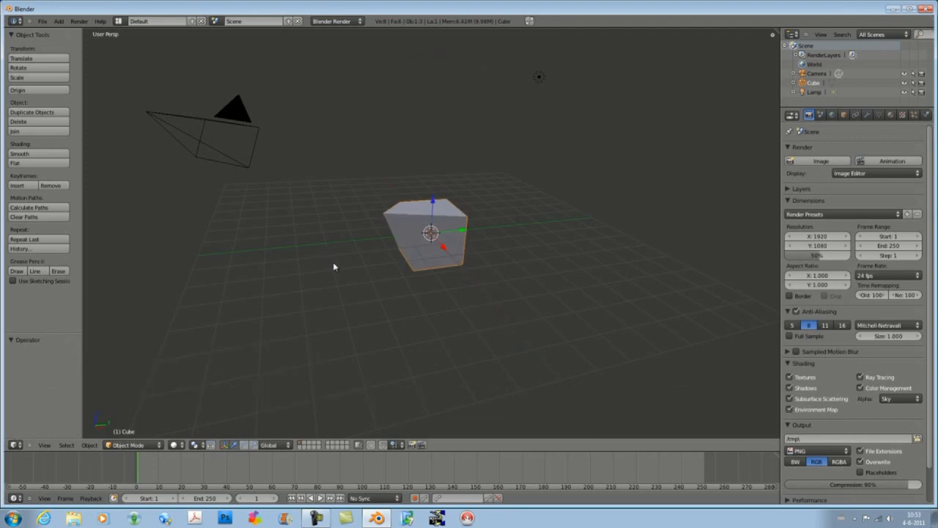
Step: Move the cube -5 units along the Z axis, and undo the move
{"action": "key", "text": "g"}
{"action": "key", "text": "z"}
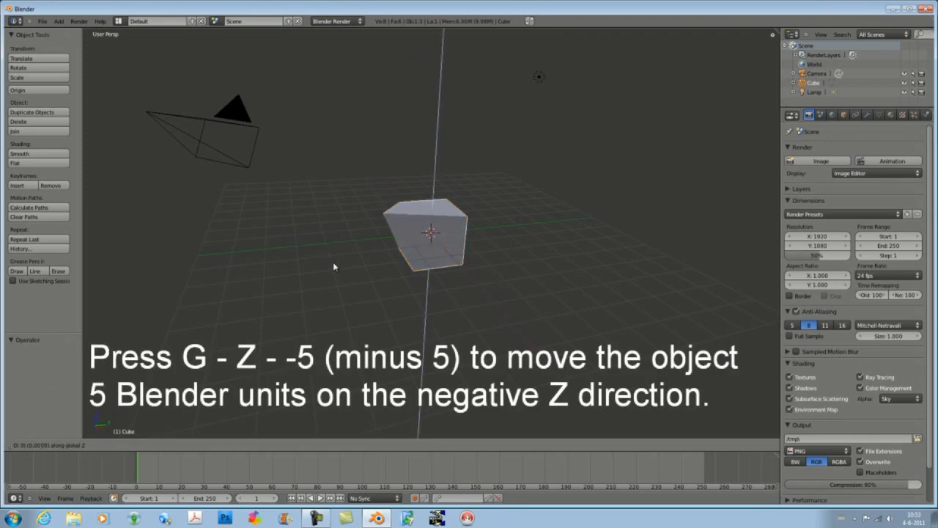
{"action": "type", "text": "-5"}
{"action": "key", "text": "Return"}
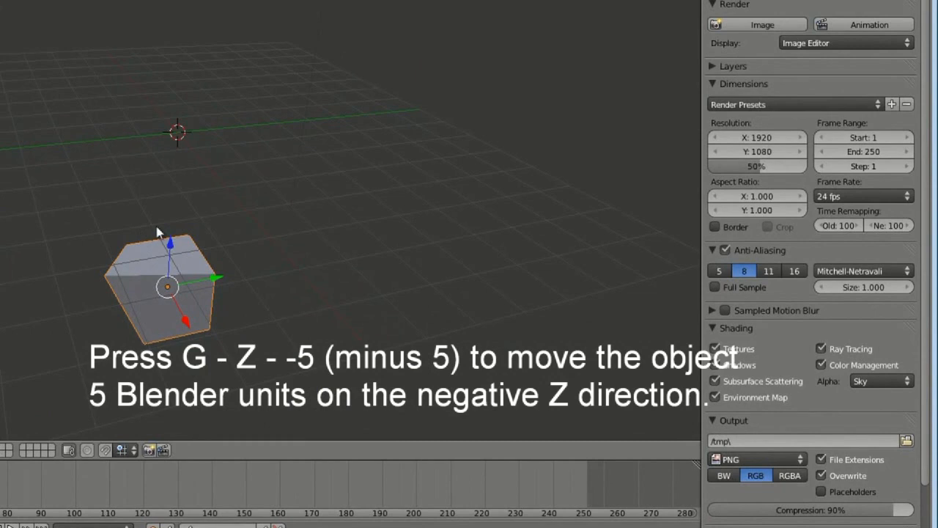
{"action": "middle_click_drag", "start_coordinate": [157, 233], "coordinate": [128, 224]}
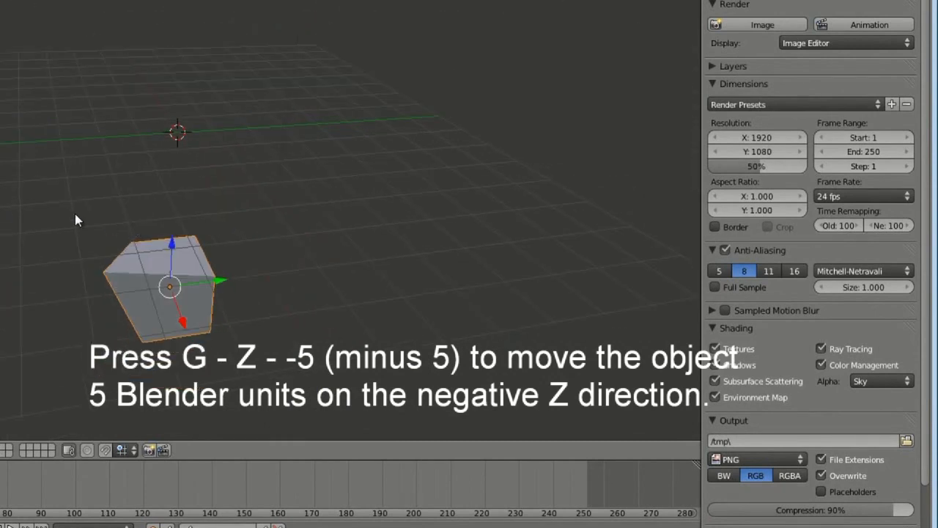
{"action": "key", "text": "ctrl+z"}
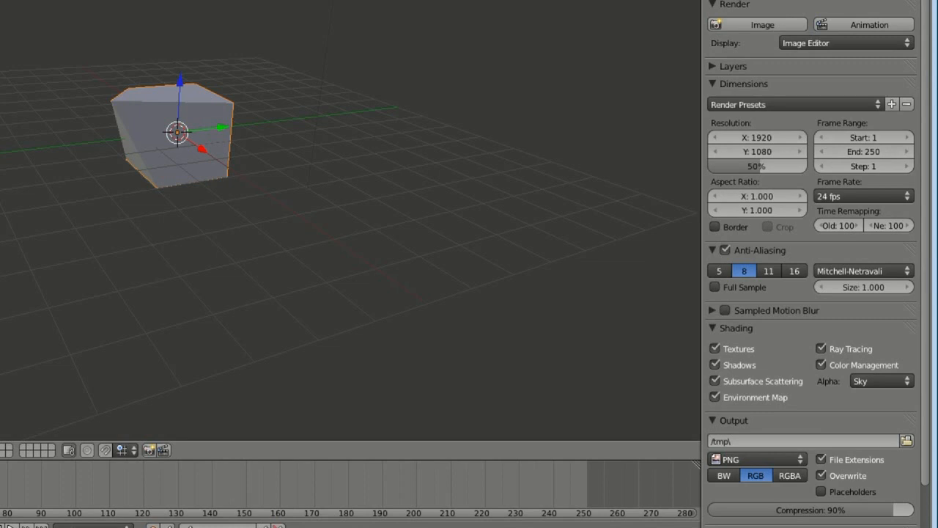
Step: Switch the cube from Object Mode to Edit Mode, keeping its displaced corner vertex selected
{"action": "key", "text": "Tab"}
{"action": "key", "text": "Tab"}
{"action": "key", "text": "Tab"}
{"action": "scroll", "coordinate": [37, 229], "scroll_direction": "up", "scroll_amount": 3}
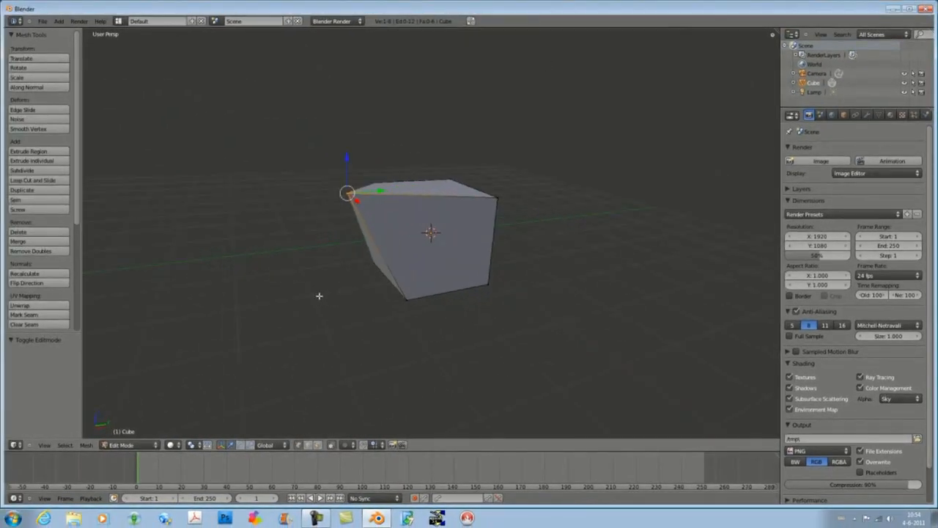
{"action": "middle_click_drag", "start_coordinate": [319, 295], "coordinate": [247, 272]}
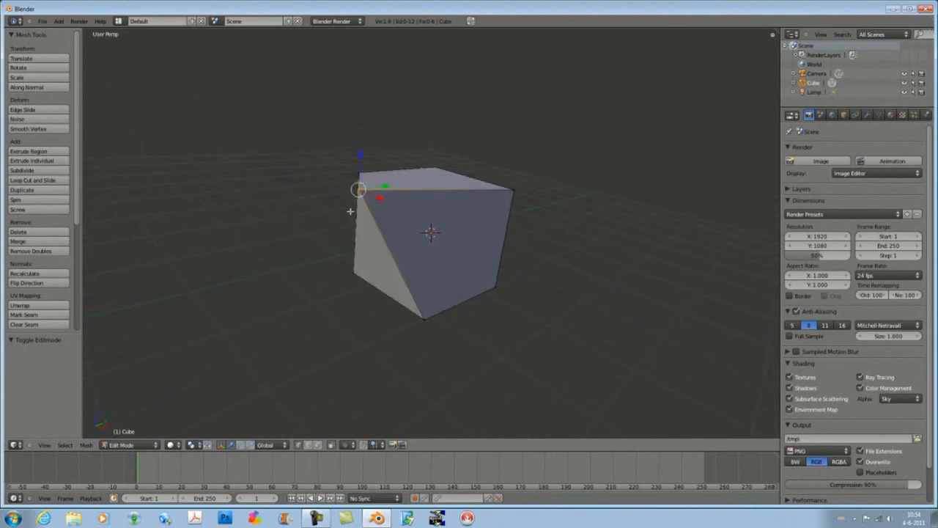
Step: Move the selected corner vertex 1 unit in the positive Z direction, and undo the move
{"action": "key", "text": "g"}
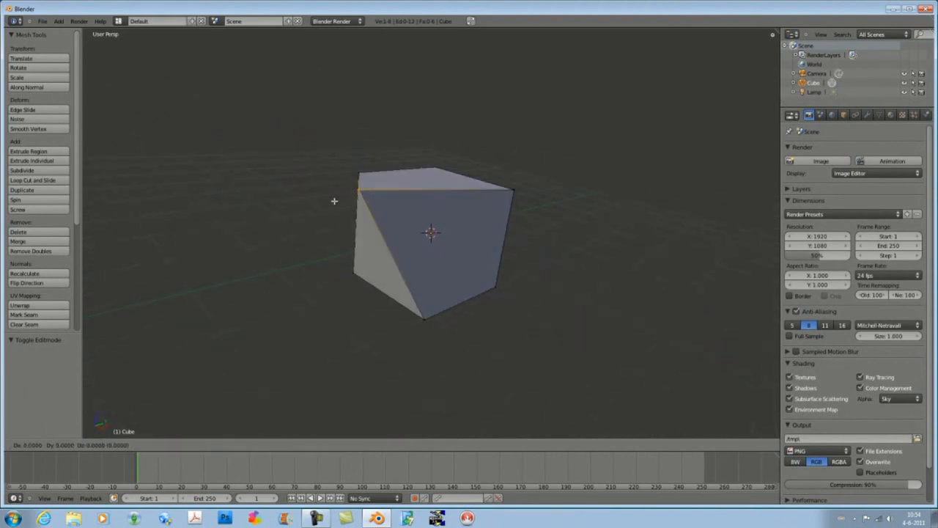
{"action": "key", "text": "z"}
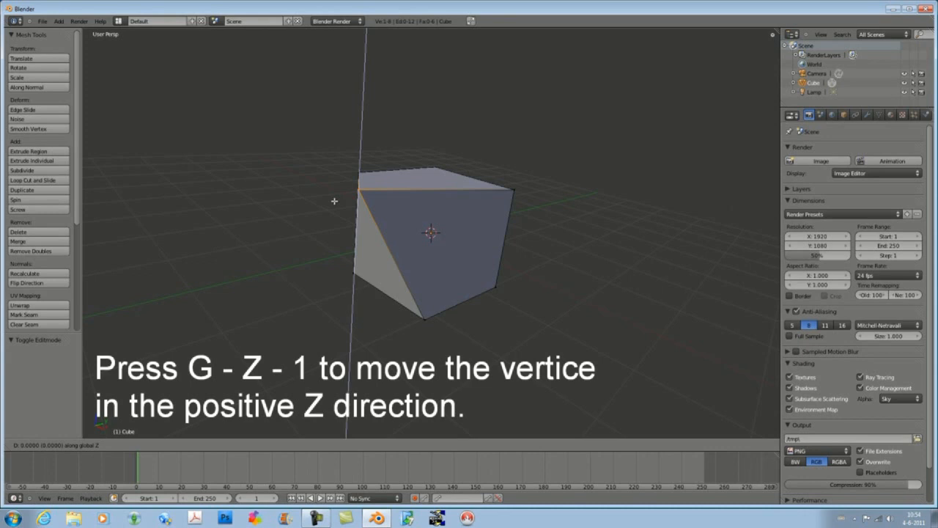
{"action": "key", "text": "1"}
{"action": "key", "text": "Return"}
{"action": "middle_click_drag", "start_coordinate": [311, 188], "coordinate": [316, 232]}
{"action": "key", "text": "ctrl+z"}
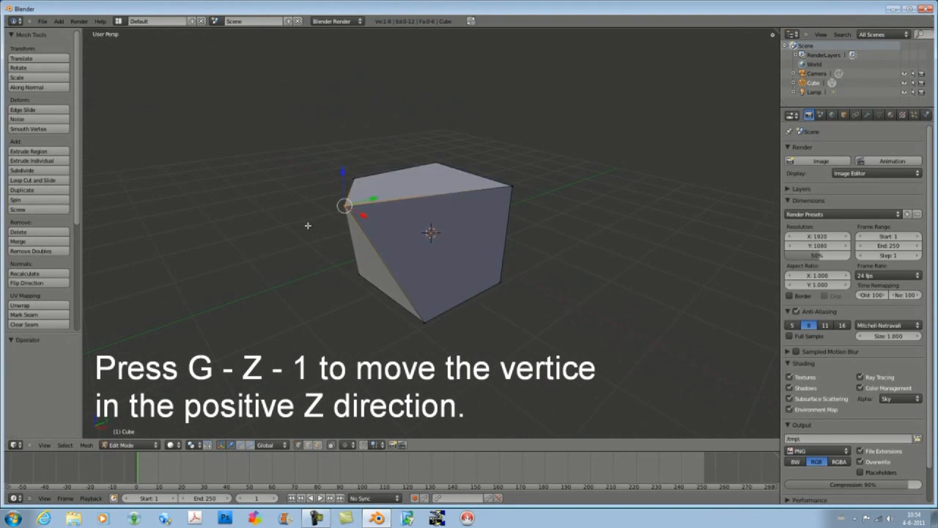
Step: Try moving the selected corner vertex 1 unit in the positive Y direction
{"action": "key", "text": "g"}
{"action": "key", "text": "y"}
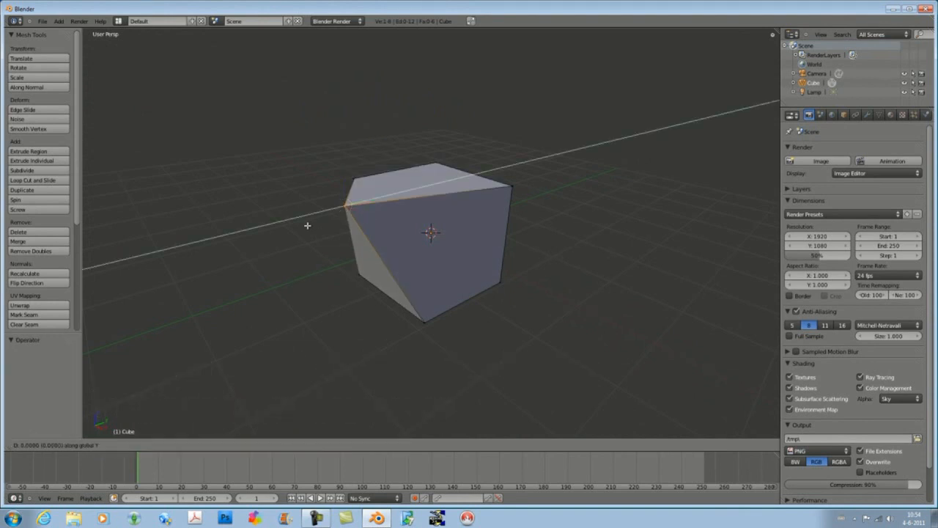
{"action": "key", "text": "1"}
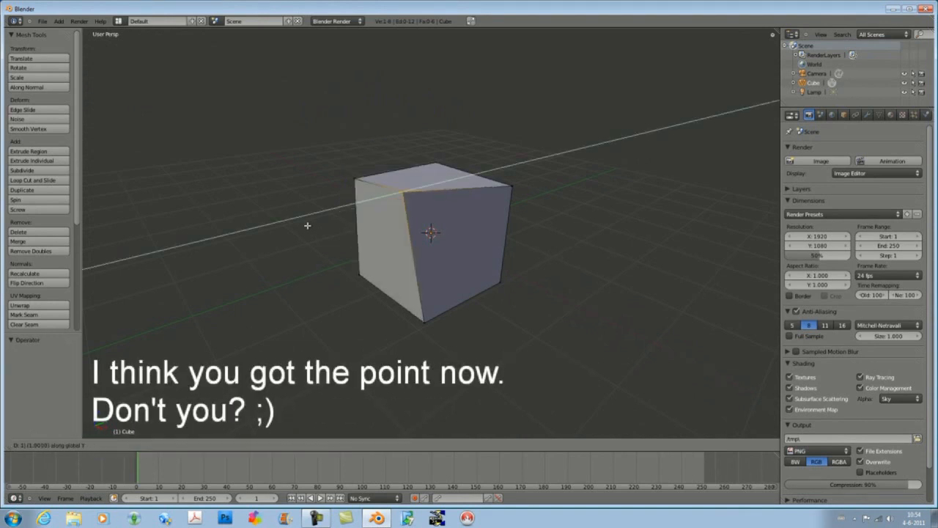
{"action": "key", "text": "Return"}
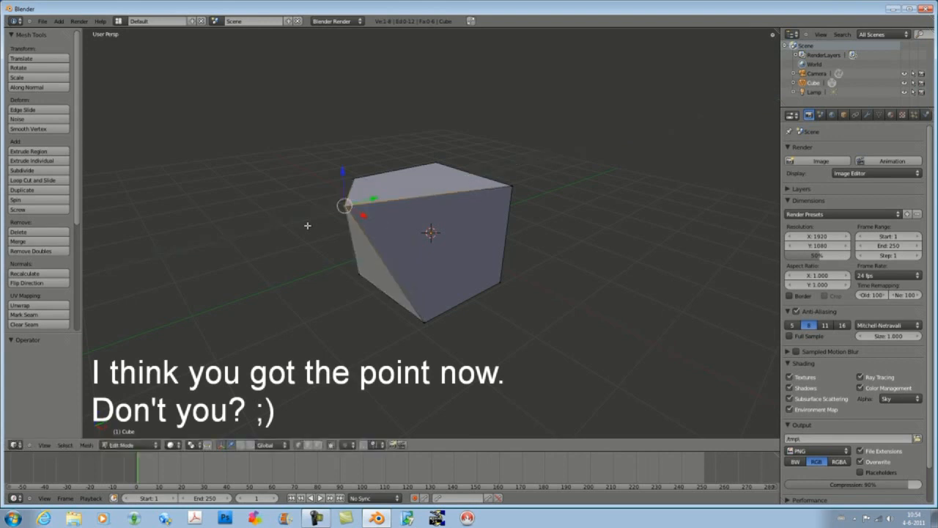
Step: Move the selected corner vertex 1 unit in the negative Y direction, and undo the move
{"action": "key", "text": "g"}
{"action": "key", "text": "y"}
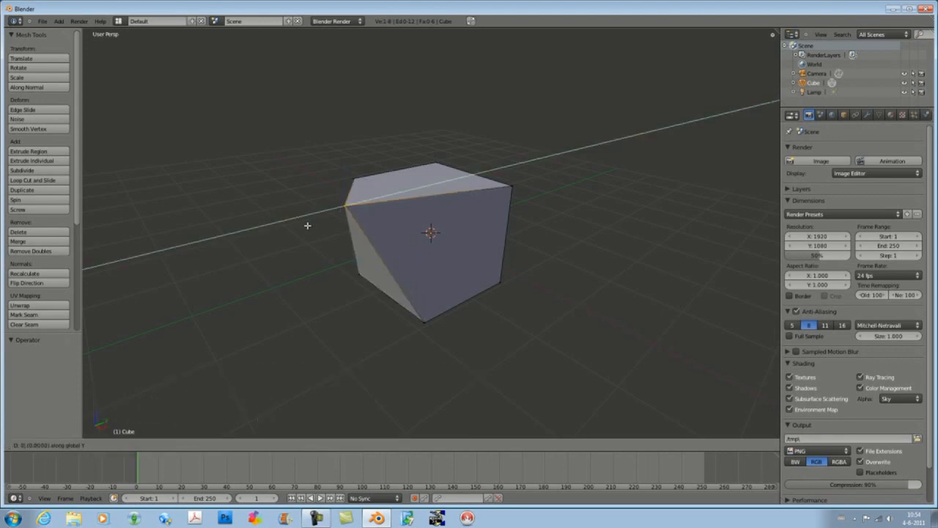
{"action": "key", "text": "minus"}
{"action": "key", "text": "1"}
{"action": "key", "text": "Return"}
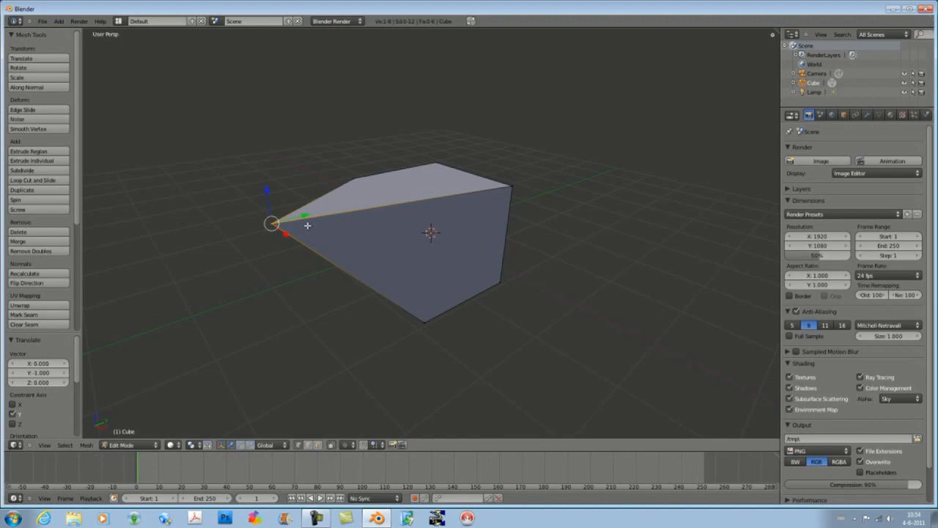
{"action": "key", "text": "ctrl+z"}
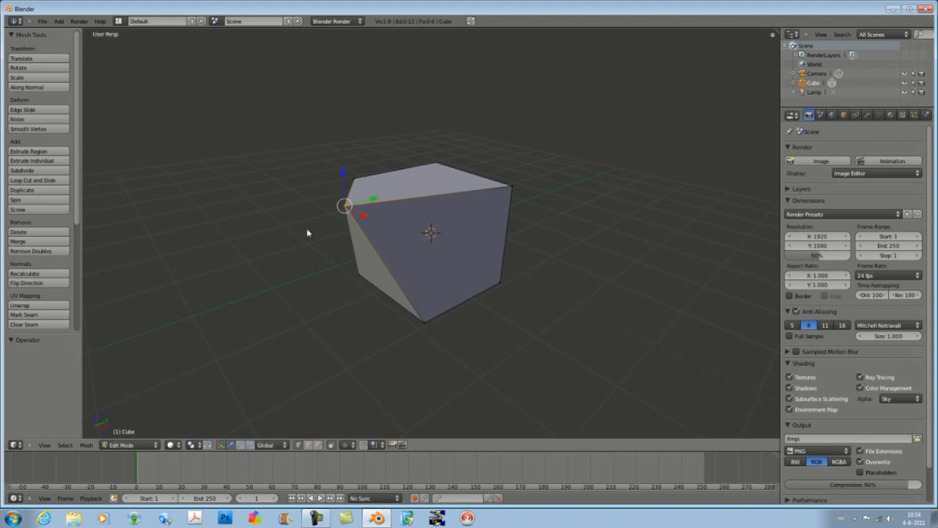
Step: Return the cube to Object Mode and try scaling the whole object freely
{"action": "key", "text": "Tab"}
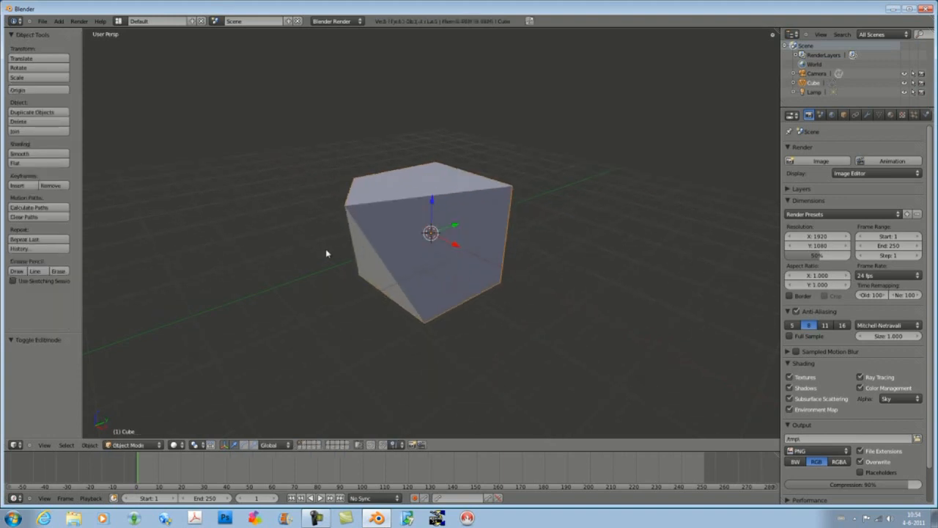
{"action": "middle_click_drag", "start_coordinate": [318, 256], "coordinate": [272, 268]}
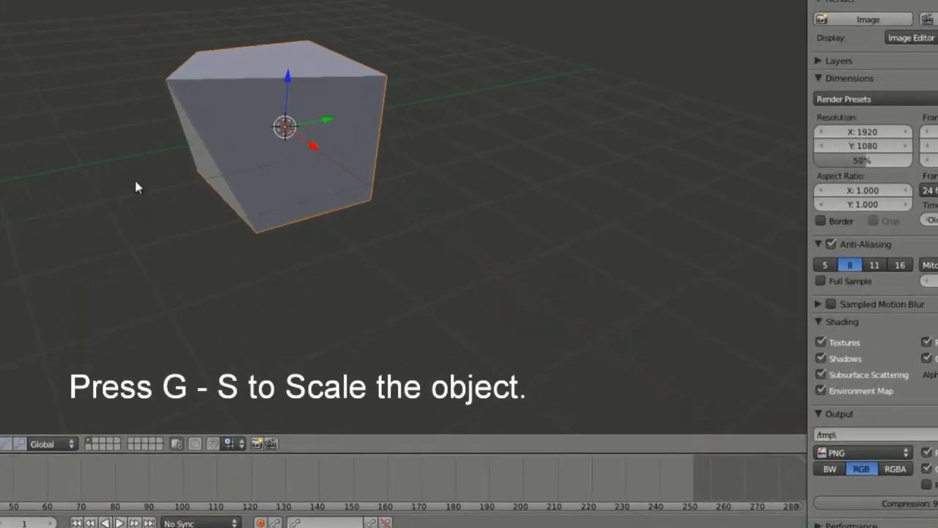
{"action": "key", "text": "g"}
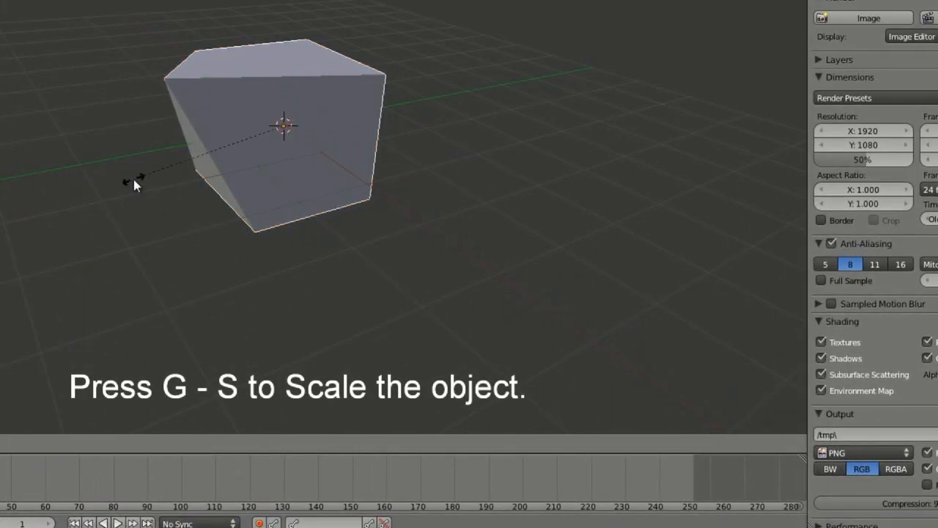
{"action": "key", "text": "s"}
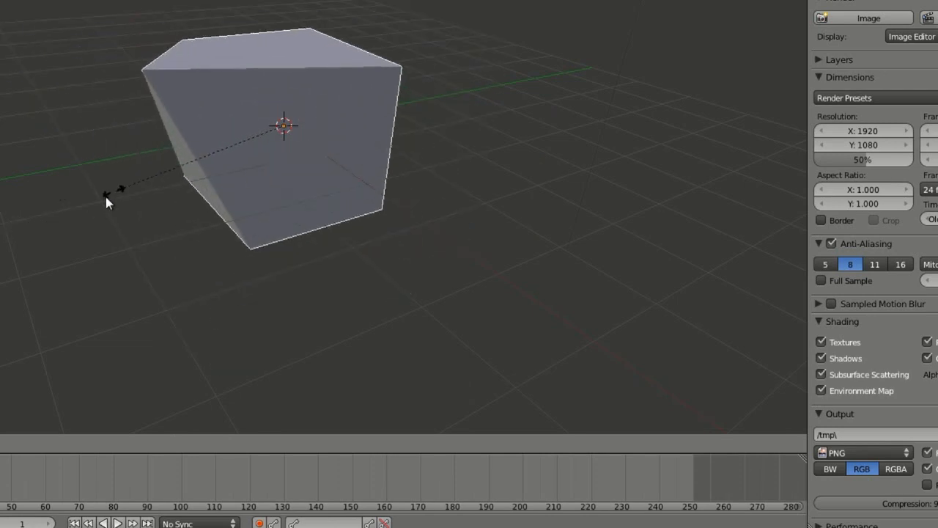
{"action": "key", "text": "2"}
{"action": "key", "text": "Return"}
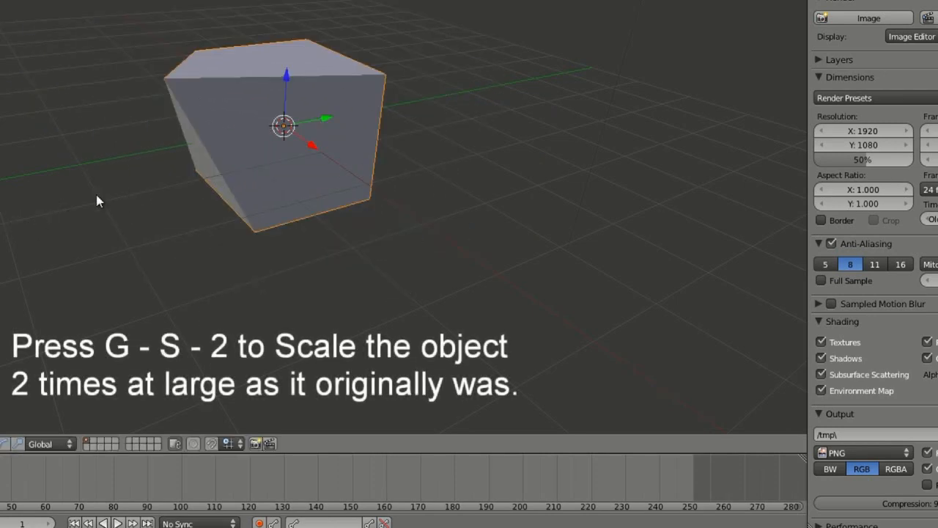
Step: Scale the cube by a factor of 2, and undo the scaling
{"action": "key", "text": "g"}
{"action": "key", "text": "s"}
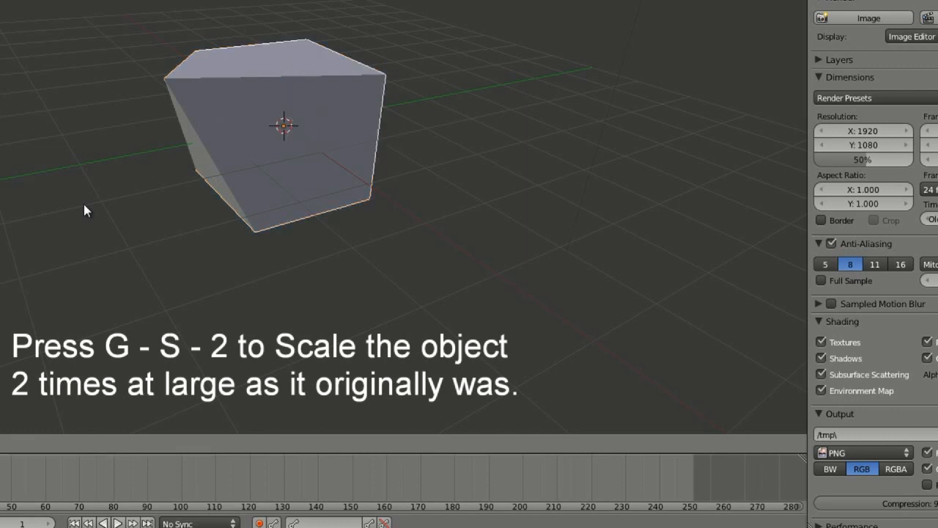
{"action": "key", "text": "2"}
{"action": "key", "text": "Return"}
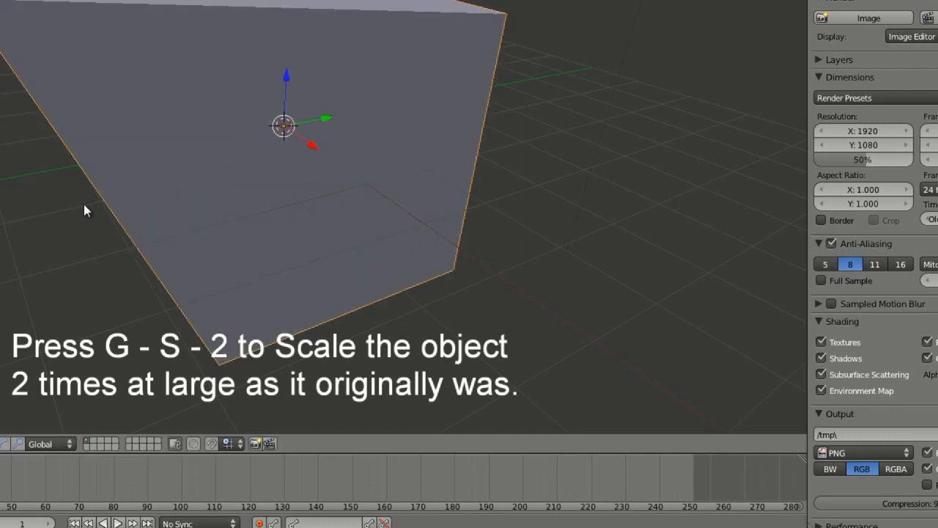
{"action": "key", "text": "ctrl+z"}
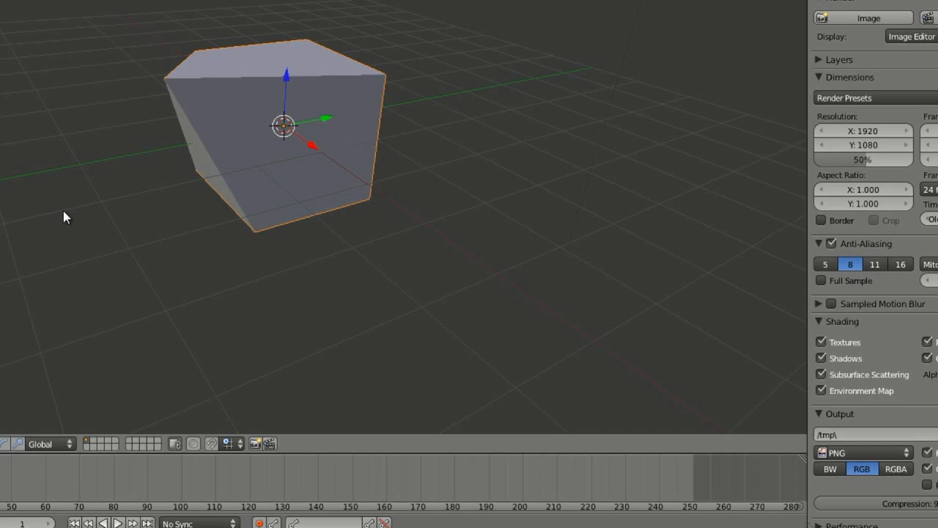
{"action": "key", "text": "s"}
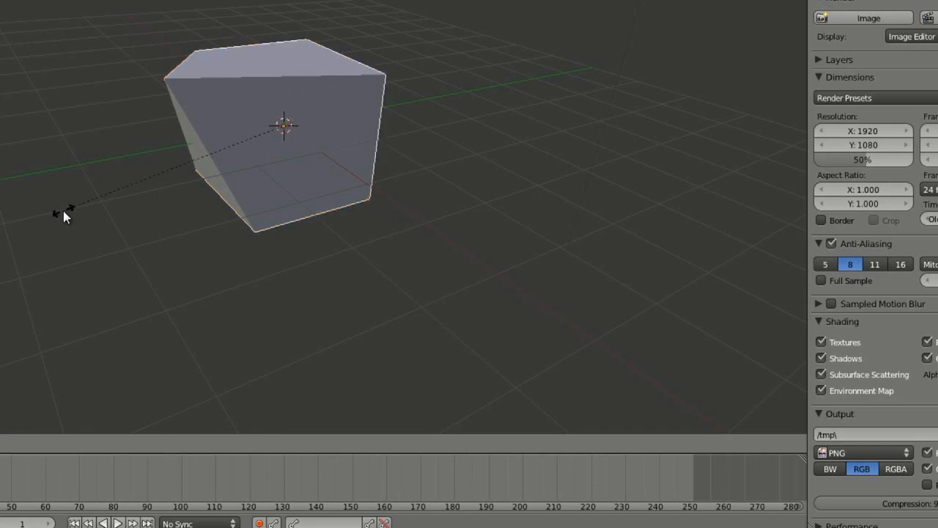
{"action": "key", "text": "0"}
{"action": "key", "text": "BackSpace"}
{"action": "type", "text": "02"}
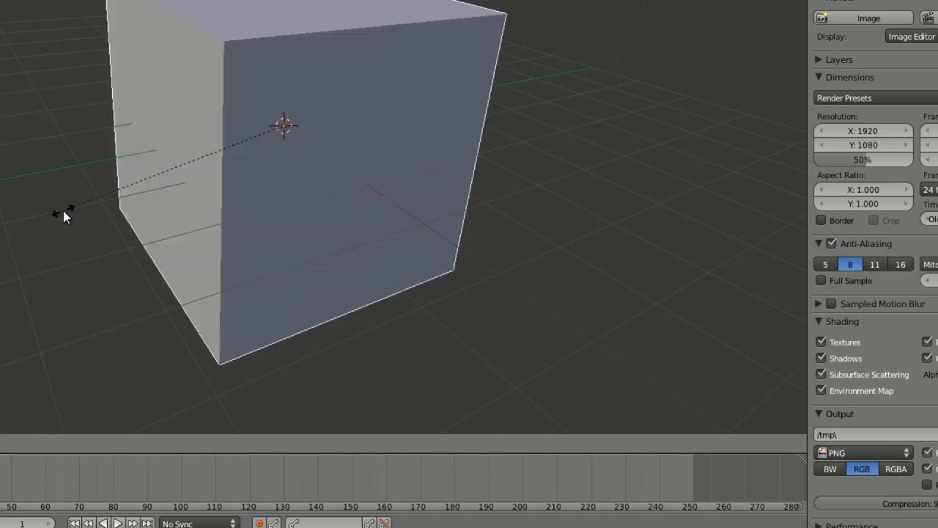
{"action": "key", "text": "Escape"}
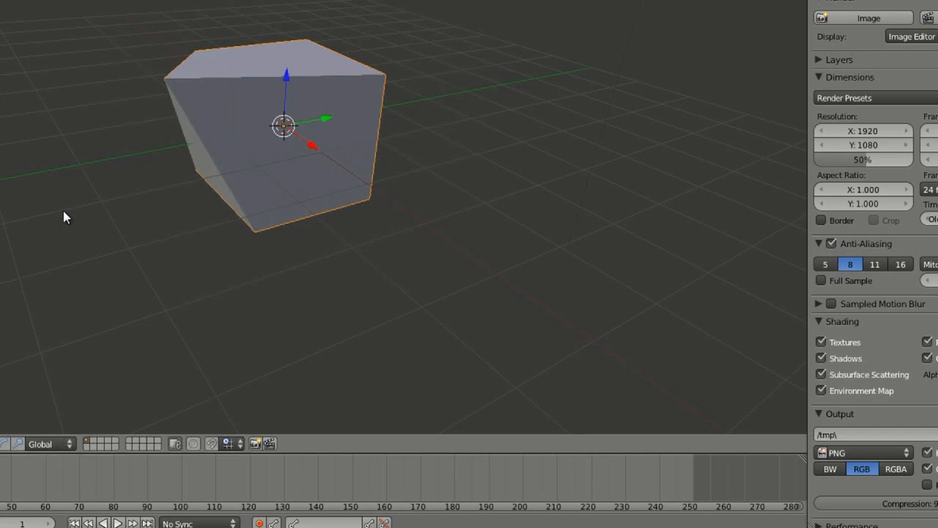
Step: Try shrinking the cube freely, scale it by a factor of 0.1, and undo the scaling
{"action": "key", "text": "s"}
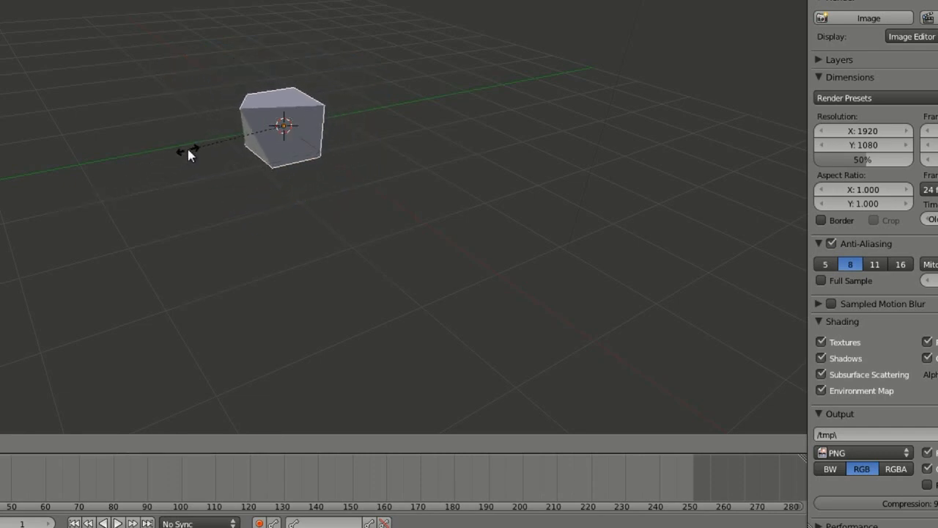
{"action": "key", "text": "Escape"}
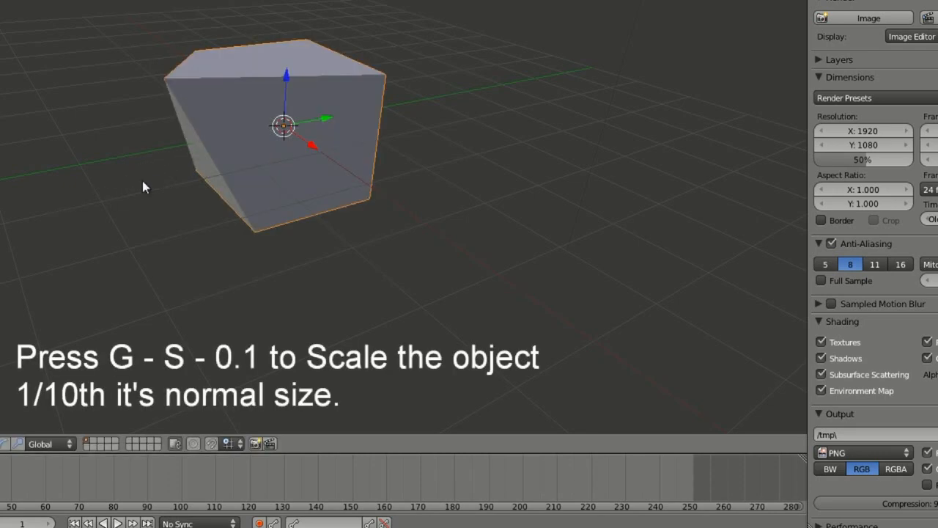
{"action": "key", "text": "g"}
{"action": "type", "text": "0.1"}
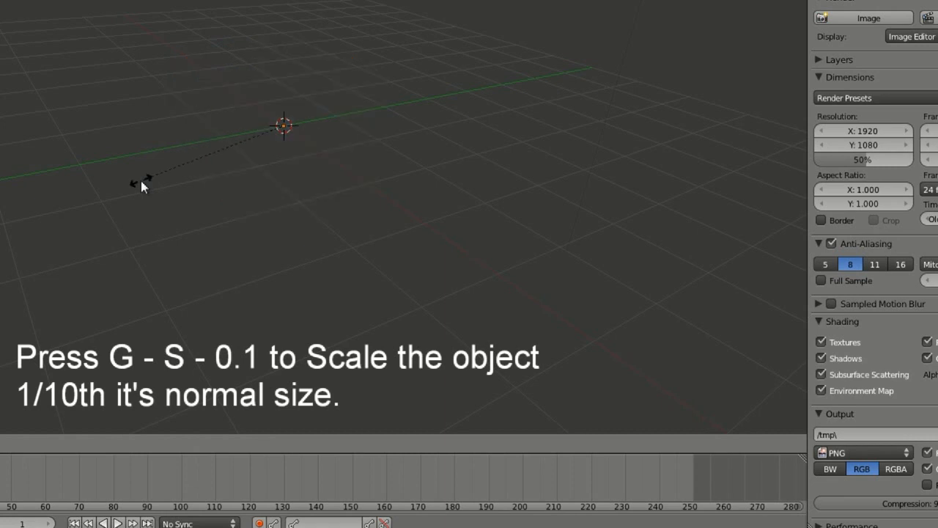
{"action": "type", "text": "1"}
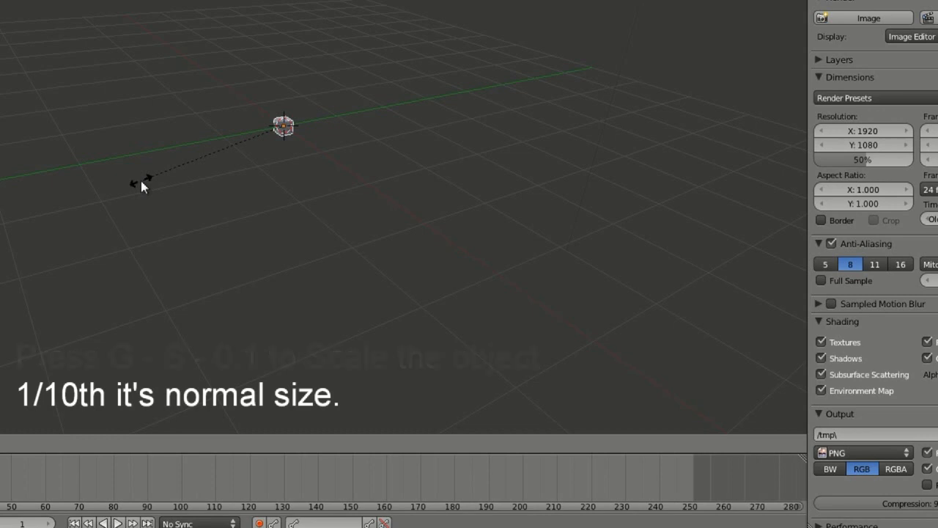
{"action": "key", "text": "Return"}
{"action": "key", "text": "ctrl+z"}
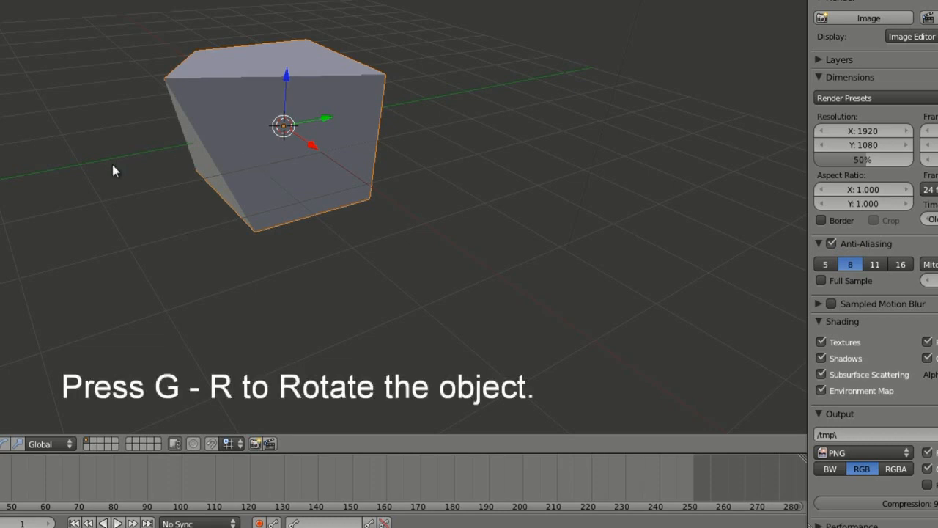
Step: Try rotating the cube freely and only around the Y axis, cancelling both rotations
{"action": "key", "text": "r"}
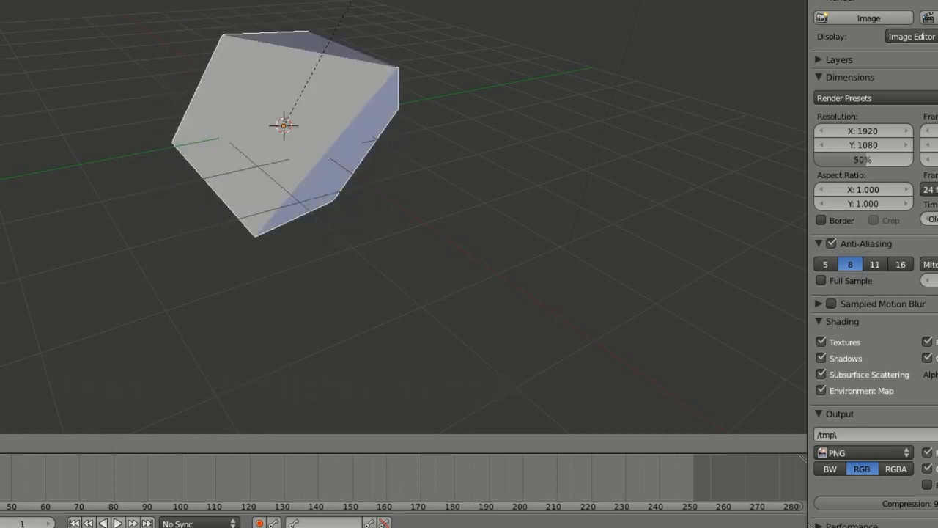
{"action": "left_click", "coordinate": [116, 171]}
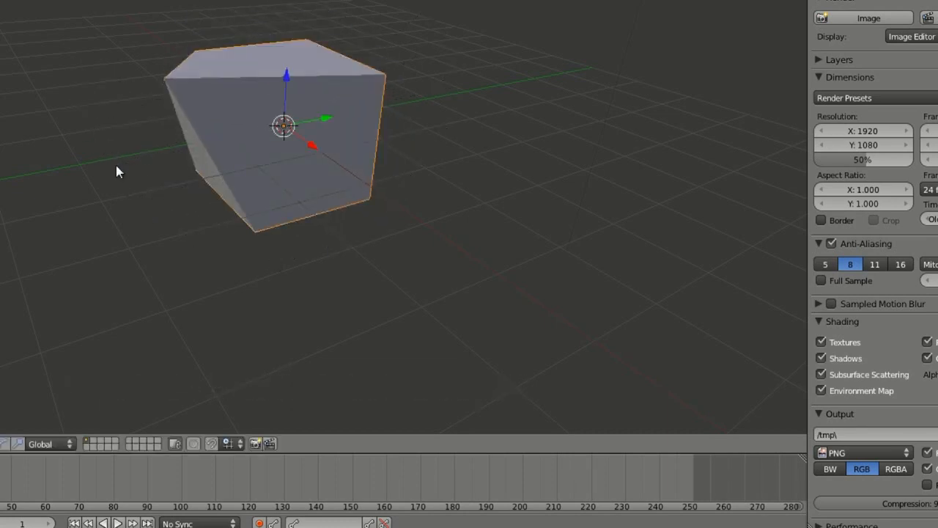
{"action": "key", "text": "r"}
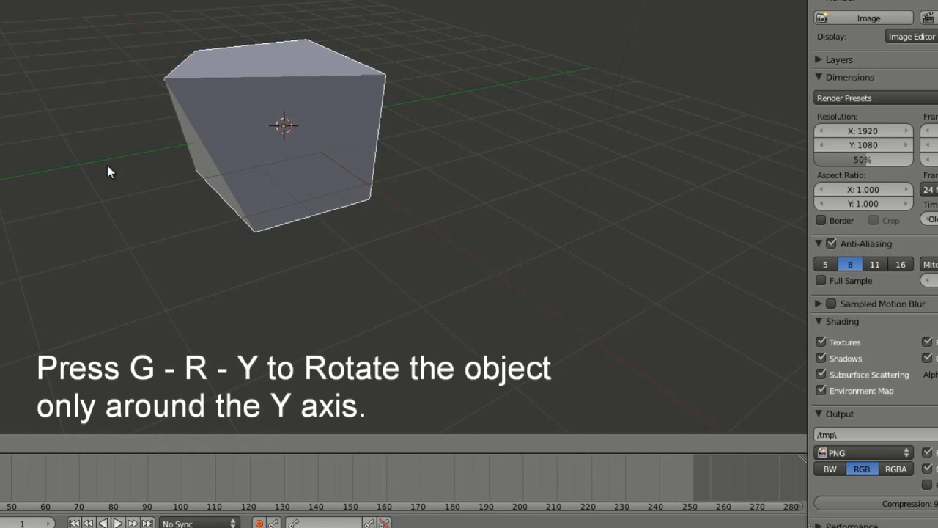
{"action": "key", "text": "y"}
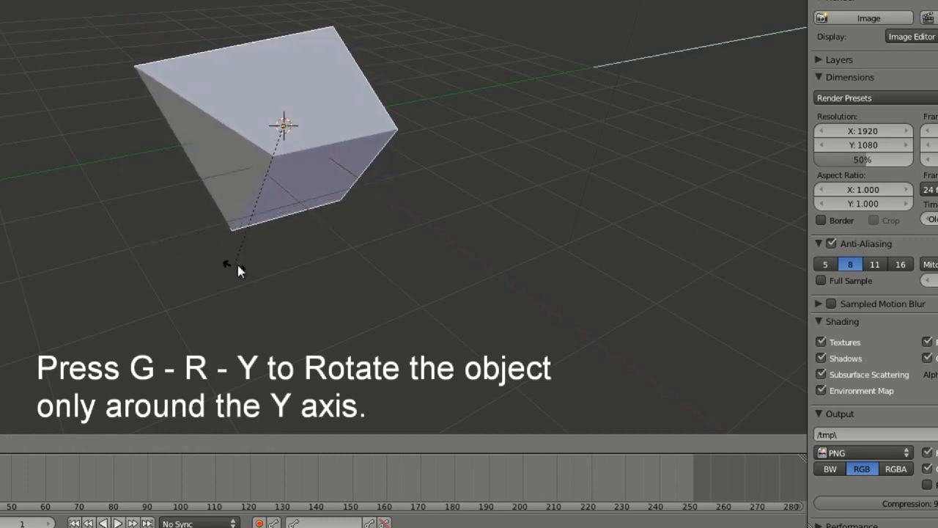
{"action": "left_click", "coordinate": [80, 175]}
Step: Rotate the cube 30 degrees around the Y axis, and clear its rotation
{"action": "middle_click_drag", "start_coordinate": [71, 238], "coordinate": [92, 244]}
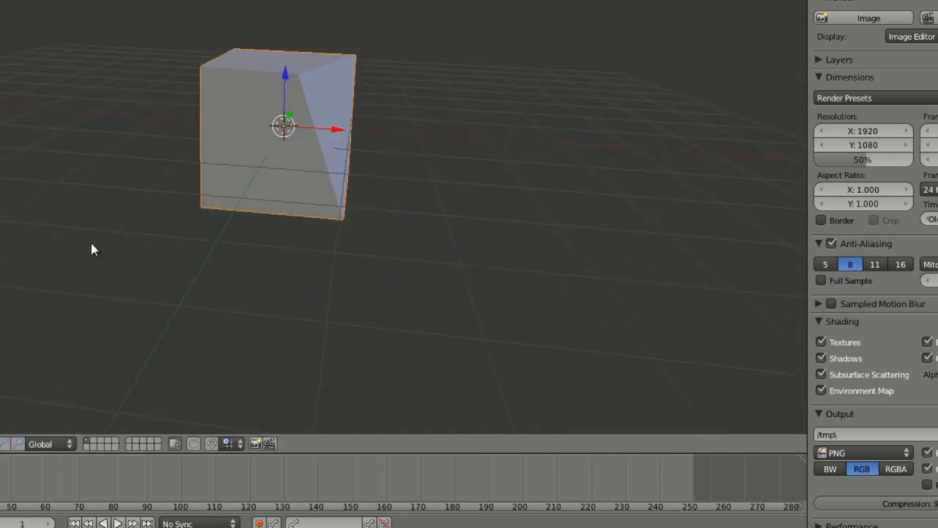
{"action": "key", "text": "r"}
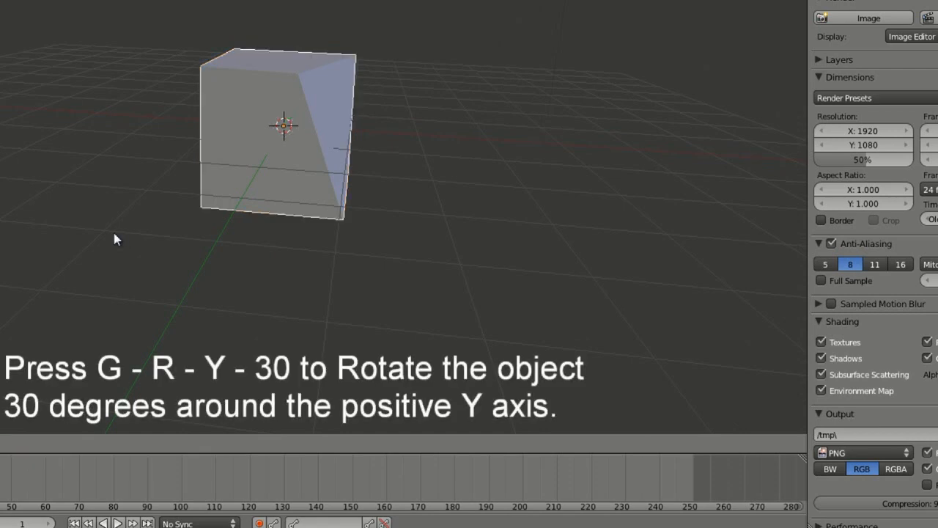
{"action": "key", "text": "y"}
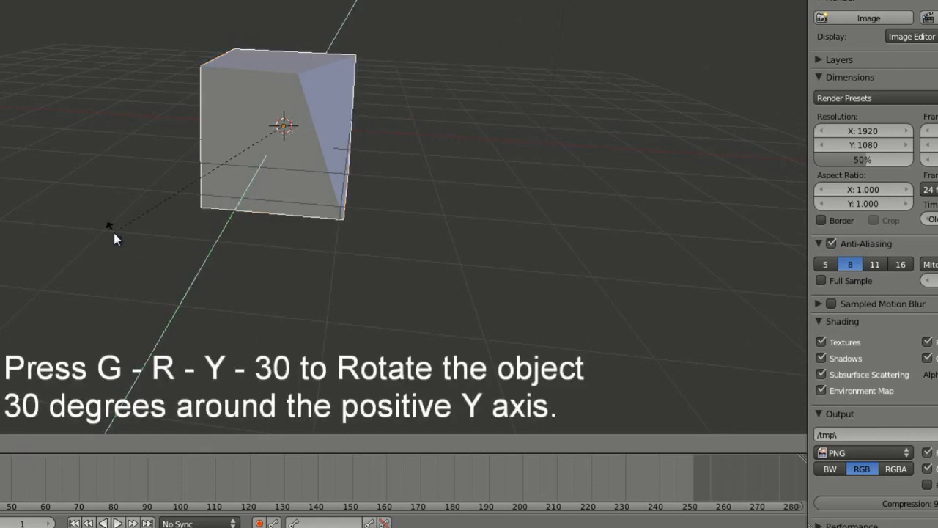
{"action": "type", "text": "30"}
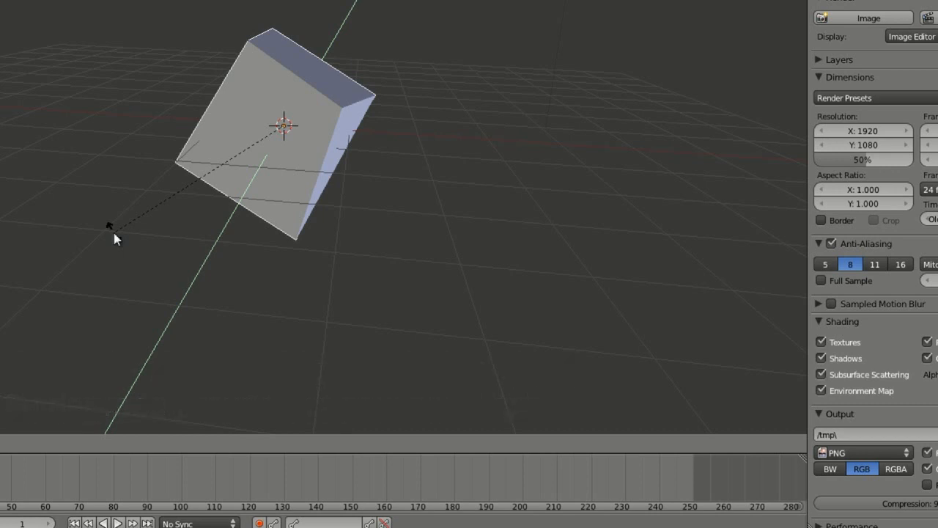
{"action": "key", "text": "Return"}
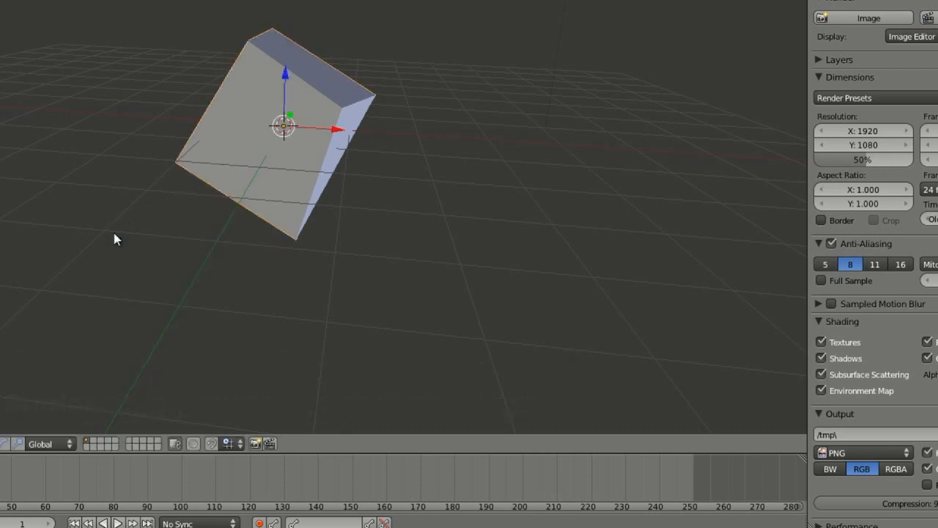
{"action": "key", "text": "alt+r"}
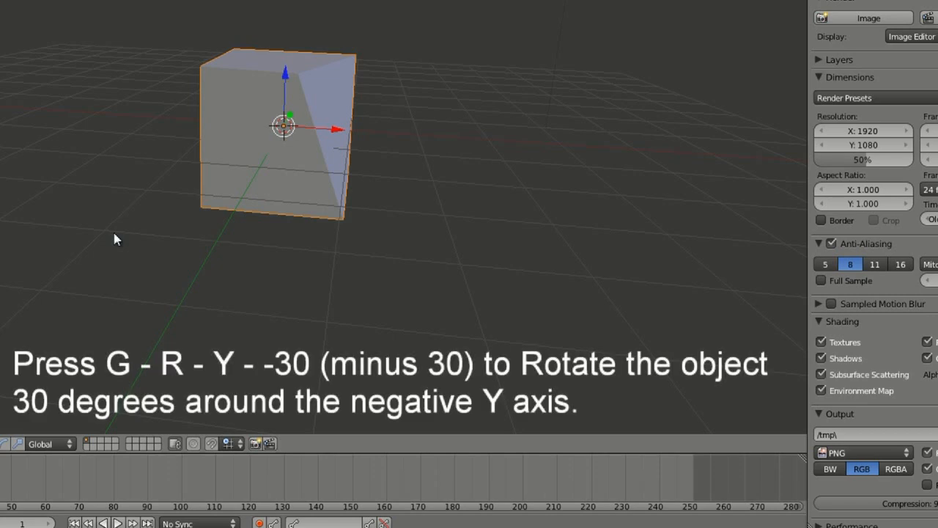
Step: Try rotating the cube -30 degrees around the Y axis, and cancel the rotation
{"action": "key", "text": "g"}
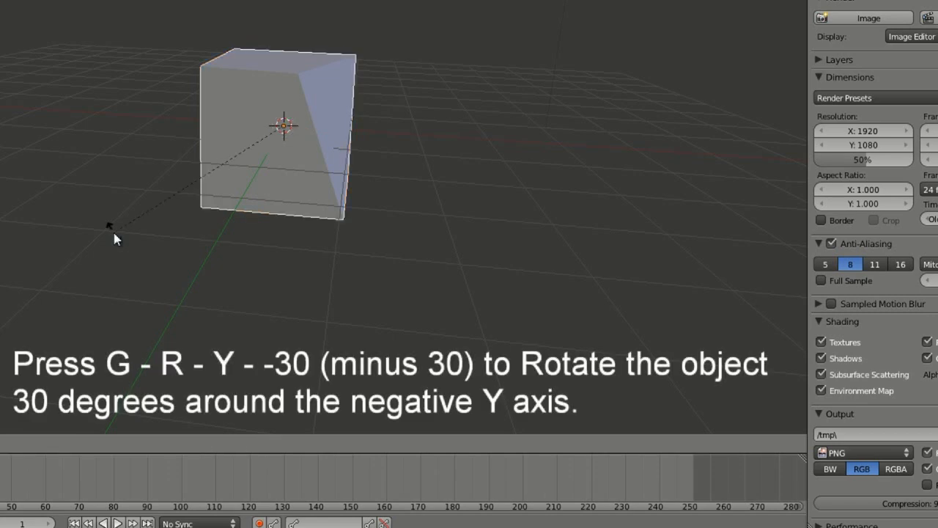
{"action": "type", "text": "y-30"}
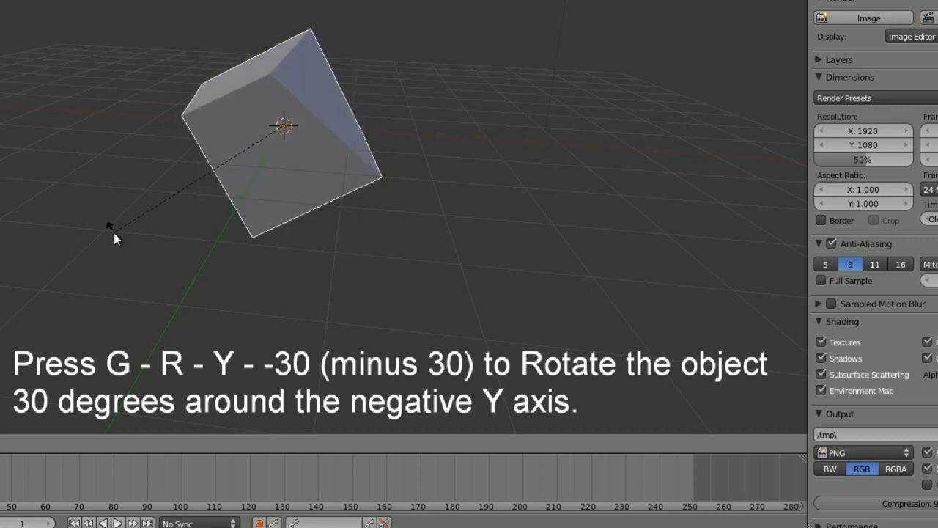
{"action": "key", "text": "Escape"}
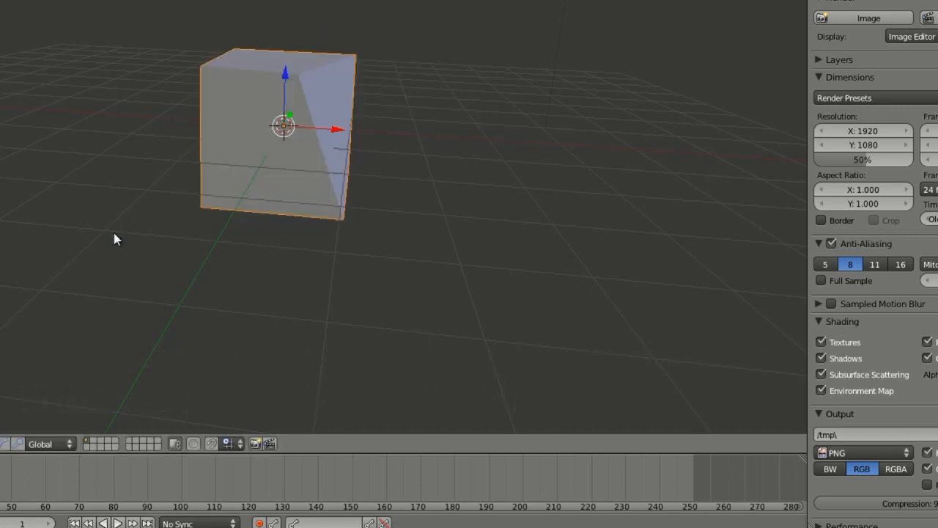
Step: Switch the cube to Edit Mode and add the neighbouring upper corner vertex to the selected displaced vertex
{"action": "middle_click_drag", "start_coordinate": [227, 293], "coordinate": [544, 192]}
{"action": "middle_click_drag", "start_coordinate": [281, 221], "coordinate": [128, 197]}
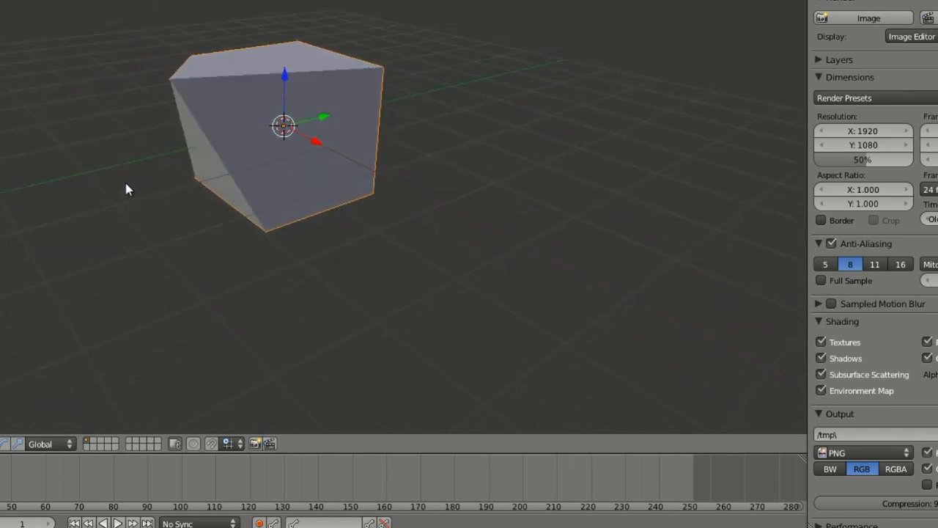
{"action": "key", "text": "Tab"}
{"action": "scroll", "coordinate": [127, 177], "scroll_direction": "up", "scroll_amount": 2}
{"action": "middle_click_drag", "start_coordinate": [127, 177], "coordinate": [199, 212]}
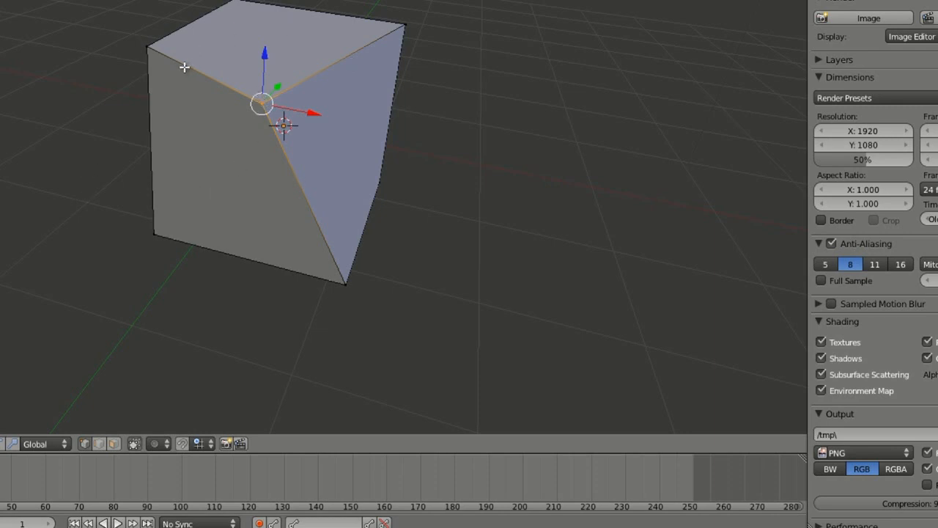
{"action": "right_click", "coordinate": [148, 47], "text": "shift"}
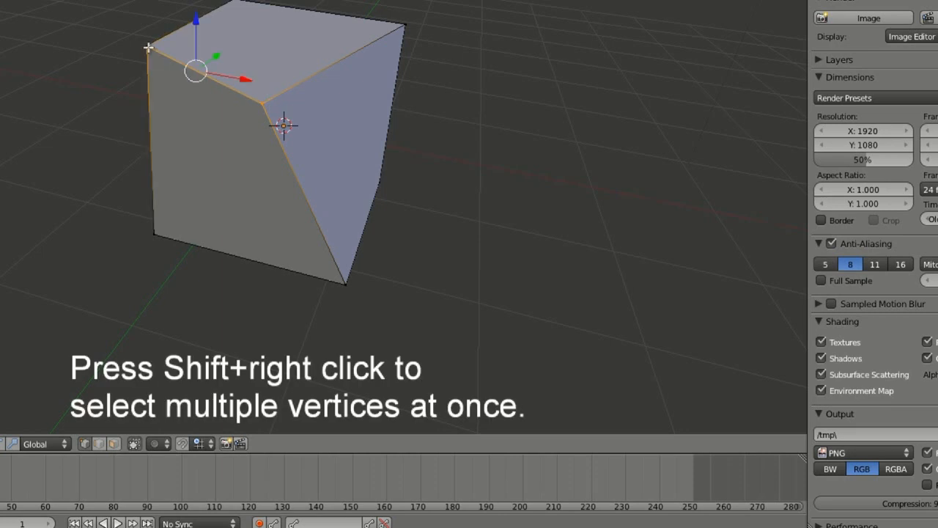
Step: Try moving the two selected upper vertices freely, cancel the move, and deselect everything
{"action": "key", "text": "g"}
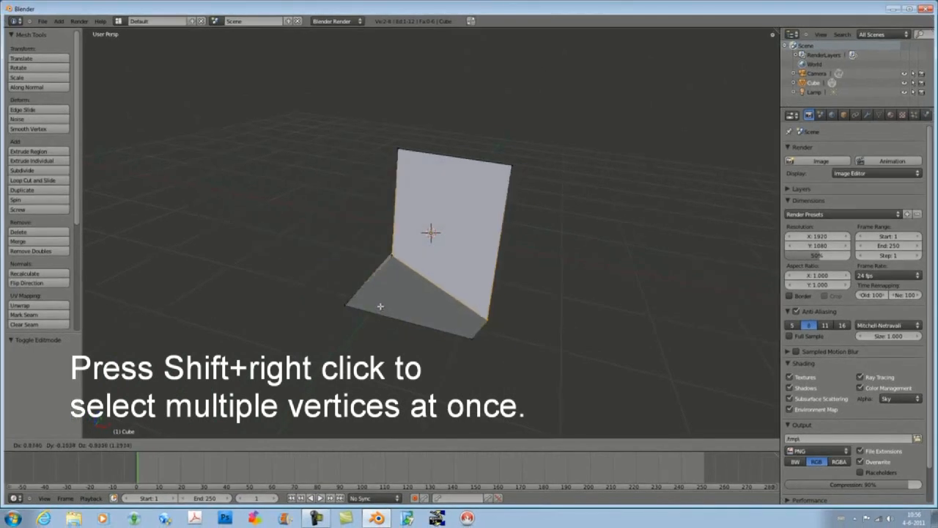
{"action": "key", "text": "Escape"}
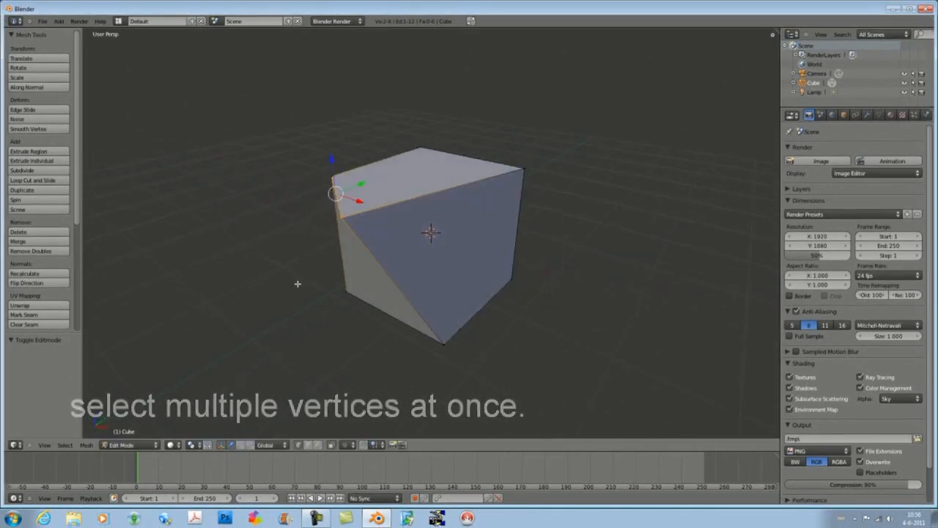
{"action": "key", "text": "a"}
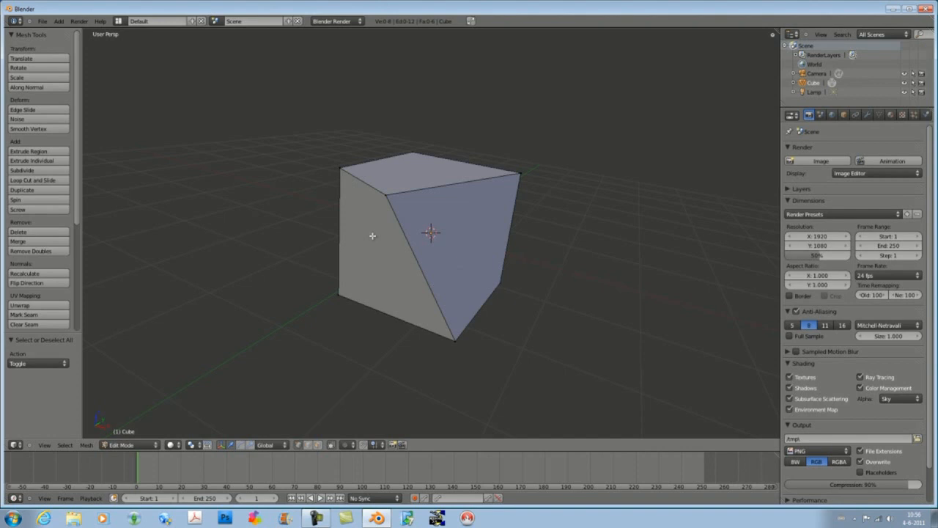
{"action": "right_click", "coordinate": [373, 235]}
{"action": "key", "text": "a"}
{"action": "scroll", "coordinate": [386, 195], "scroll_direction": "up", "scroll_amount": 1}
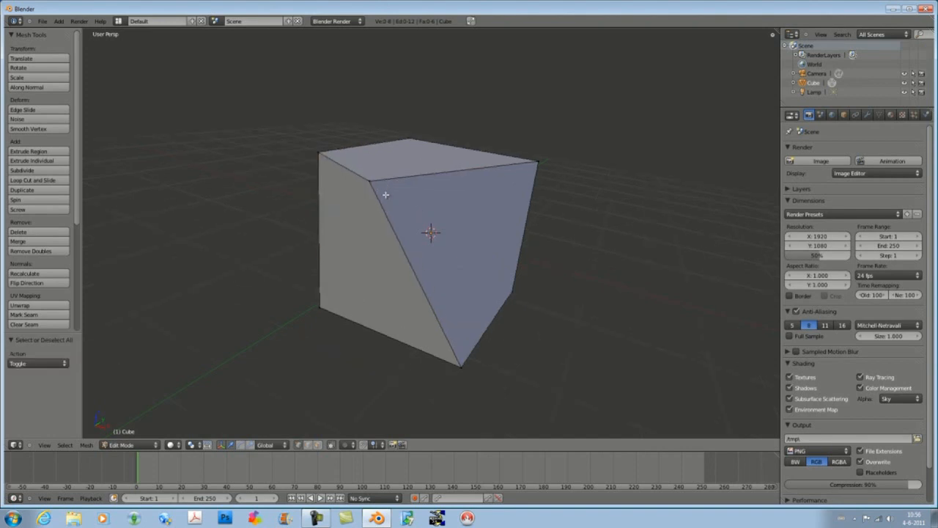
Step: Select the cube's displaced upper corner vertex
{"action": "right_click", "coordinate": [369, 179]}
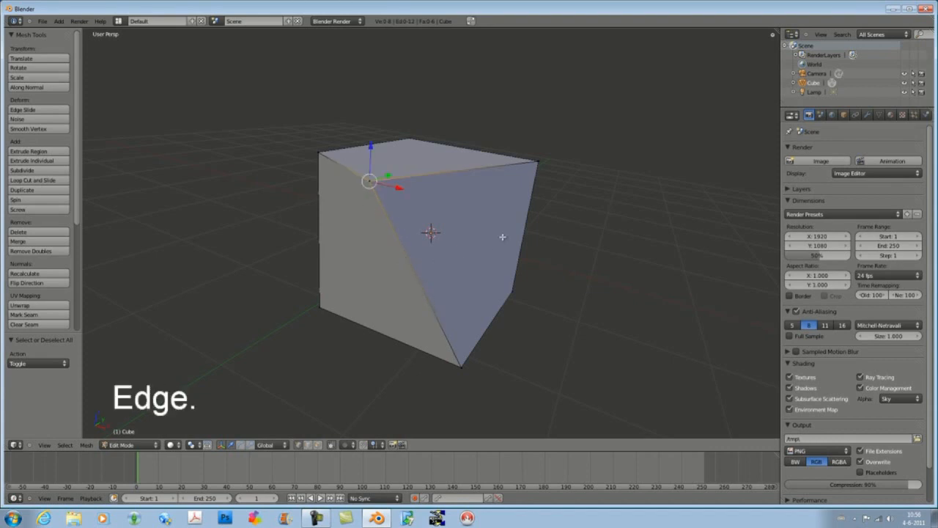
{"action": "middle_click_drag", "start_coordinate": [418, 226], "coordinate": [404, 245]}
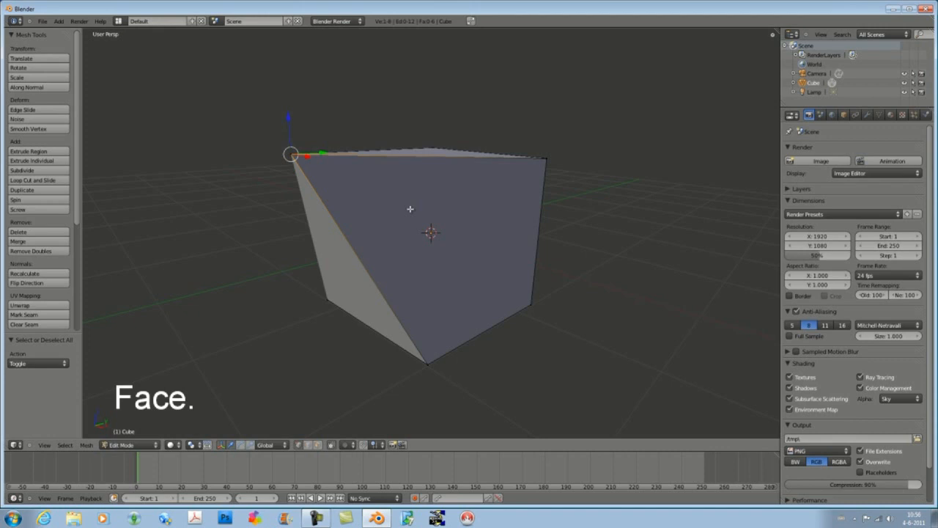
{"action": "middle_click_drag", "start_coordinate": [416, 234], "coordinate": [408, 232]}
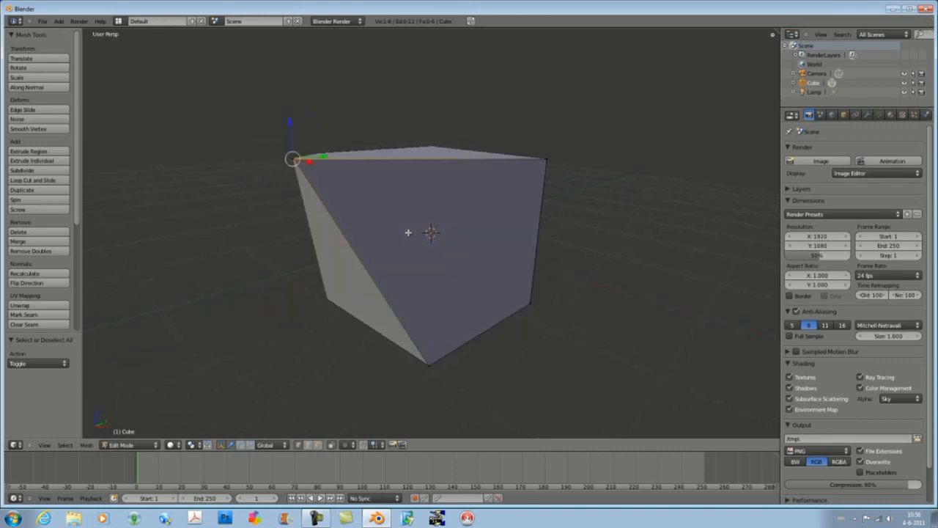
Step: Switch the mesh to Edge select mode and select the upper edge between the displaced corner and its neighbouring corner
{"action": "key", "text": "ctrl+Tab"}
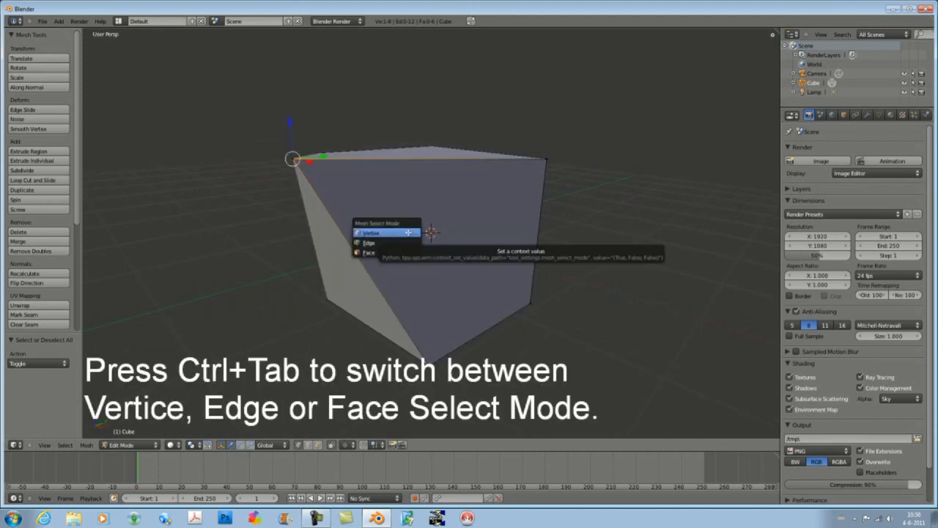
{"action": "left_click", "coordinate": [361, 242]}
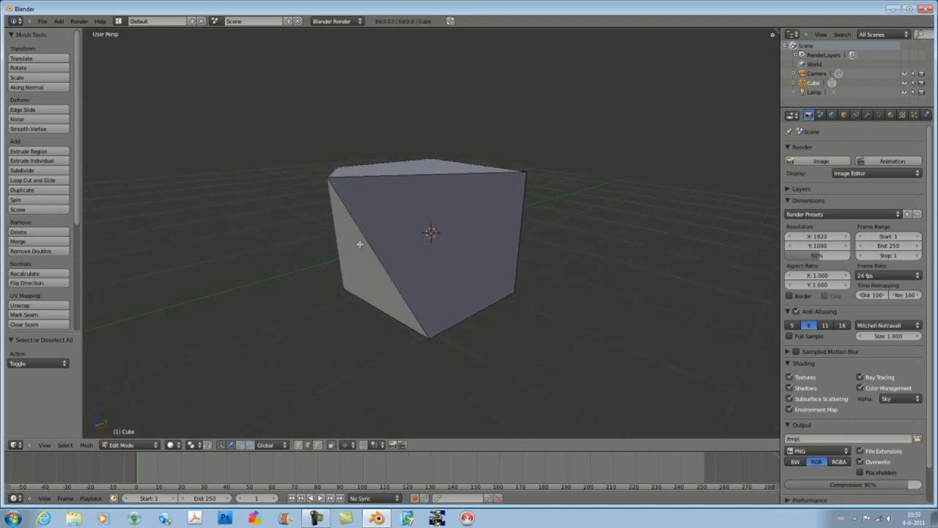
{"action": "right_click", "coordinate": [428, 174]}
{"action": "scroll", "coordinate": [420, 245], "scroll_direction": "down", "scroll_amount": 2}
{"action": "scroll", "coordinate": [420, 245], "scroll_direction": "up", "scroll_amount": 1}
{"action": "middle_click_drag", "start_coordinate": [420, 245], "coordinate": [419, 259]}
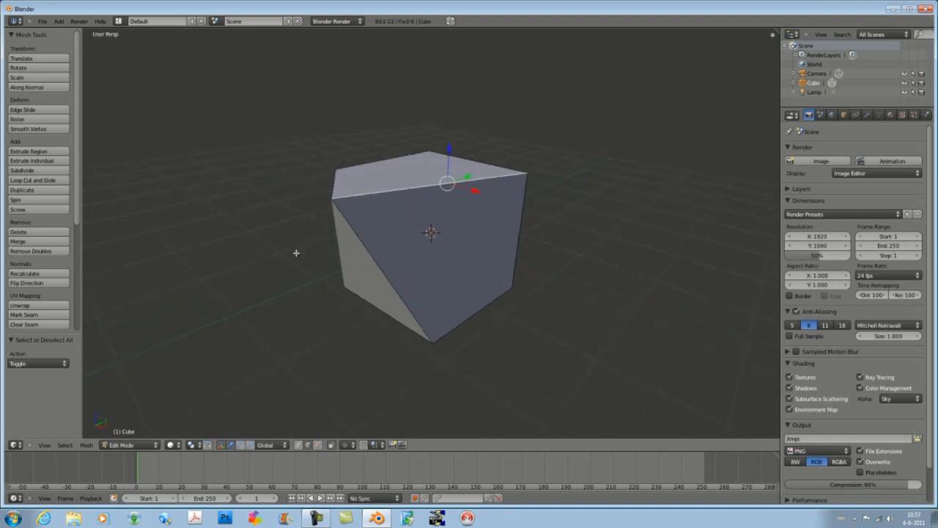
Step: Try moving the selected edge freely, then 2 units along the Y axis, and undo the move
{"action": "key", "text": "g"}
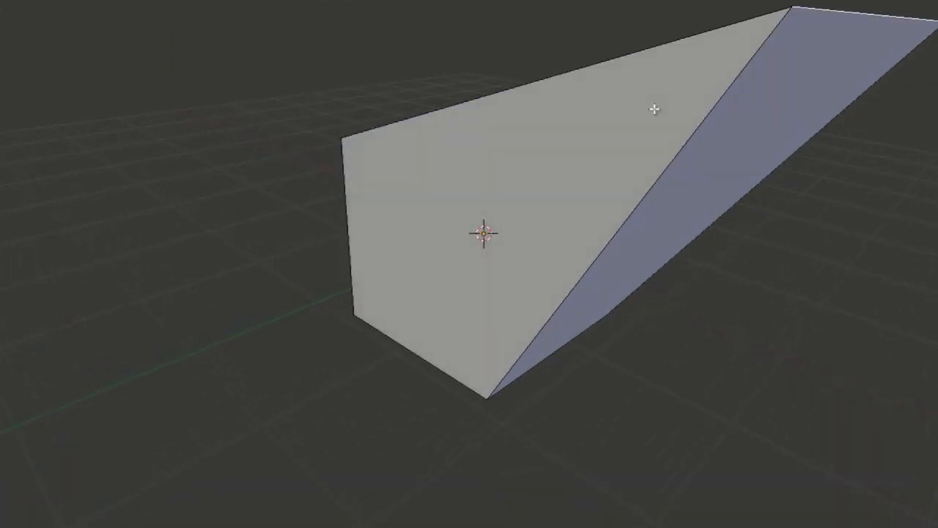
{"action": "left_click", "coordinate": [386, 232]}
{"action": "key", "text": "g"}
{"action": "key", "text": "y"}
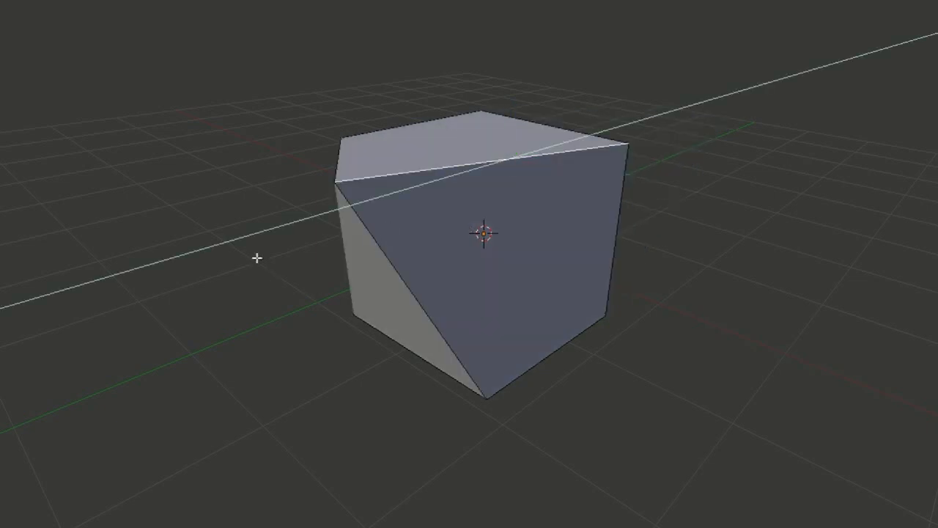
{"action": "key", "text": "2"}
{"action": "key", "text": "Return"}
{"action": "key", "text": "ctrl+z"}
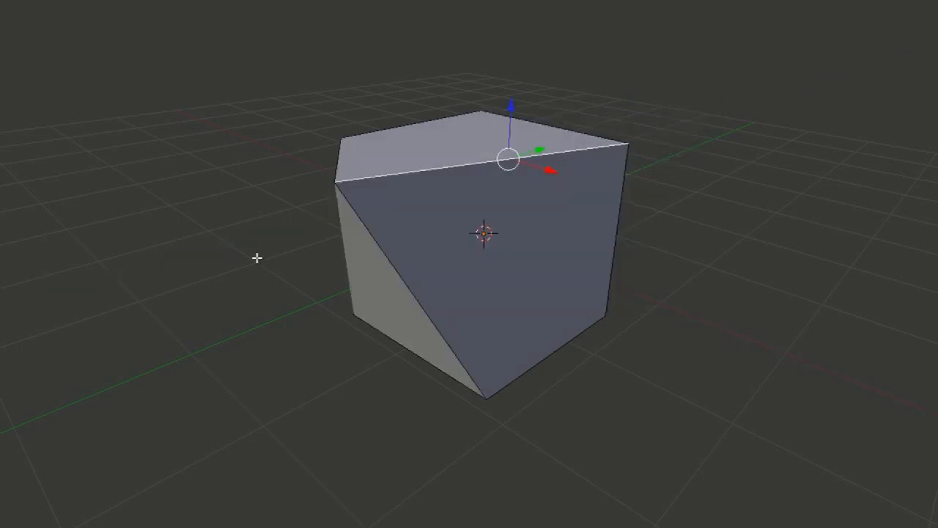
Step: Move the selected edge -2 units along the Y axis, and undo the move
{"action": "key", "text": "ctrl+space"}
{"action": "type", "text": "gy-2"}
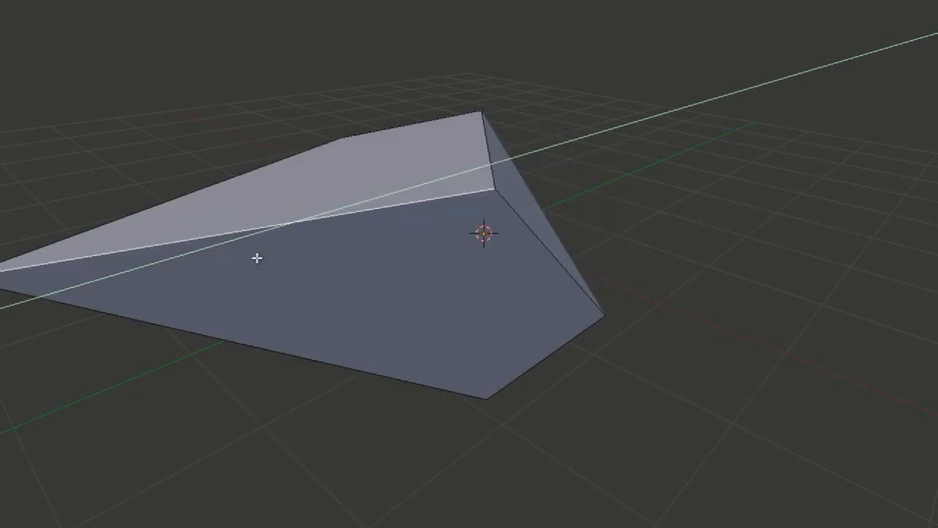
{"action": "key", "text": "Return"}
{"action": "key", "text": "ctrl+z"}
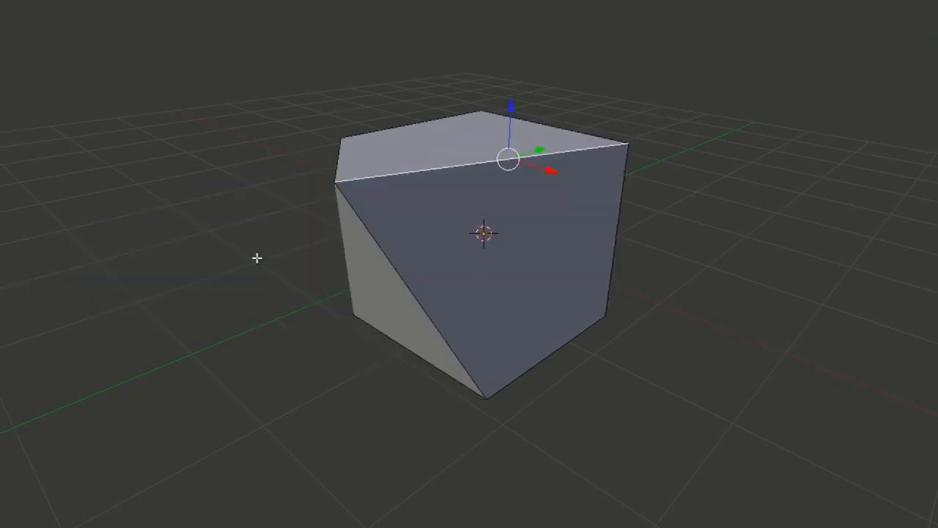
Step: Add the lower edge of the same side face to the selection, and try moving both edges freely, cancelling the move
{"action": "scroll", "coordinate": [299, 331], "scroll_direction": "down", "scroll_amount": 1}
{"action": "scroll", "coordinate": [310, 325], "scroll_direction": "up", "scroll_amount": 1}
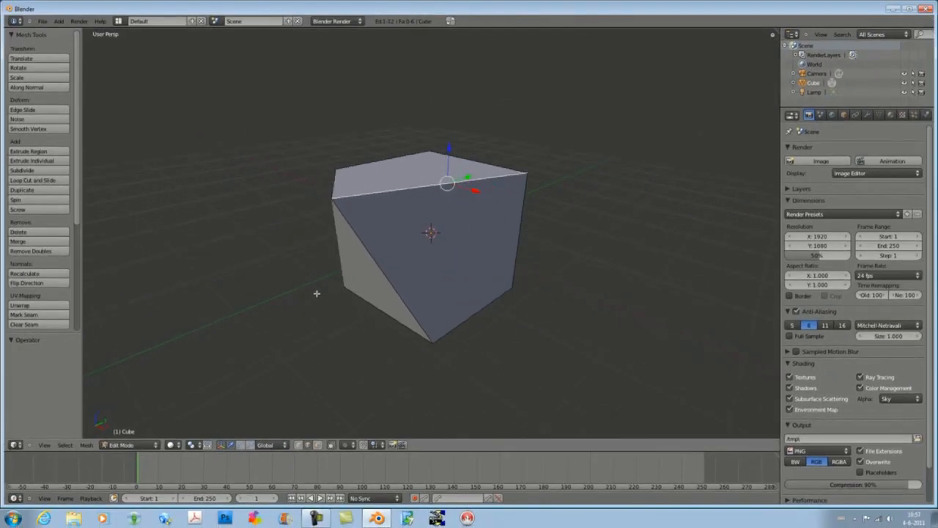
{"action": "right_click", "coordinate": [473, 311], "text": "shift"}
{"action": "key", "text": "g"}
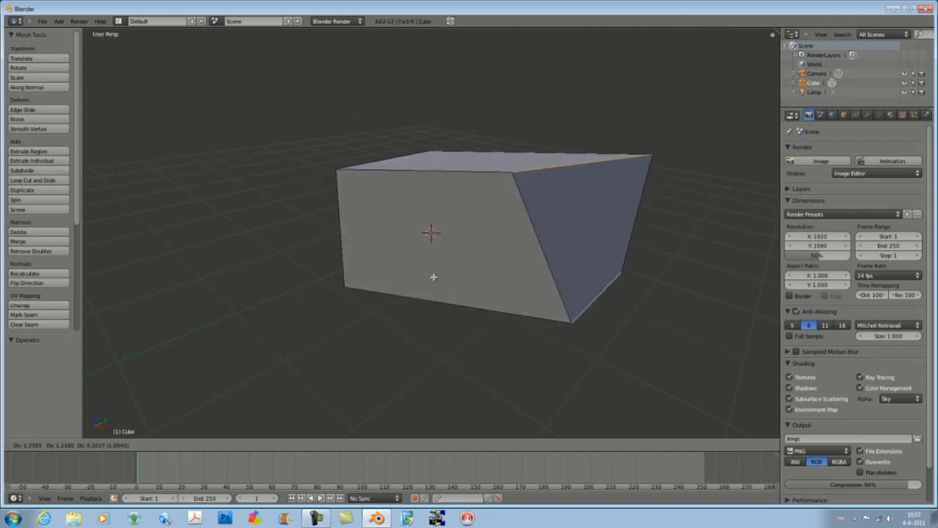
{"action": "right_click", "coordinate": [300, 296]}
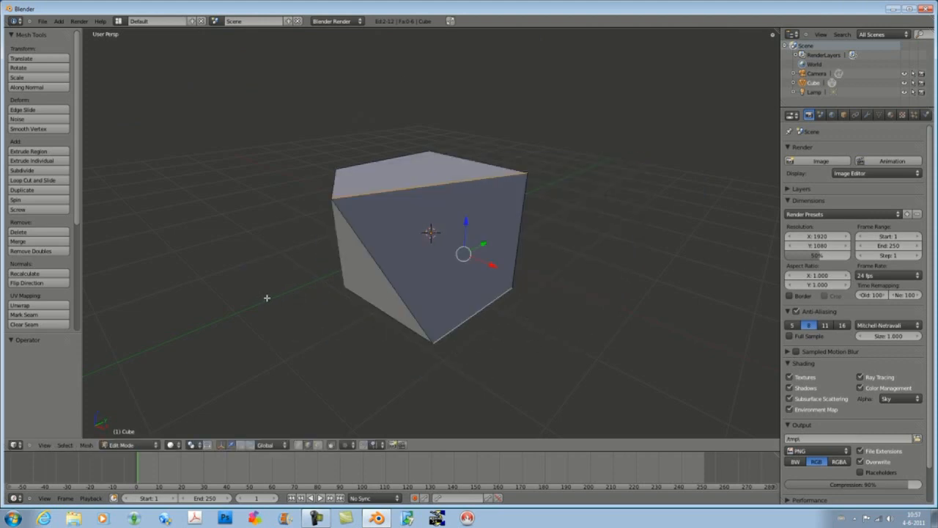
Step: Switch to Face select mode and try moving the side face between those two edges, cancelling the move
{"action": "key", "text": "ctrl+Tab"}
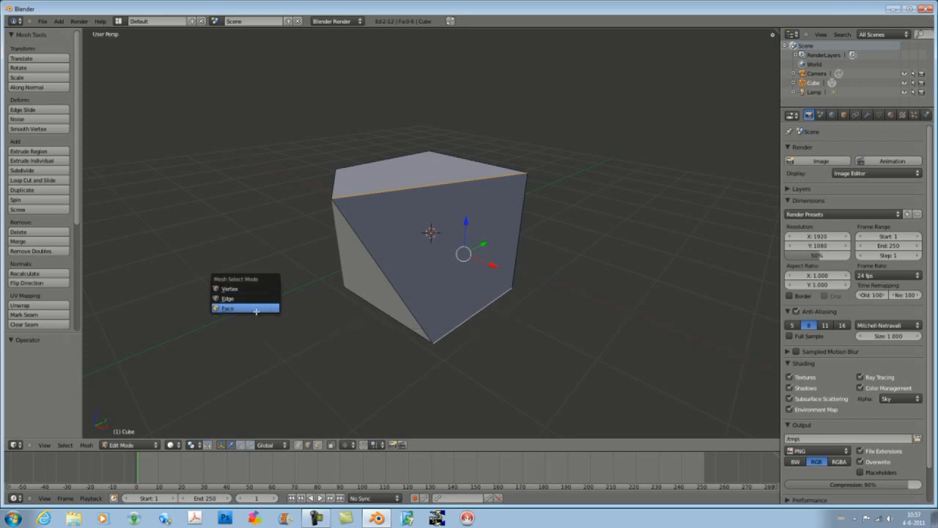
{"action": "left_click", "coordinate": [249, 308]}
{"action": "right_click", "coordinate": [446, 257]}
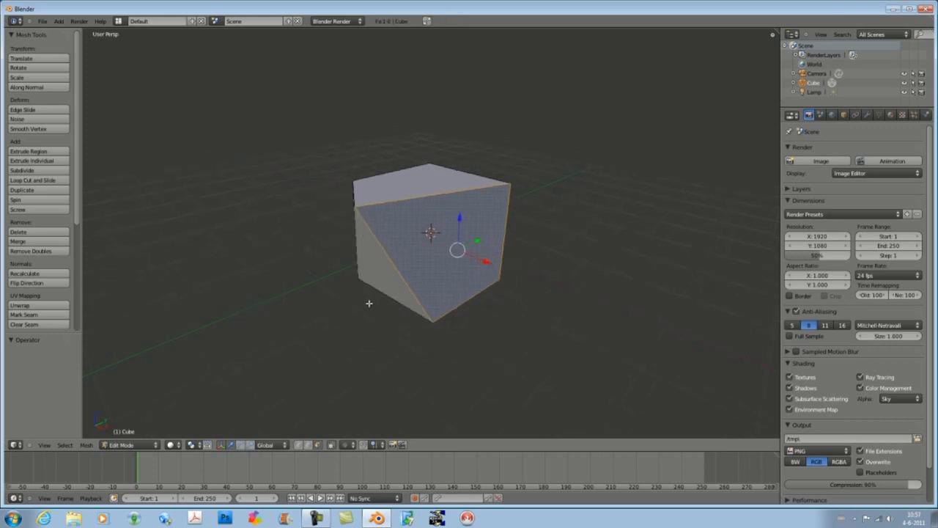
{"action": "key", "text": "g"}
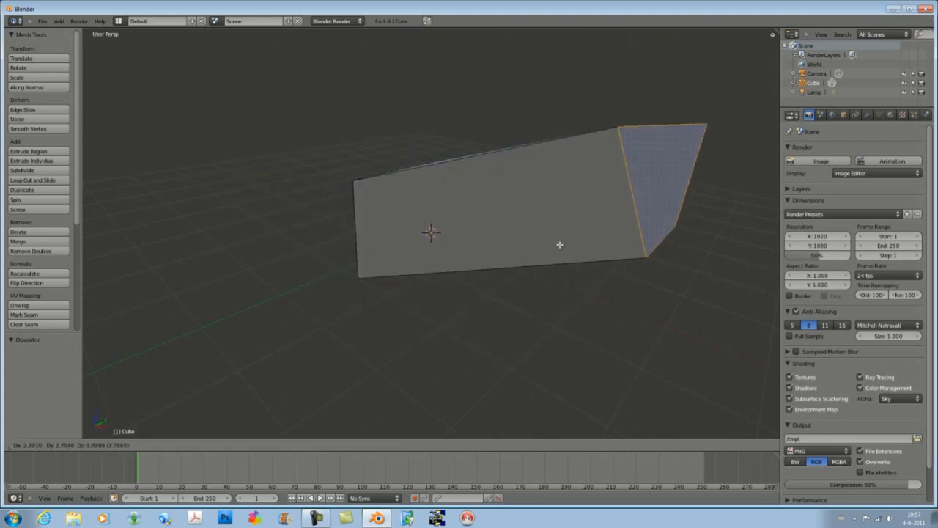
{"action": "right_click", "coordinate": [560, 247]}
Step: Add the top face to the selection and try moving both faces freely, cancelling the move
{"action": "right_click", "coordinate": [404, 178], "text": "shift"}
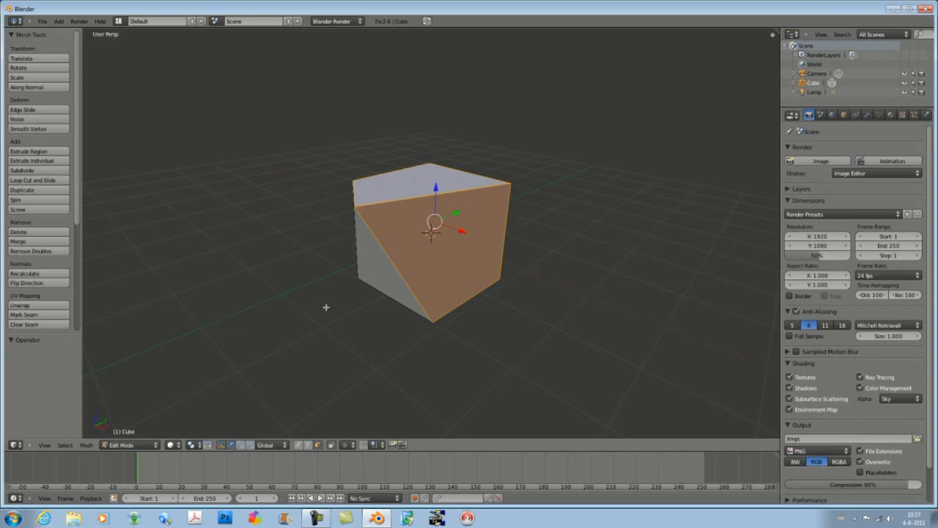
{"action": "middle_click_drag", "start_coordinate": [347, 299], "coordinate": [384, 325]}
{"action": "key", "text": "g"}
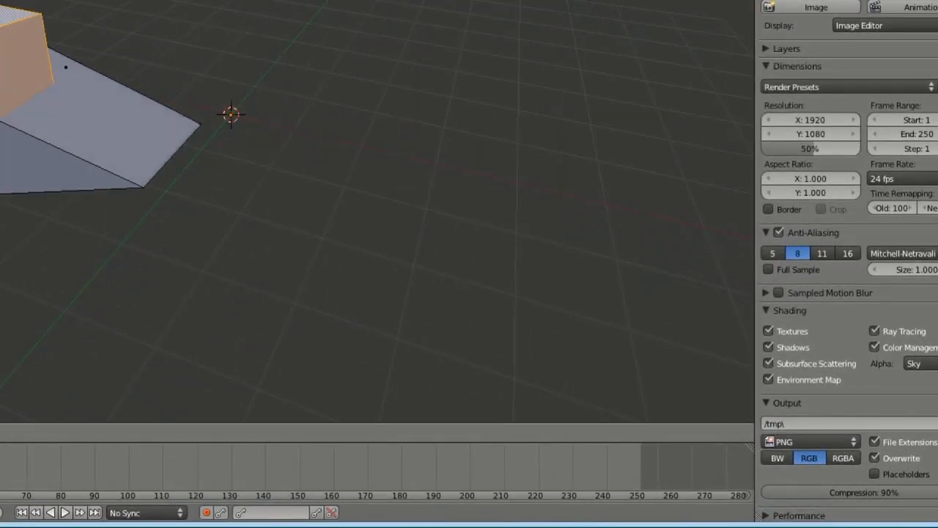
{"action": "right_click", "coordinate": [204, 141]}
{"action": "middle_click_drag", "start_coordinate": [2, 274], "coordinate": [0, 277]}
{"action": "middle_click_drag", "start_coordinate": [230, 294], "coordinate": [206, 272]}
{"action": "middle_click_drag", "start_coordinate": [361, 233], "coordinate": [368, 195]}
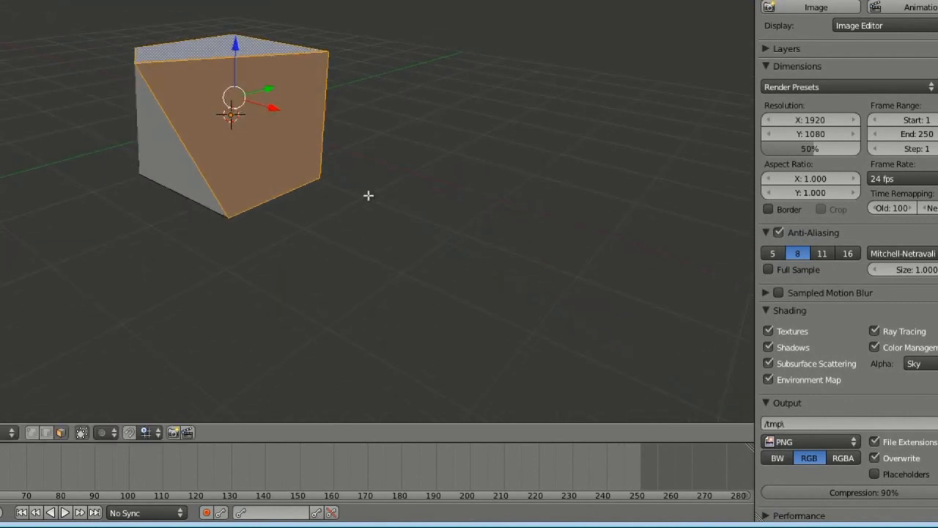
Step: Switch back to Vertex select mode and deselect everything
{"action": "key", "text": "ctrl+Tab"}
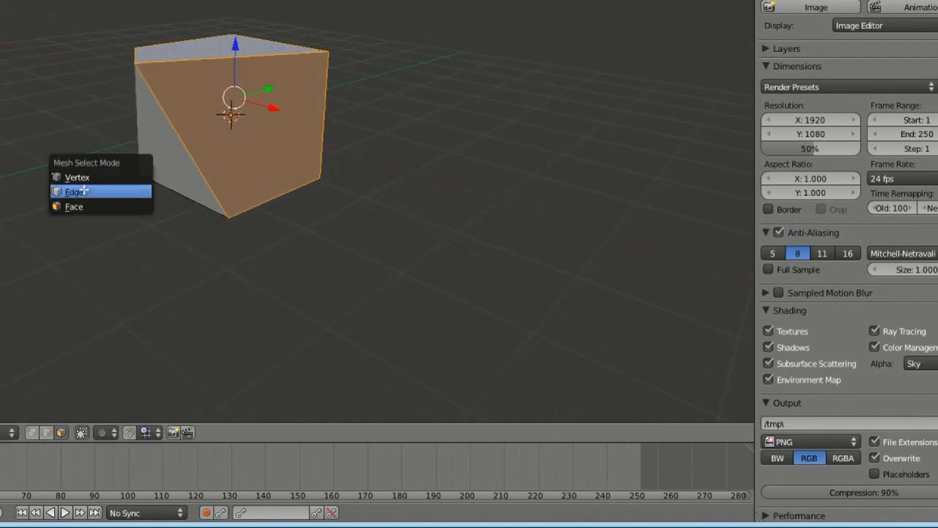
{"action": "left_click", "coordinate": [75, 177]}
{"action": "key", "text": "a"}
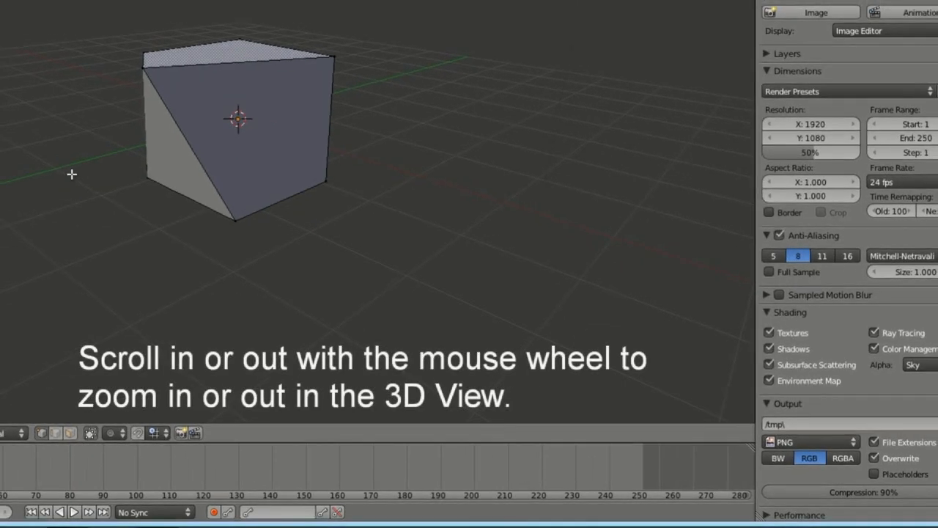
Step: Zoom the 3D view out and in on the cube, and orbit around it
{"action": "scroll", "coordinate": [71, 173], "scroll_direction": "down", "scroll_amount": 6}
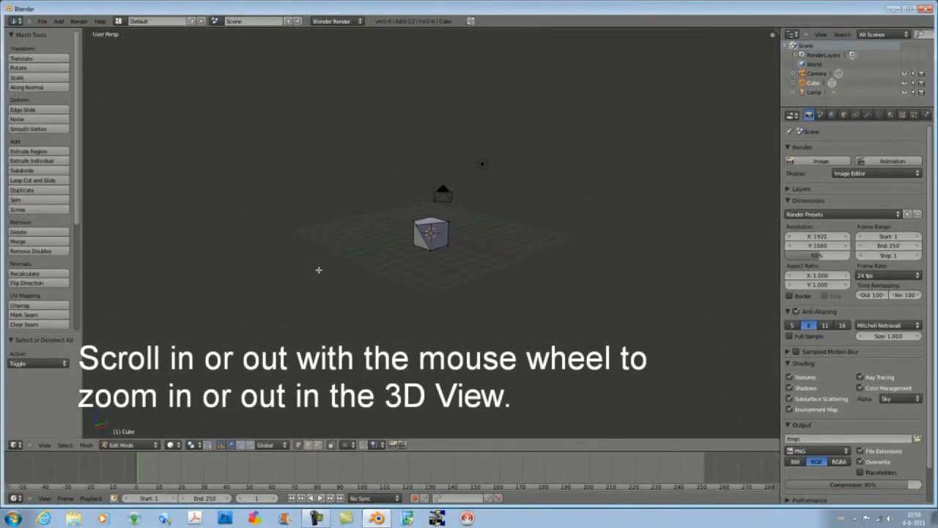
{"action": "scroll", "coordinate": [318, 270], "scroll_direction": "up", "scroll_amount": 10}
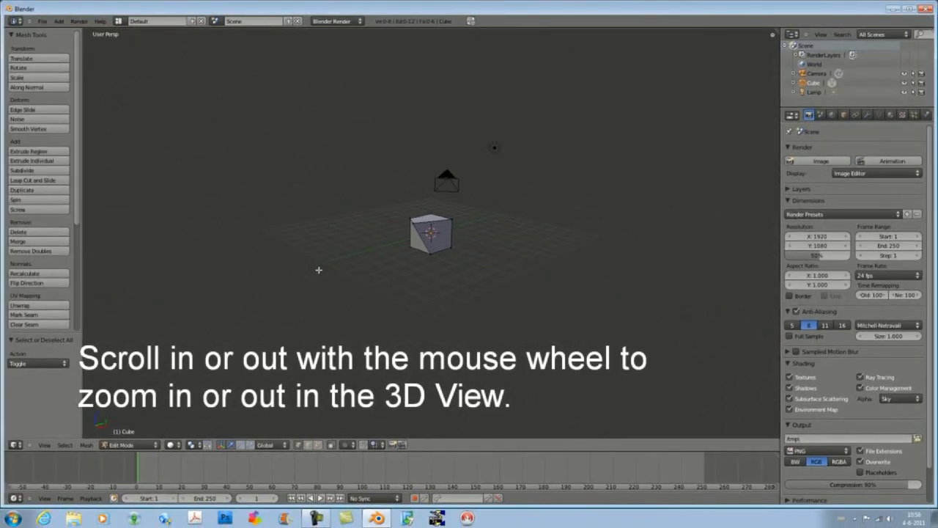
{"action": "scroll", "coordinate": [318, 270], "scroll_direction": "down", "scroll_amount": 5}
{"action": "scroll", "coordinate": [318, 270], "scroll_direction": "down", "scroll_amount": 6}
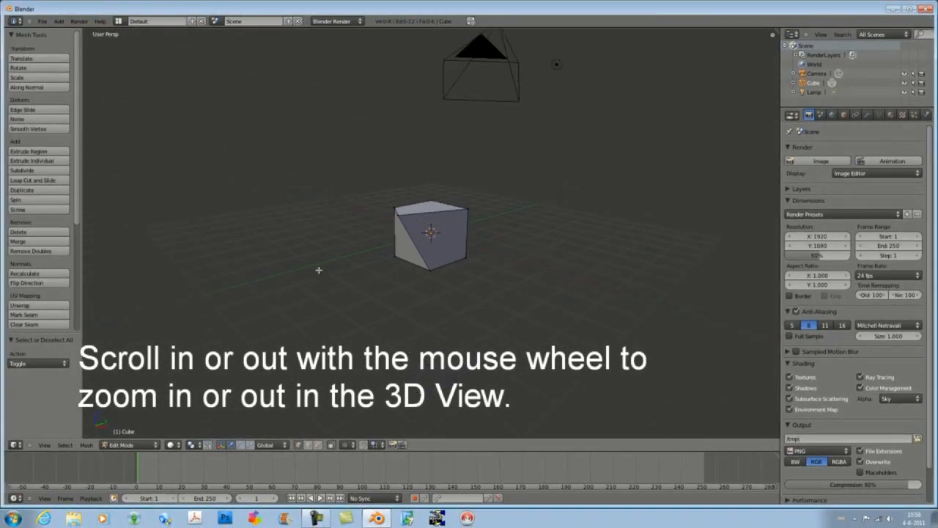
{"action": "middle_click_drag", "start_coordinate": [358, 249], "coordinate": [377, 275]}
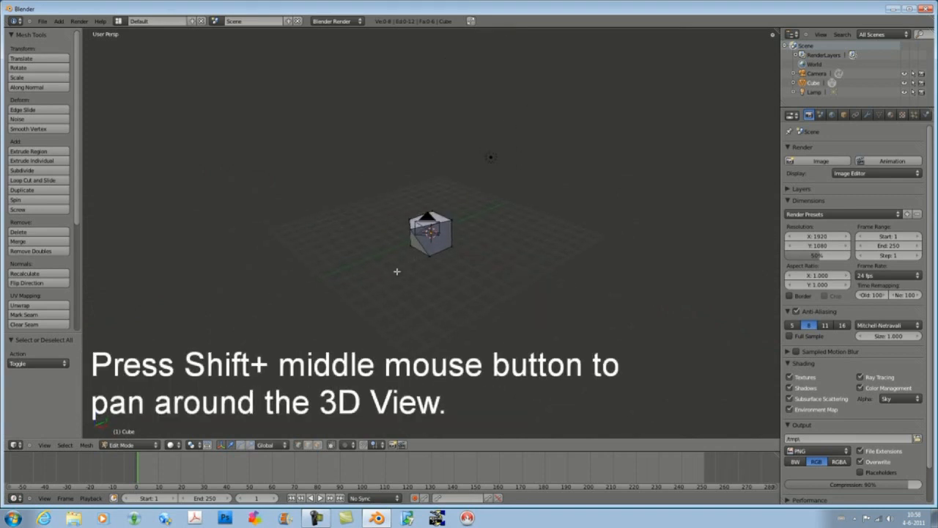
Step: Pan around the 3D view, zoom far out, and pan away until the cube is out of sight
{"action": "middle_click_drag", "start_coordinate": [442, 266], "coordinate": [512, 320], "text": "shift"}
{"action": "middle_click_drag", "start_coordinate": [369, 216], "coordinate": [465, 283], "text": "shift"}
{"action": "scroll", "coordinate": [443, 305], "scroll_direction": "up", "scroll_amount": 3}
{"action": "middle_click_drag", "start_coordinate": [438, 325], "coordinate": [409, 300]}
{"action": "scroll", "coordinate": [424, 265], "scroll_direction": "down", "scroll_amount": 10}
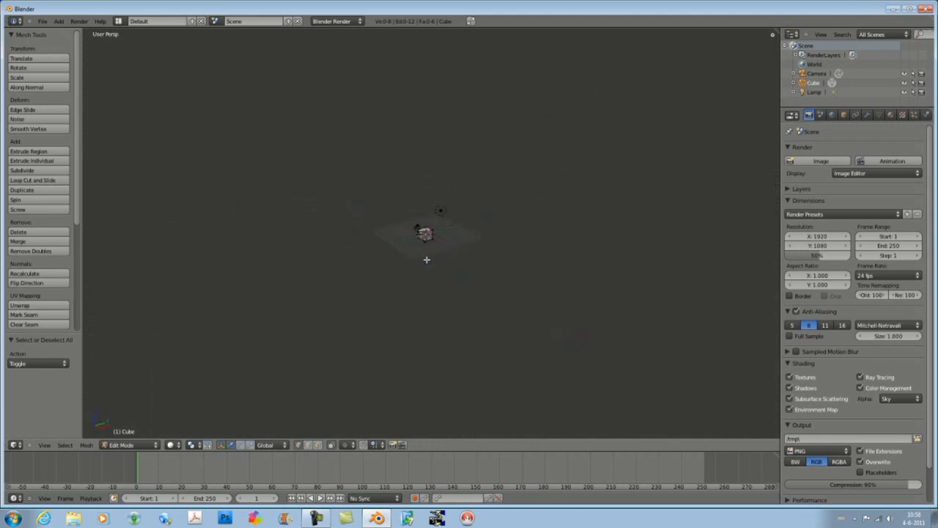
{"action": "middle_click_drag", "start_coordinate": [628, 241], "coordinate": [324, 256], "text": "shift"}
{"action": "middle_click_drag", "start_coordinate": [614, 218], "coordinate": [379, 256], "text": "shift"}
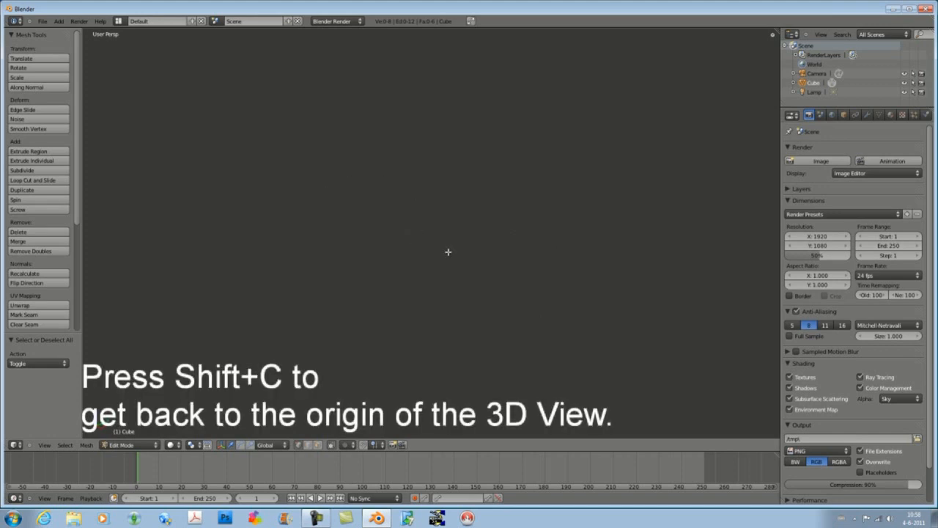
Step: Return the 3D view to the scene origin and zoom in on the cube
{"action": "key", "text": "shift+c"}
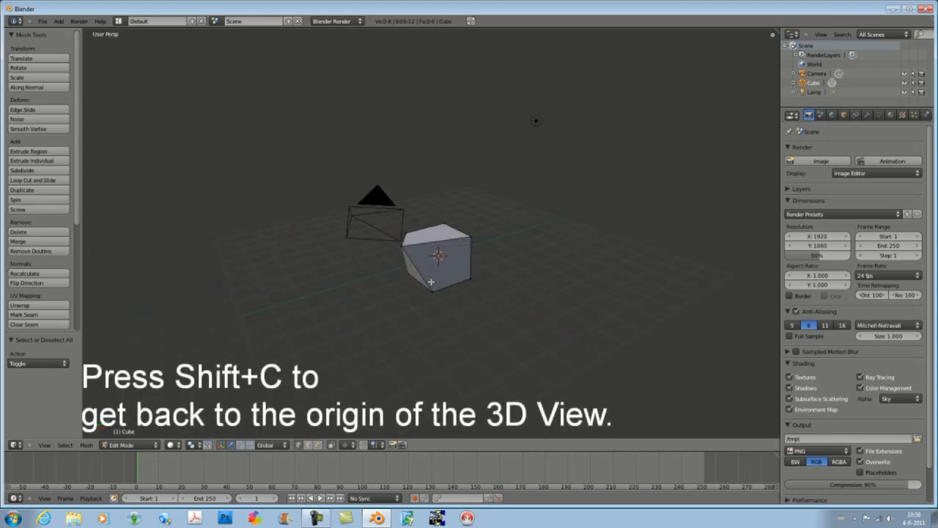
{"action": "scroll", "coordinate": [429, 288], "scroll_direction": "up", "scroll_amount": 3}
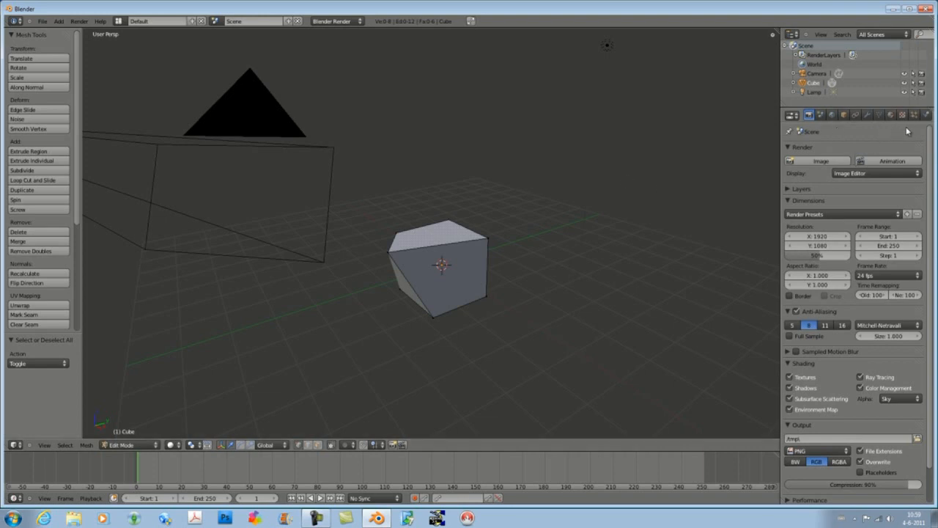
{"action": "scroll", "coordinate": [519, 282], "scroll_direction": "up", "scroll_amount": 2}
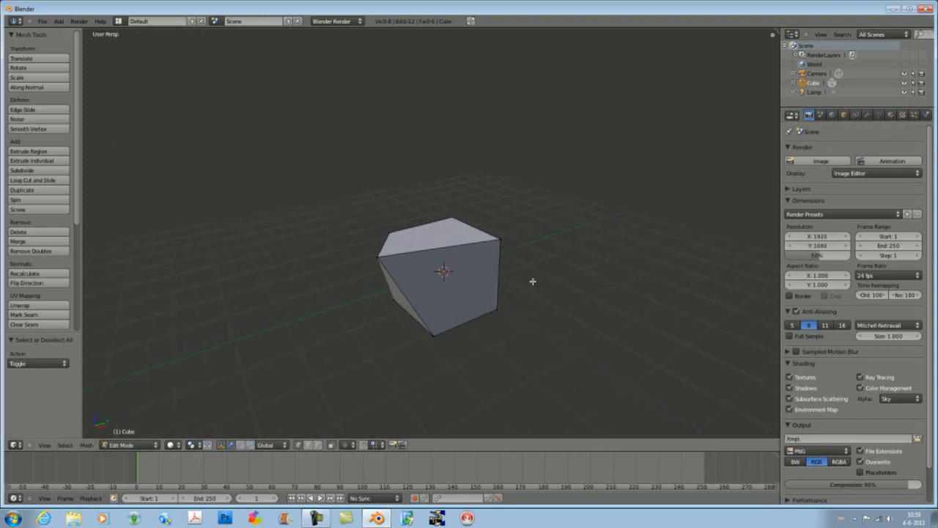
Step: Render the default cube scene, and close the render result to return to the 3D view
{"action": "mouse_move", "coordinate": [557, 271]}
{"action": "middle_mouse_down"}
{"action": "mouse_move", "coordinate": [574, 266]}
{"action": "mouse_move", "coordinate": [562, 276]}
{"action": "middle_mouse_up"}
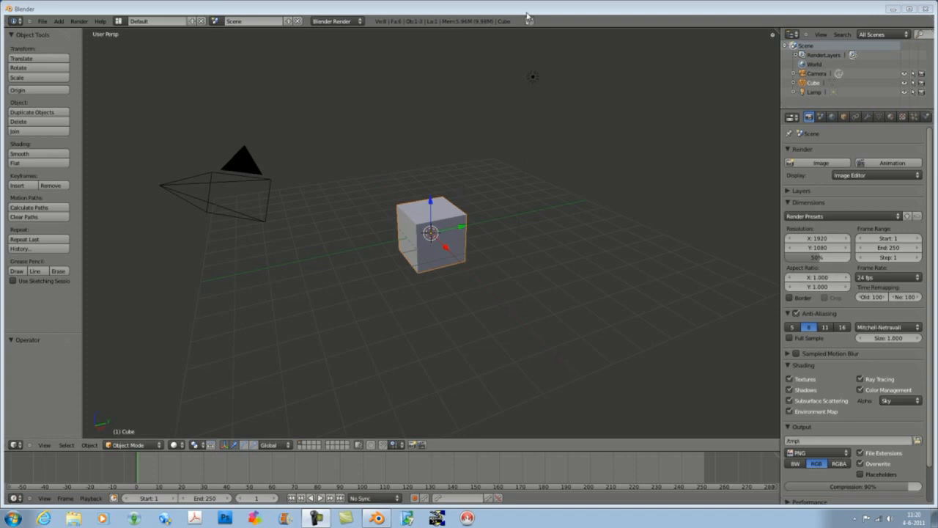
{"action": "key", "text": "F12"}
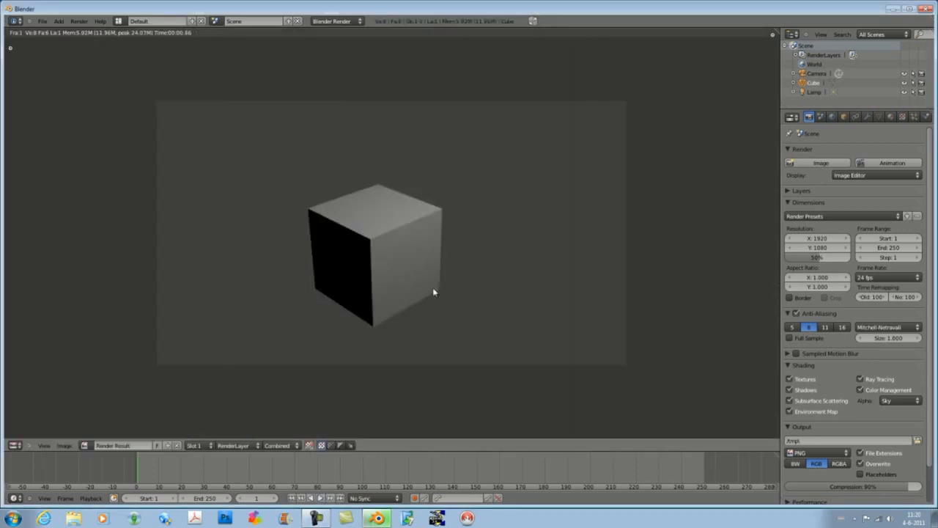
{"action": "key", "text": "Escape"}
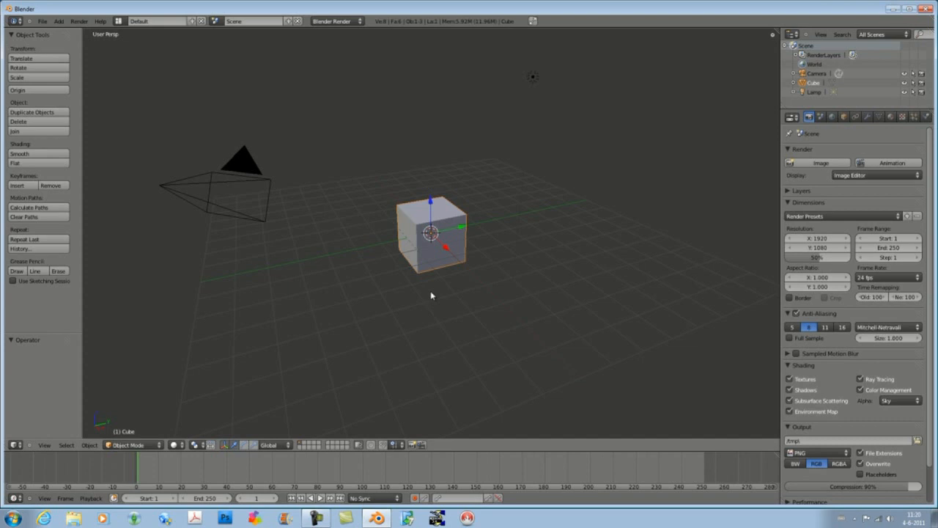
Step: Switch the 3D view to orthographic projection, and change that area to the UV/Image Editor
{"action": "scroll", "coordinate": [411, 317], "scroll_direction": "up", "scroll_amount": 2}
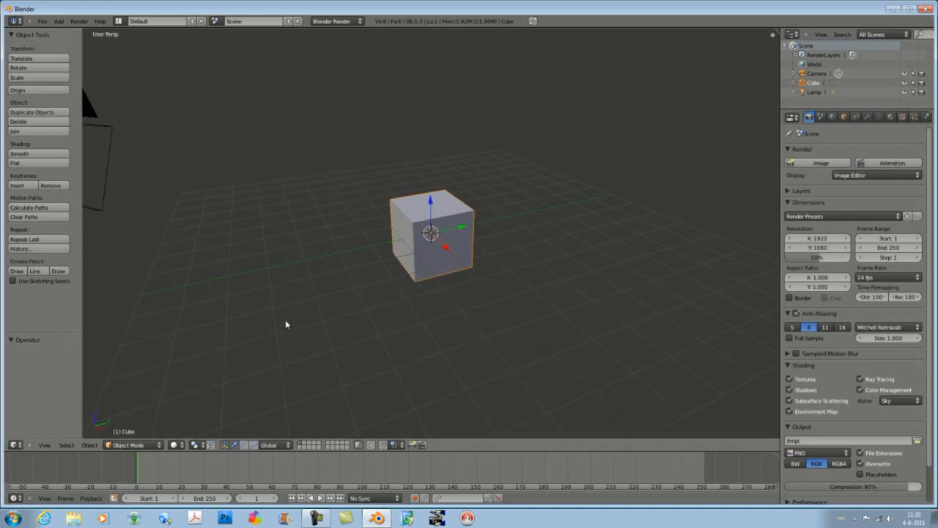
{"action": "key", "text": "KP_5"}
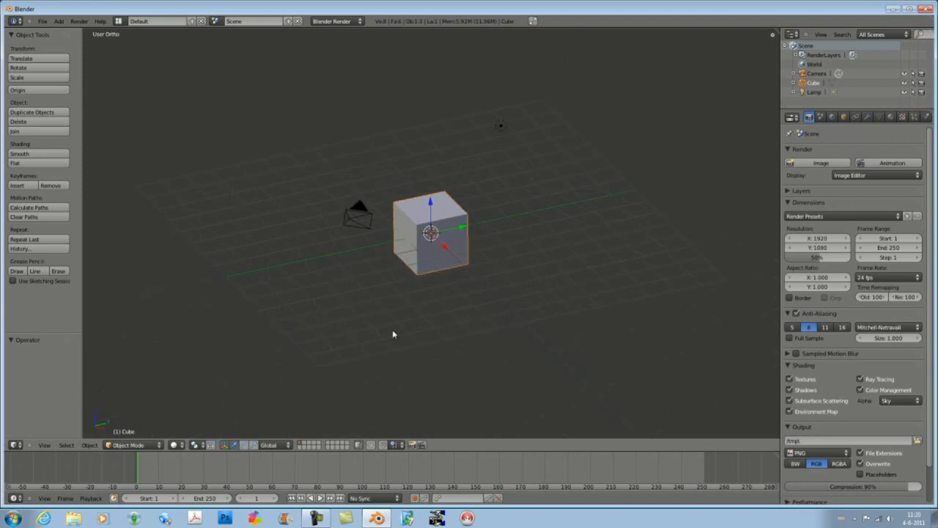
{"action": "left_click", "coordinate": [14, 444]}
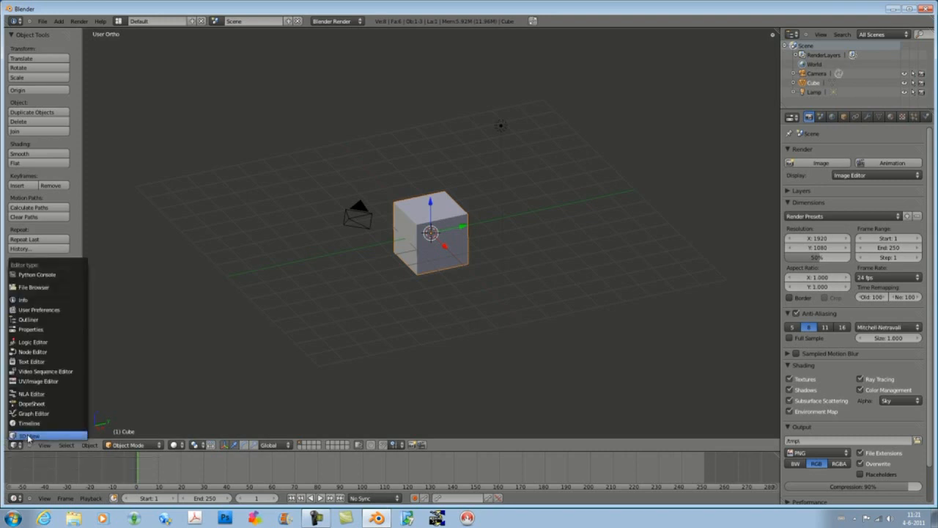
{"action": "left_click", "coordinate": [77, 381]}
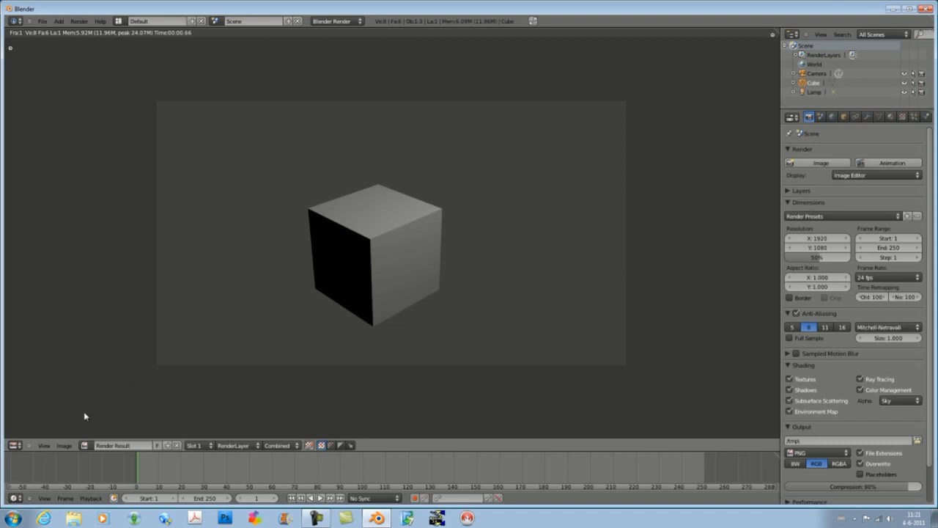
Step: Open the image Plumbob.TIF from E:\Projecten\The Sims\Tutorials intro and view it
{"action": "left_click", "coordinate": [63, 447]}
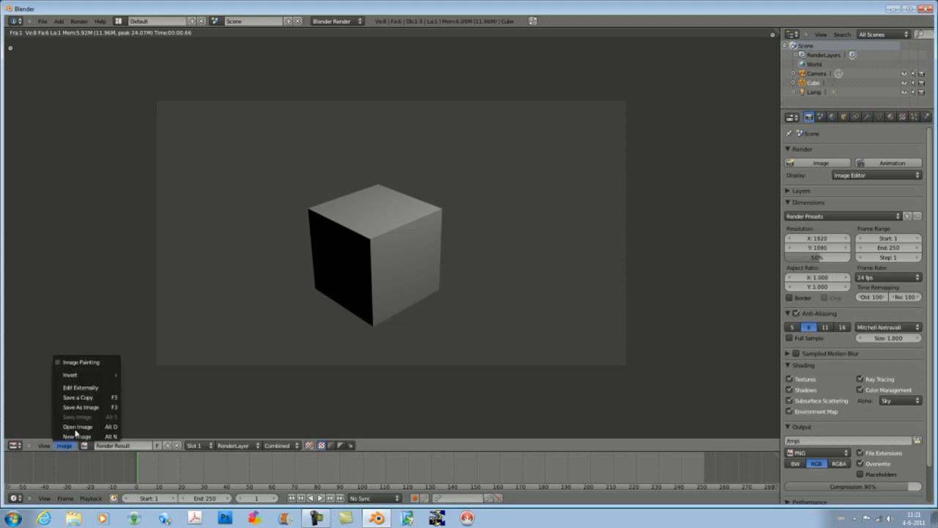
{"action": "left_click", "coordinate": [80, 425]}
{"action": "left_click", "coordinate": [26, 85]}
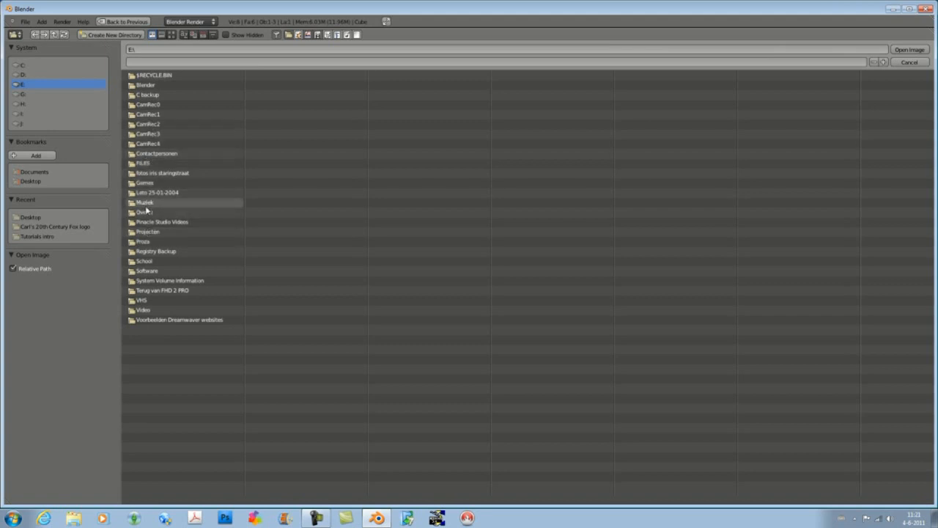
{"action": "left_click", "coordinate": [144, 233]}
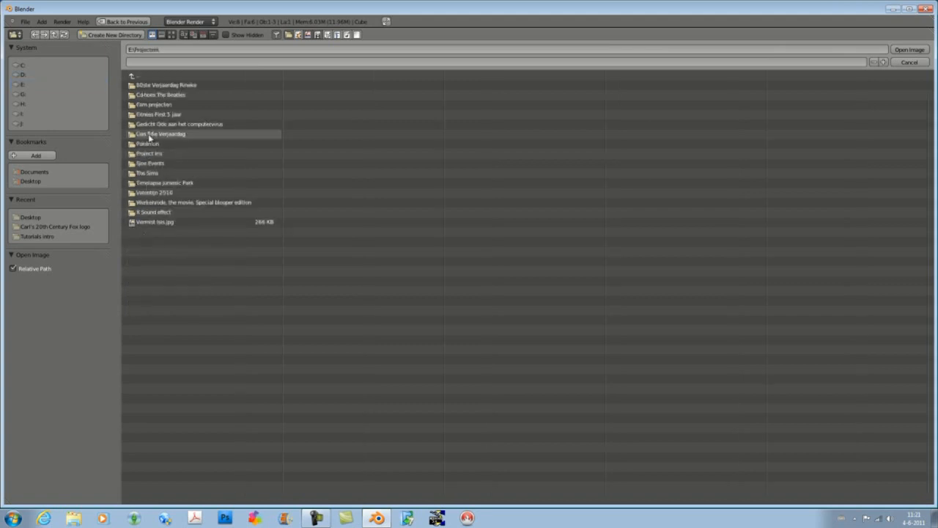
{"action": "left_click", "coordinate": [145, 174]}
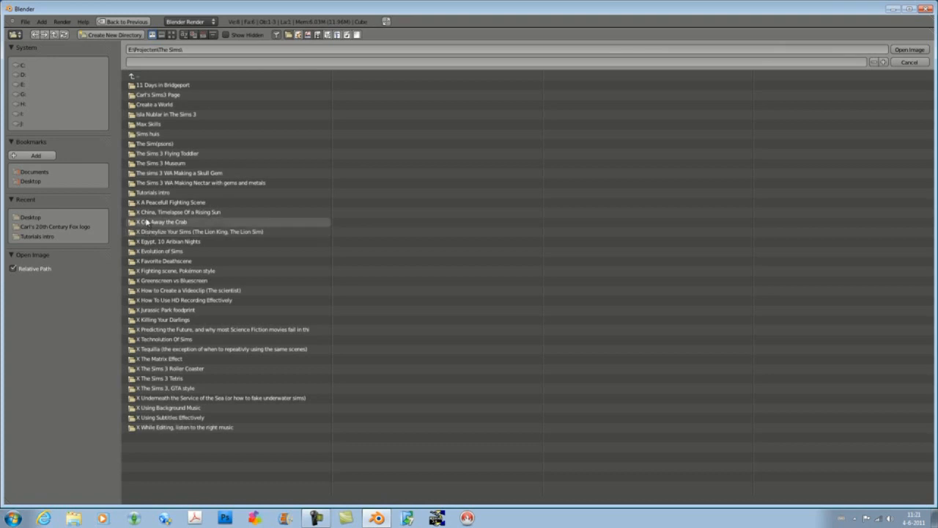
{"action": "left_click", "coordinate": [149, 194]}
{"action": "left_click", "coordinate": [151, 115]}
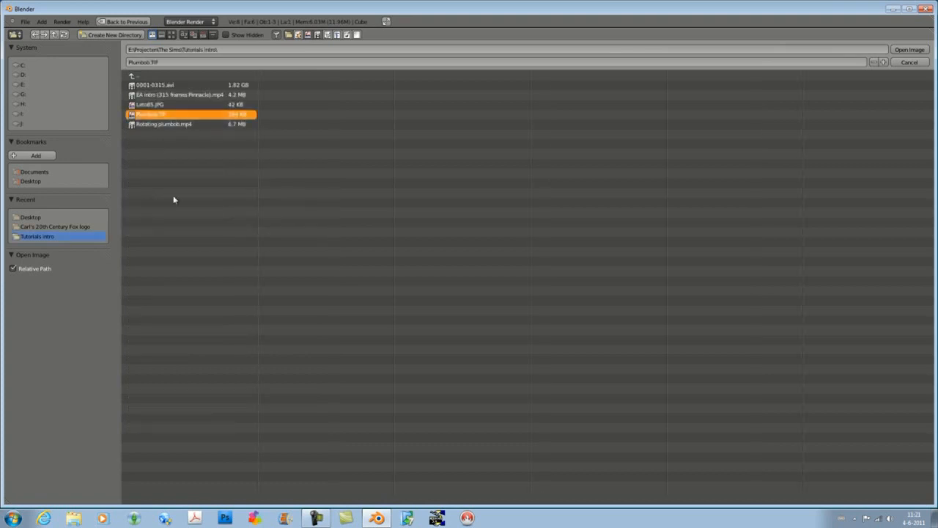
{"action": "key", "text": "Return"}
{"action": "scroll", "coordinate": [183, 280], "scroll_direction": "up", "scroll_amount": 4}
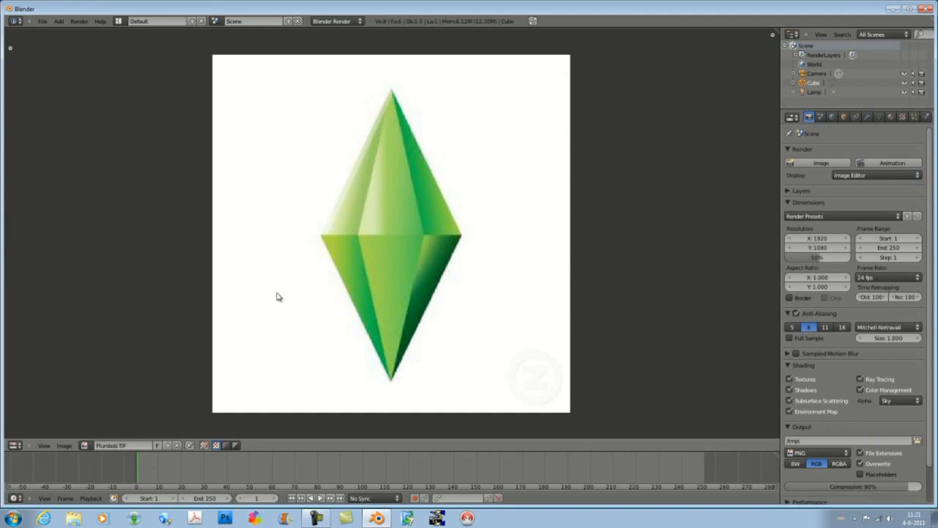
{"action": "scroll", "coordinate": [281, 297], "scroll_direction": "down", "scroll_amount": 1}
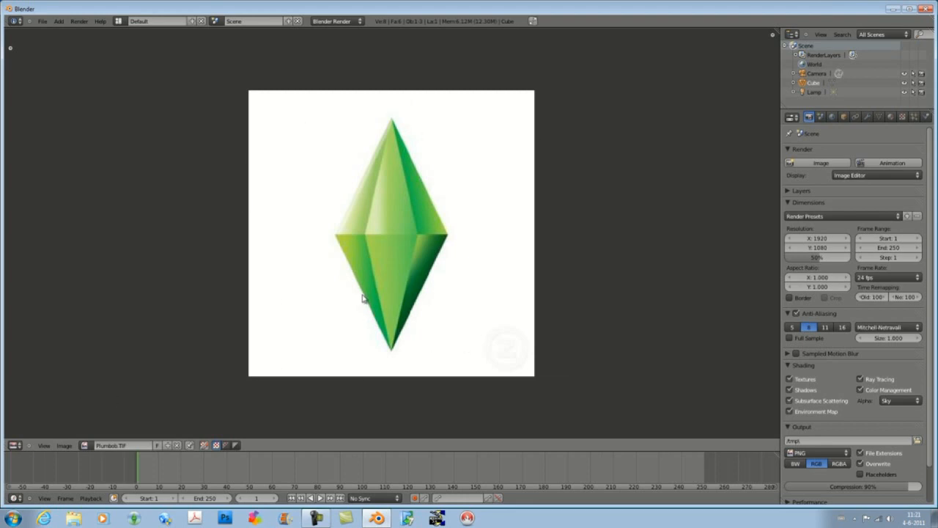
{"action": "scroll", "coordinate": [307, 308], "scroll_direction": "up", "scroll_amount": 1}
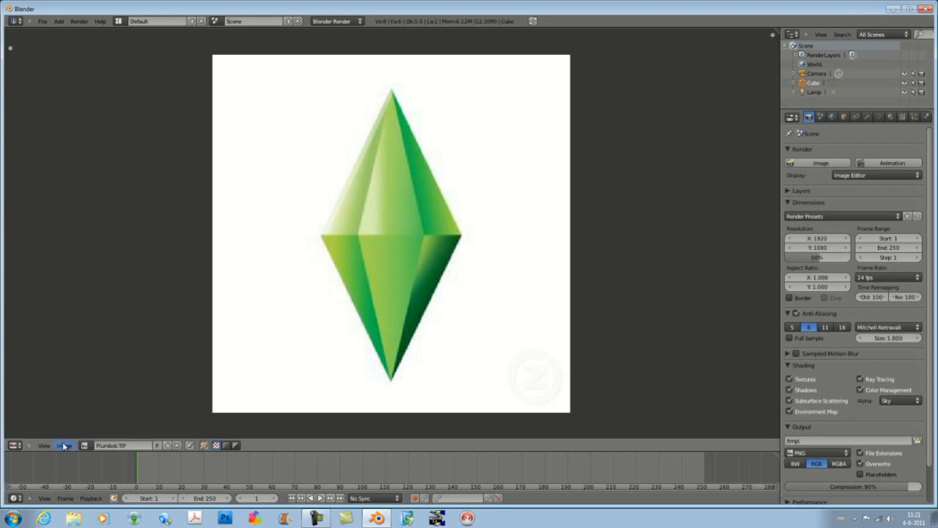
Step: Change the image editor area back to the 3D View and show the view's Properties region
{"action": "left_click", "coordinate": [17, 446]}
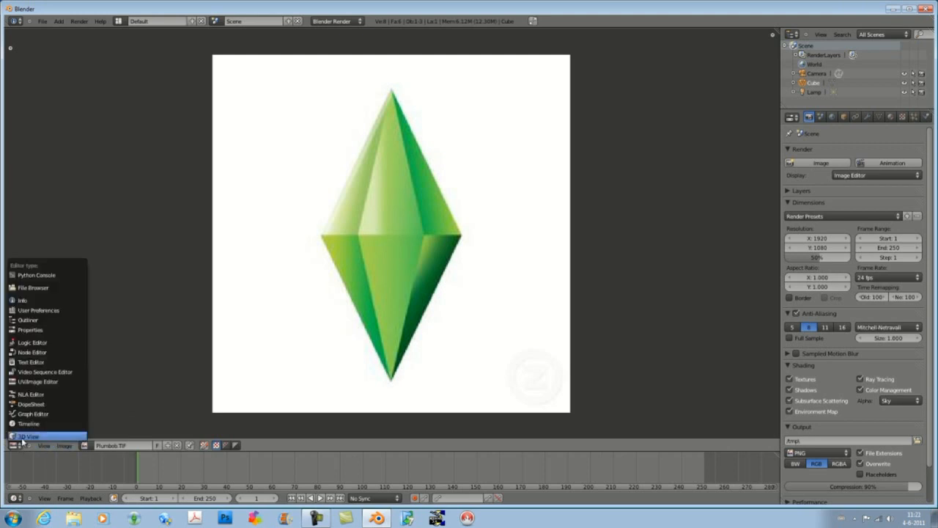
{"action": "left_click", "coordinate": [24, 437]}
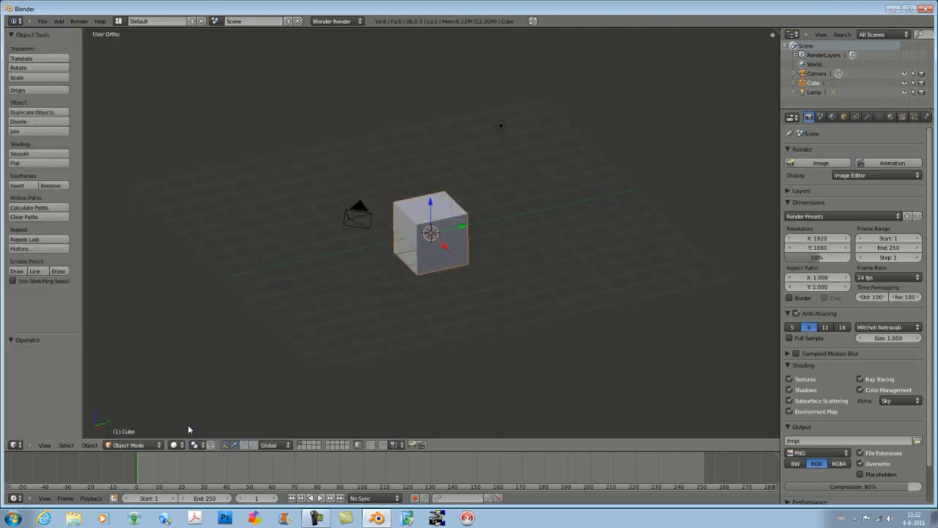
{"action": "left_click", "coordinate": [42, 445]}
{"action": "left_click", "coordinate": [48, 447]}
{"action": "left_click", "coordinate": [46, 445]}
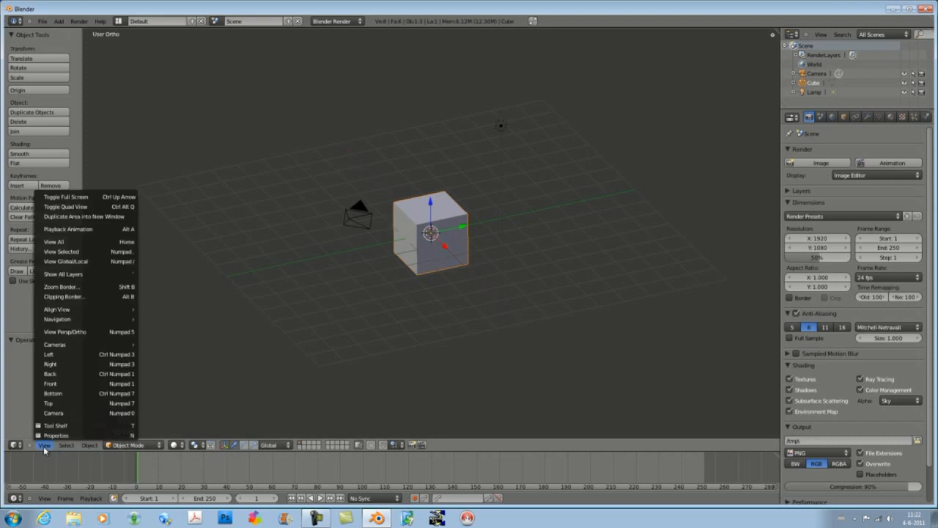
{"action": "left_click", "coordinate": [48, 446]}
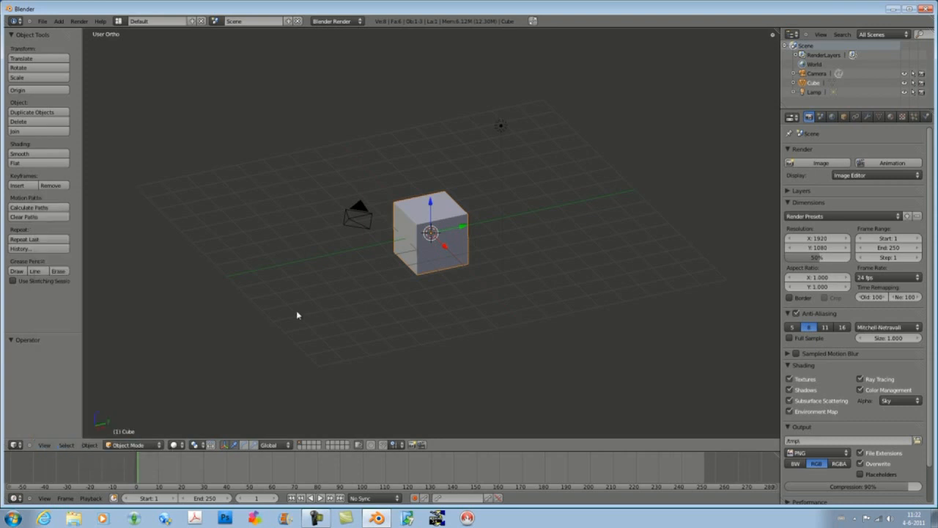
{"action": "key", "text": "n"}
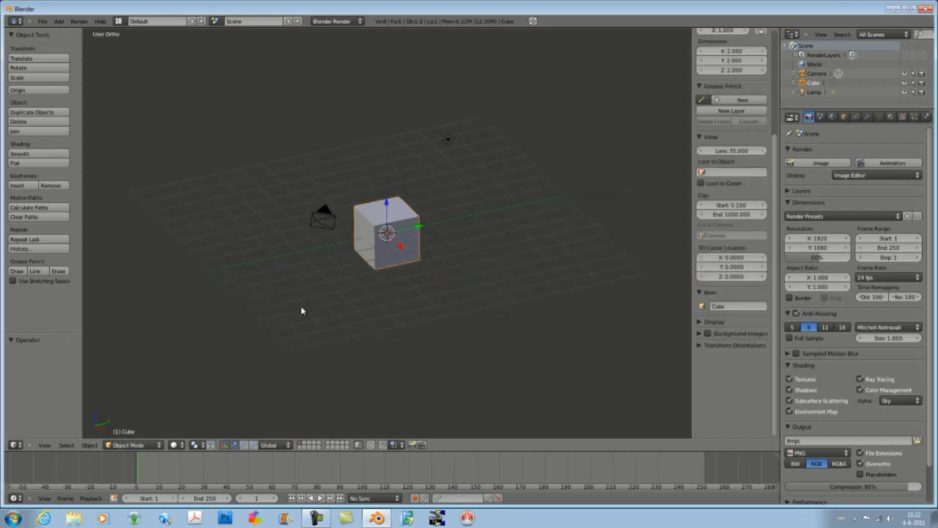
Step: Enable Background Images for the 3D view and expand their settings
{"action": "scroll", "coordinate": [733, 201], "scroll_direction": "up", "scroll_amount": 5}
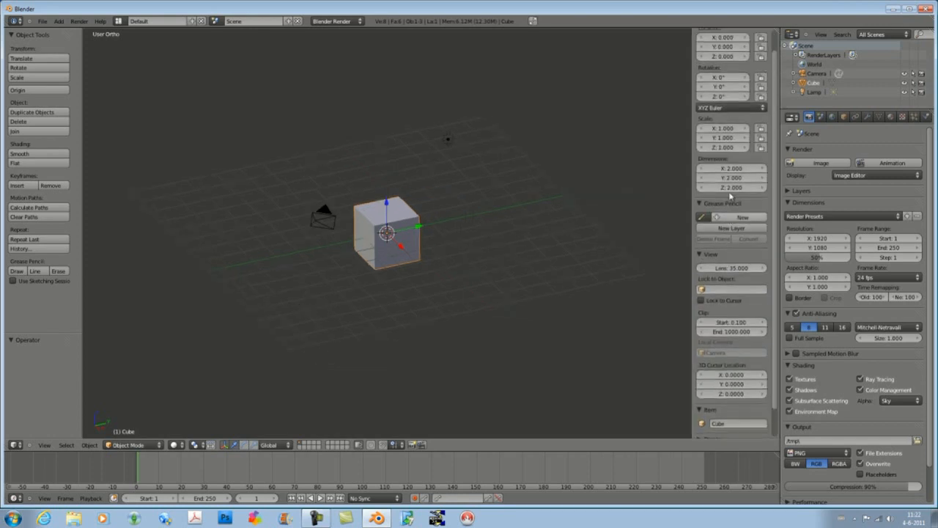
{"action": "scroll", "coordinate": [732, 190], "scroll_direction": "down", "scroll_amount": 3}
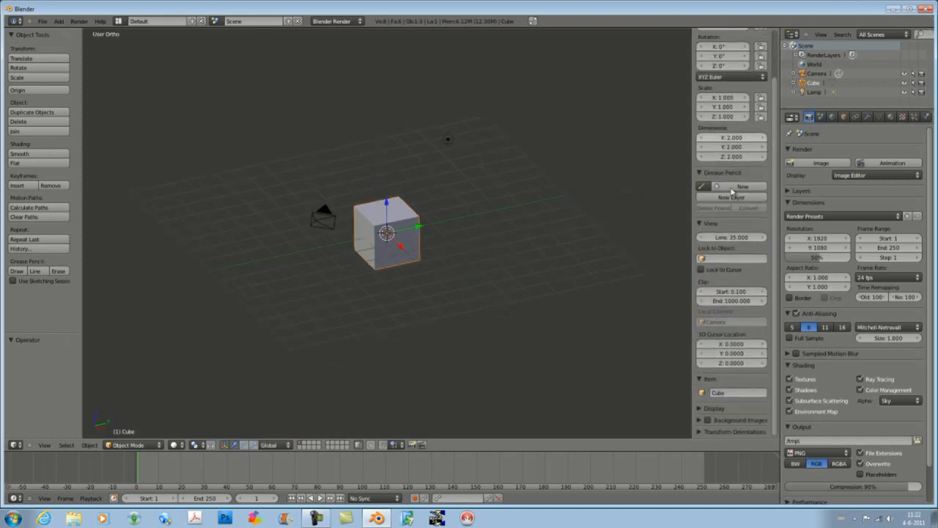
{"action": "left_click", "coordinate": [706, 420]}
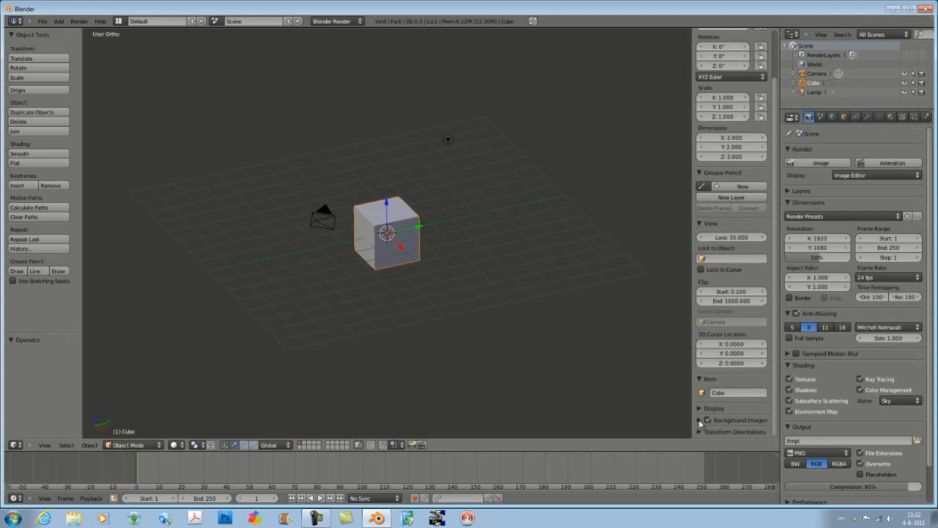
{"action": "left_click", "coordinate": [699, 421]}
{"action": "scroll", "coordinate": [727, 399], "scroll_direction": "down", "scroll_amount": 1}
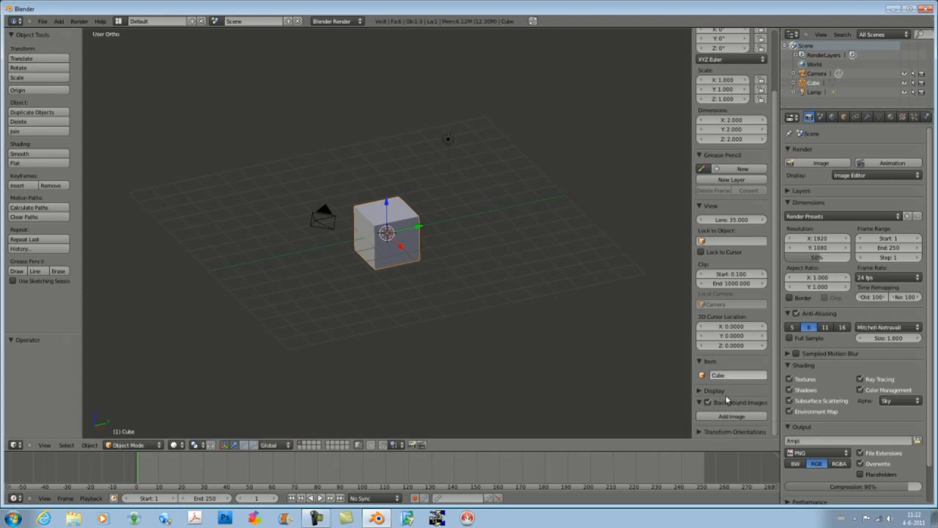
Step: Add a background image entry and assign the loaded Plumbob.TIF to it
{"action": "left_click", "coordinate": [722, 416]}
{"action": "scroll", "coordinate": [721, 399], "scroll_direction": "down", "scroll_amount": 1}
{"action": "scroll", "coordinate": [718, 384], "scroll_direction": "down", "scroll_amount": 1}
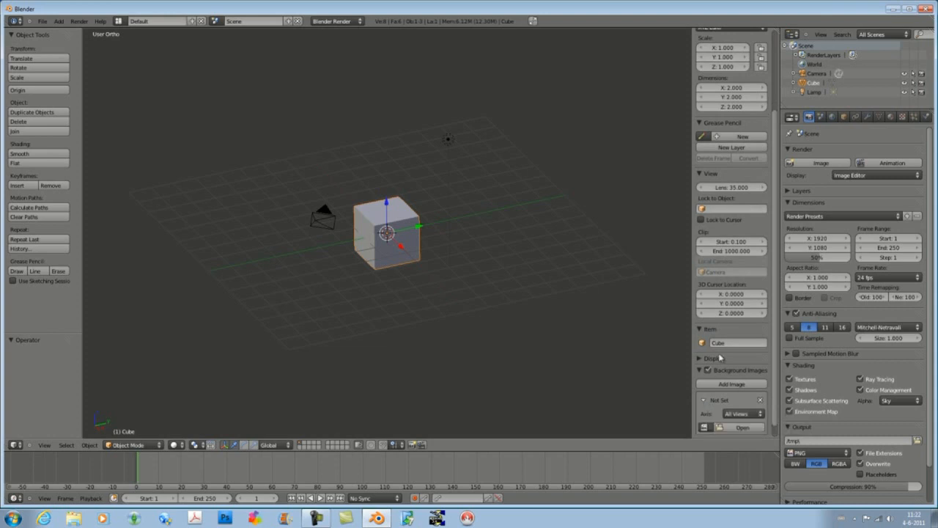
{"action": "scroll", "coordinate": [704, 403], "scroll_direction": "down", "scroll_amount": 1}
{"action": "left_click", "coordinate": [704, 413]}
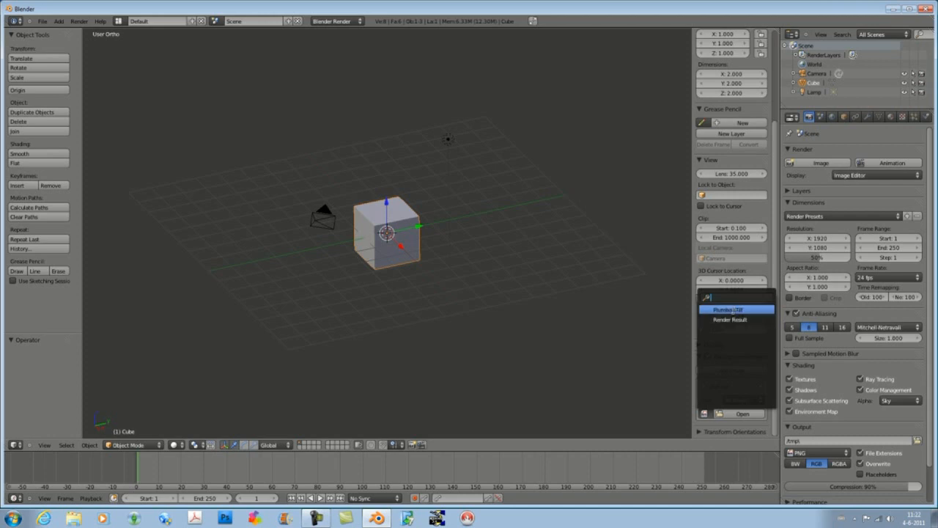
{"action": "left_click", "coordinate": [734, 310]}
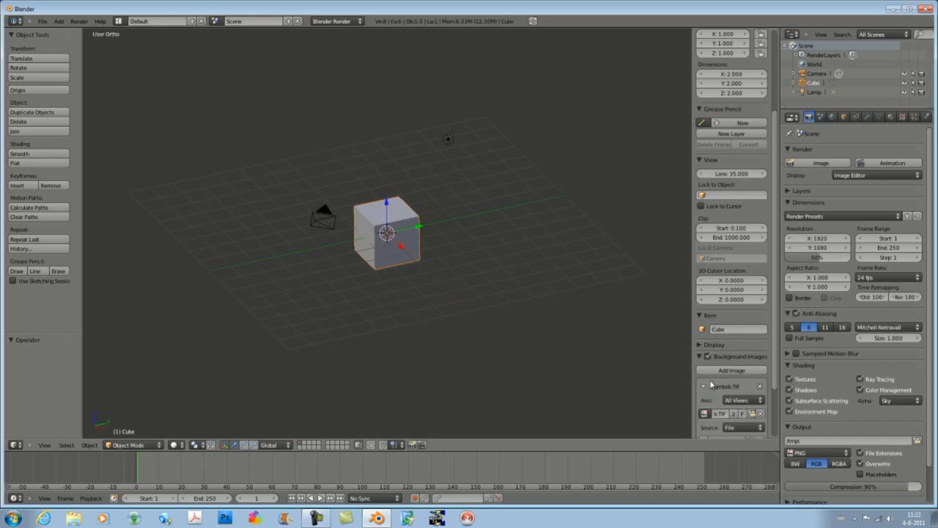
Step: Set the background image's axis to Top and switch the 3D view to the top view
{"action": "scroll", "coordinate": [709, 386], "scroll_direction": "down", "scroll_amount": 2}
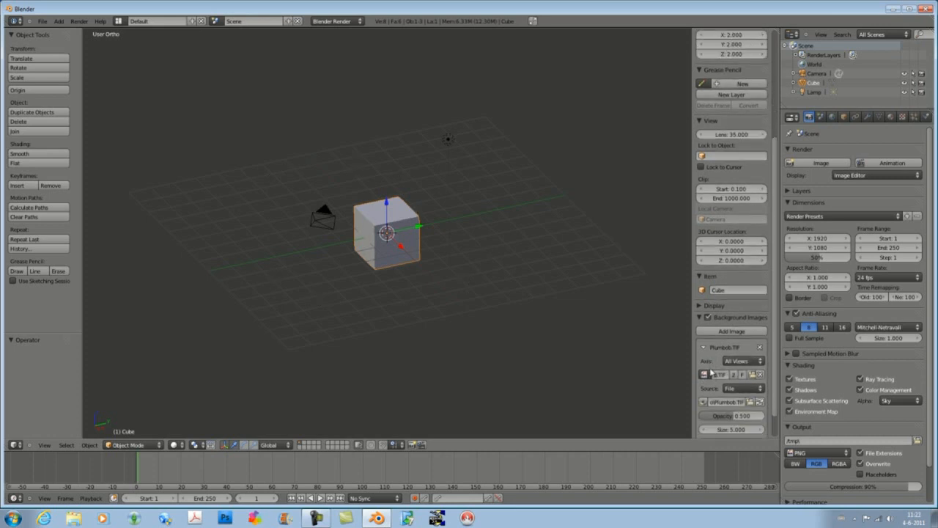
{"action": "left_click", "coordinate": [751, 362]}
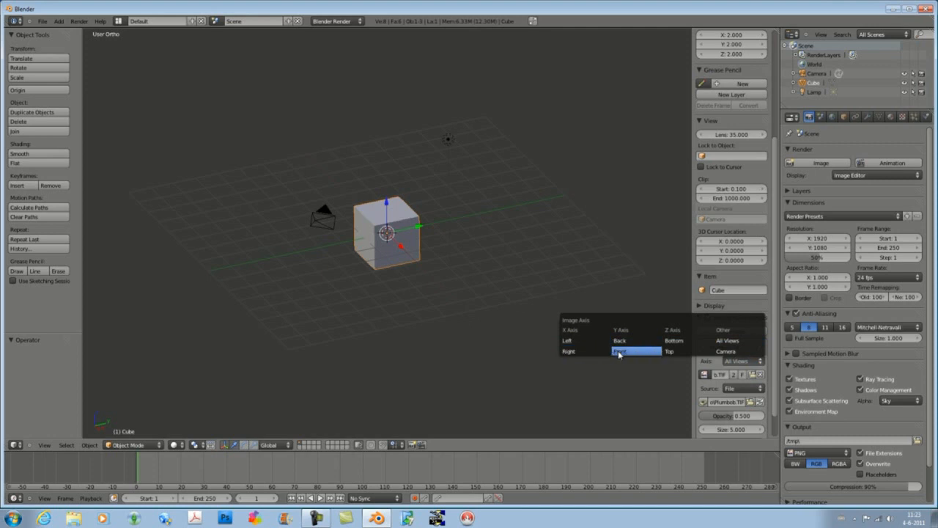
{"action": "left_click", "coordinate": [693, 352]}
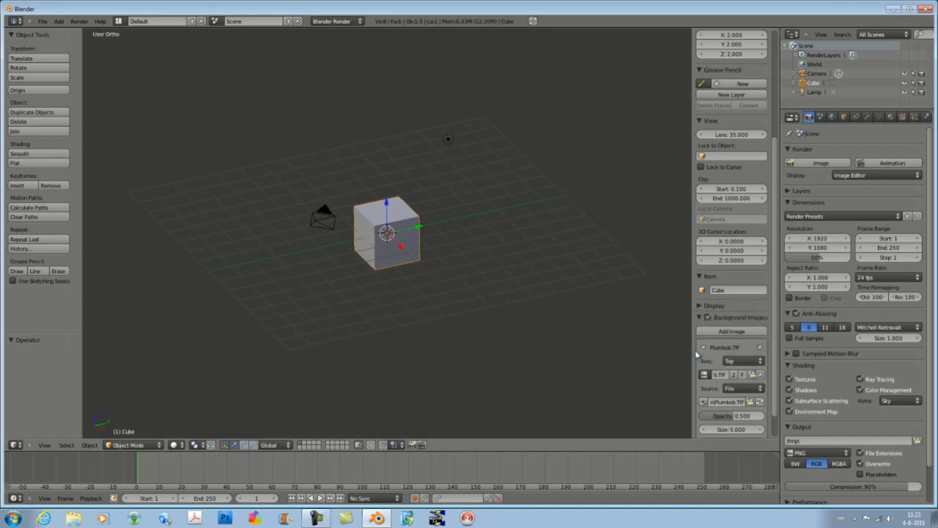
{"action": "left_click", "coordinate": [46, 446]}
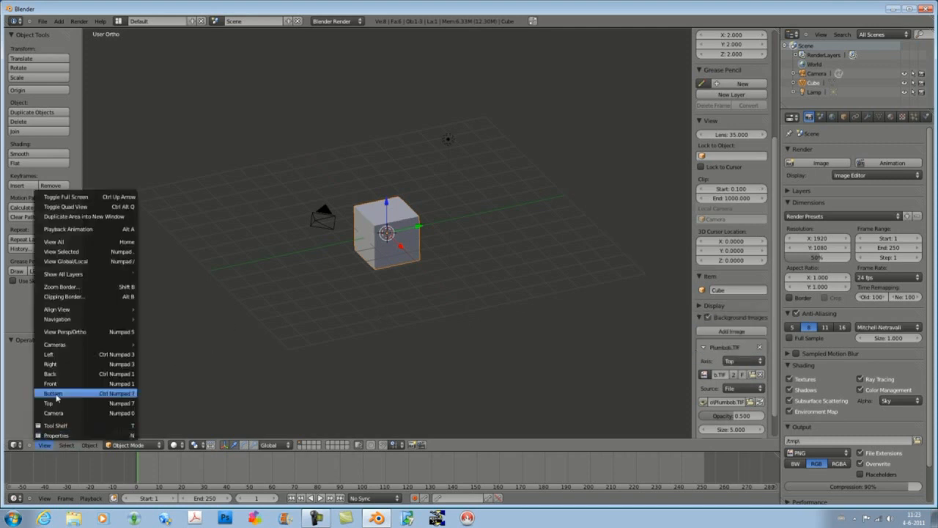
{"action": "left_click", "coordinate": [56, 403]}
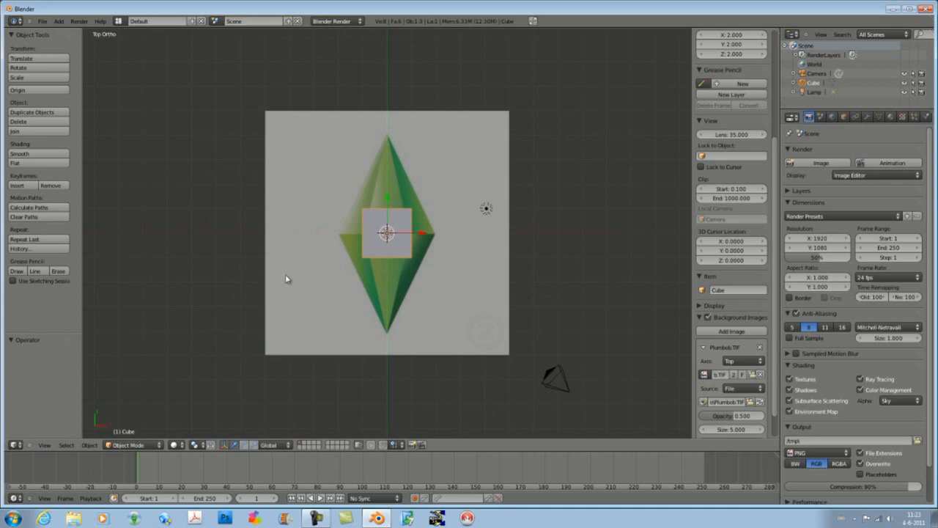
Step: Orbit the 3D view away from the background image, and return to the top view
{"action": "scroll", "coordinate": [286, 280], "scroll_direction": "up", "scroll_amount": 5}
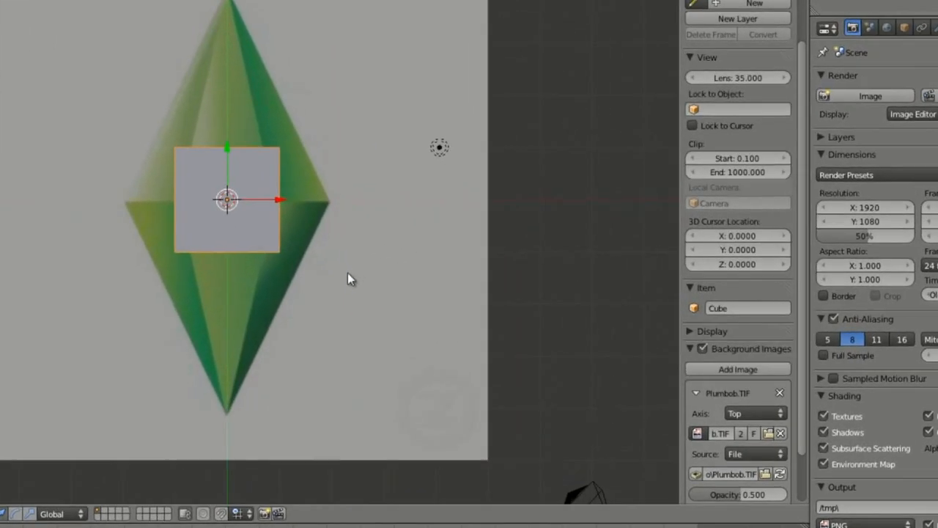
{"action": "middle_click_drag", "start_coordinate": [431, 282], "coordinate": [222, 211]}
{"action": "middle_click_drag", "start_coordinate": [75, 186], "coordinate": [242, 242]}
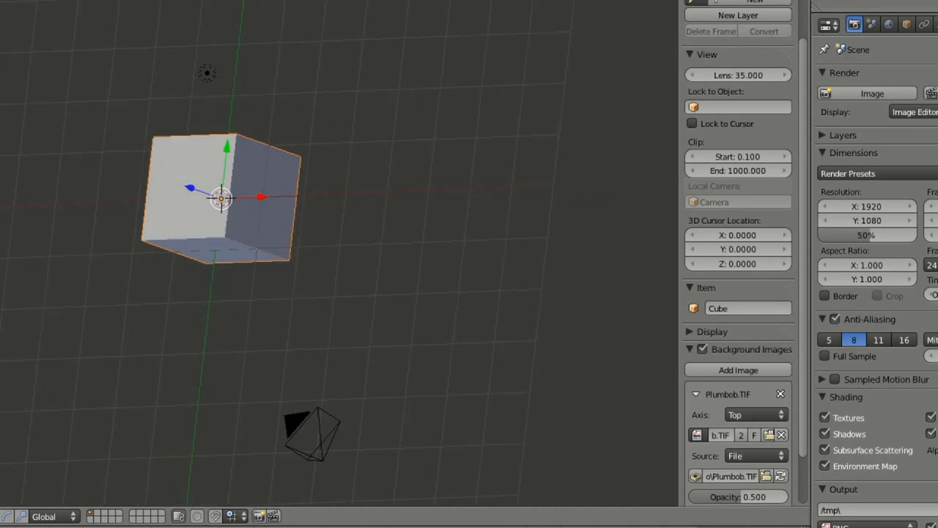
{"action": "key", "text": "KP_7"}
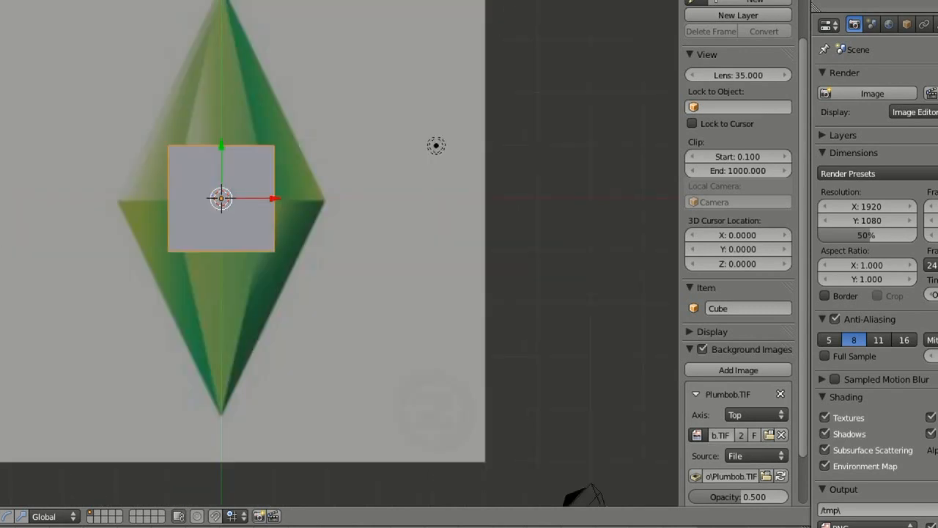
Step: Delete the default cube and add a plane mesh in its place
{"action": "key", "text": "x"}
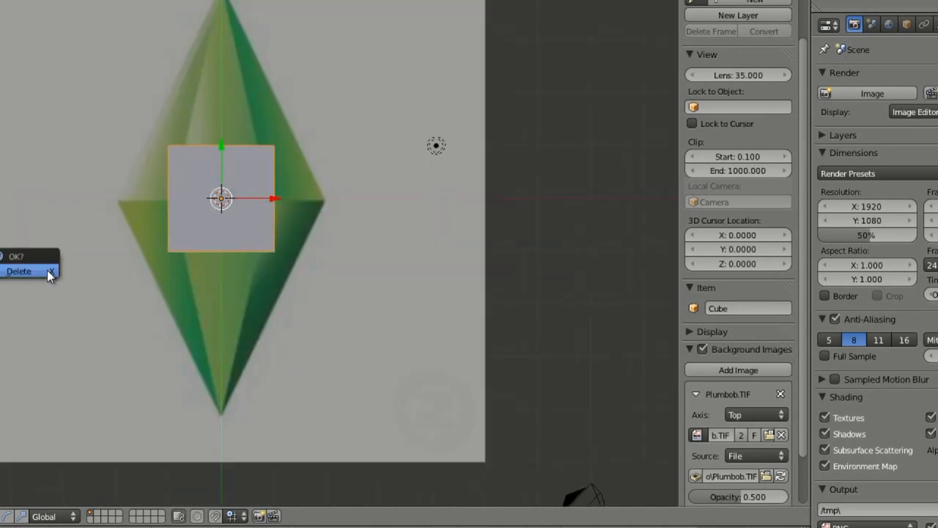
{"action": "left_click", "coordinate": [47, 269]}
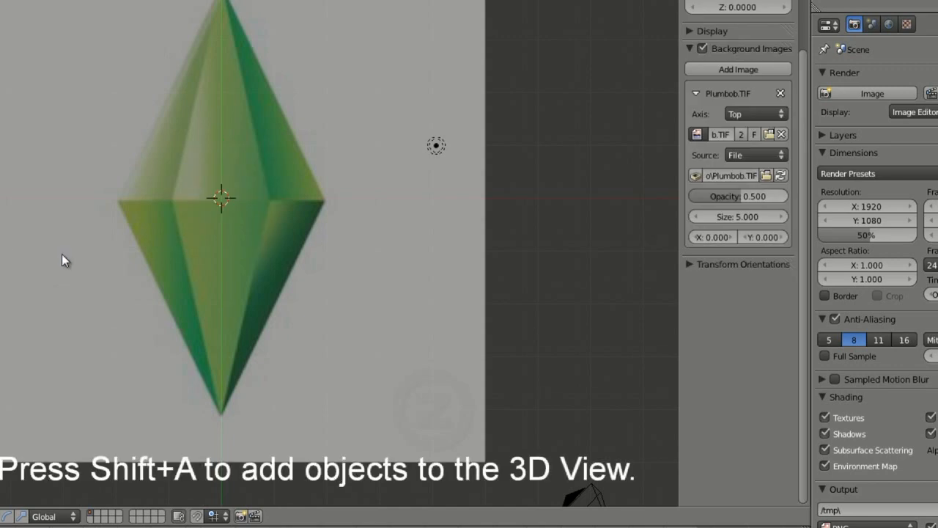
{"action": "key", "text": "shift+a"}
{"action": "mouse_move", "coordinate": [61, 254]}
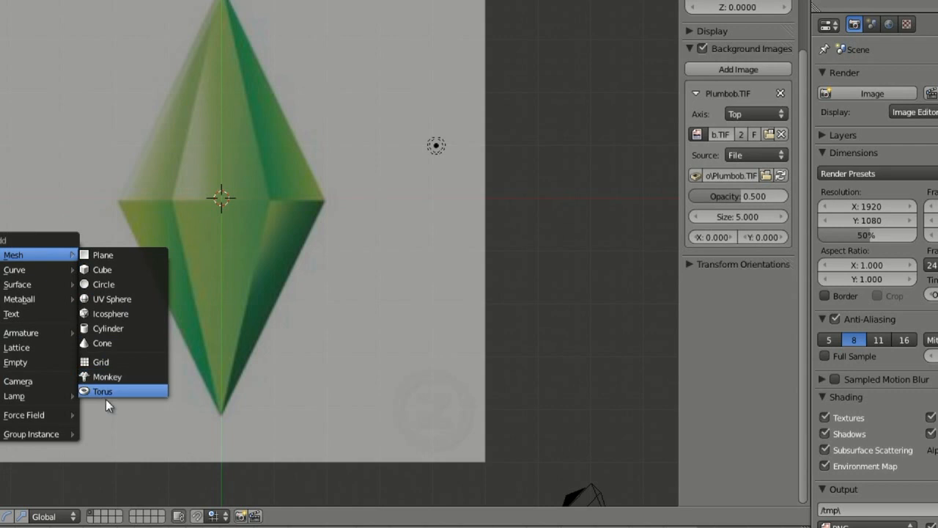
{"action": "left_click", "coordinate": [111, 257]}
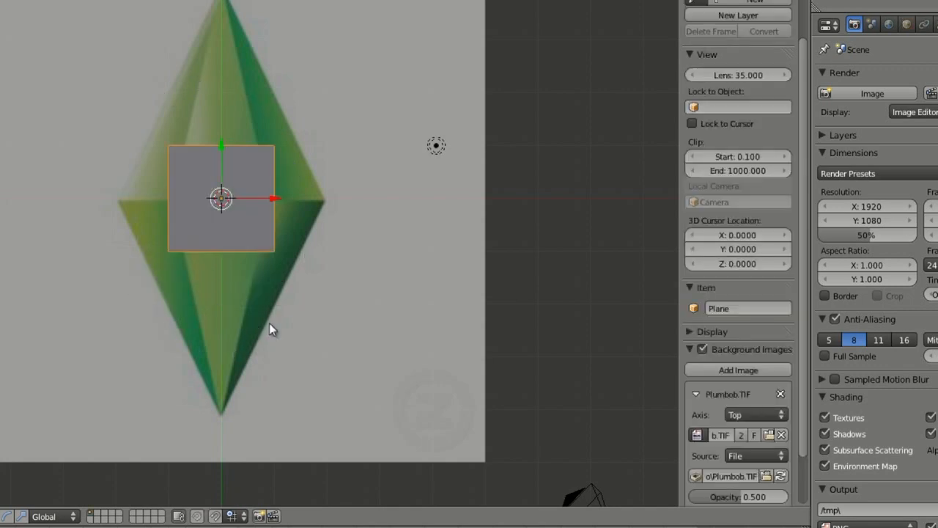
Step: Inspect the new plane from several angles, and return to the top view
{"action": "middle_click_drag", "start_coordinate": [280, 321], "coordinate": [209, 80]}
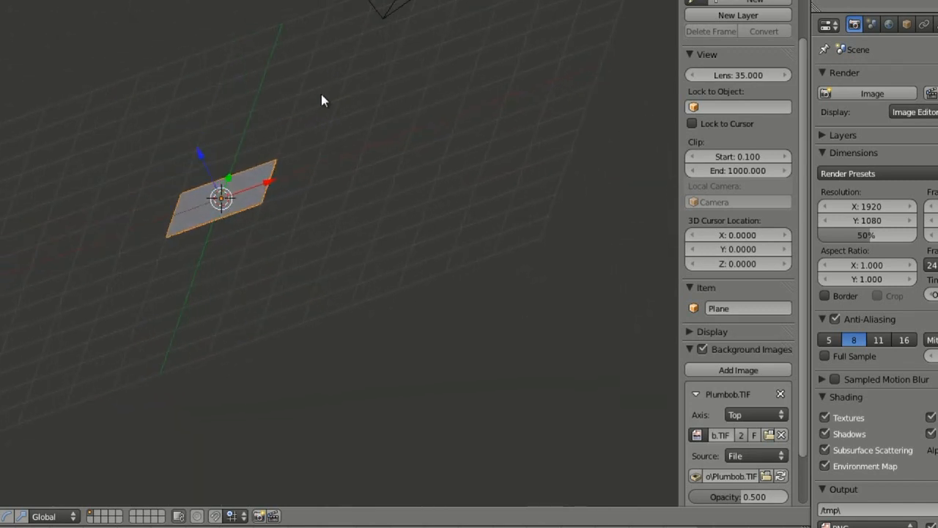
{"action": "middle_click_drag", "start_coordinate": [239, 223], "coordinate": [248, 389]}
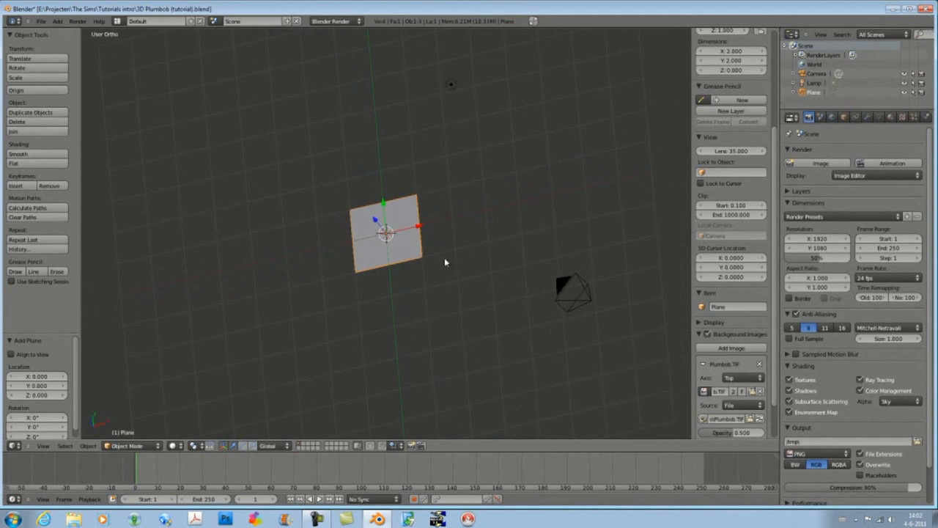
{"action": "middle_click_drag", "start_coordinate": [444, 262], "coordinate": [366, 227]}
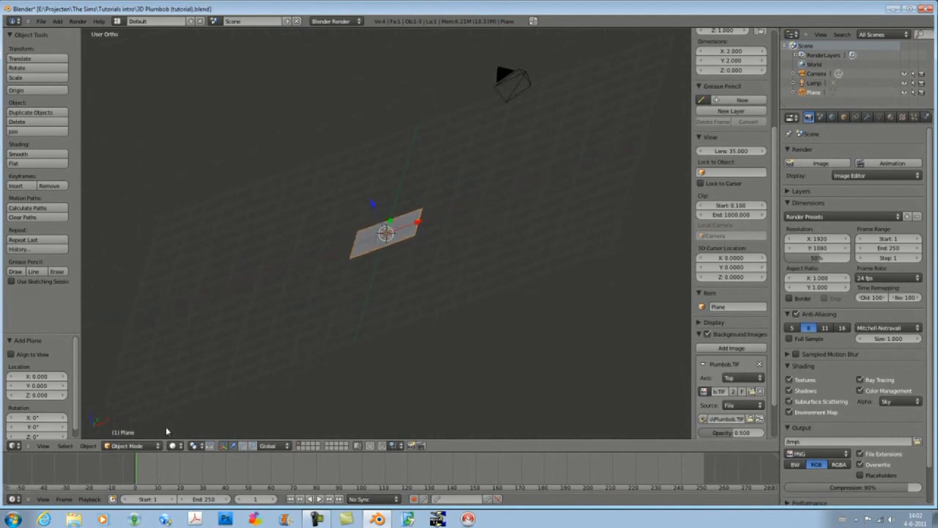
{"action": "left_click", "coordinate": [44, 448]}
{"action": "left_click", "coordinate": [52, 398]}
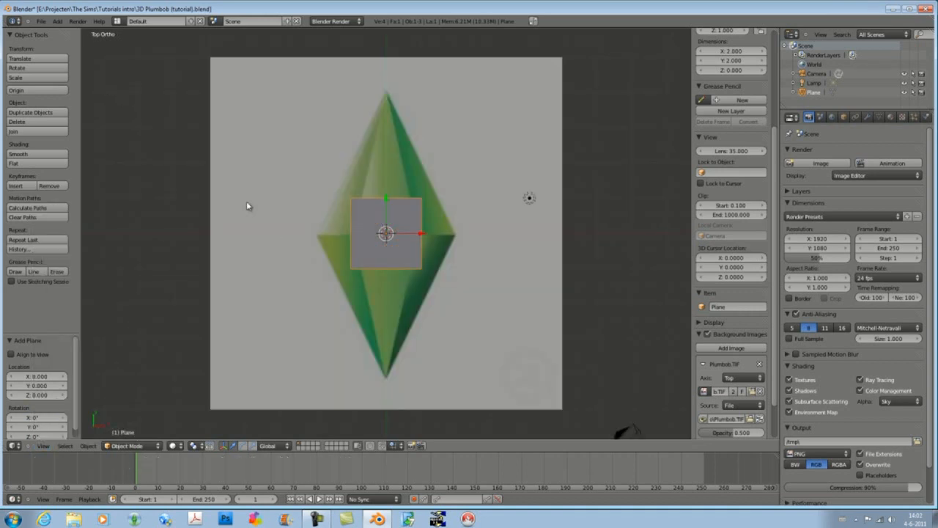
Step: Save the project as 3D Plumbob (tutorial).blend in the Tutorials intro folder, overwriting the existing file
{"action": "left_click", "coordinate": [41, 21]}
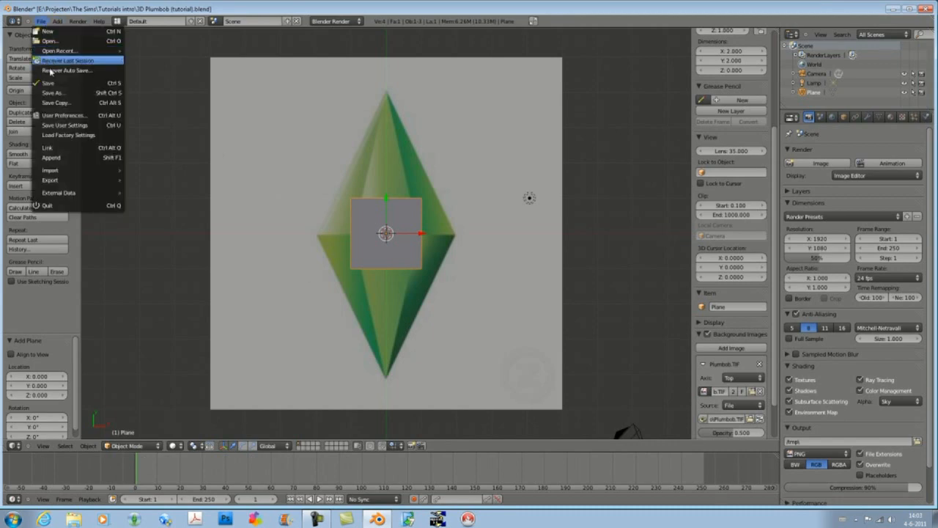
{"action": "left_click", "coordinate": [52, 94]}
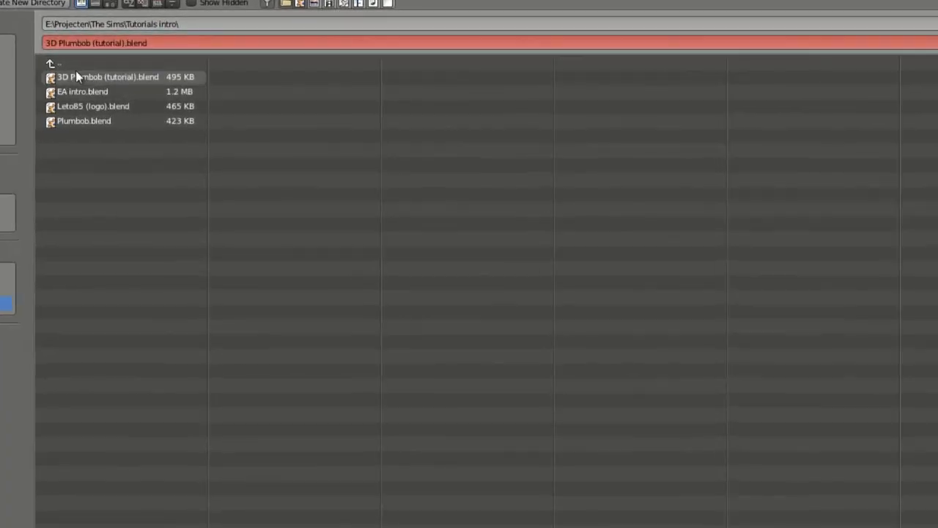
{"action": "left_click", "coordinate": [119, 43]}
{"action": "left_click_drag", "start_coordinate": [126, 46], "coordinate": [46, 51]}
{"action": "left_click", "coordinate": [71, 44]}
{"action": "left_click", "coordinate": [250, 103]}
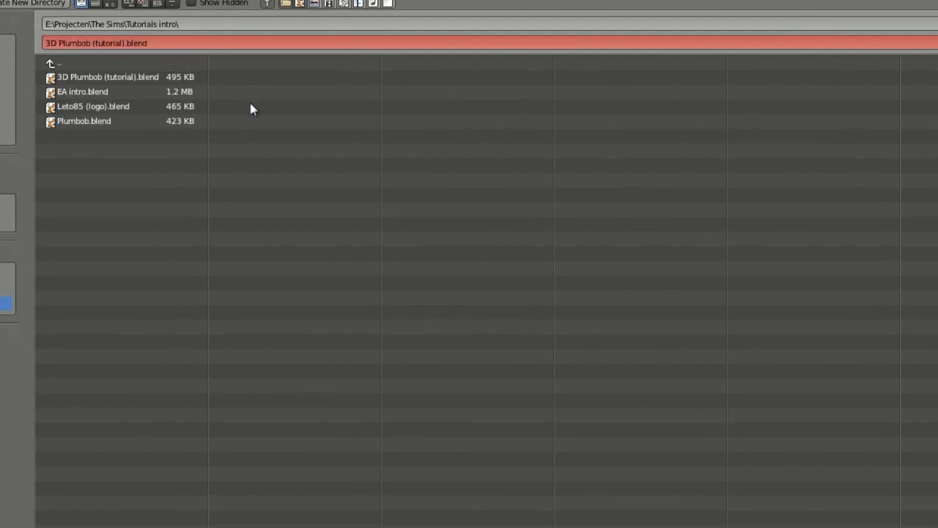
{"action": "key", "text": "Return"}
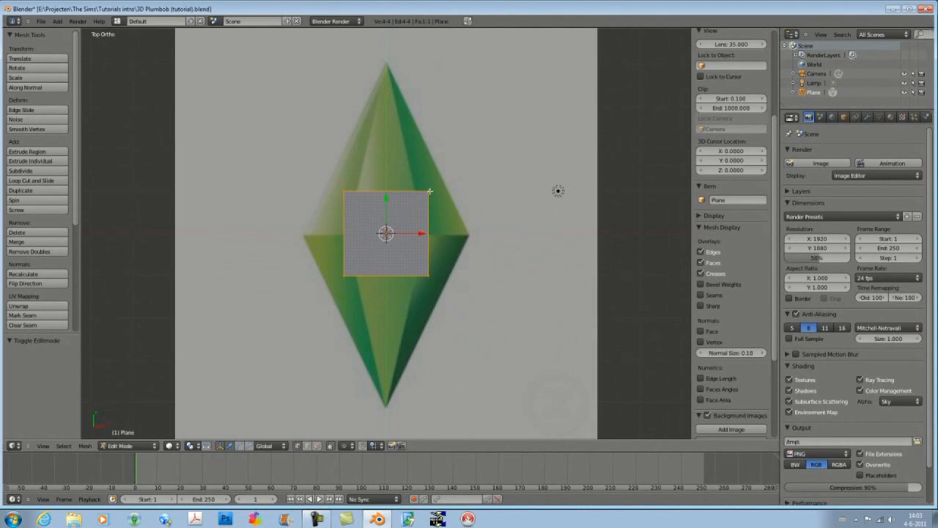
Step: Move the plane's upper-right vertex onto the plumbob's top tip, undoing the free move and repeating it with the Z axis locked
{"action": "left_click", "coordinate": [429, 191]}
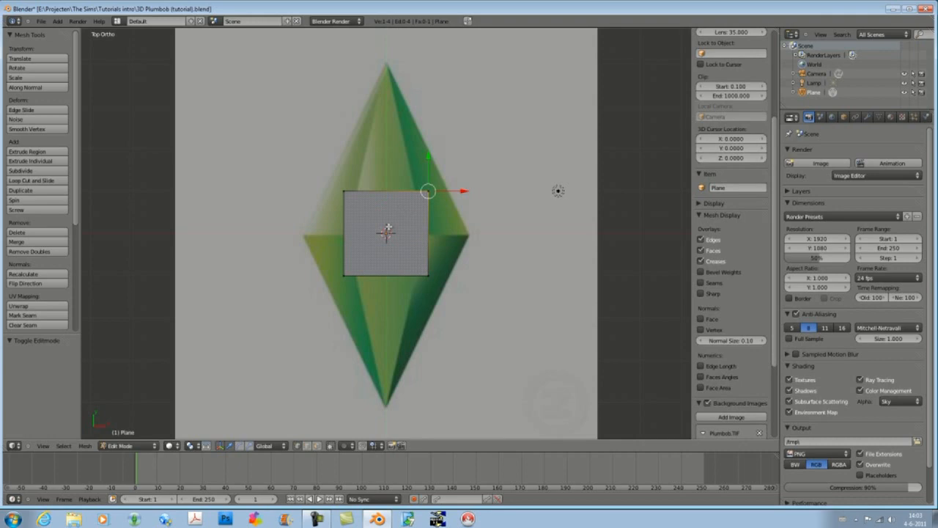
{"action": "key", "text": "g"}
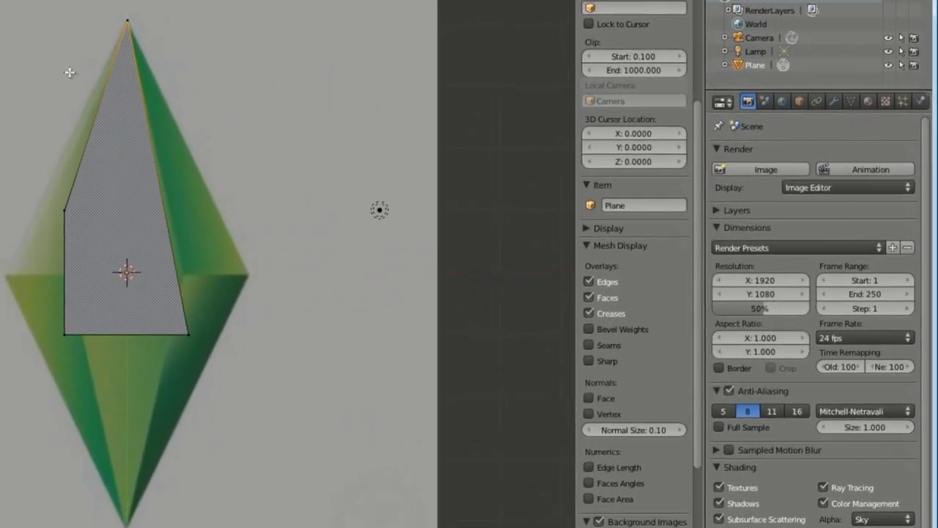
{"action": "left_click", "coordinate": [296, 92]}
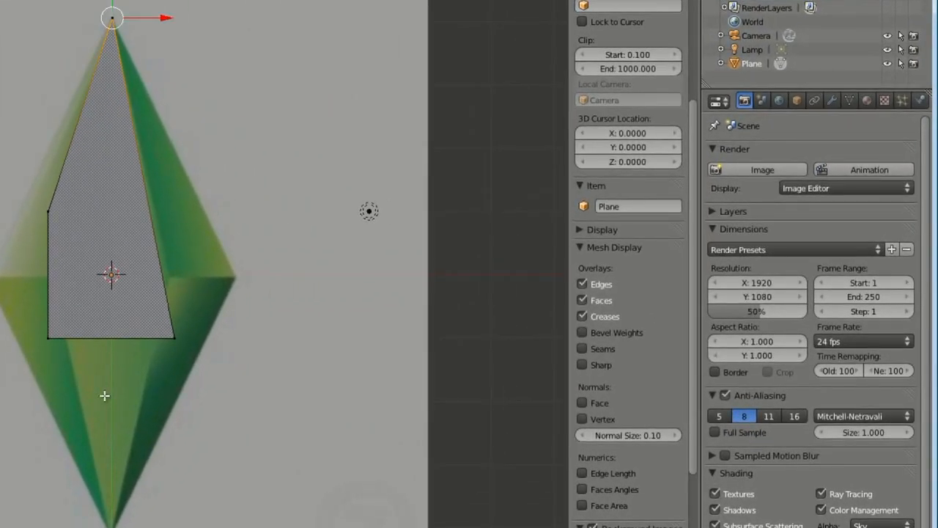
{"action": "key", "text": "ctrl+z"}
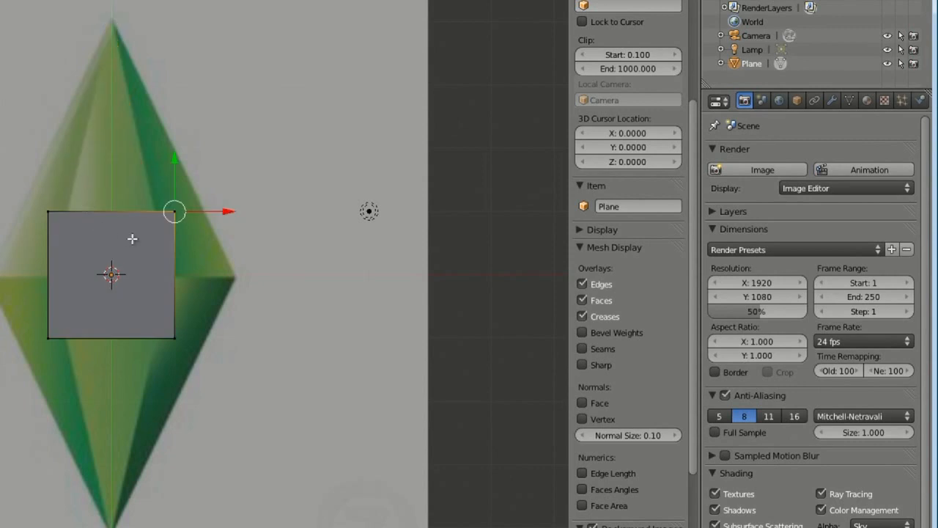
{"action": "key", "text": "g"}
{"action": "key", "text": "shift+z"}
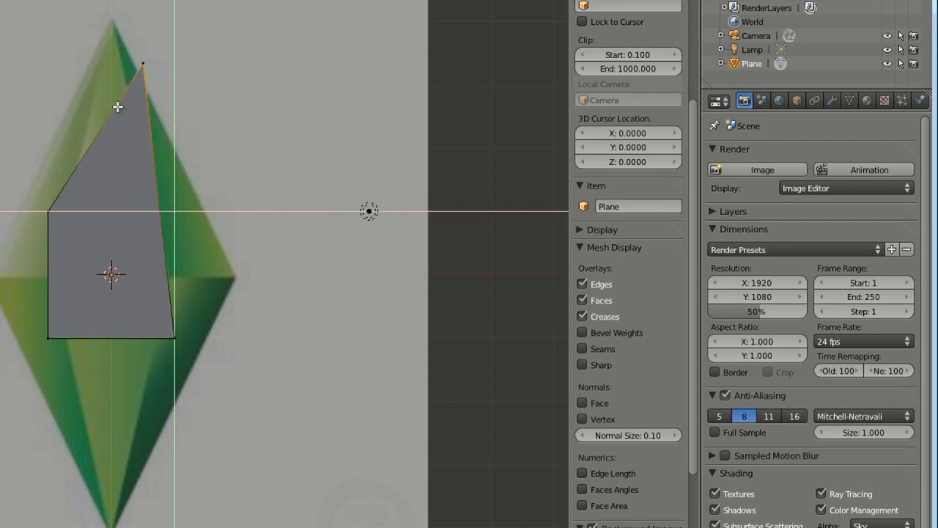
{"action": "left_click", "coordinate": [80, 47]}
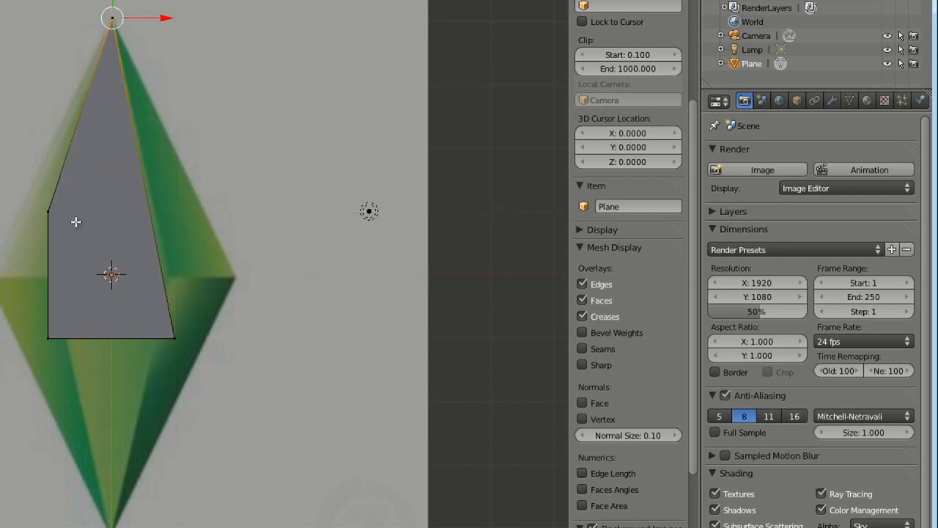
Step: Move the plane's upper-left vertex onto the left corner of the plumbob in the background image
{"action": "right_click", "coordinate": [48, 211]}
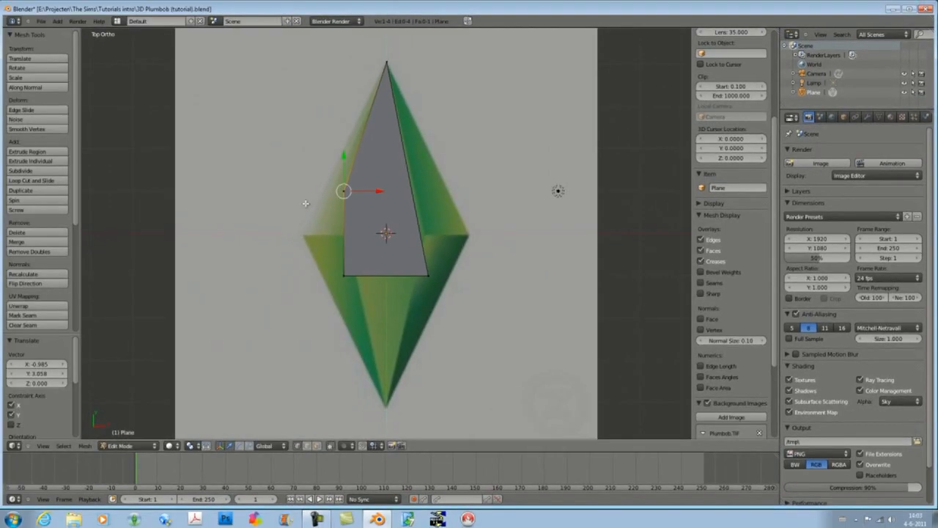
{"action": "key", "text": "g"}
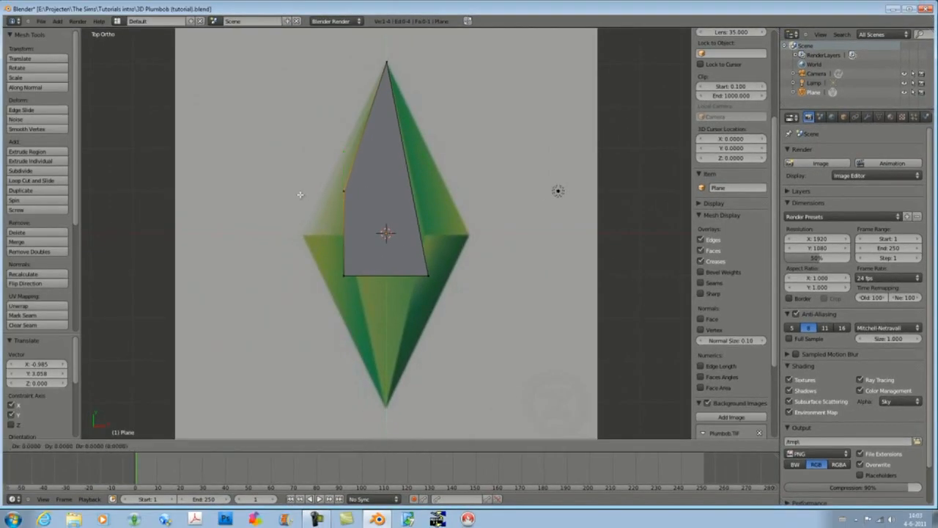
{"action": "right_click", "coordinate": [259, 239]}
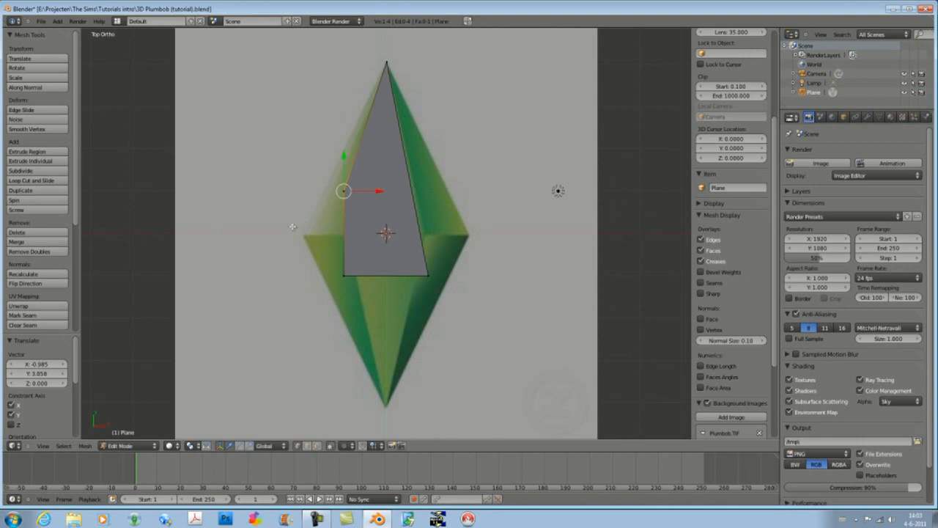
{"action": "key", "text": "g"}
{"action": "left_click", "coordinate": [258, 273]}
Step: Move the plane's lower-right vertex onto the plumbob's right corner with the Z axis locked
{"action": "right_click", "coordinate": [425, 274]}
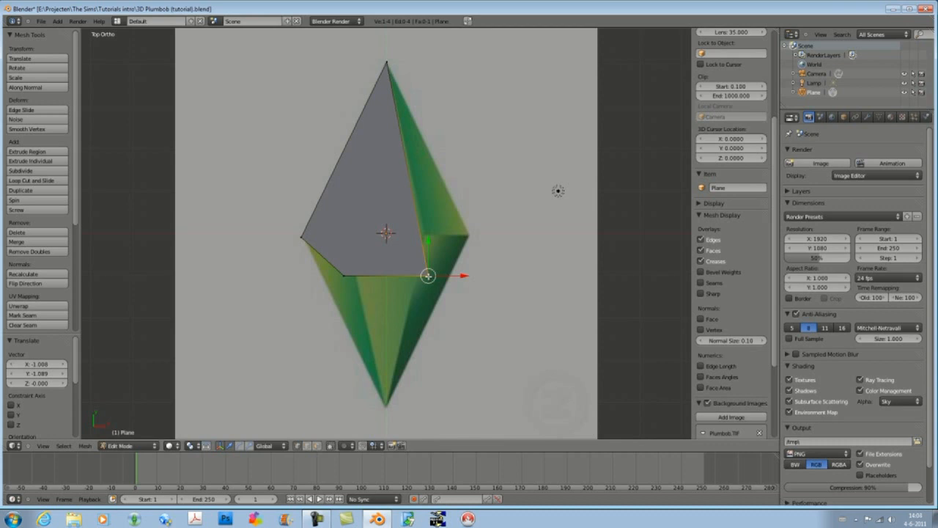
{"action": "key", "text": "g"}
{"action": "key", "text": "shift+z"}
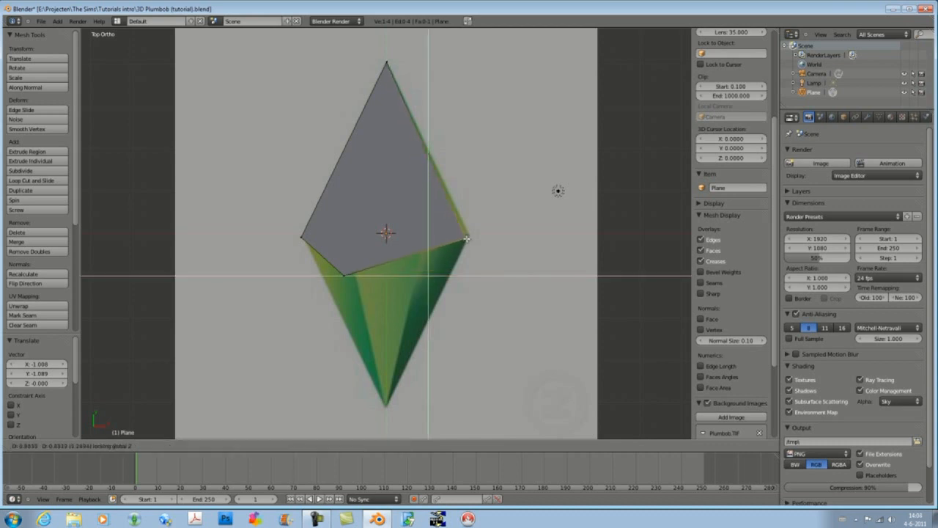
{"action": "left_click", "coordinate": [469, 236]}
Step: Move the plane's lower-left vertex onto the plumbob's bottom tip with the Z axis locked
{"action": "right_click", "coordinate": [344, 274]}
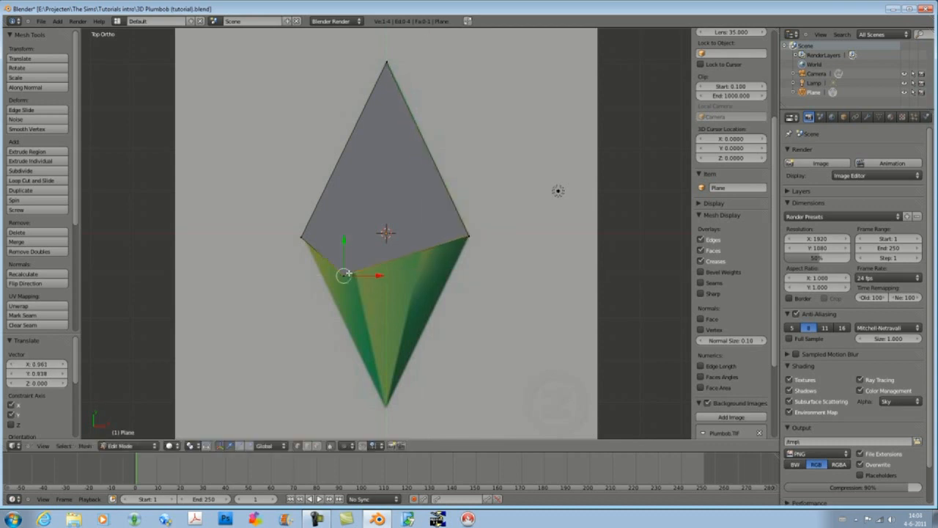
{"action": "key", "text": "g"}
{"action": "key", "text": "shift+z"}
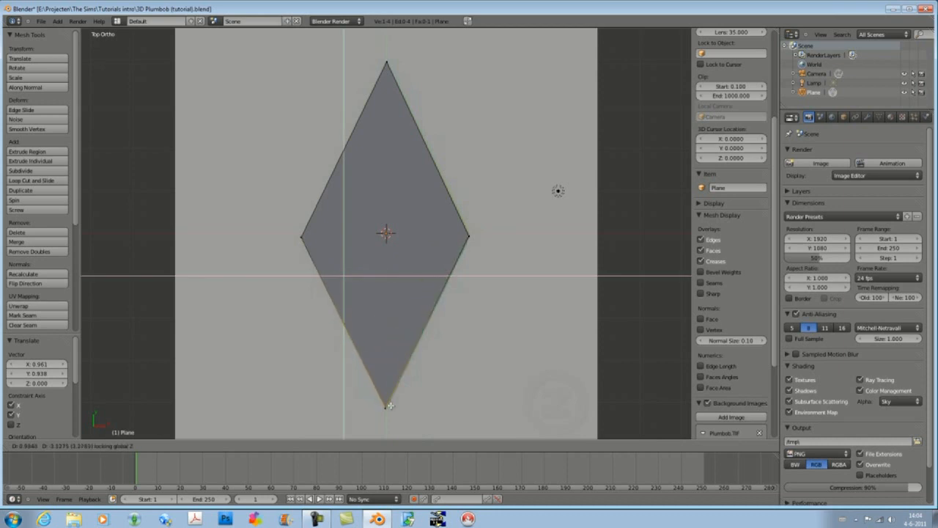
{"action": "left_click", "coordinate": [389, 405]}
Step: Compare the diamond's outline with the background image in a see-through display, and return to solid shading in an angled view
{"action": "scroll", "coordinate": [289, 292], "scroll_direction": "down", "scroll_amount": 1}
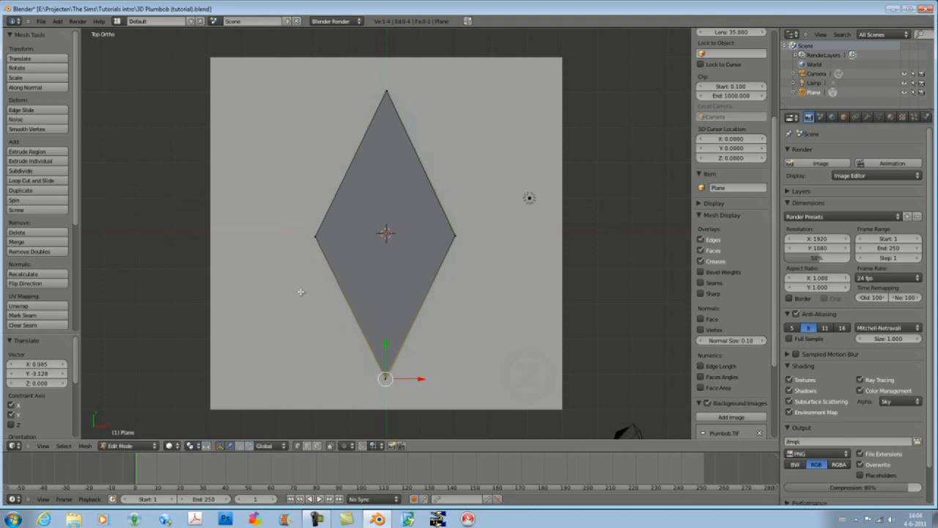
{"action": "key", "text": "alt+z"}
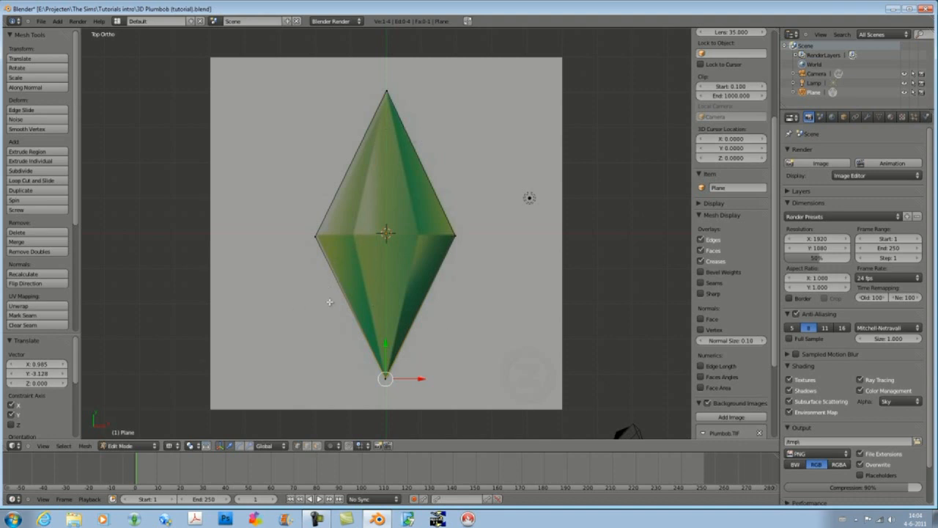
{"action": "middle_click_drag", "start_coordinate": [471, 282], "coordinate": [308, 286]}
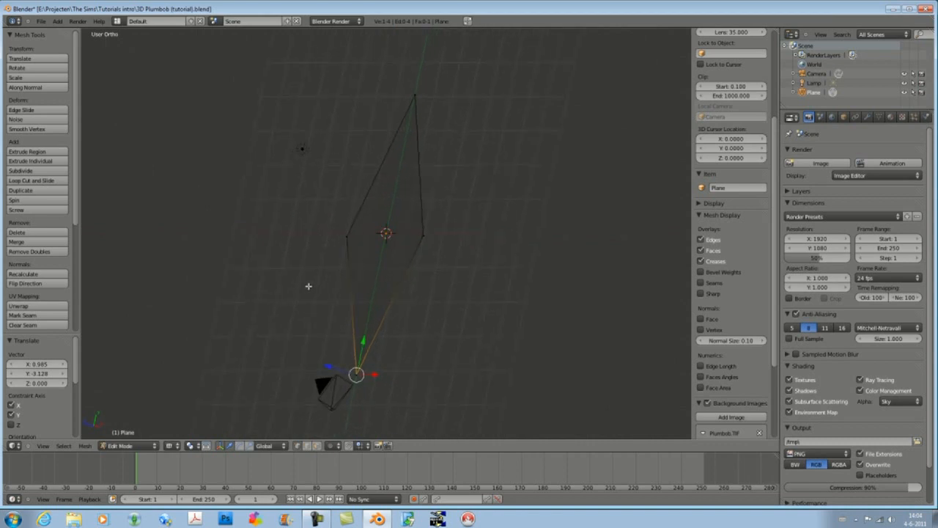
{"action": "key", "text": "f"}
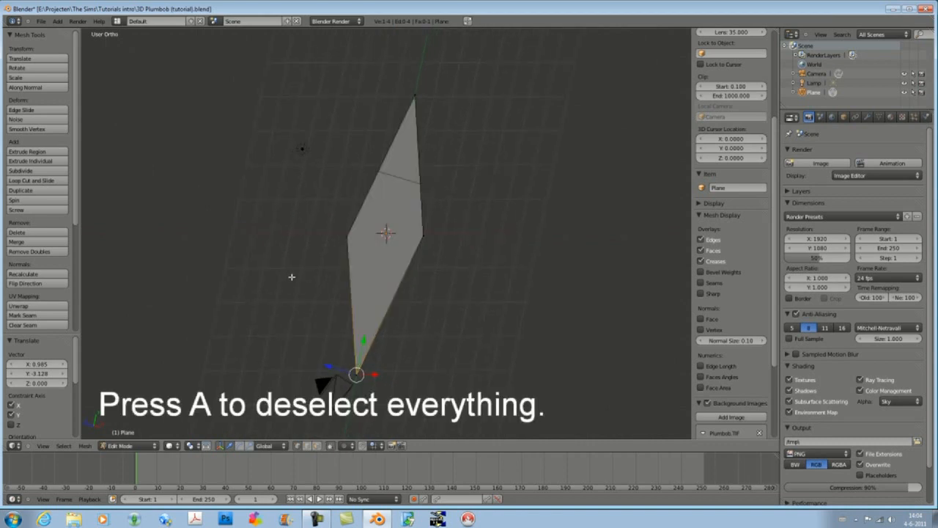
Step: Select the whole diamond face and extrude it by -2 along its normal
{"action": "key", "text": "a"}
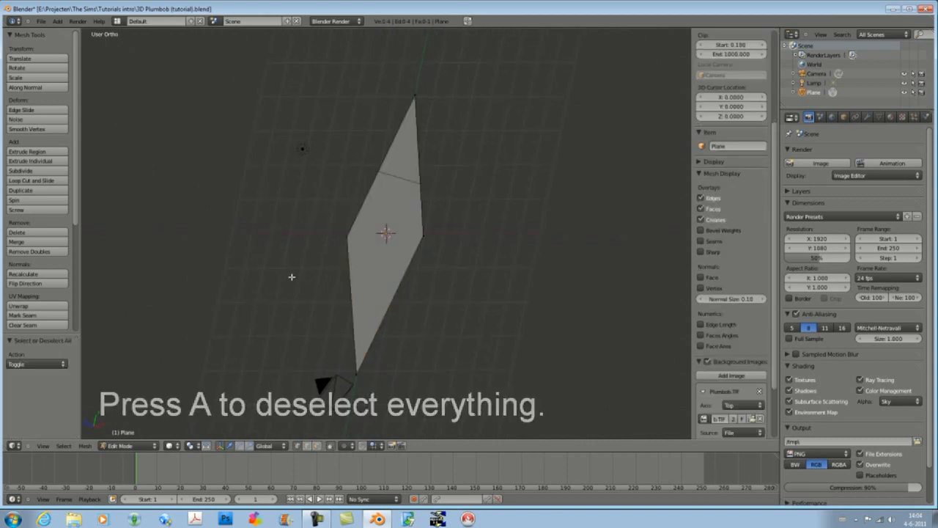
{"action": "key", "text": "a"}
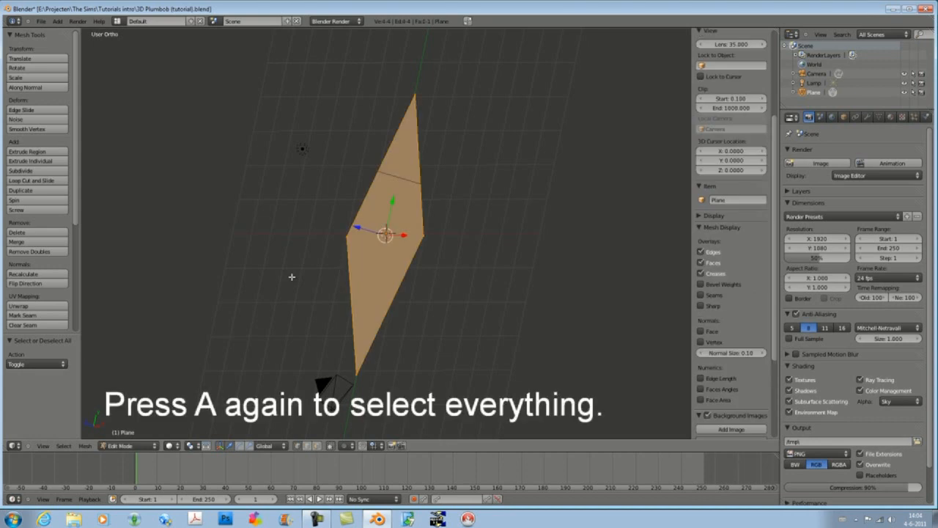
{"action": "key", "text": "e"}
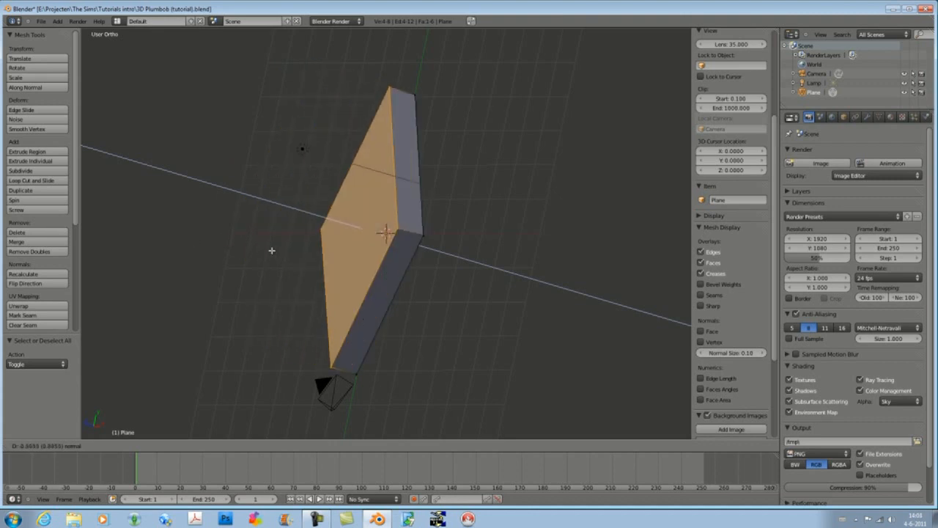
{"action": "type", "text": "2"}
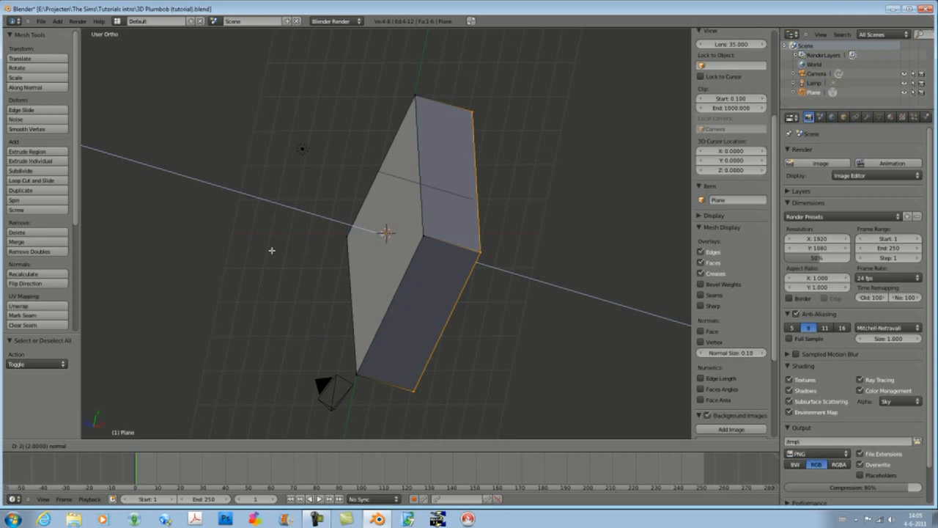
{"action": "key", "text": "BackSpace"}
{"action": "type", "text": "-2"}
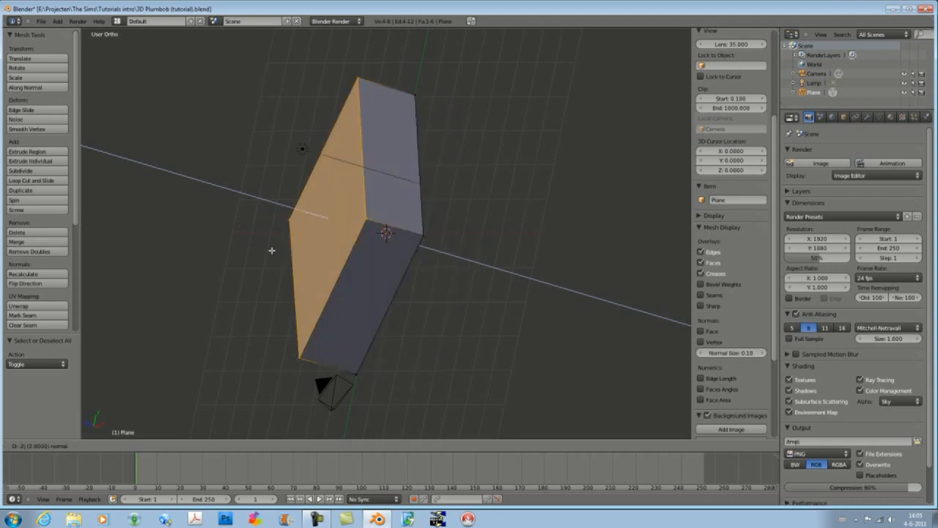
{"action": "key", "text": "Return"}
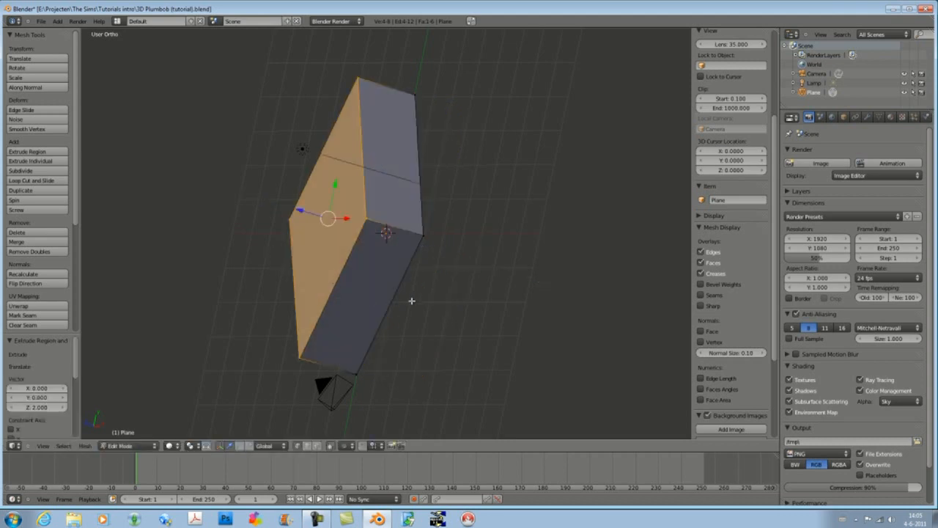
Step: Examine the extruded diamond block from several angles
{"action": "middle_click_drag", "start_coordinate": [238, 270], "coordinate": [360, 144]}
{"action": "middle_click_drag", "start_coordinate": [300, 287], "coordinate": [314, 343]}
{"action": "middle_click_drag", "start_coordinate": [493, 255], "coordinate": [447, 247]}
{"action": "middle_click_drag", "start_coordinate": [257, 248], "coordinate": [526, 285]}
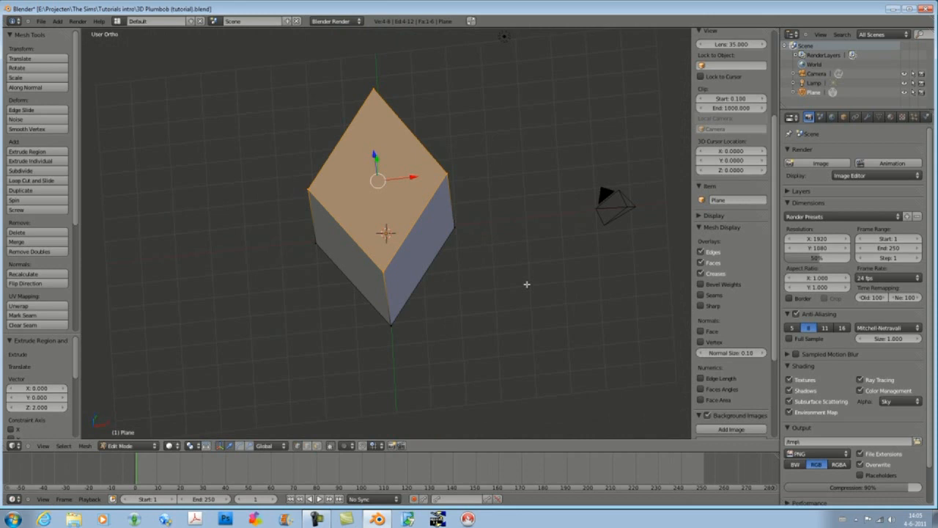
{"action": "middle_click_drag", "start_coordinate": [283, 303], "coordinate": [287, 264]}
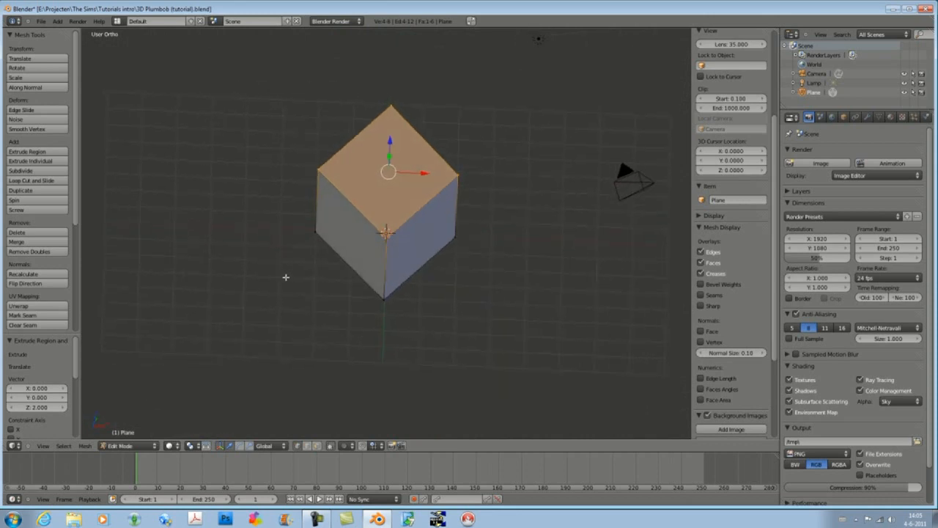
{"action": "scroll", "coordinate": [310, 278], "scroll_direction": "down", "scroll_amount": 2}
{"action": "scroll", "coordinate": [310, 277], "scroll_direction": "up", "scroll_amount": 2}
{"action": "mouse_move", "coordinate": [305, 271]}
{"action": "middle_mouse_down", "text": "shift"}
{"action": "mouse_move", "coordinate": [332, 289]}
{"action": "mouse_move", "coordinate": [306, 286]}
{"action": "middle_mouse_up", "text": "shift"}
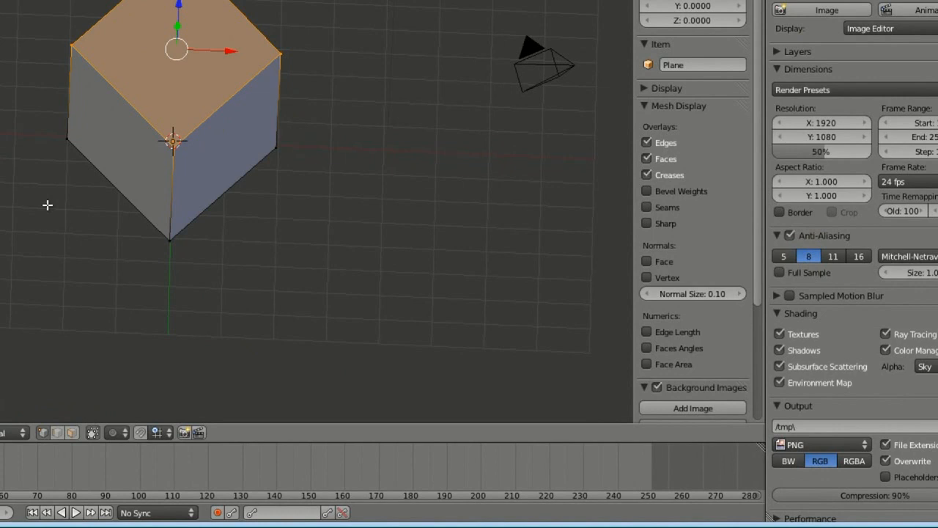
Step: Leave Edit Mode and delete the extruded diamond object from the scene
{"action": "key", "text": "Tab"}
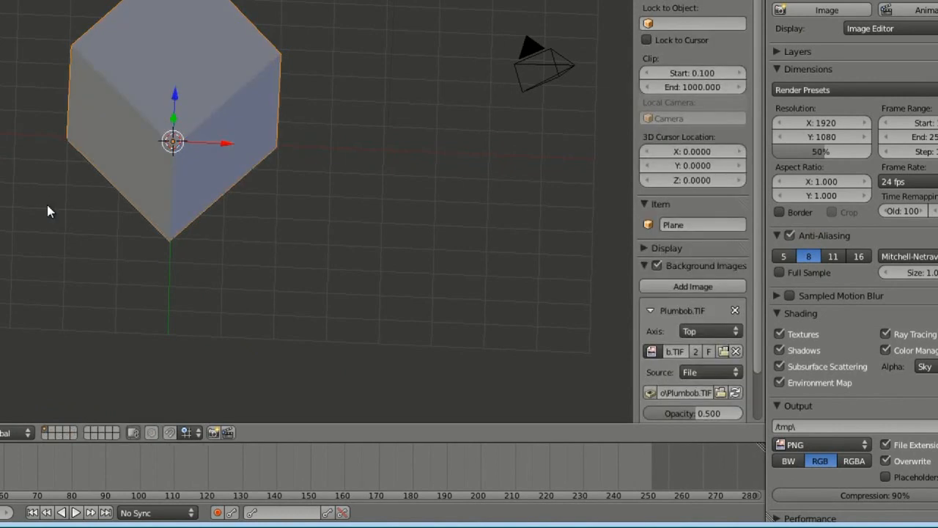
{"action": "key", "text": "x"}
{"action": "left_click", "coordinate": [47, 205]}
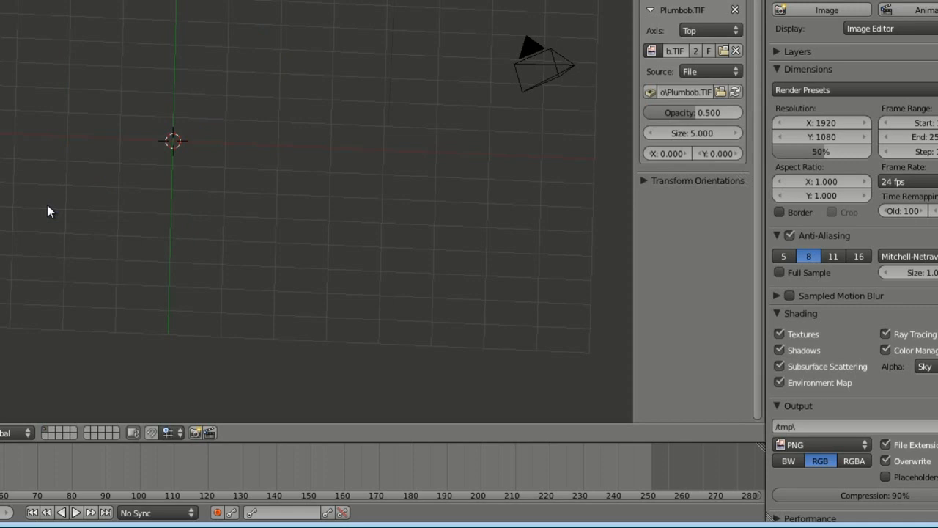
Step: Add a cylinder mesh at the 3D cursor and view it up close from an angle
{"action": "key", "text": "shift+a"}
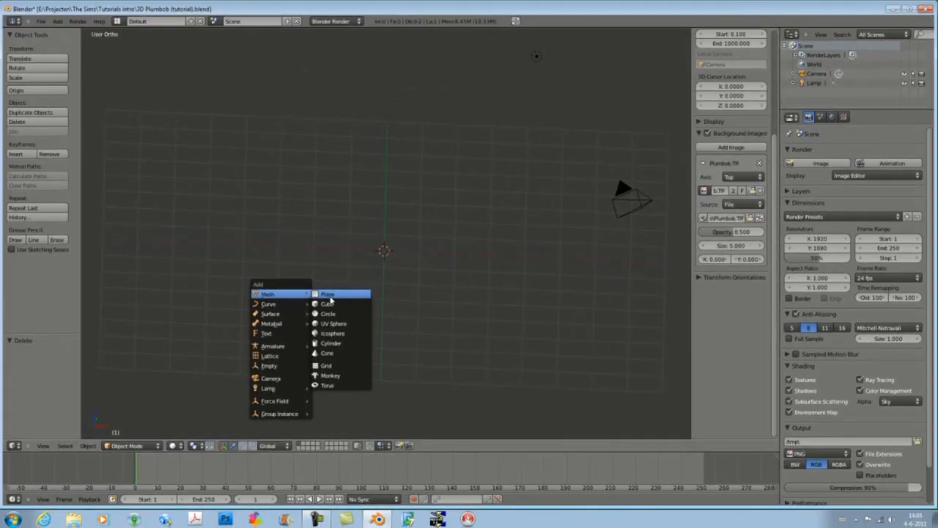
{"action": "left_click", "coordinate": [336, 342]}
{"action": "scroll", "coordinate": [328, 311], "scroll_direction": "up", "scroll_amount": 3}
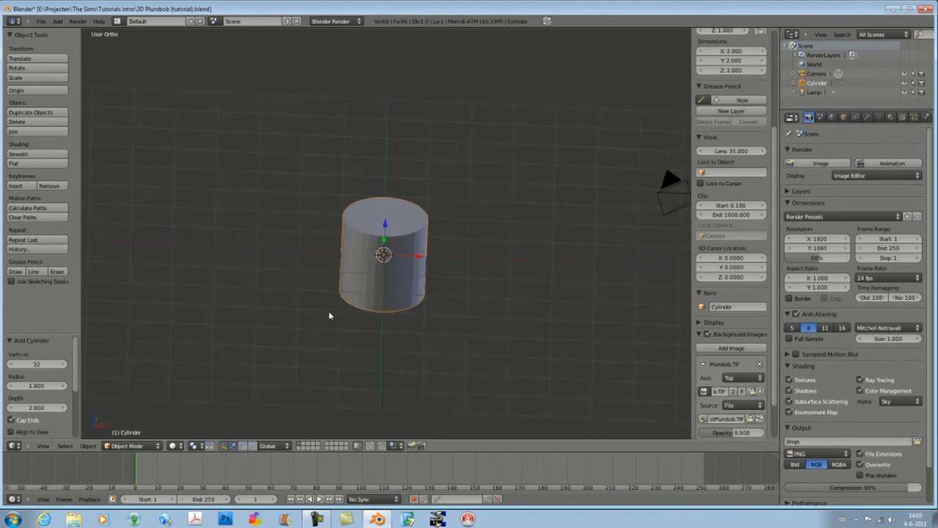
{"action": "middle_click_drag", "start_coordinate": [301, 311], "coordinate": [303, 339]}
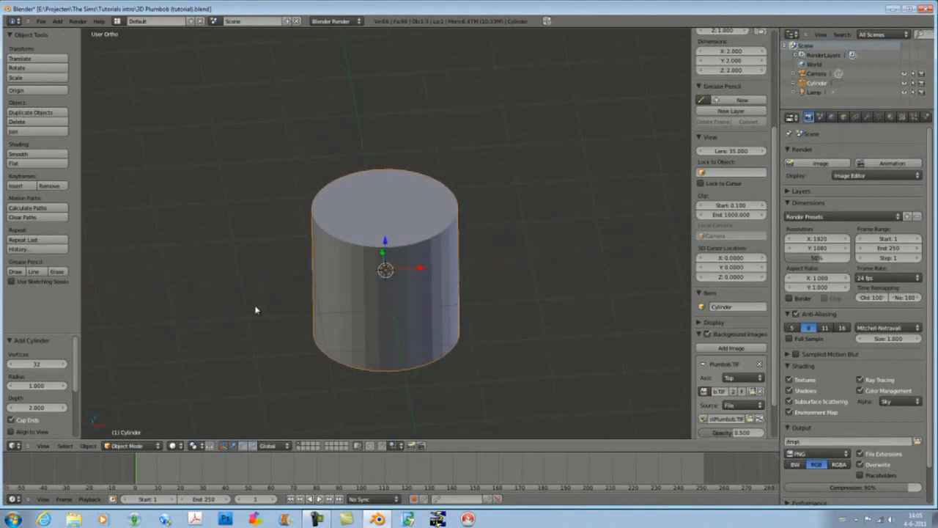
Step: Set the new cylinder's vertex count to 10
{"action": "left_click", "coordinate": [29, 364]}
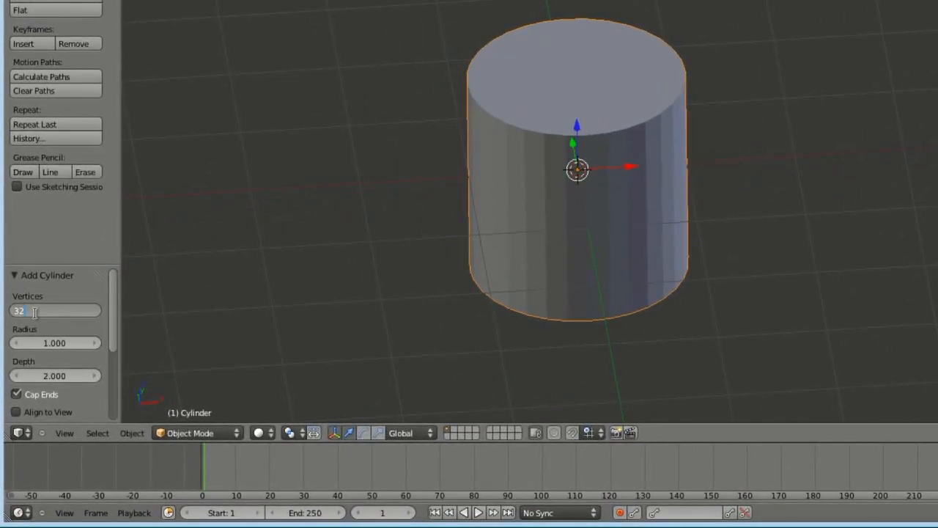
{"action": "type", "text": "10"}
{"action": "key", "text": "Return"}
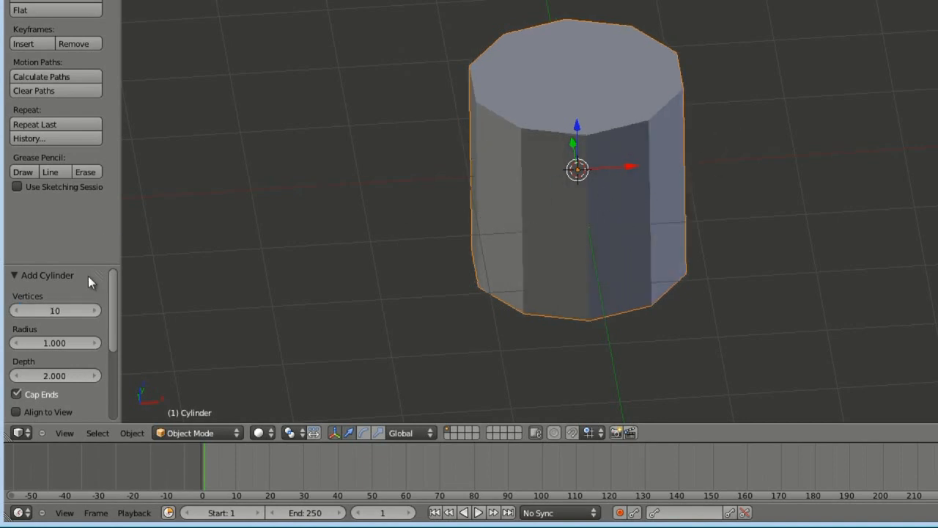
Step: Raise the cylinder's vertex count to 197, render the scene to check its smoothness, and return to the 3D view
{"action": "left_click_drag", "start_coordinate": [51, 309], "coordinate": [358, 324]}
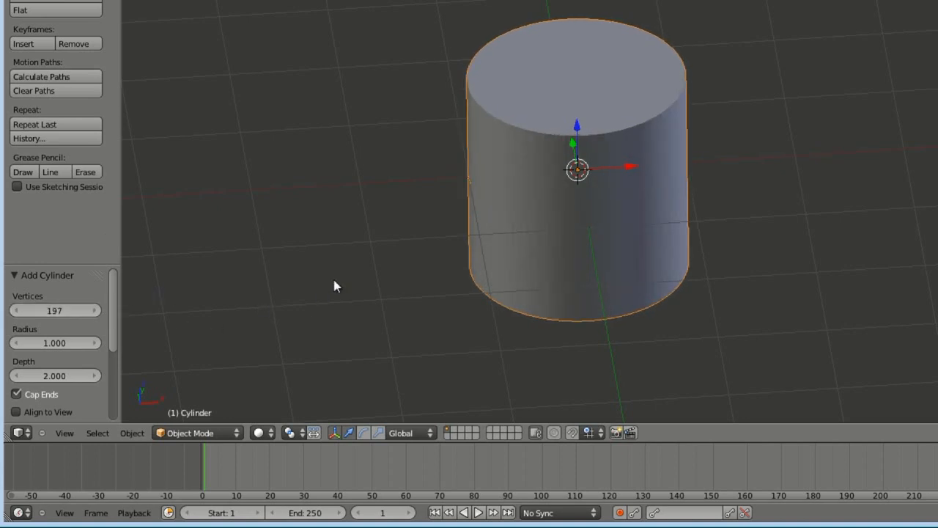
{"action": "scroll", "coordinate": [457, 219], "scroll_direction": "up", "scroll_amount": 4}
{"action": "scroll", "coordinate": [458, 218], "scroll_direction": "down", "scroll_amount": 5}
{"action": "scroll", "coordinate": [457, 219], "scroll_direction": "up", "scroll_amount": 2}
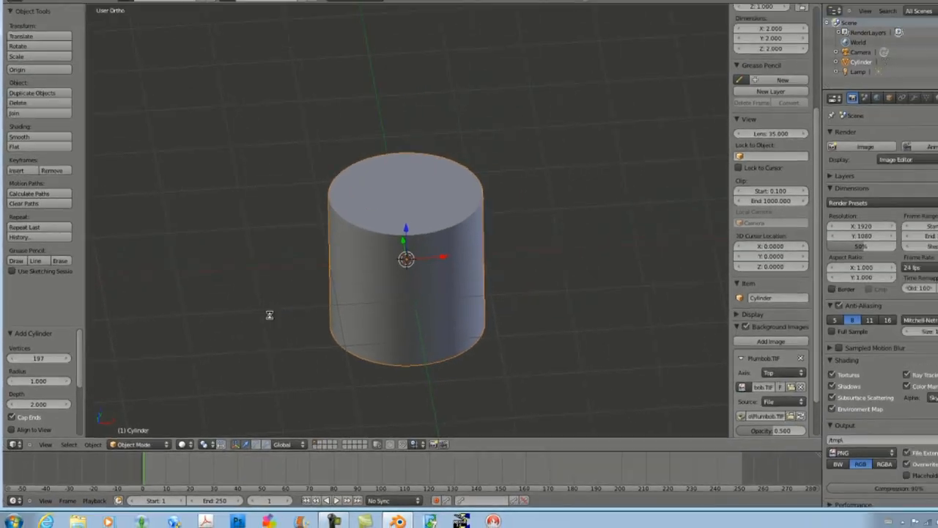
{"action": "key", "text": "F12"}
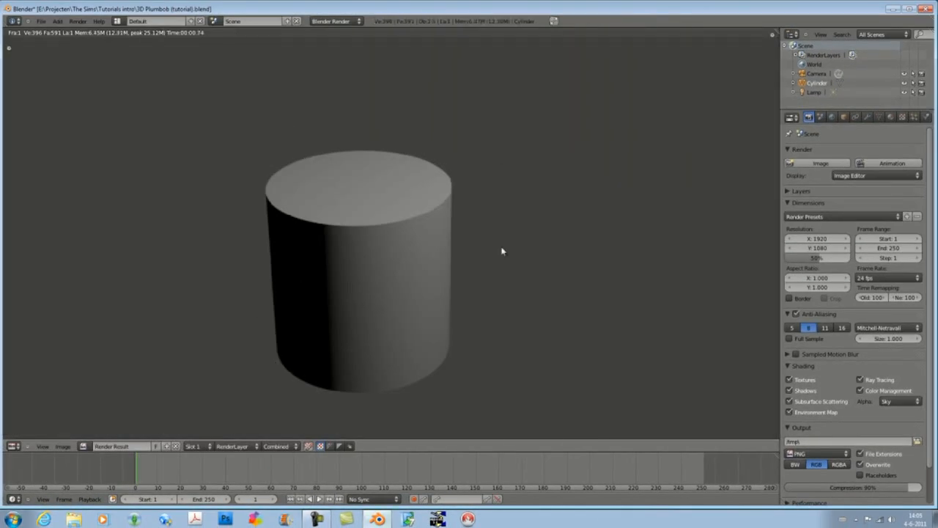
{"action": "key", "text": "Escape"}
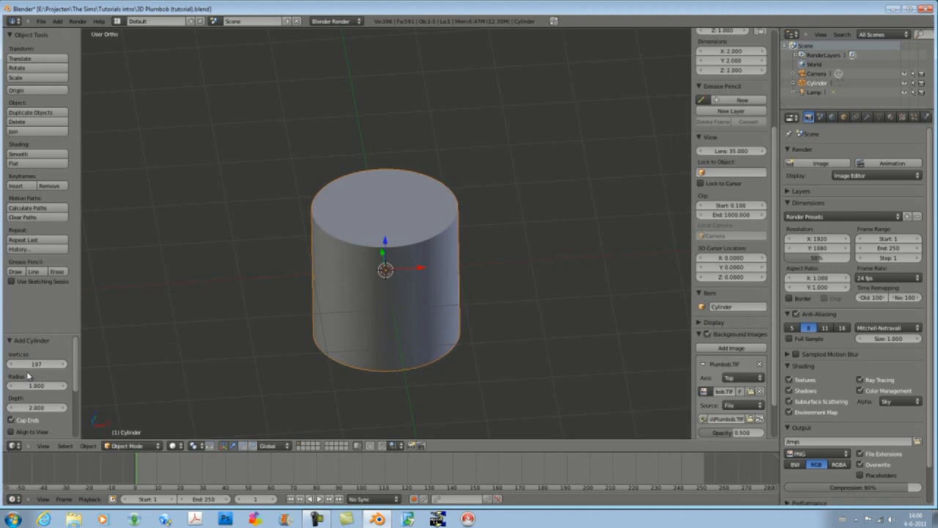
Step: Set the cylinder's vertex count to 1000
{"action": "left_click_drag", "start_coordinate": [31, 367], "coordinate": [120, 367]}
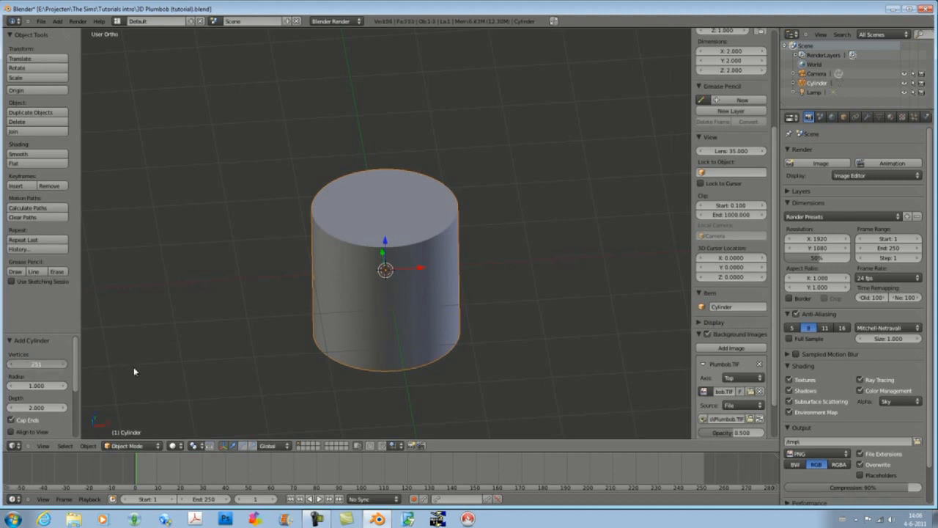
{"action": "left_click_drag", "start_coordinate": [26, 367], "coordinate": [194, 365]}
{"action": "left_click", "coordinate": [36, 364]}
{"action": "type", "text": "1000"}
{"action": "key", "text": "Return"}
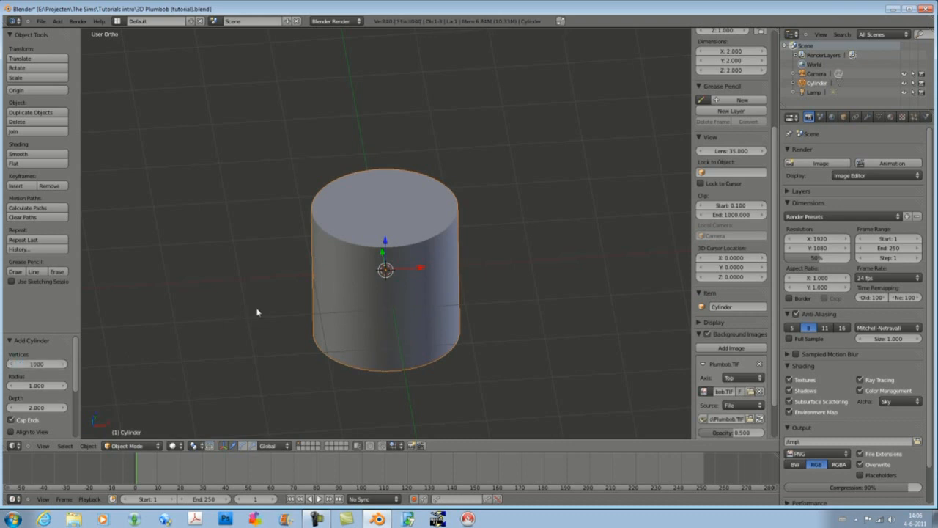
Step: Render the scene to inspect the cylinder's roundness, and return to the 3D view
{"action": "key", "text": "F12"}
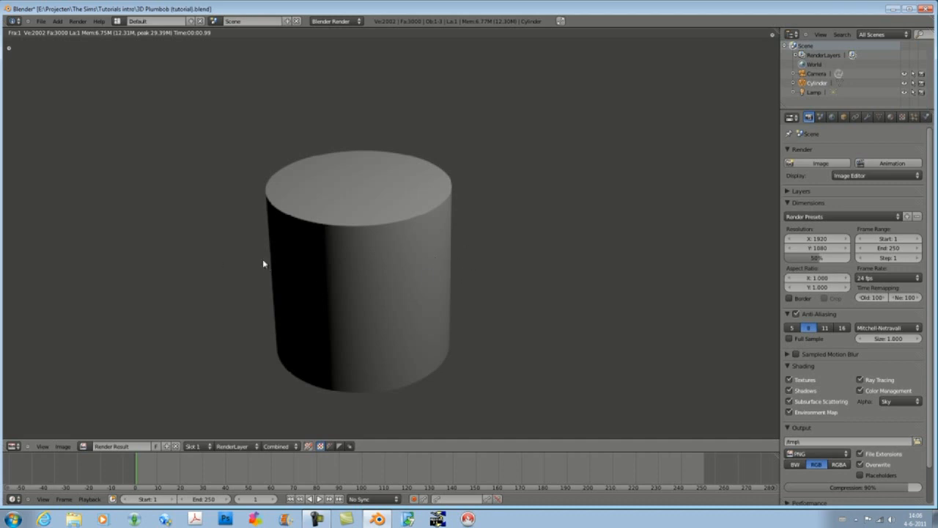
{"action": "scroll", "coordinate": [377, 276], "scroll_direction": "up", "scroll_amount": 2}
{"action": "scroll", "coordinate": [394, 271], "scroll_direction": "down", "scroll_amount": 2}
{"action": "key", "text": "Escape"}
{"action": "scroll", "coordinate": [308, 299], "scroll_direction": "down", "scroll_amount": 3}
{"action": "mouse_move", "coordinate": [316, 297]}
{"action": "middle_mouse_down"}
{"action": "mouse_move", "coordinate": [381, 310]}
{"action": "mouse_move", "coordinate": [310, 291]}
{"action": "middle_mouse_up"}
{"action": "scroll", "coordinate": [326, 304], "scroll_direction": "up", "scroll_amount": 3}
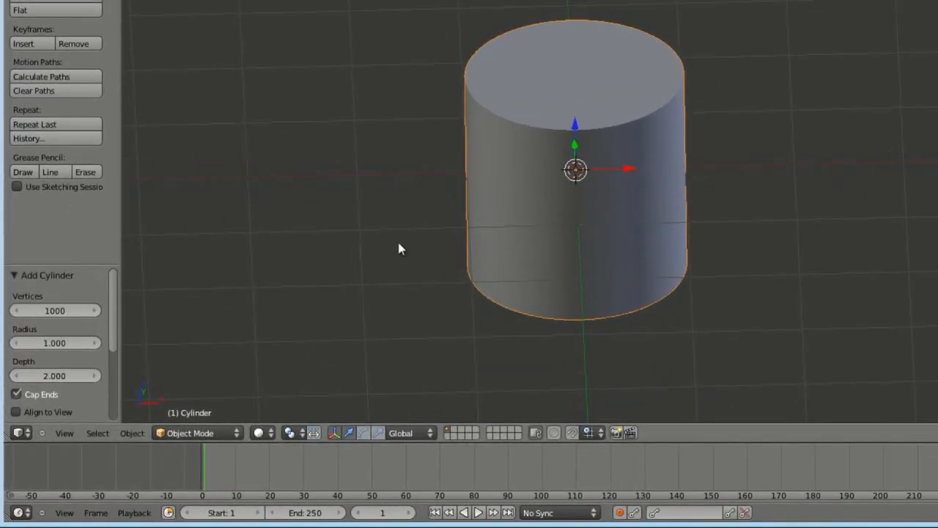
Step: Try vertex counts of 30 and 50 on the newly added cylinder
{"action": "mouse_move", "coordinate": [501, 257]}
{"action": "middle_mouse_down", "text": "shift"}
{"action": "mouse_move", "coordinate": [516, 215]}
{"action": "mouse_move", "coordinate": [502, 243]}
{"action": "middle_mouse_up", "text": "shift"}
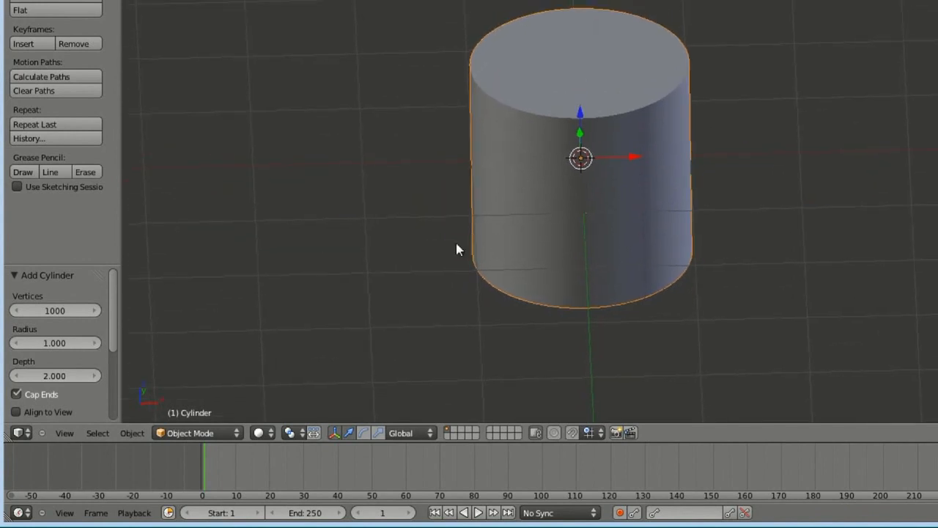
{"action": "left_click", "coordinate": [48, 309]}
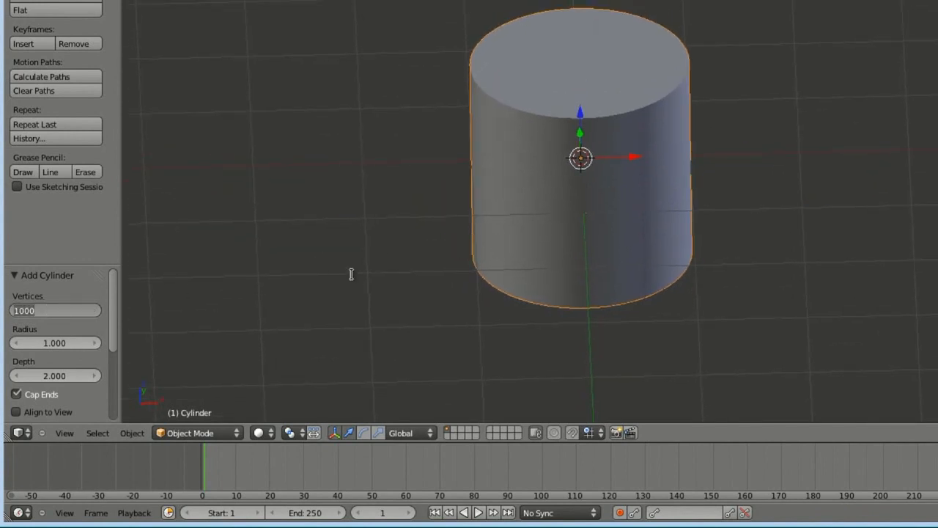
{"action": "type", "text": "30"}
{"action": "key", "text": "Return"}
{"action": "left_click", "coordinate": [53, 309]}
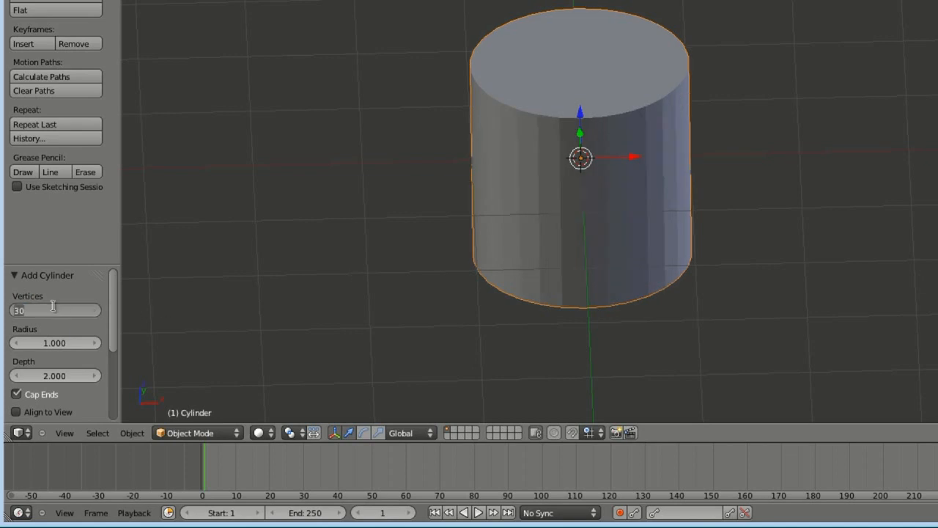
{"action": "type", "text": "50"}
{"action": "key", "text": "Return"}
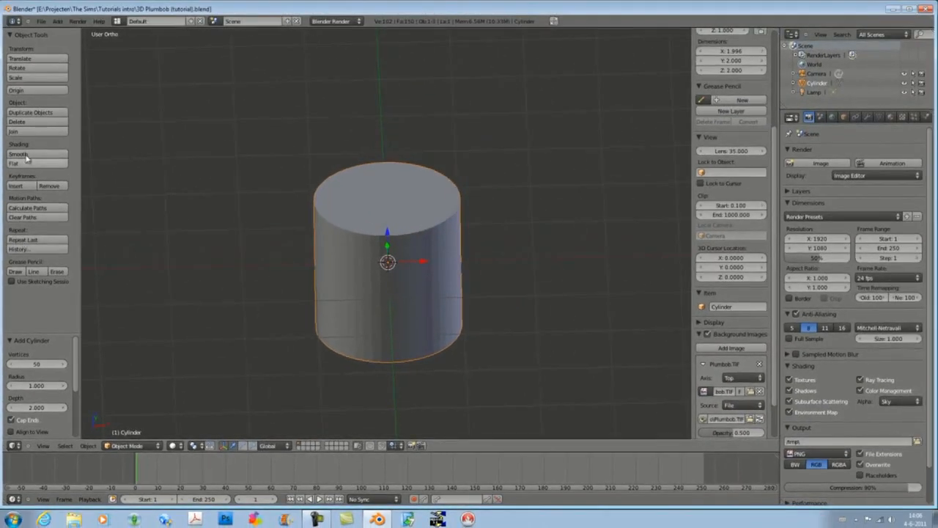
Step: Apply smooth shading to the cylinder and render the scene to check the result
{"action": "left_click", "coordinate": [26, 155]}
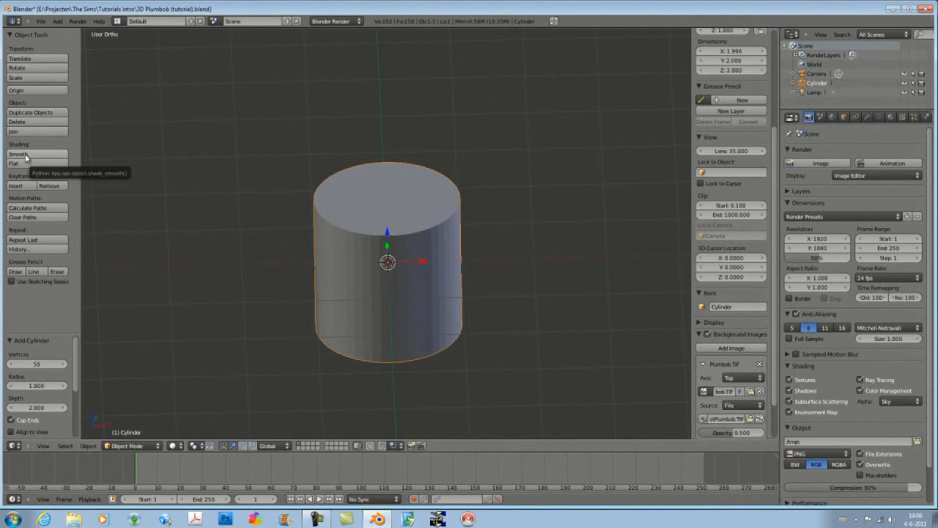
{"action": "left_click", "coordinate": [26, 154]}
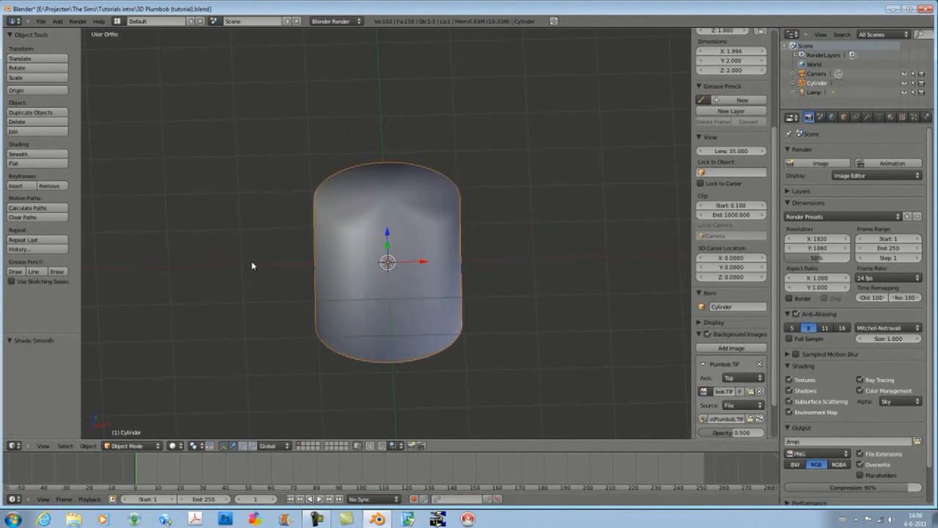
{"action": "key", "text": "F12"}
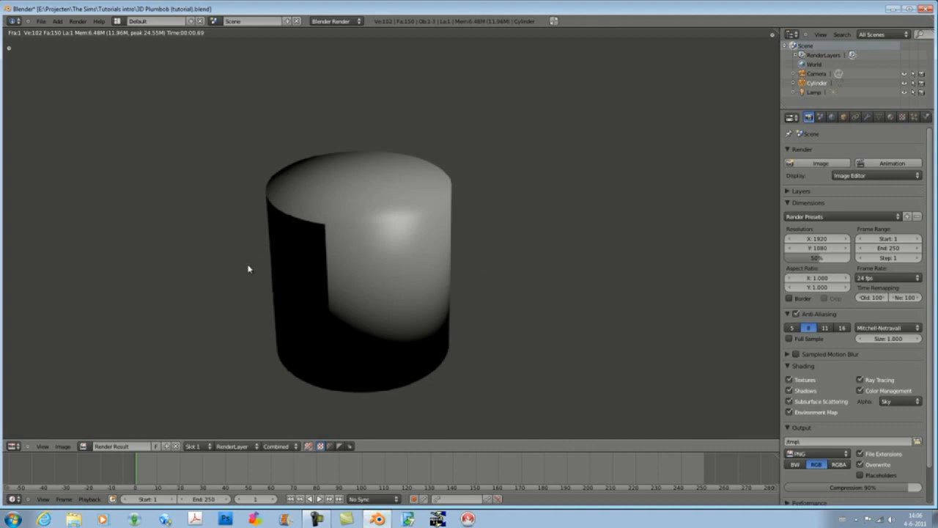
{"action": "key", "text": "Escape"}
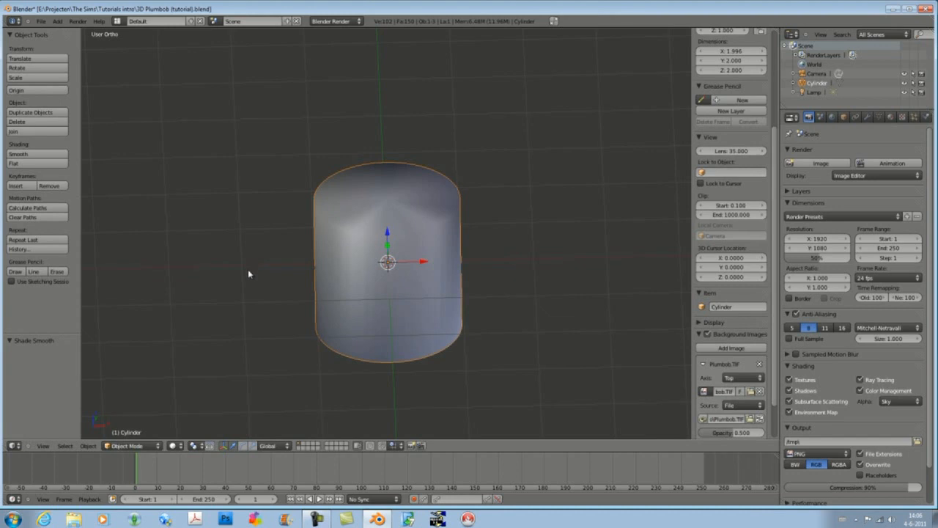
{"action": "scroll", "coordinate": [248, 269], "scroll_direction": "down", "scroll_amount": 2}
{"action": "scroll", "coordinate": [308, 274], "scroll_direction": "up", "scroll_amount": 2}
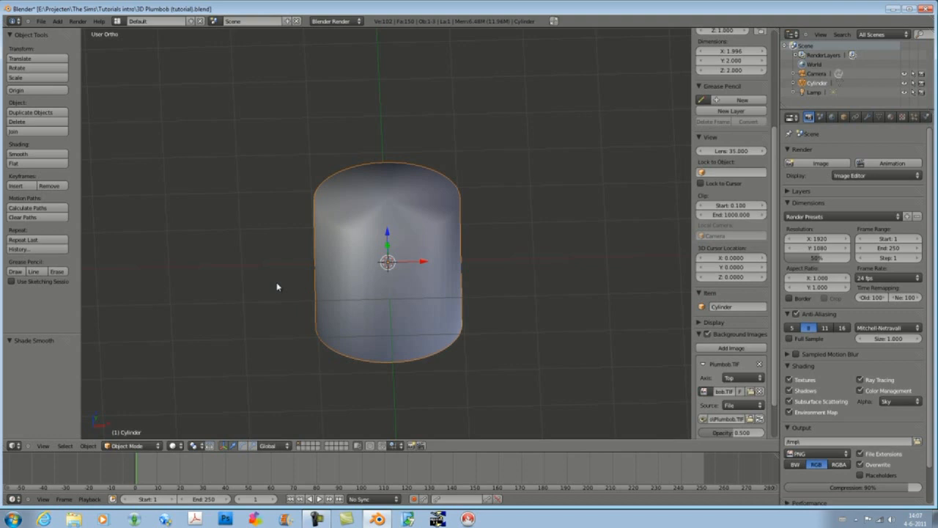
Step: Delete the smooth-shaded cylinder and add a new cylinder mesh with 6 vertices
{"action": "key", "text": "x"}
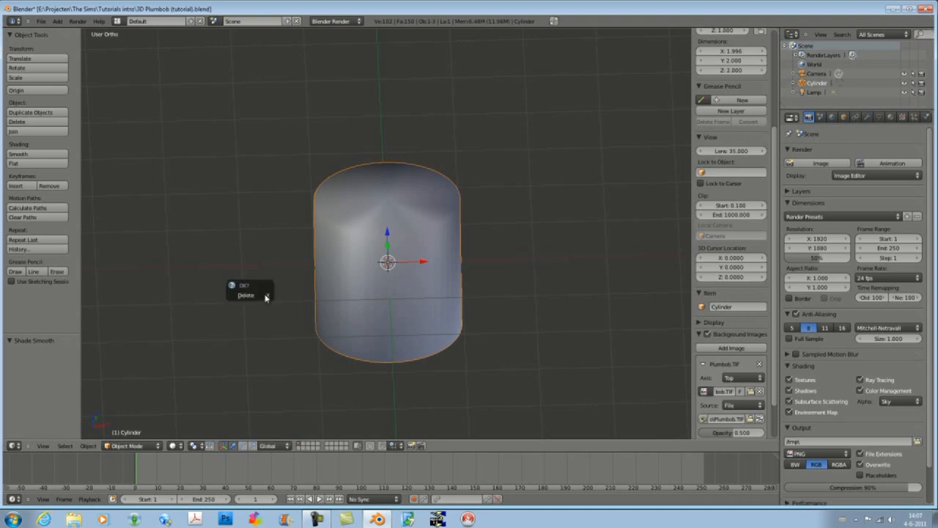
{"action": "left_click", "coordinate": [266, 298]}
{"action": "key", "text": "shift+a"}
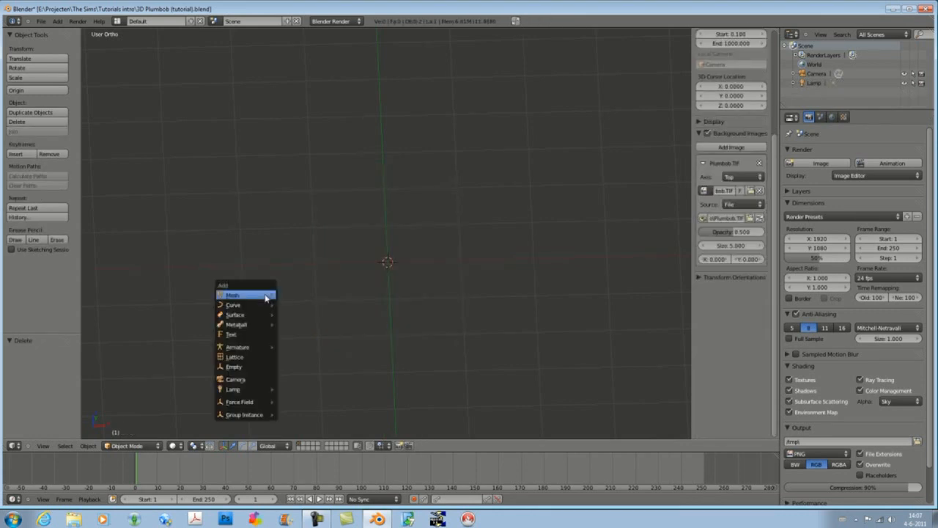
{"action": "mouse_move", "coordinate": [270, 294]}
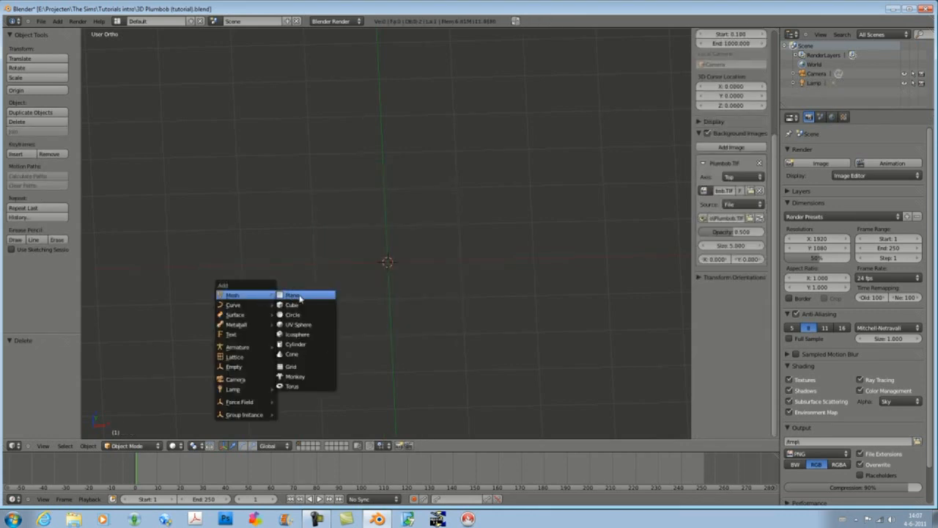
{"action": "left_click", "coordinate": [299, 344]}
{"action": "left_click", "coordinate": [49, 368]}
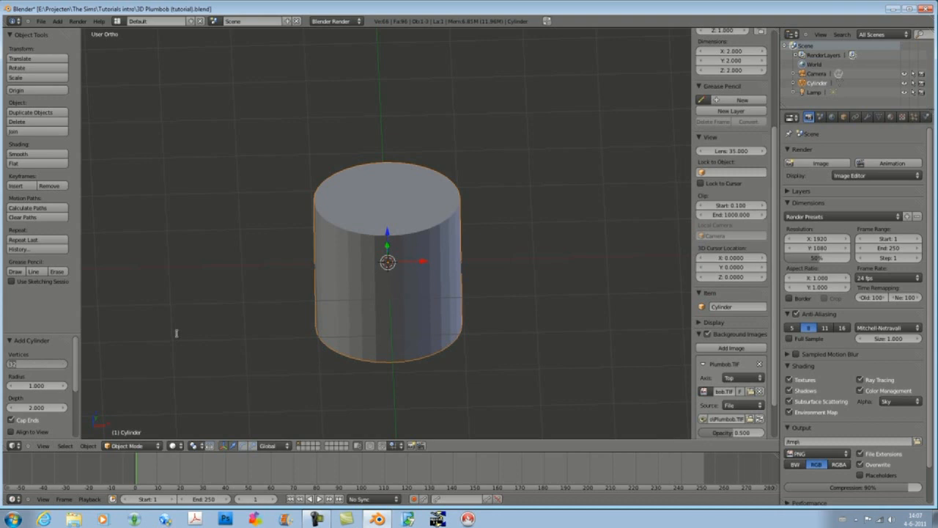
{"action": "type", "text": "6"}
{"action": "key", "text": "Return"}
Step: Enter Edit Mode on the hexagonal cylinder and switch the mesh to face selection
{"action": "middle_click_drag", "start_coordinate": [177, 333], "coordinate": [459, 325]}
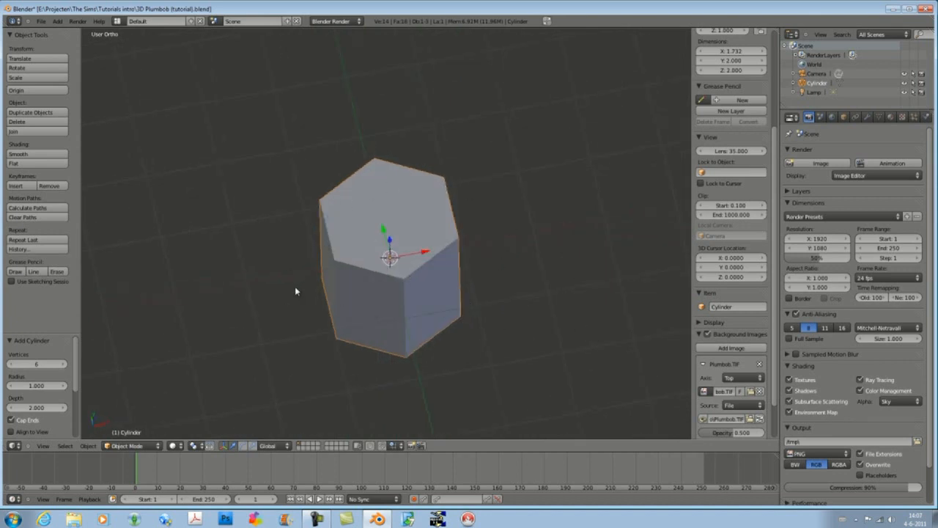
{"action": "middle_click_drag", "start_coordinate": [294, 315], "coordinate": [304, 299]}
{"action": "middle_click_drag", "start_coordinate": [478, 306], "coordinate": [476, 298]}
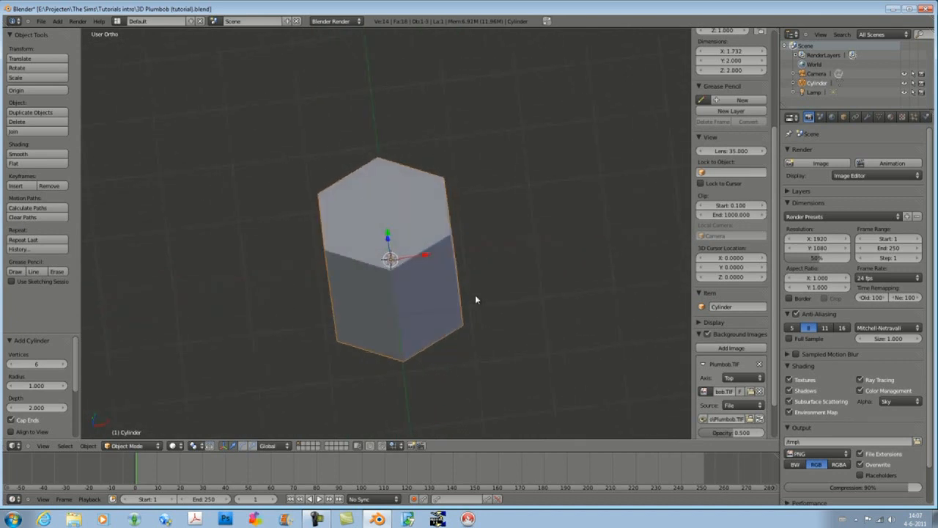
{"action": "middle_click_drag", "start_coordinate": [360, 301], "coordinate": [293, 281]}
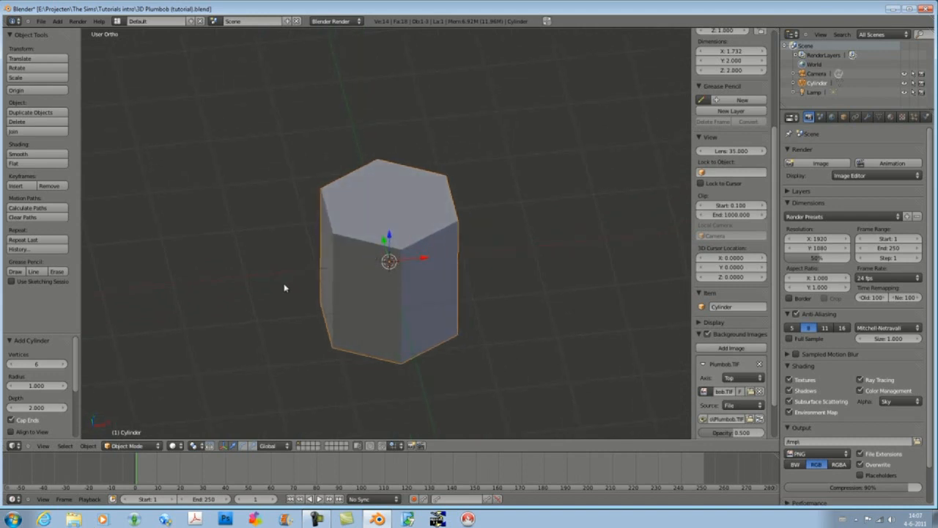
{"action": "key", "text": "Tab"}
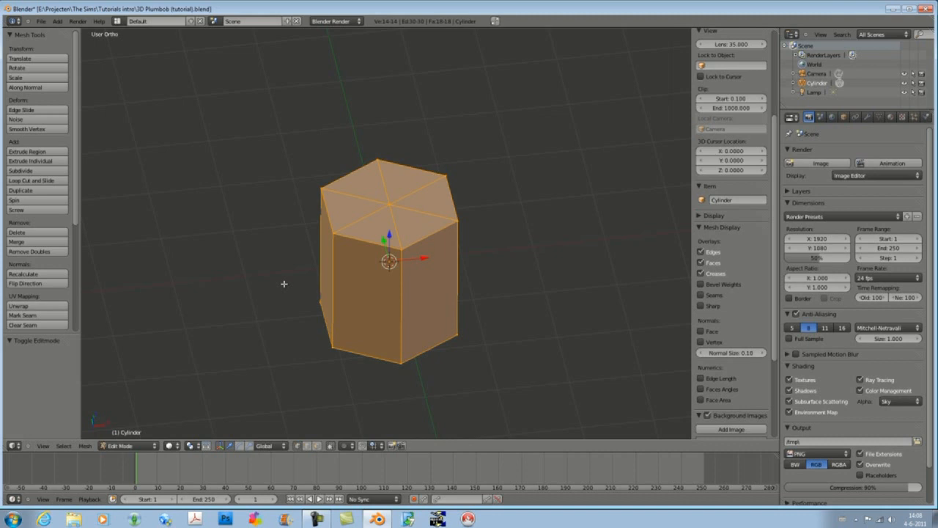
{"action": "key", "text": "ctrl+Tab"}
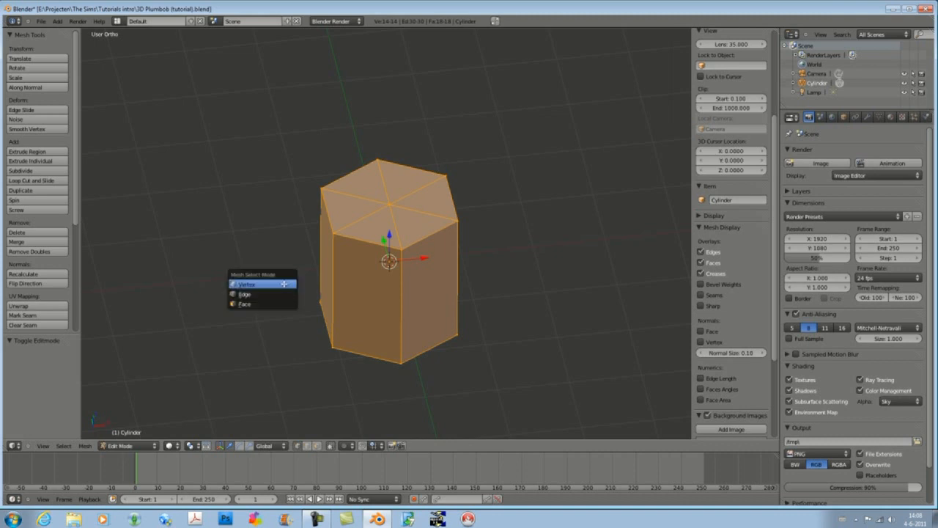
{"action": "left_click", "coordinate": [268, 303]}
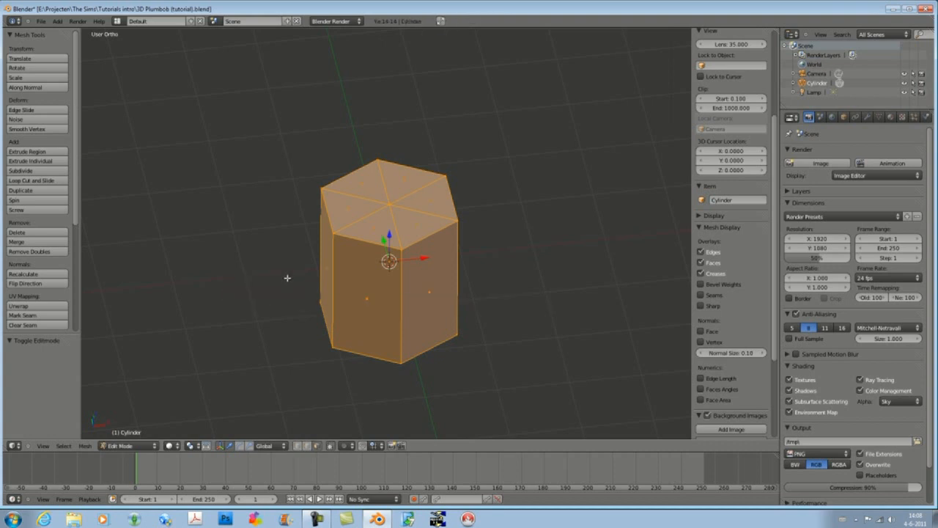
Step: Delete all side and bottom faces of the hexagonal cylinder, keeping only the six triangles of its top cap
{"action": "right_click", "coordinate": [358, 209], "text": "shift"}
{"action": "right_click", "coordinate": [381, 228], "text": "shift"}
{"action": "right_click", "coordinate": [416, 227], "text": "shift"}
{"action": "right_click", "coordinate": [429, 203], "text": "shift"}
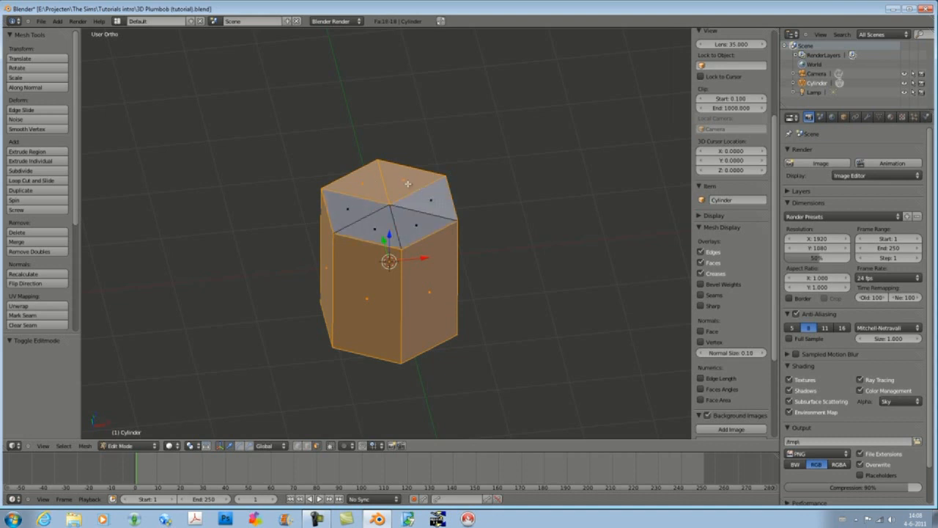
{"action": "right_click", "coordinate": [409, 183], "text": "shift"}
{"action": "right_click", "coordinate": [364, 185], "text": "shift"}
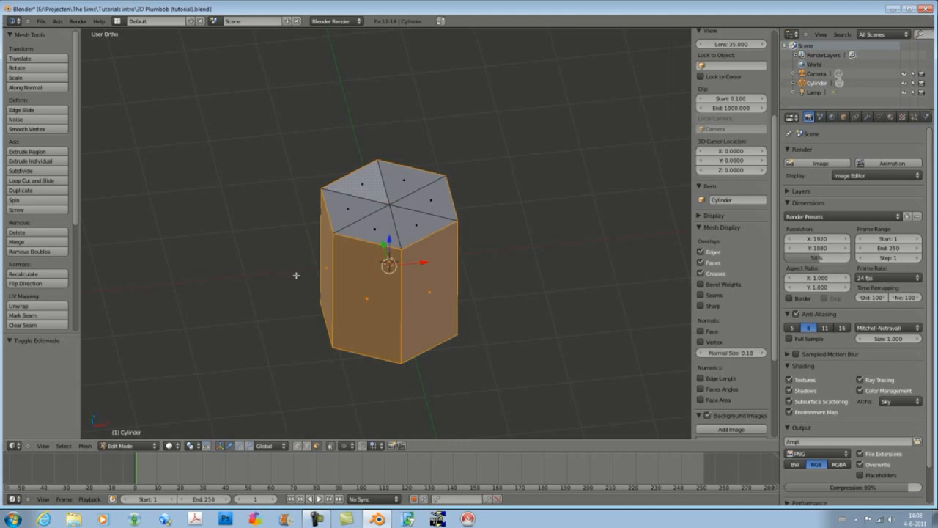
{"action": "key", "text": "x"}
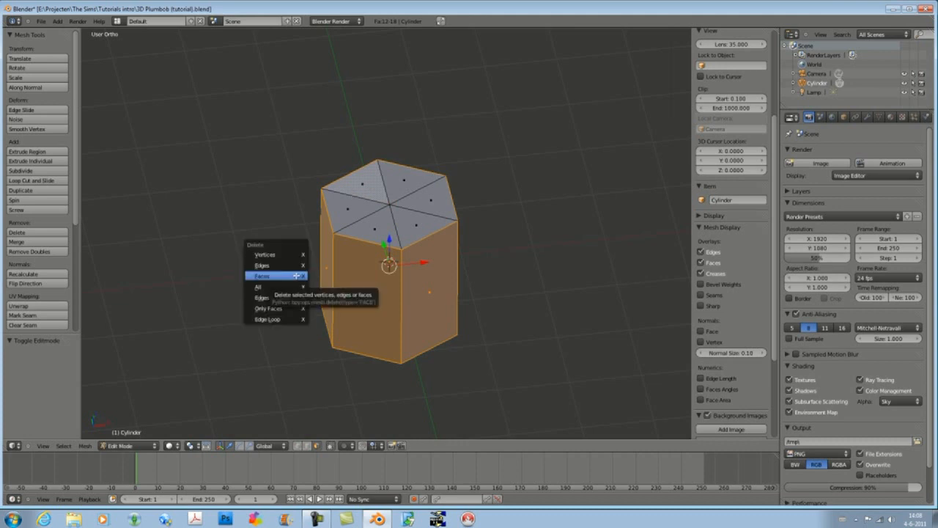
{"action": "left_click", "coordinate": [296, 275]}
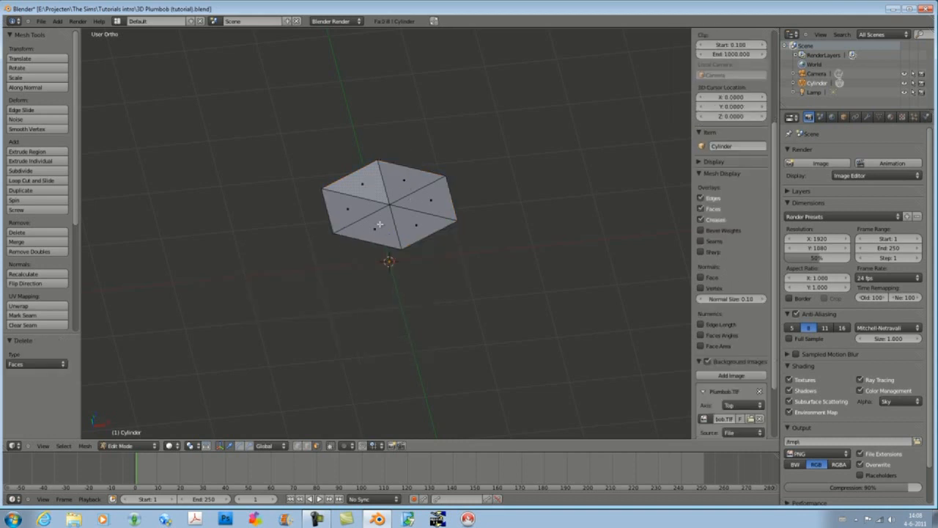
Step: Switch to vertex selection and extrude the hexagon's centre vertex 2 units upward along the Z axis
{"action": "key", "text": "ctrl+Tab"}
{"action": "left_click", "coordinate": [336, 286]}
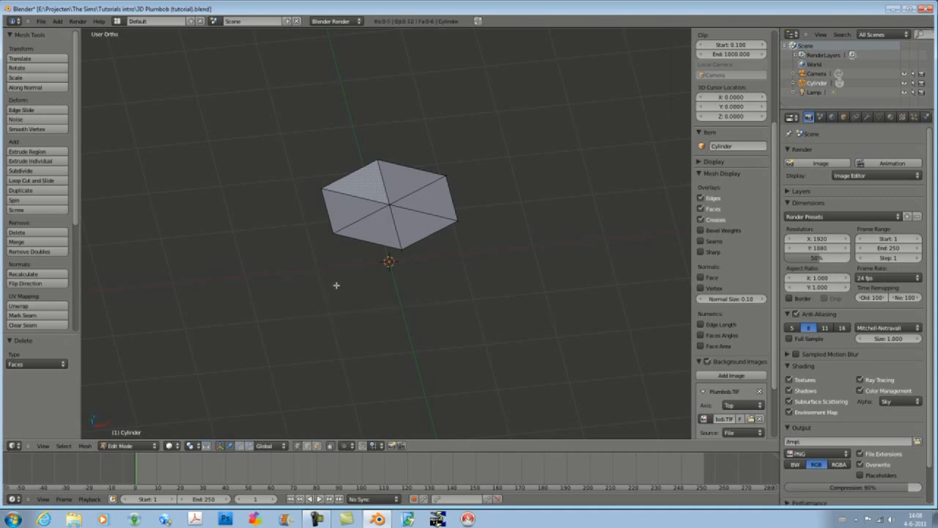
{"action": "middle_click_drag", "start_coordinate": [428, 247], "coordinate": [427, 191]}
{"action": "middle_click_drag", "start_coordinate": [373, 241], "coordinate": [361, 269]}
{"action": "key", "text": "a"}
{"action": "key", "text": "ctrl+space"}
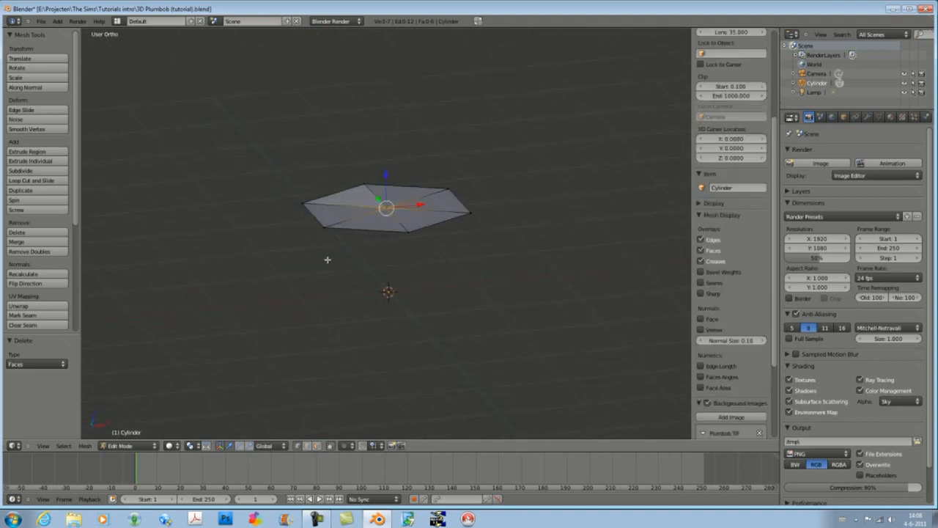
{"action": "key", "text": "e"}
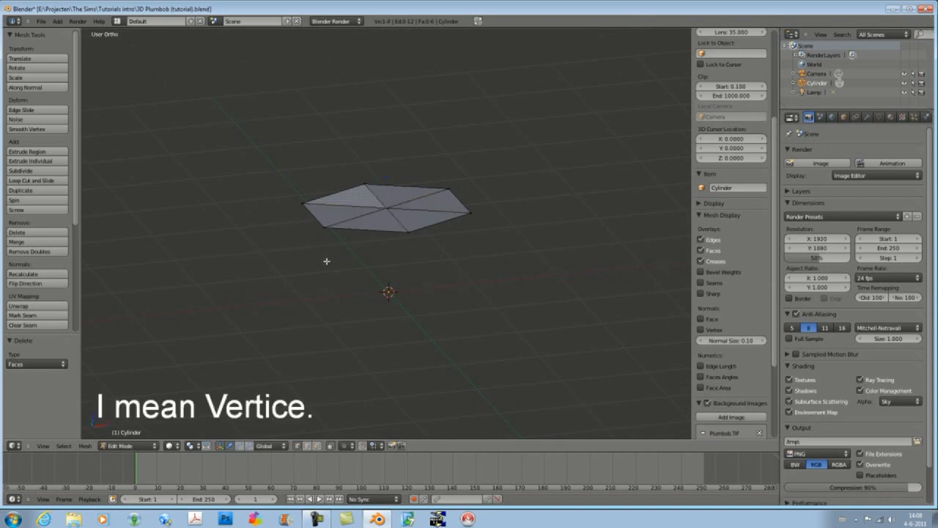
{"action": "key", "text": "z"}
{"action": "key", "text": "2"}
{"action": "key", "text": "Return"}
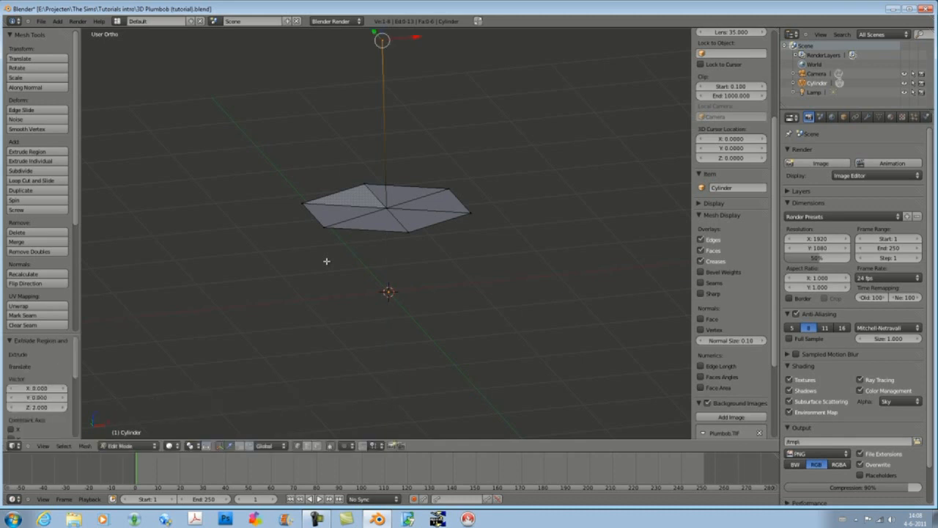
Step: Render the scene to examine how the hexagon and its extruded vertical edge appear
{"action": "scroll", "coordinate": [329, 239], "scroll_direction": "down", "scroll_amount": 2}
{"action": "middle_click_drag", "start_coordinate": [329, 231], "coordinate": [331, 267], "text": "shift"}
{"action": "scroll", "coordinate": [322, 265], "scroll_direction": "up", "scroll_amount": 2}
{"action": "scroll", "coordinate": [321, 265], "scroll_direction": "up", "scroll_amount": 2}
{"action": "scroll", "coordinate": [323, 260], "scroll_direction": "down", "scroll_amount": 1}
{"action": "mouse_move", "coordinate": [298, 207]}
{"action": "middle_mouse_down"}
{"action": "mouse_move", "coordinate": [322, 205]}
{"action": "mouse_move", "coordinate": [303, 204]}
{"action": "middle_mouse_up"}
{"action": "key", "text": "F12"}
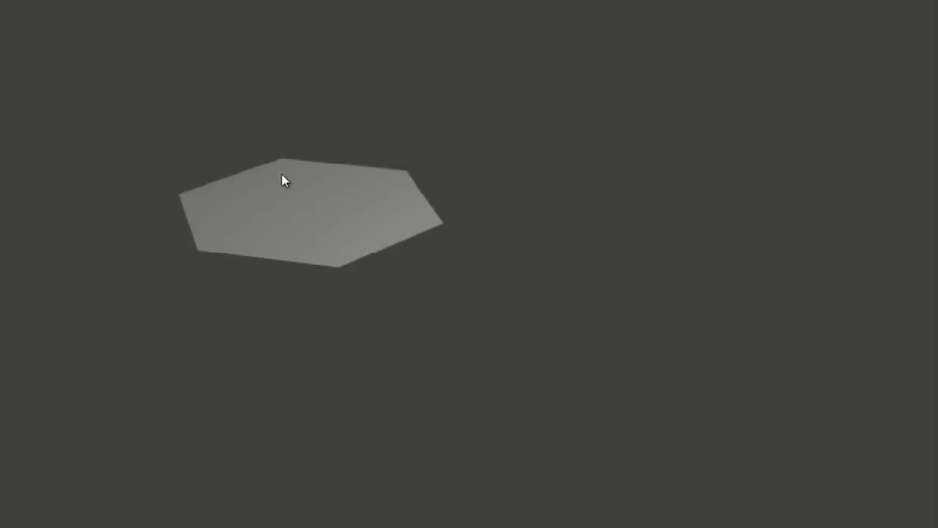
{"action": "key", "text": "Escape"}
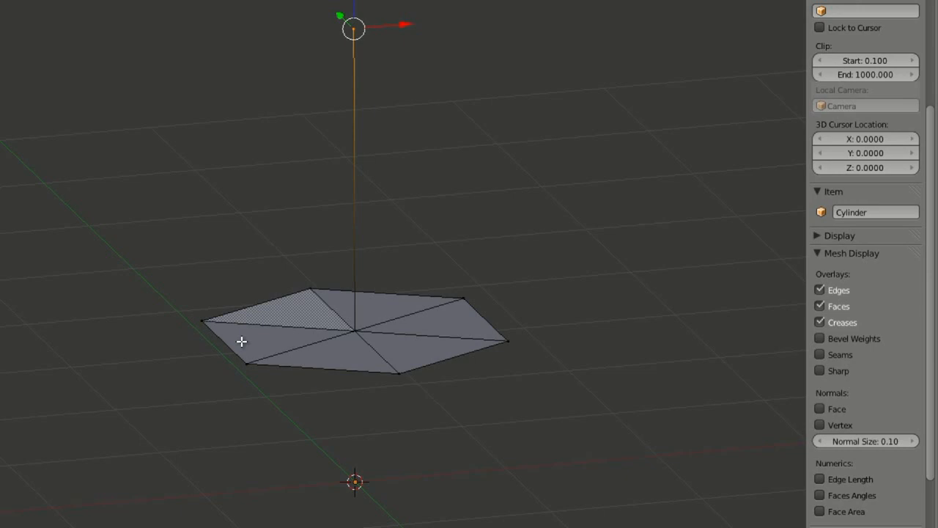
Step: Create a triangular side face from the raised apex vertex and two neighbouring front corners of the hexagon
{"action": "middle_click_drag", "start_coordinate": [348, 332], "coordinate": [346, 353]}
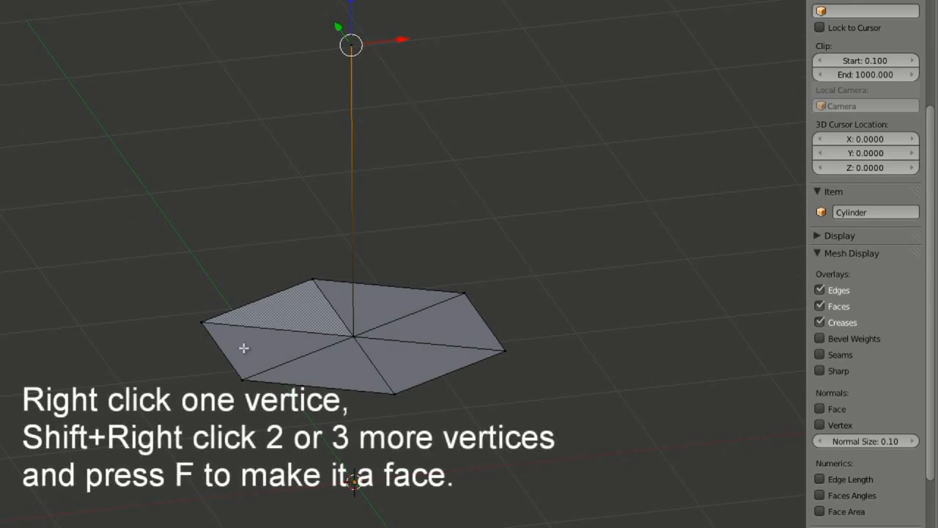
{"action": "right_click", "coordinate": [239, 378]}
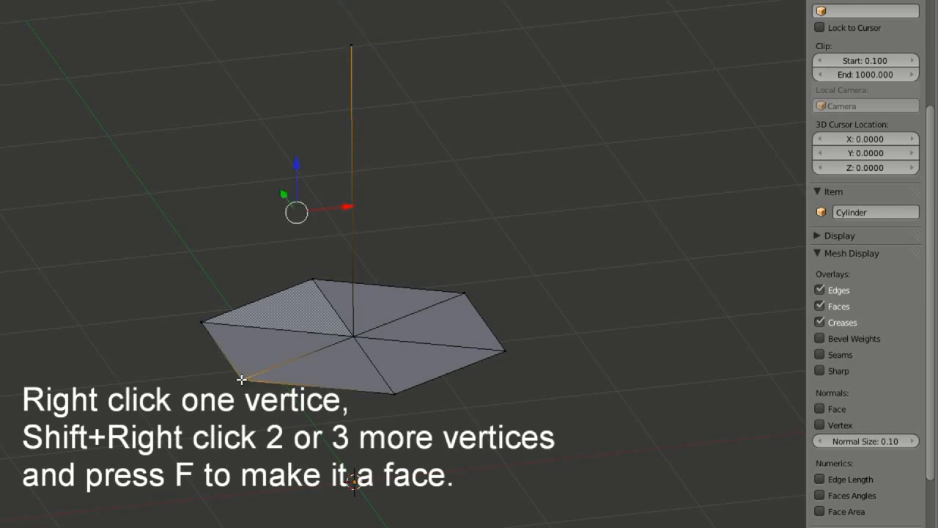
{"action": "right_click", "coordinate": [392, 393], "text": "shift"}
{"action": "middle_click_drag", "start_coordinate": [272, 395], "coordinate": [203, 379]}
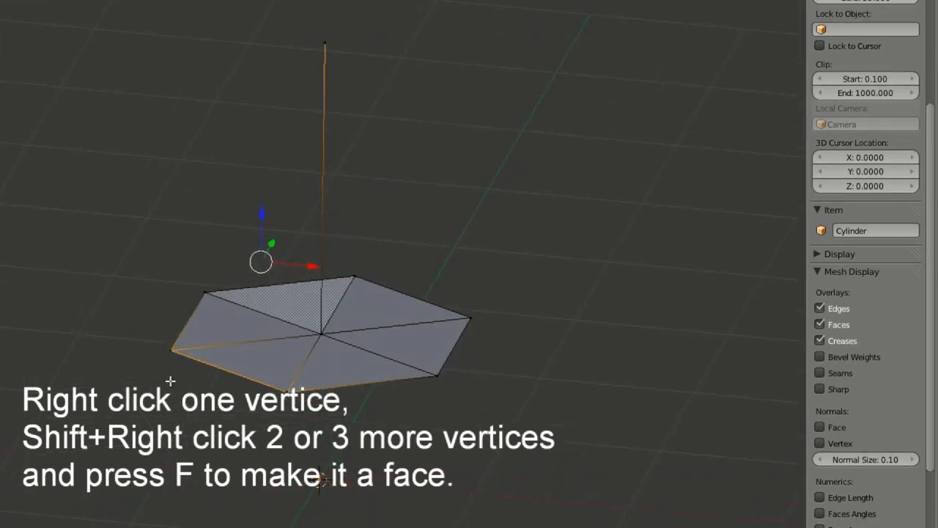
{"action": "key", "text": "f"}
Step: Create the second side face, adjoining the first, from the next pair of hexagon corners and the apex vertex
{"action": "middle_click_drag", "start_coordinate": [193, 423], "coordinate": [142, 389]}
{"action": "right_click", "coordinate": [142, 368]}
{"action": "right_click", "coordinate": [278, 390], "text": "shift"}
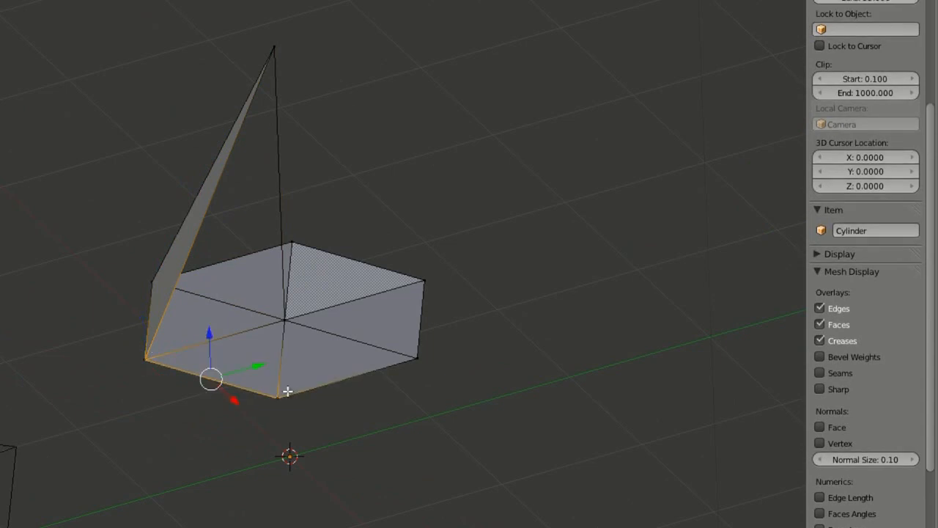
{"action": "right_click", "coordinate": [274, 57], "text": "shift"}
{"action": "key", "text": "f"}
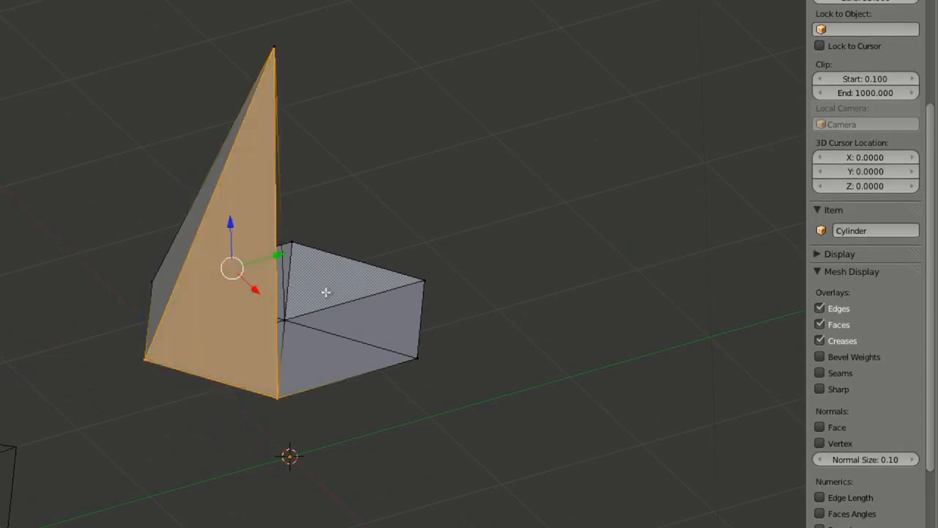
Step: Create the pyramid's third side face from the next two adjoining hexagon corners and the apex vertex
{"action": "middle_click_drag", "start_coordinate": [308, 286], "coordinate": [180, 286]}
{"action": "right_click", "coordinate": [197, 385]}
{"action": "right_click", "coordinate": [315, 357], "text": "shift"}
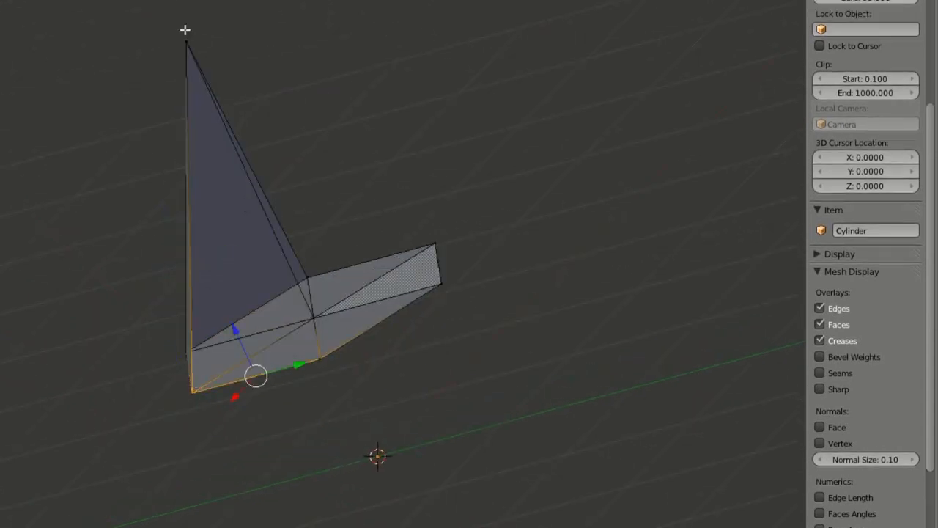
{"action": "right_click", "coordinate": [185, 35], "text": "shift"}
{"action": "key", "text": "f"}
Step: Create the fourth side face from the following pair of hexagon corners and the apex vertex
{"action": "middle_click_drag", "start_coordinate": [385, 196], "coordinate": [274, 400]}
{"action": "right_click", "coordinate": [279, 381]}
{"action": "right_click", "coordinate": [390, 335], "text": "shift"}
{"action": "right_click", "coordinate": [167, 67], "text": "shift"}
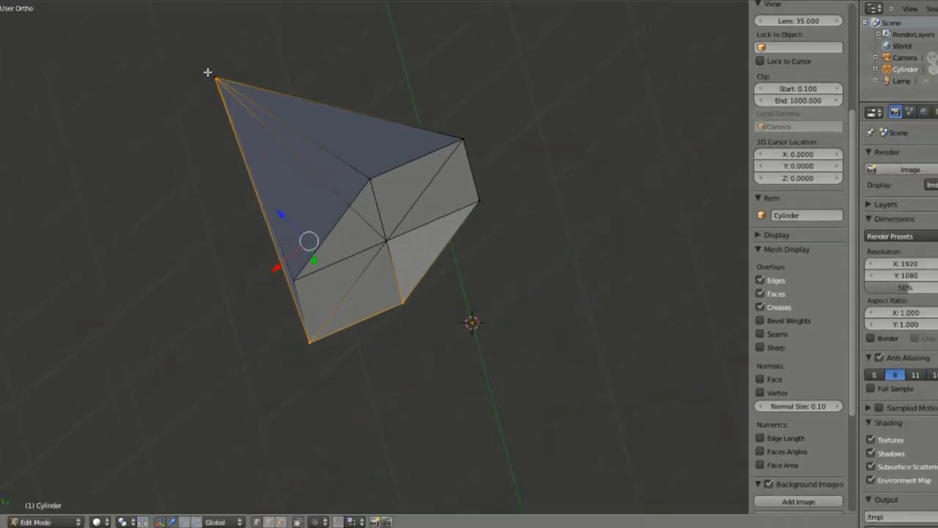
{"action": "key", "text": "f"}
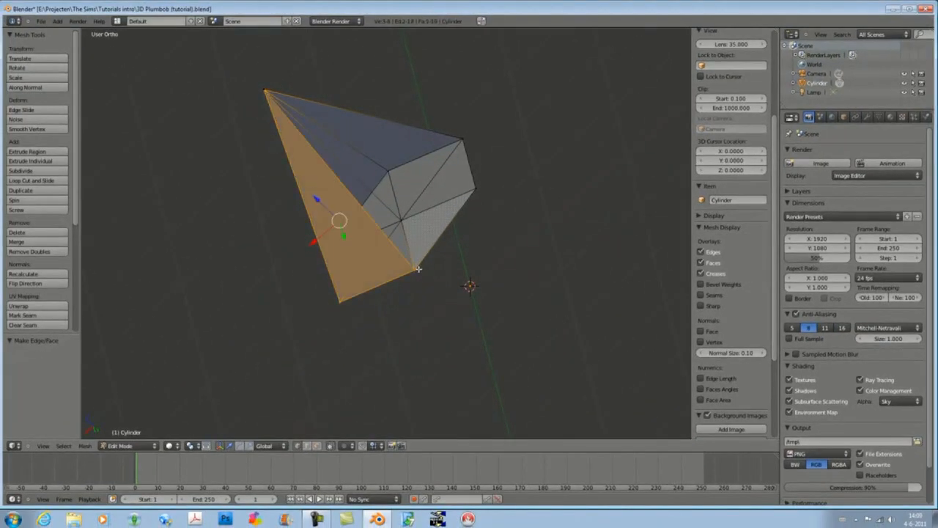
Step: Create the fifth side face, adjoining the fourth, from the next two hexagon corners and the apex vertex
{"action": "right_click", "coordinate": [418, 269]}
{"action": "right_click", "coordinate": [476, 192], "text": "shift"}
{"action": "right_click", "coordinate": [261, 91], "text": "shift"}
{"action": "key", "text": "f"}
Step: Close the pyramid with the sixth side face, made from the last two hexagon corners and the apex vertex
{"action": "middle_click_drag", "start_coordinate": [454, 219], "coordinate": [360, 267]}
{"action": "middle_click_drag", "start_coordinate": [506, 217], "coordinate": [532, 280]}
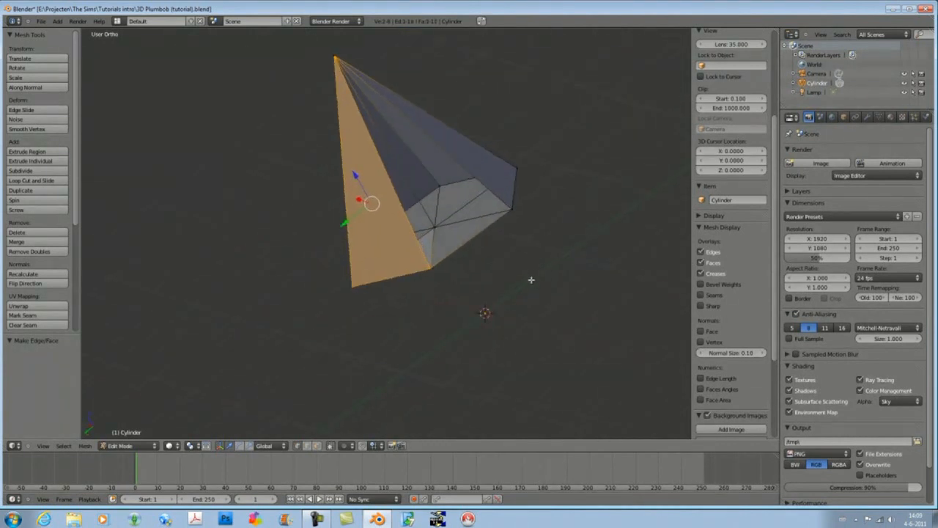
{"action": "right_click", "coordinate": [428, 269]}
{"action": "right_click", "coordinate": [509, 212], "text": "shift"}
{"action": "right_click", "coordinate": [343, 56], "text": "shift"}
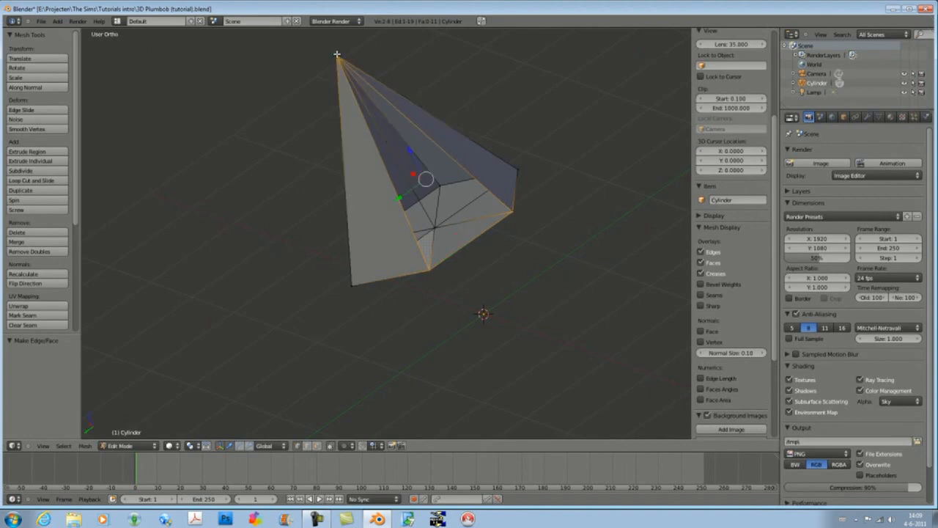
{"action": "key", "text": "f"}
Step: Leave Edit Mode and rename the Cylinder object to Plumbob
{"action": "middle_click_drag", "start_coordinate": [262, 142], "coordinate": [432, 170]}
{"action": "middle_click_drag", "start_coordinate": [645, 261], "coordinate": [615, 176]}
{"action": "middle_click_drag", "start_coordinate": [314, 297], "coordinate": [386, 349]}
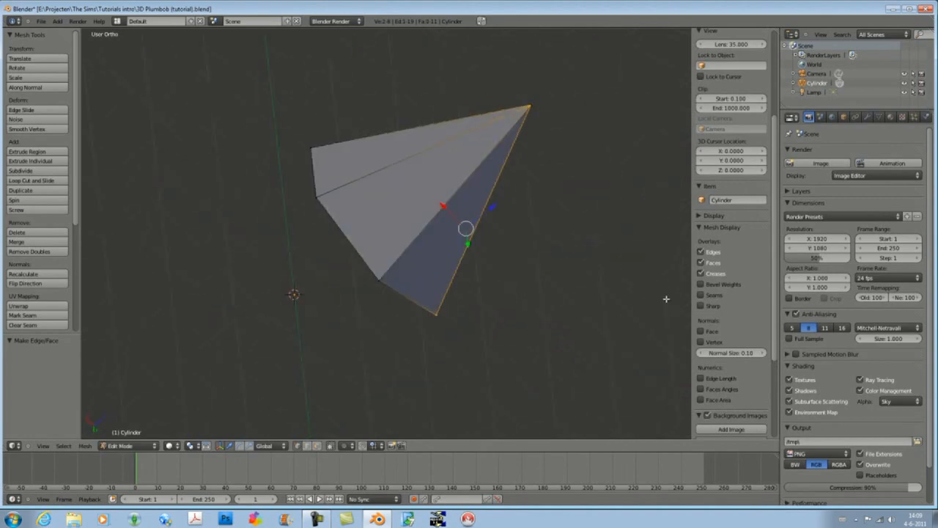
{"action": "middle_click_drag", "start_coordinate": [241, 343], "coordinate": [173, 264]}
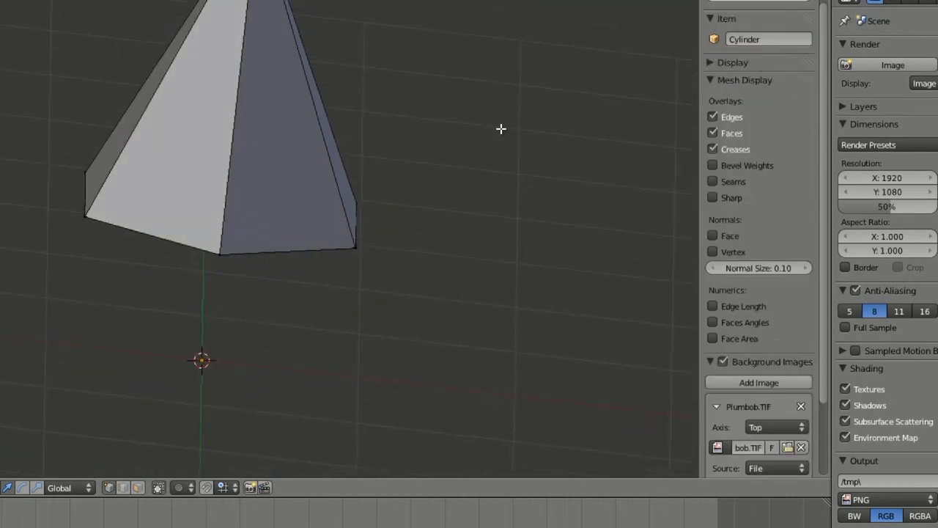
{"action": "key", "text": "Tab"}
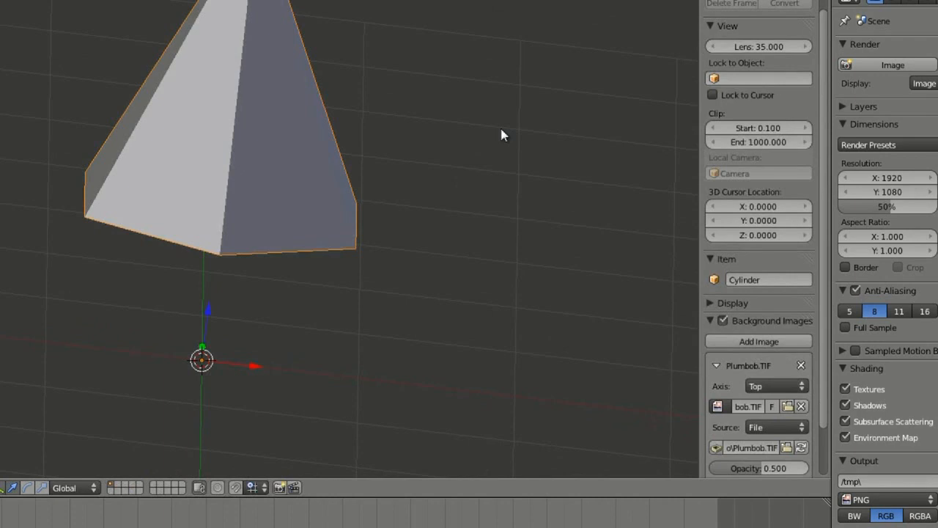
{"action": "left_click", "coordinate": [929, 3]}
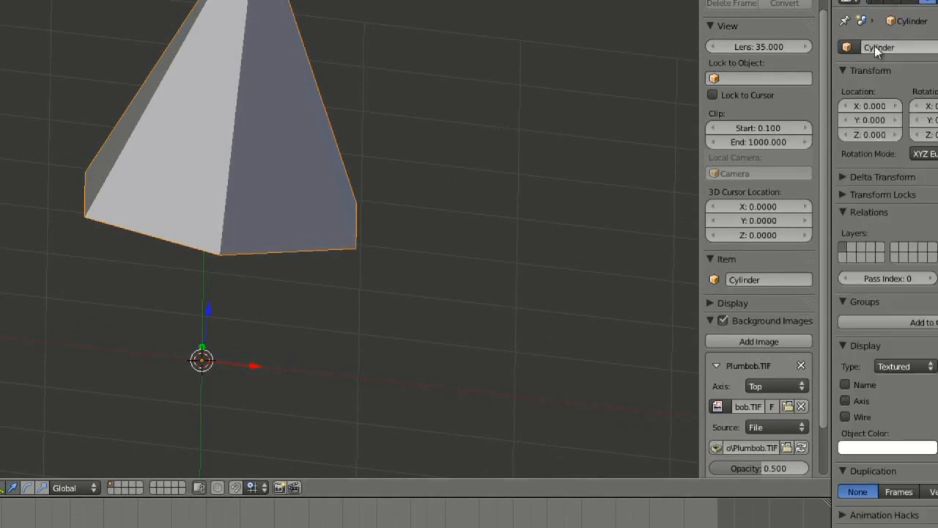
{"action": "left_click", "coordinate": [894, 46]}
{"action": "type", "text": "Plumbob"}
{"action": "key", "text": "Return"}
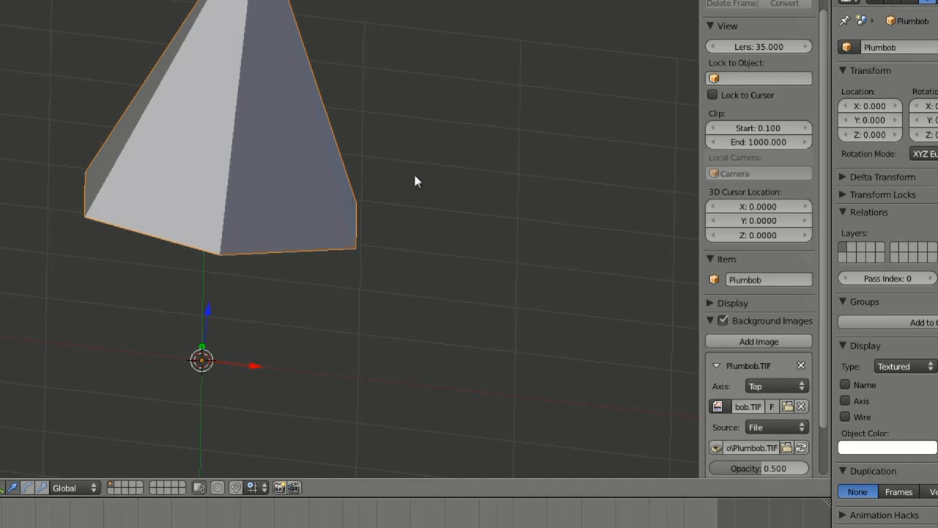
{"action": "key", "text": "Tab"}
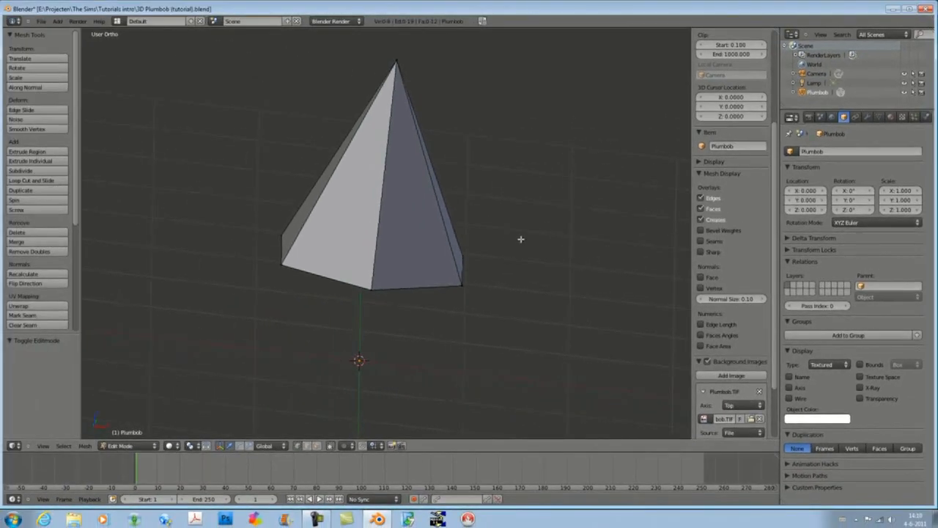
{"action": "scroll", "coordinate": [521, 239], "scroll_direction": "down", "scroll_amount": 1}
{"action": "middle_click_drag", "start_coordinate": [505, 226], "coordinate": [486, 241], "text": "shift"}
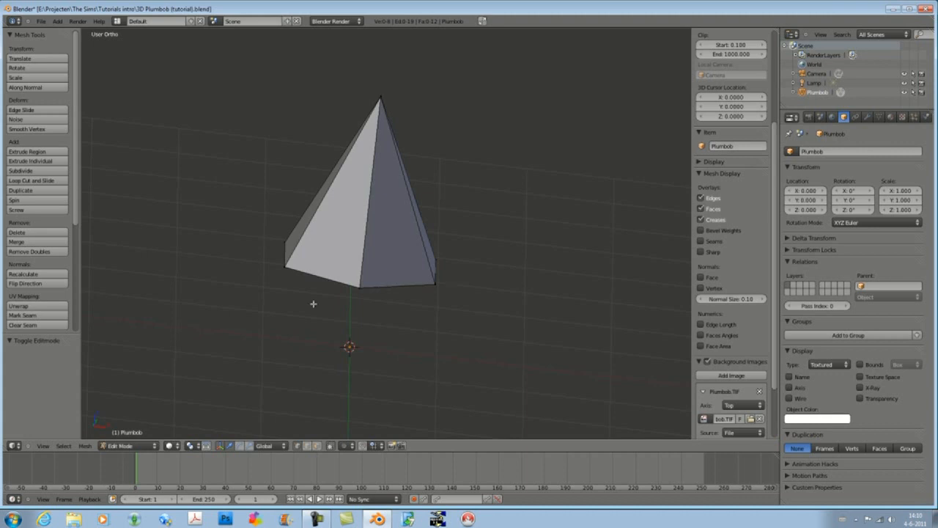
{"action": "key", "text": "Tab"}
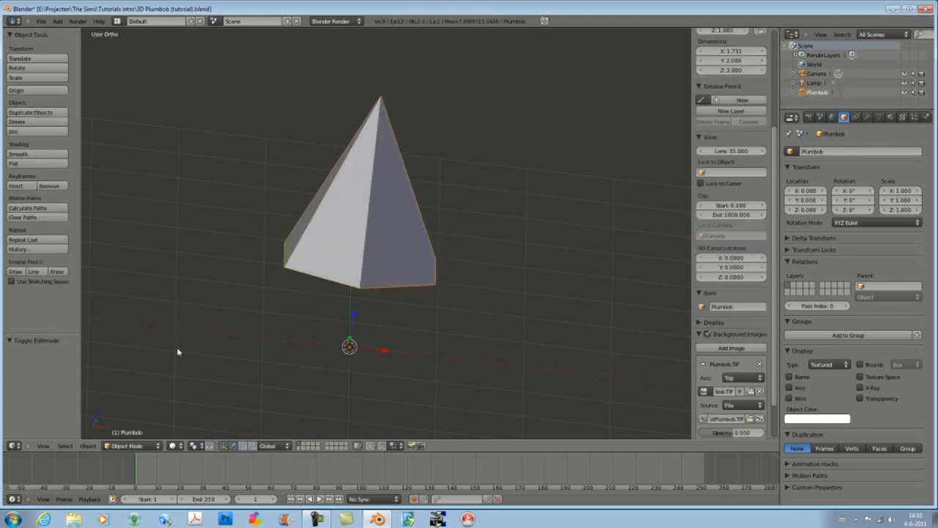
Step: Look through the scene camera and render the scene to examine the finished pyramid, then close the render
{"action": "left_click", "coordinate": [43, 445]}
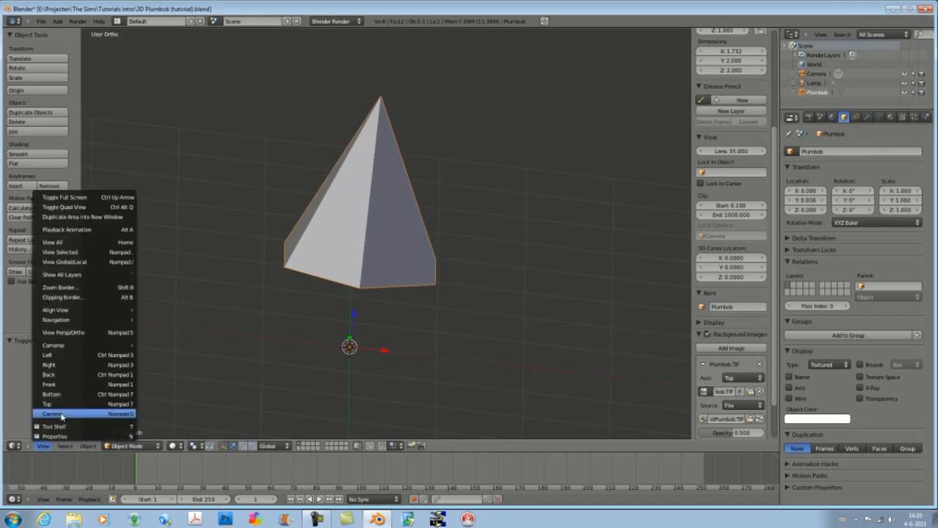
{"action": "left_click", "coordinate": [61, 414]}
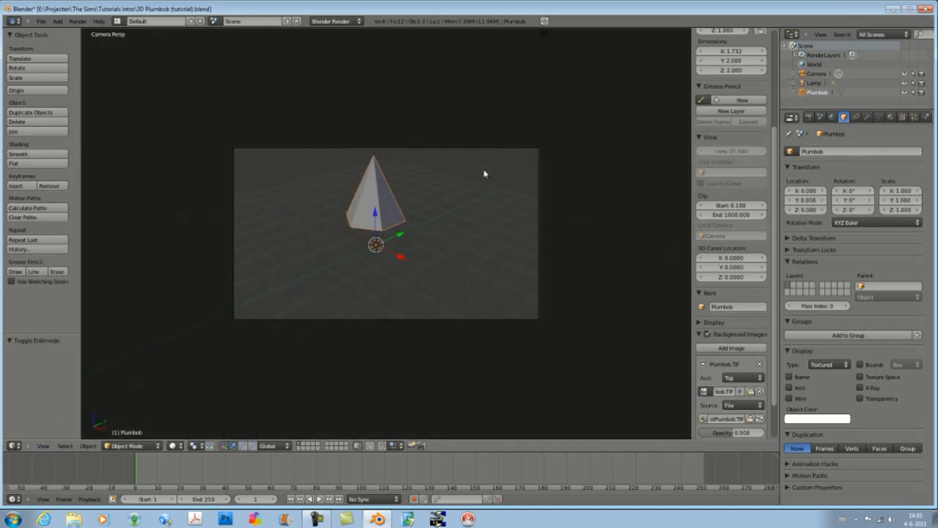
{"action": "key", "text": "F12"}
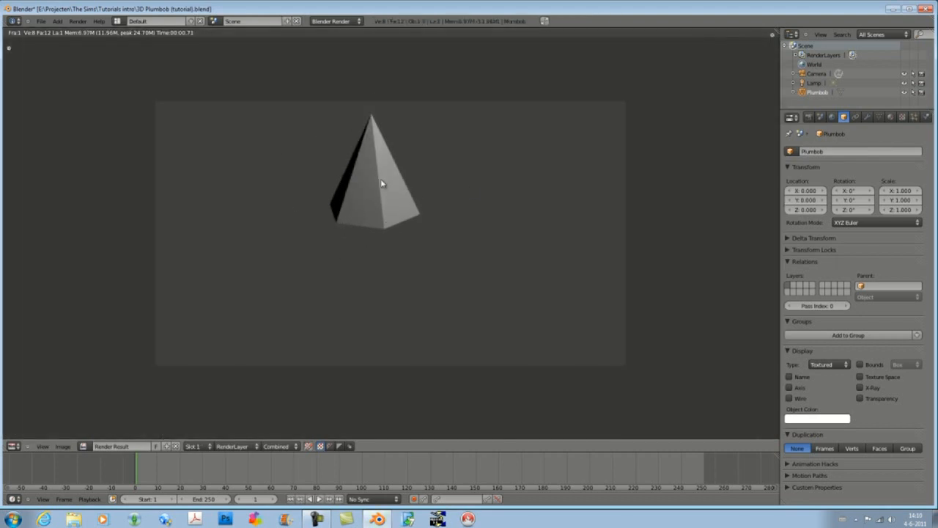
{"action": "key", "text": "Escape"}
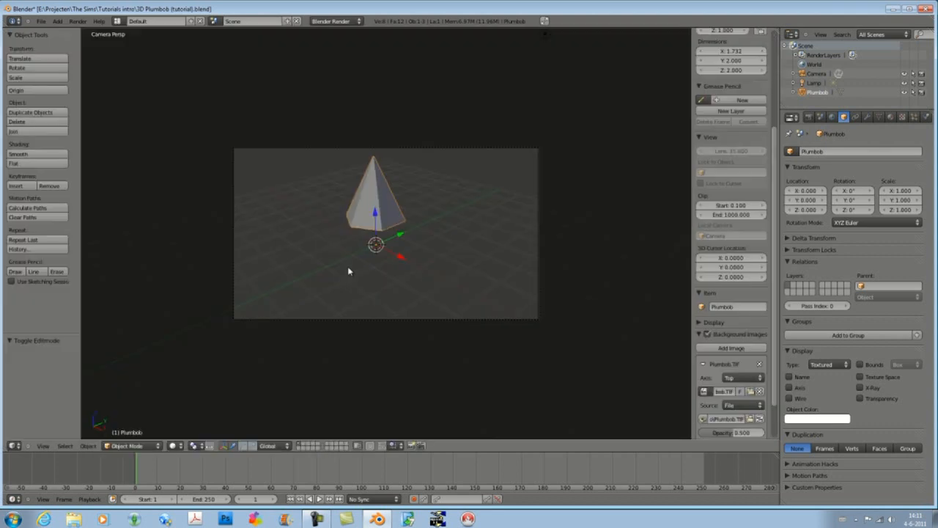
Step: Select the camera and raise it along the global Z axis
{"action": "right_click", "coordinate": [234, 270]}
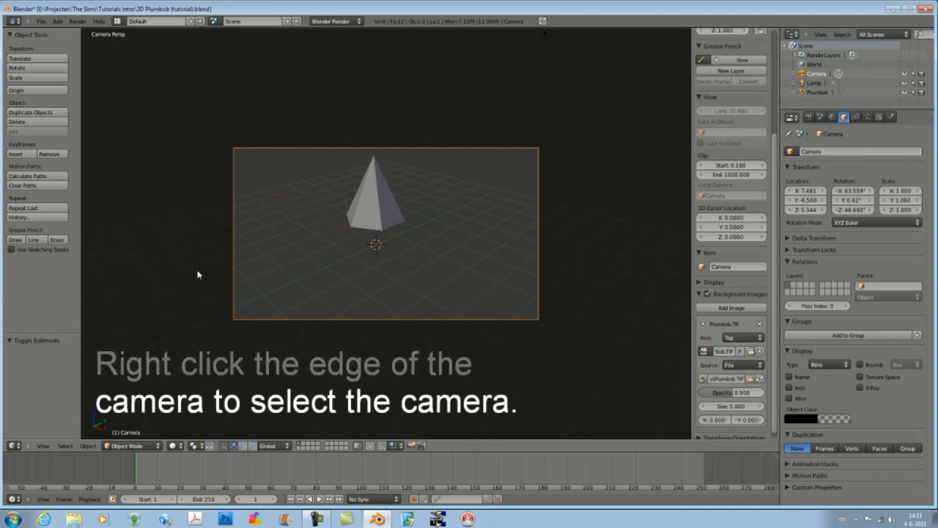
{"action": "key", "text": "g"}
{"action": "key", "text": "z"}
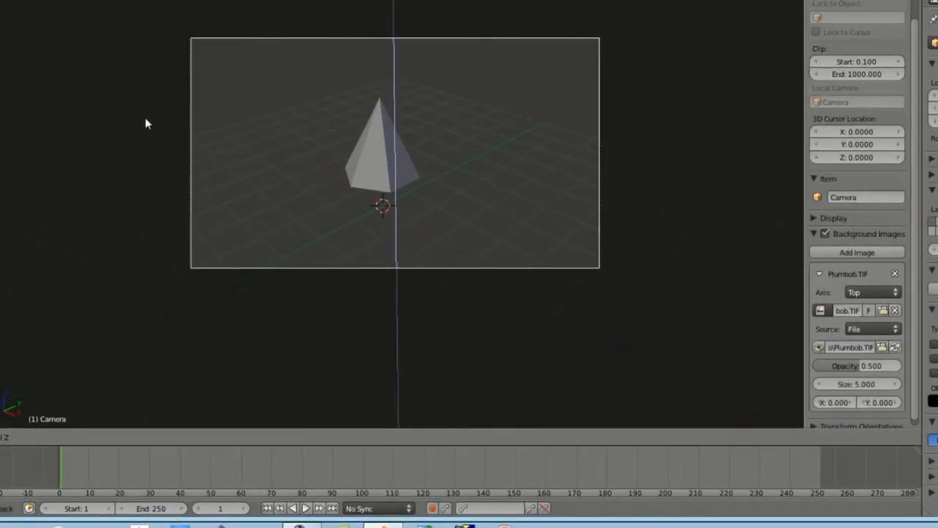
{"action": "left_click", "coordinate": [145, 123]}
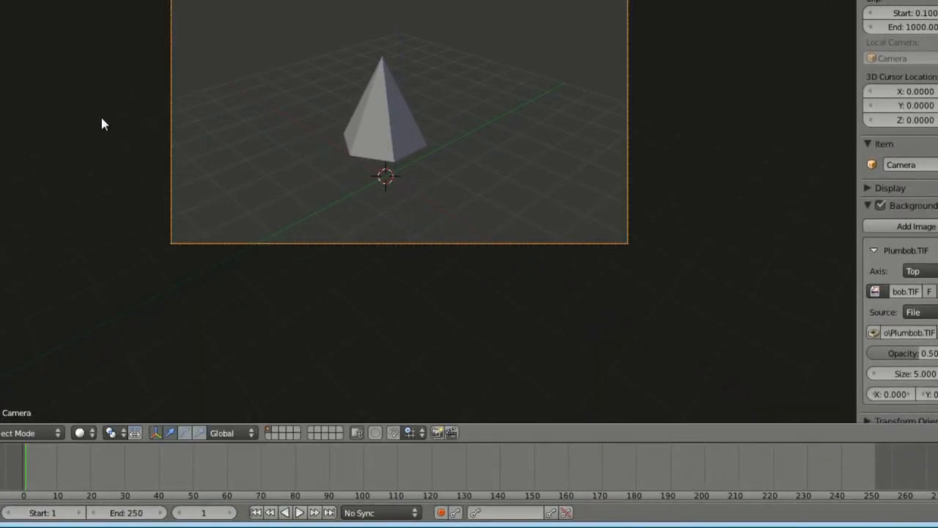
Step: Move the camera closer to the pyramid within the horizontal XY plane and lower it along the Z axis
{"action": "key", "text": "g"}
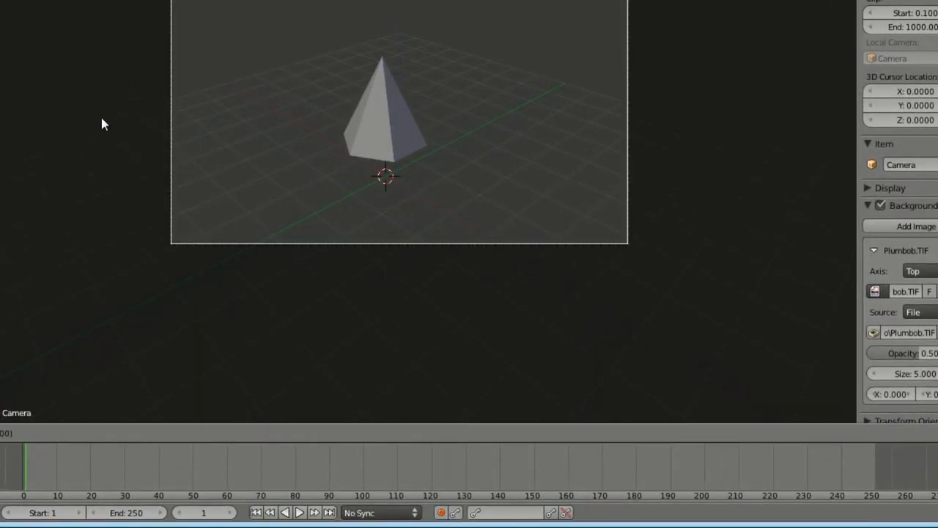
{"action": "key", "text": "z"}
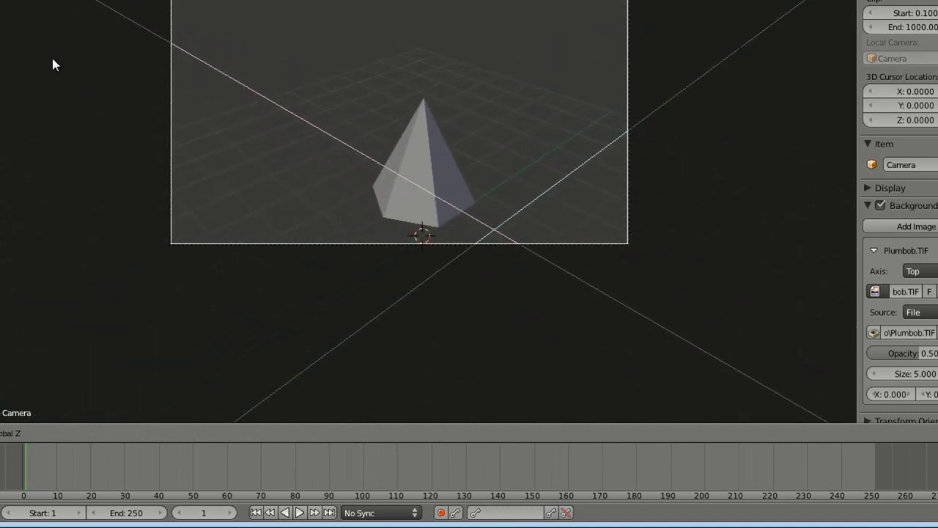
{"action": "left_click", "coordinate": [45, 104]}
{"action": "key", "text": "g"}
{"action": "key", "text": "z"}
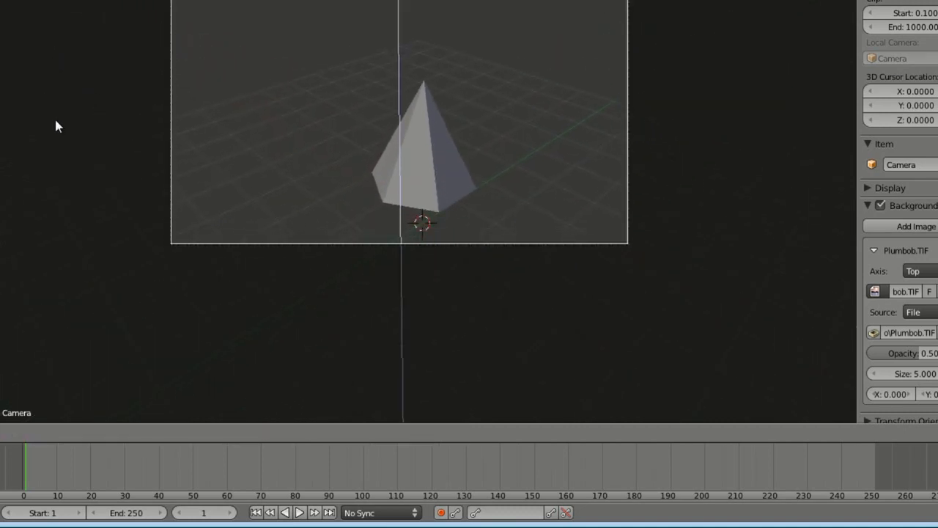
{"action": "left_click", "coordinate": [56, 174]}
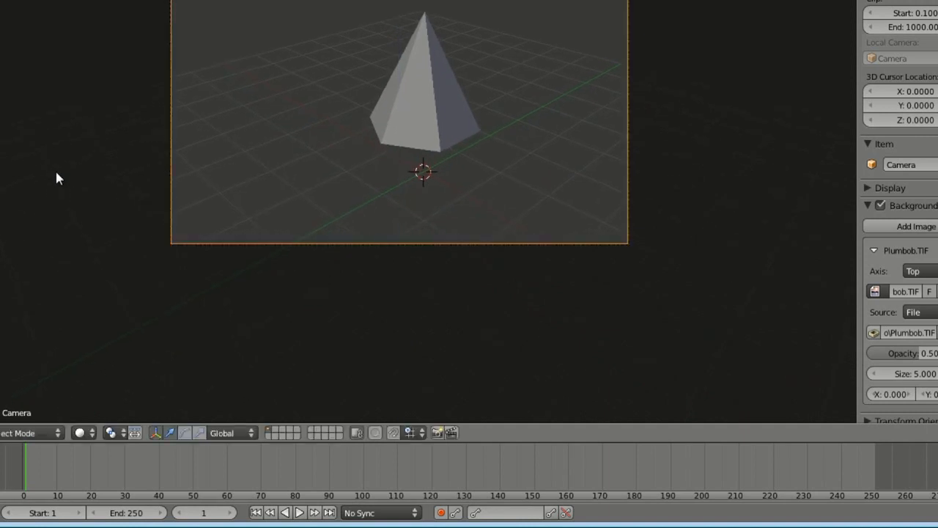
Step: Shift the camera in the XY plane to centre the pyramid horizontally in the frame, and adjust its height along Z
{"action": "key", "text": "g"}
{"action": "key", "text": "z"}
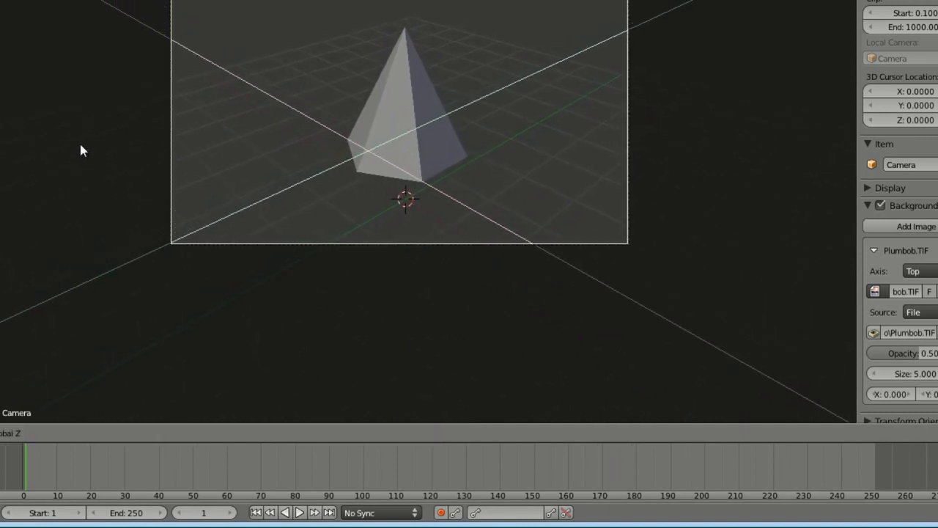
{"action": "left_click", "coordinate": [81, 144]}
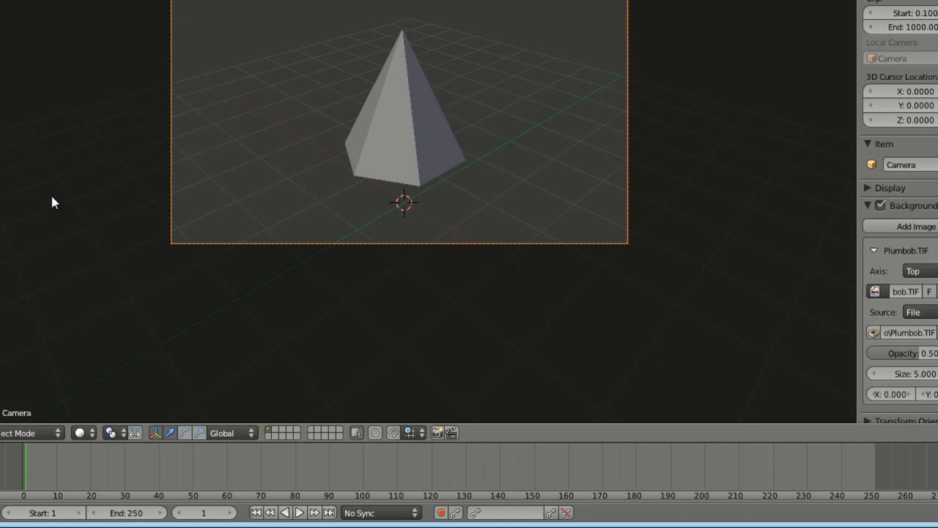
{"action": "key", "text": "g"}
{"action": "key", "text": "z"}
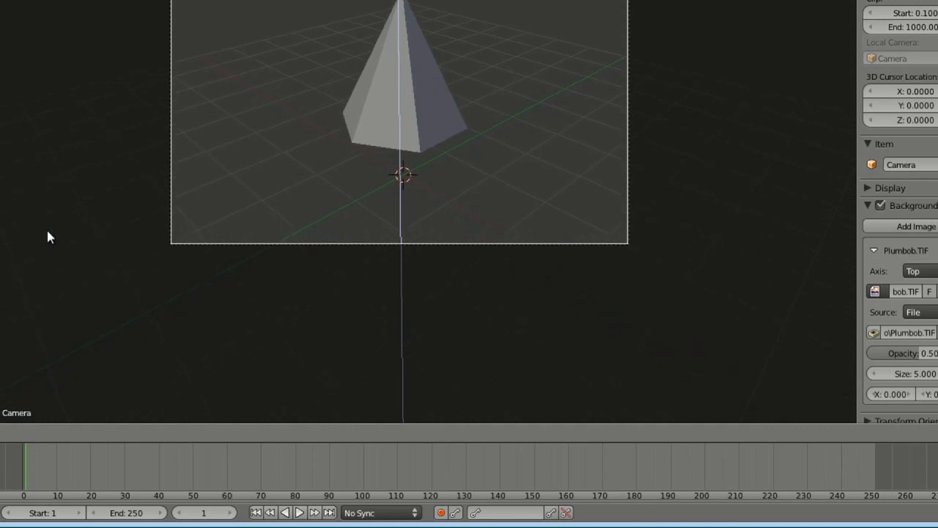
{"action": "left_click", "coordinate": [46, 226]}
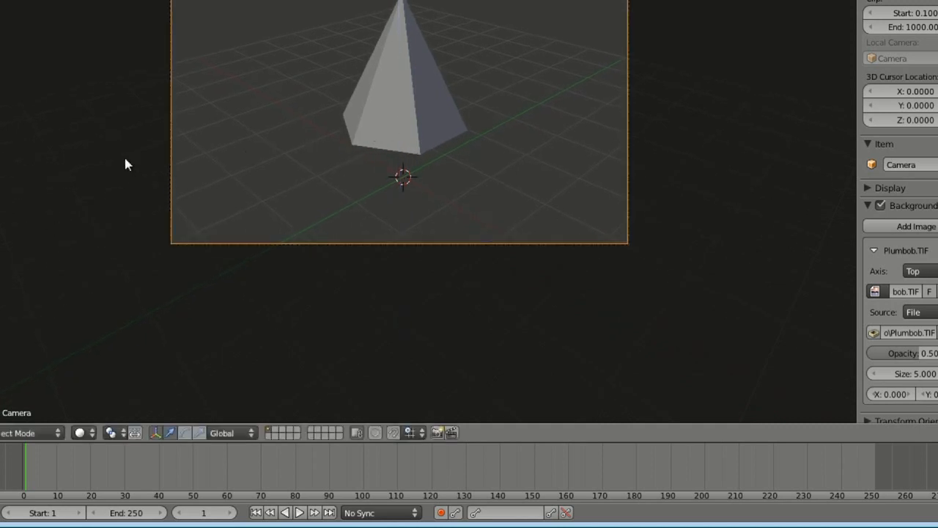
Step: Pull the camera back slightly in the XY plane and raise it 0.307 along Z, to location X 5.762, Y -5.498, Z 4.833
{"action": "key", "text": "g"}
{"action": "key", "text": "z"}
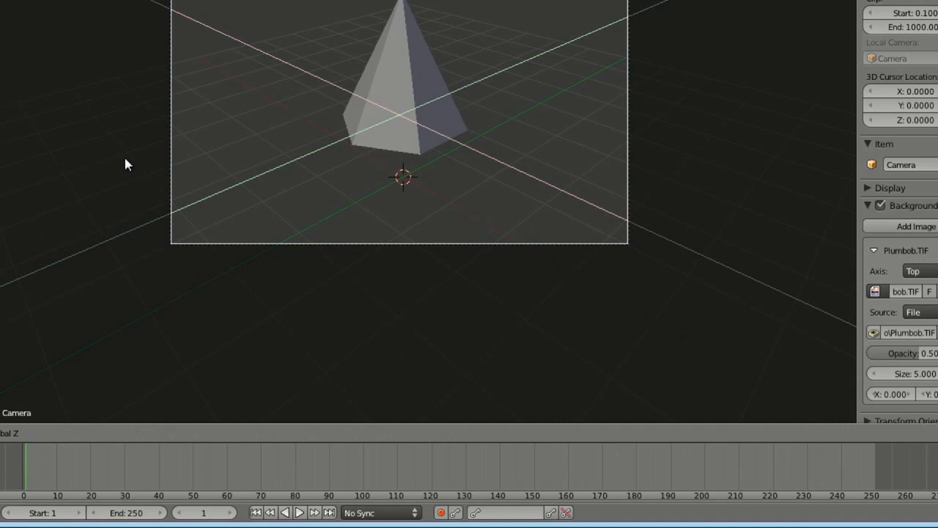
{"action": "left_click", "coordinate": [122, 209]}
{"action": "key", "text": "g"}
{"action": "key", "text": "z"}
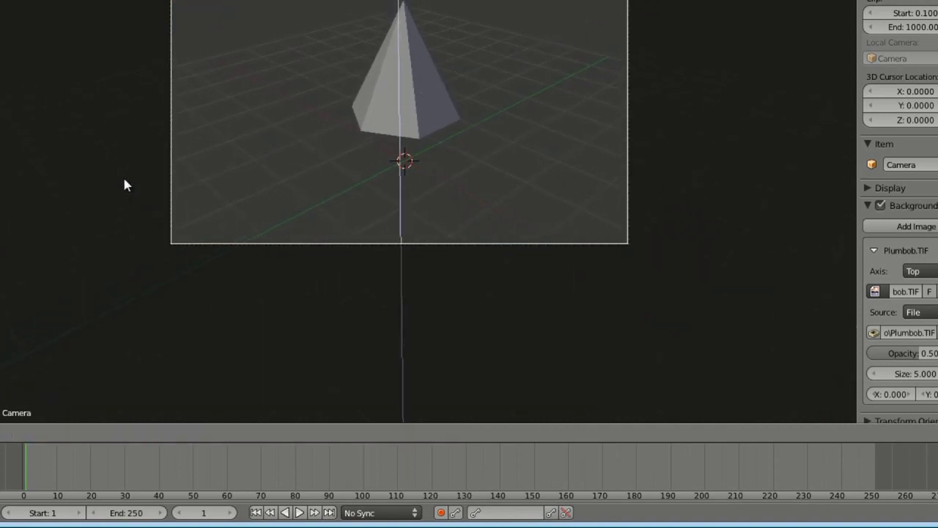
{"action": "left_click", "coordinate": [124, 185]}
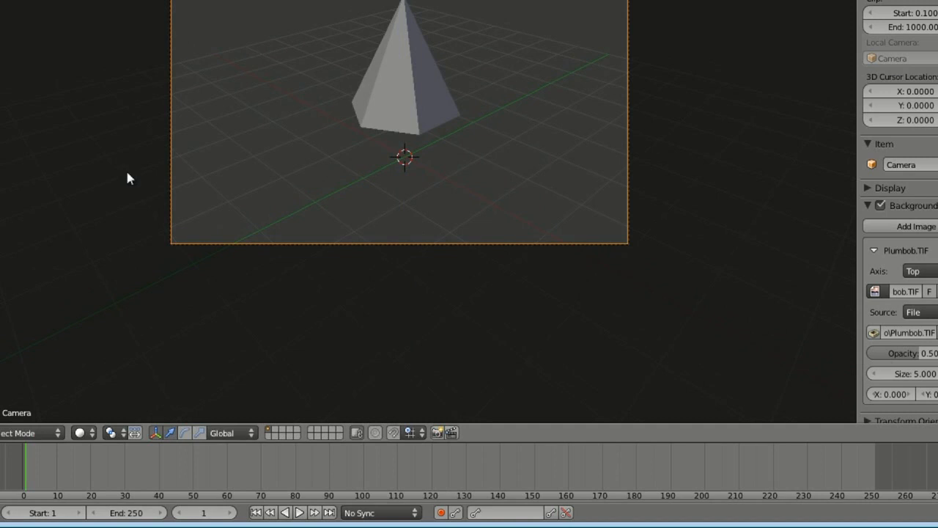
Step: Leave the camera view and select the Plumbob pyramid in Object Mode
{"action": "middle_click_drag", "start_coordinate": [256, 209], "coordinate": [289, 123]}
{"action": "middle_click_drag", "start_coordinate": [243, 227], "coordinate": [344, 191]}
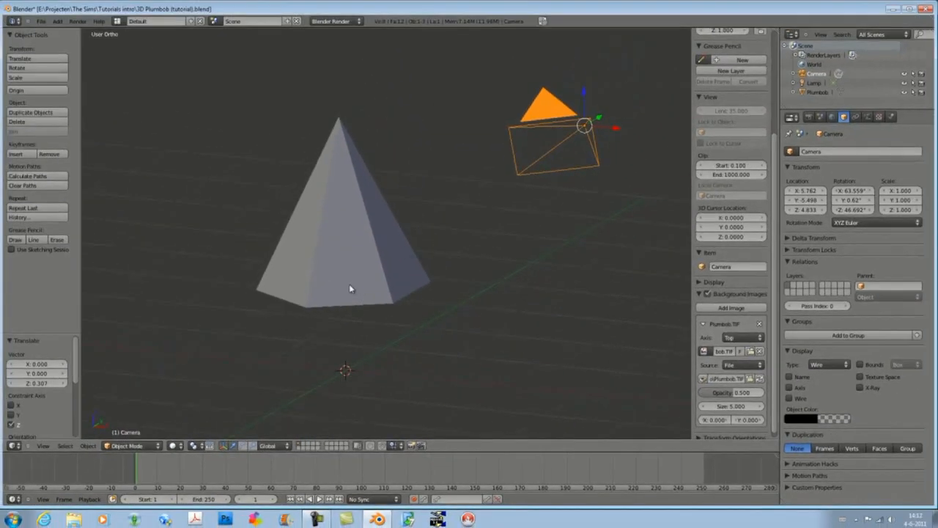
{"action": "scroll", "coordinate": [349, 288], "scroll_direction": "down", "scroll_amount": 4}
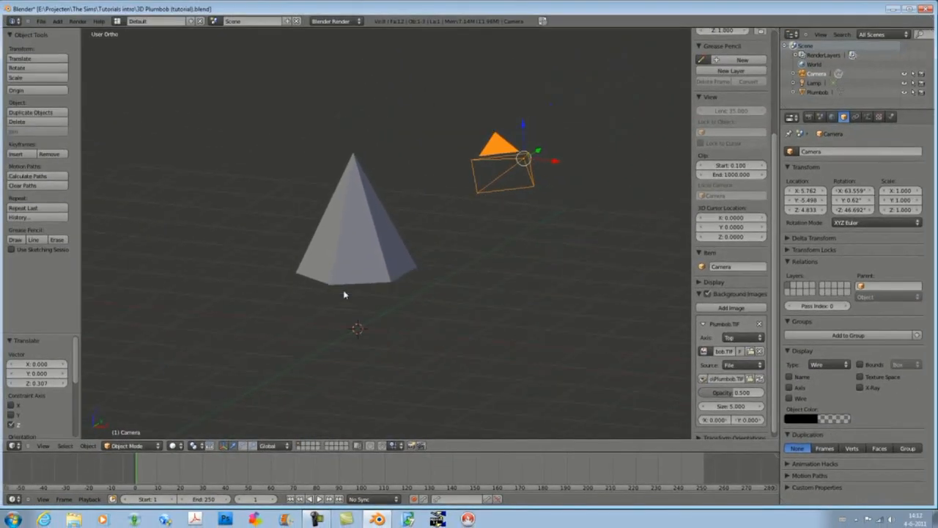
{"action": "right_click", "coordinate": [355, 247]}
{"action": "scroll", "coordinate": [329, 306], "scroll_direction": "up", "scroll_amount": 3}
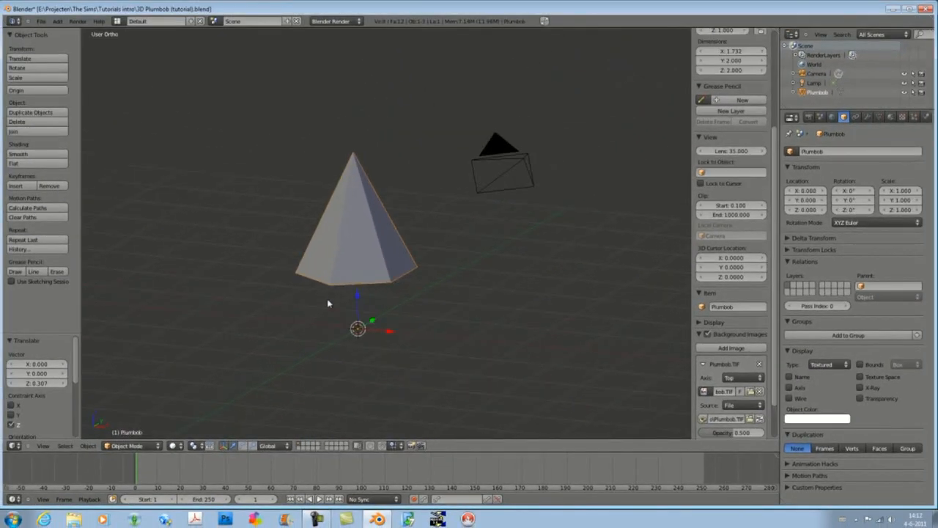
{"action": "mouse_move", "coordinate": [329, 306]}
{"action": "middle_mouse_down"}
{"action": "mouse_move", "coordinate": [304, 267]}
{"action": "mouse_move", "coordinate": [325, 295]}
{"action": "middle_mouse_up"}
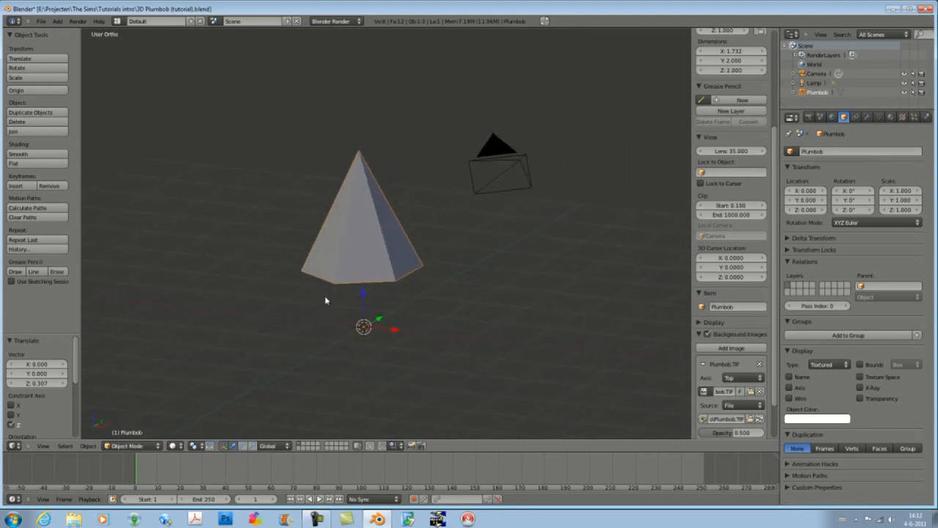
Step: In Edit Mode, move the centre vertex of the pyramid's base -2 along the Z axis and deselect everything
{"action": "key", "text": "Tab"}
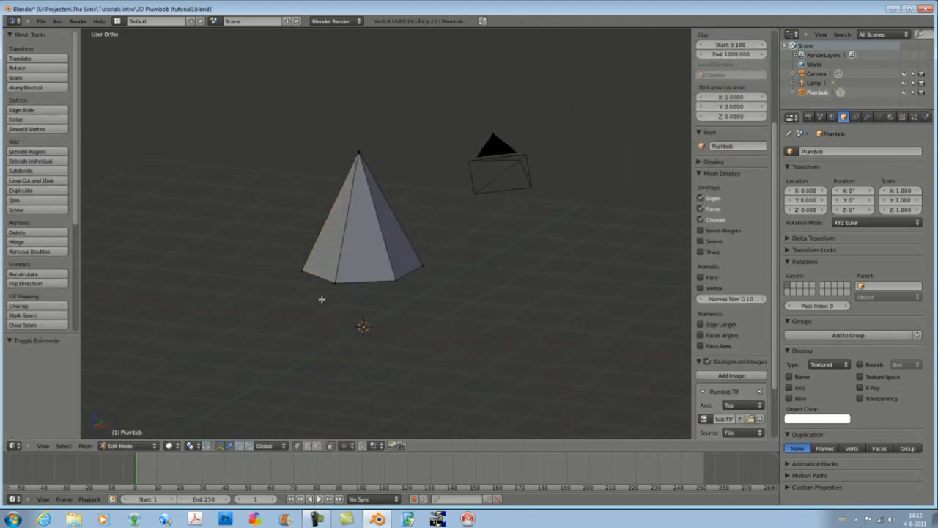
{"action": "middle_click_drag", "start_coordinate": [329, 308], "coordinate": [360, 242]}
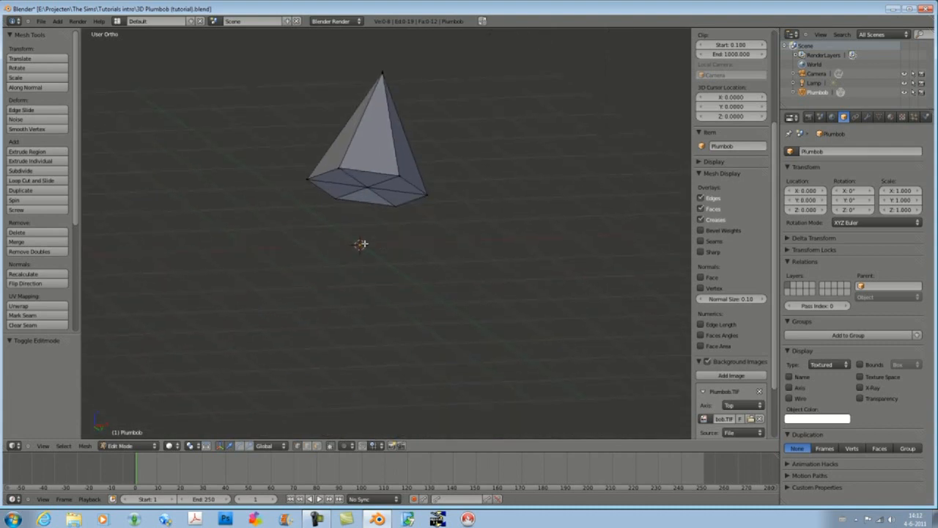
{"action": "middle_click_drag", "start_coordinate": [340, 189], "coordinate": [366, 259]}
{"action": "middle_click_drag", "start_coordinate": [379, 324], "coordinate": [356, 246], "text": "shift"}
{"action": "scroll", "coordinate": [366, 276], "scroll_direction": "up", "scroll_amount": 4}
{"action": "right_click", "coordinate": [354, 317]}
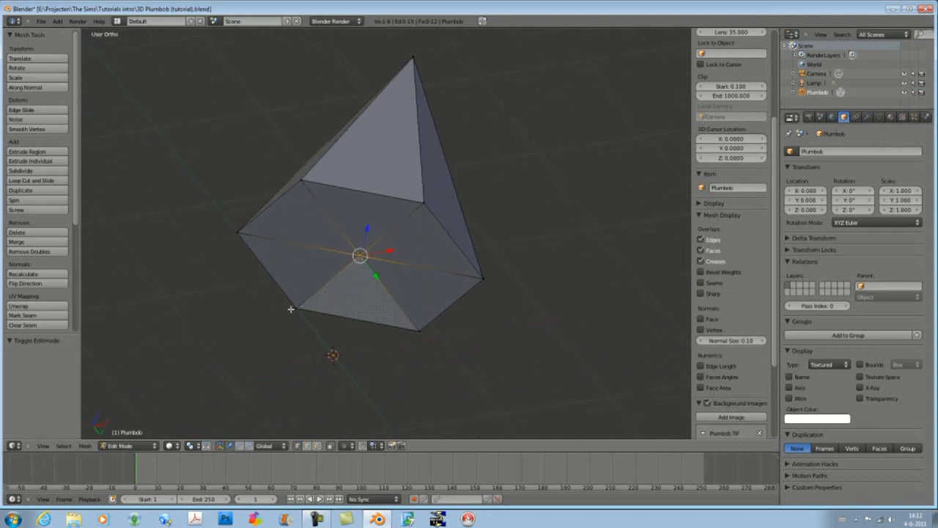
{"action": "key", "text": "g"}
{"action": "key", "text": "z"}
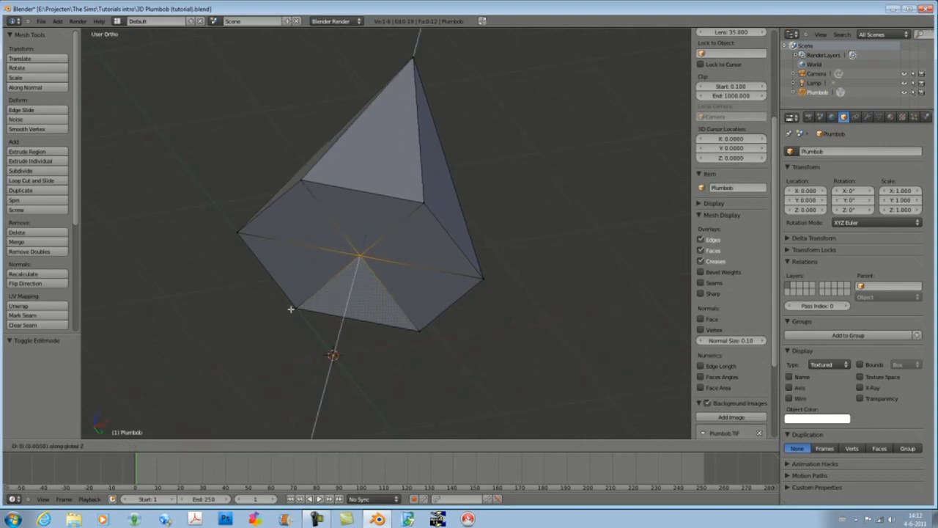
{"action": "type", "text": "-2"}
{"action": "key", "text": "Return"}
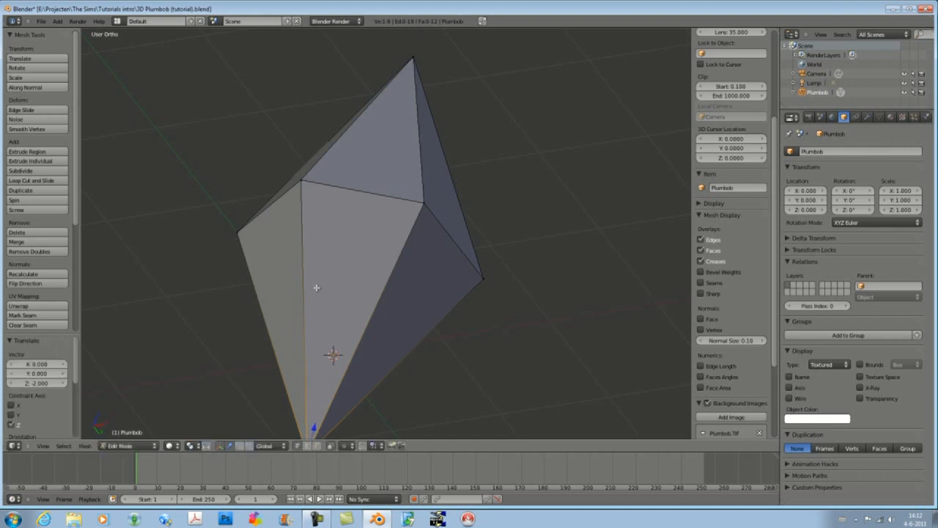
{"action": "scroll", "coordinate": [314, 283], "scroll_direction": "down", "scroll_amount": 3}
{"action": "mouse_move", "coordinate": [317, 284]}
{"action": "middle_mouse_down"}
{"action": "mouse_move", "coordinate": [338, 293]}
{"action": "mouse_move", "coordinate": [362, 207]}
{"action": "mouse_move", "coordinate": [359, 290]}
{"action": "mouse_move", "coordinate": [327, 299]}
{"action": "mouse_move", "coordinate": [412, 279]}
{"action": "mouse_move", "coordinate": [341, 294]}
{"action": "mouse_move", "coordinate": [331, 279]}
{"action": "middle_mouse_up"}
{"action": "key", "text": "a"}
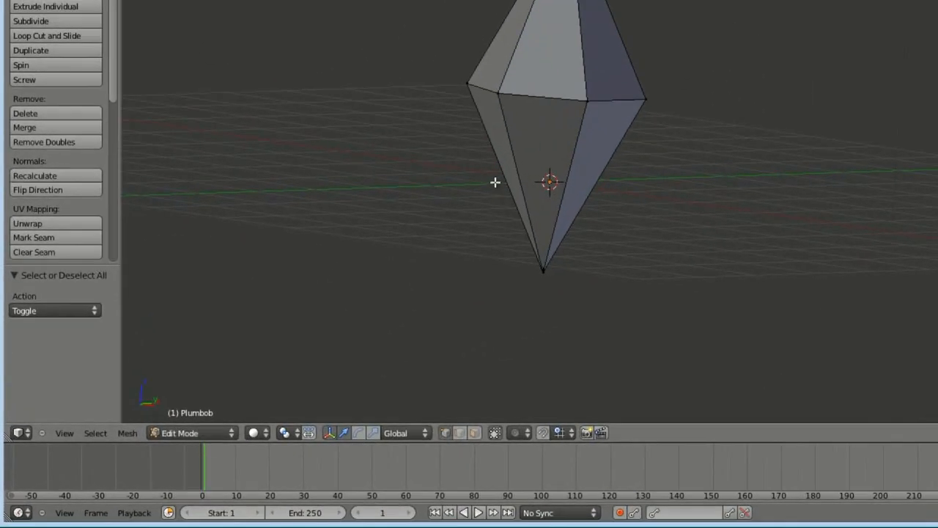
Step: Render a test image of the plumbob from the camera view and close the render result
{"action": "middle_click_drag", "start_coordinate": [494, 182], "coordinate": [487, 228]}
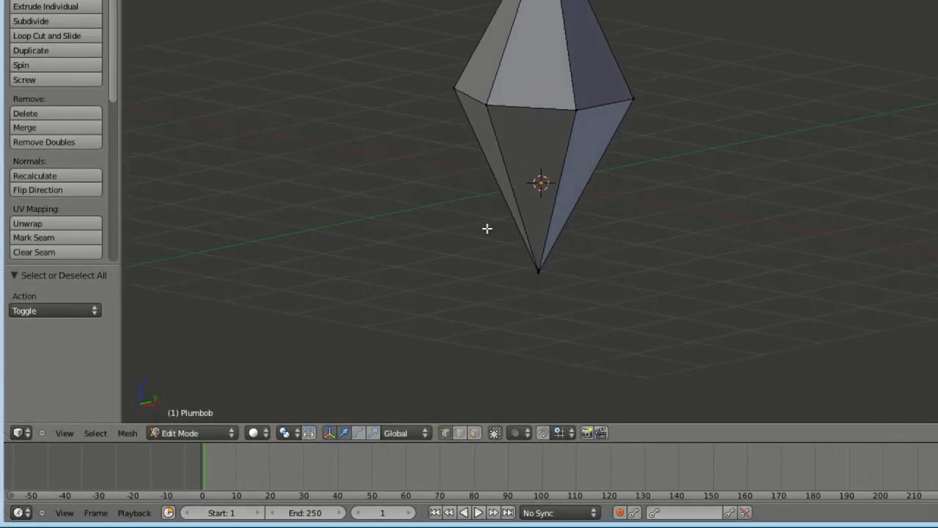
{"action": "left_click", "coordinate": [77, 434]}
{"action": "left_click", "coordinate": [81, 381]}
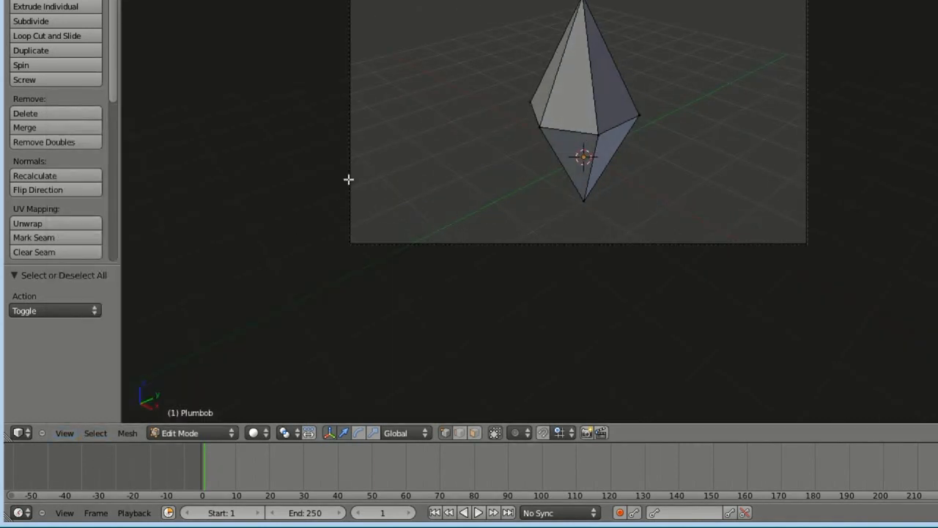
{"action": "key", "text": "F12"}
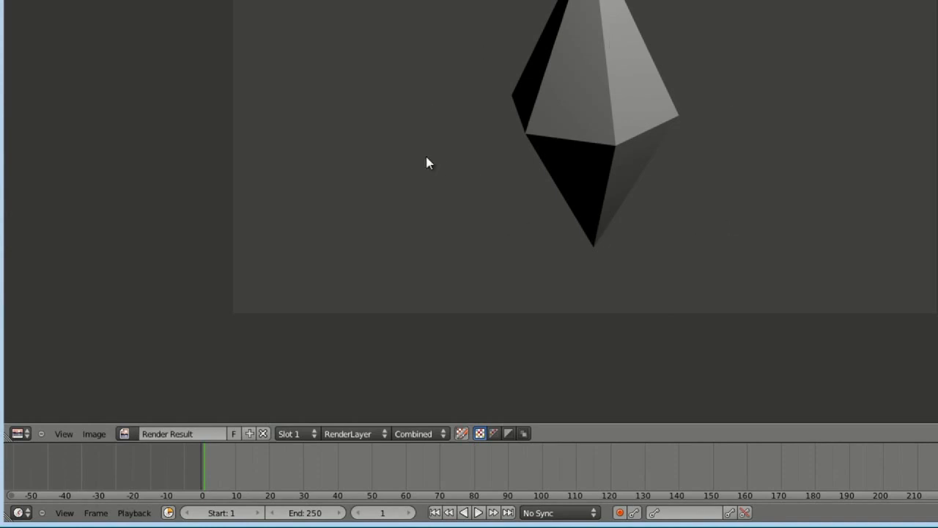
{"action": "key", "text": "Escape"}
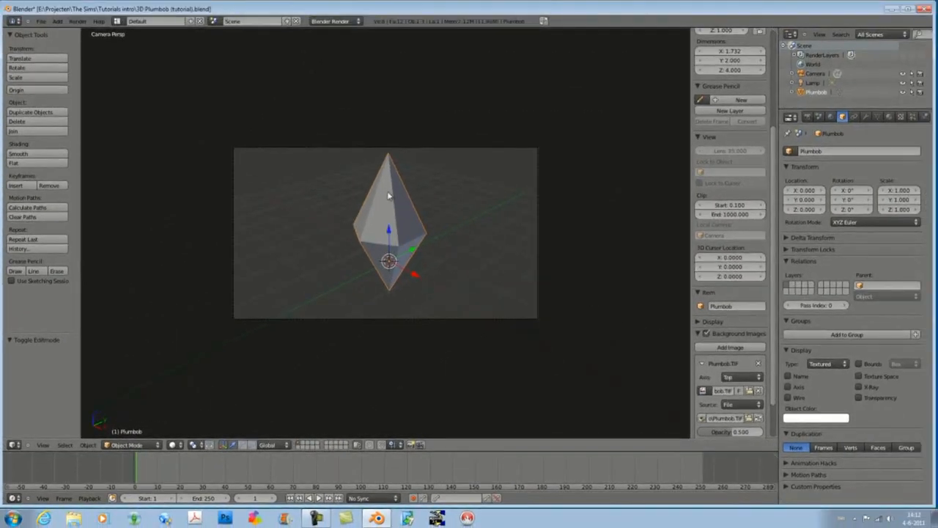
Step: Switch to Windows Explorer and open the video EA intro (315 frames Pinnacle) from E:\Projecten\The Sims\Tutorials intro
{"action": "left_click", "coordinate": [13, 518]}
{"action": "left_click", "coordinate": [235, 410]}
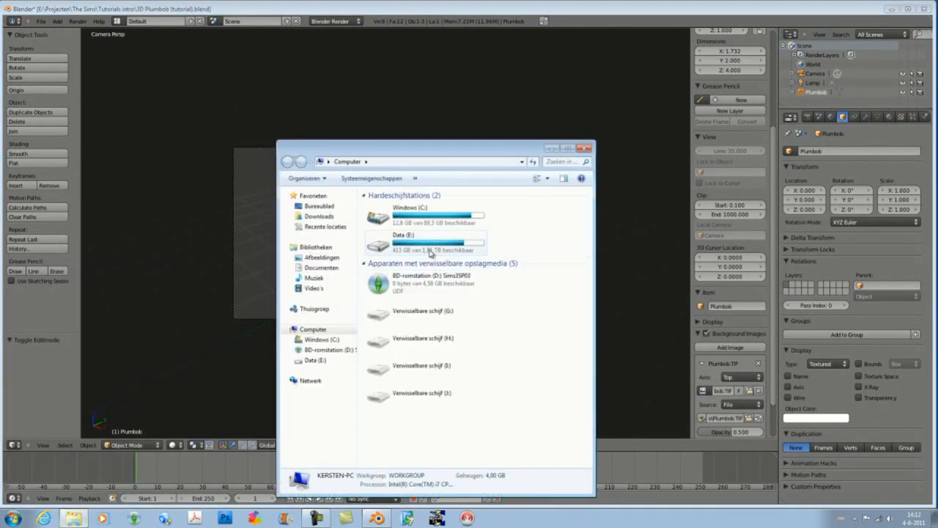
{"action": "double_click", "coordinate": [402, 242]}
{"action": "double_click", "coordinate": [390, 333]}
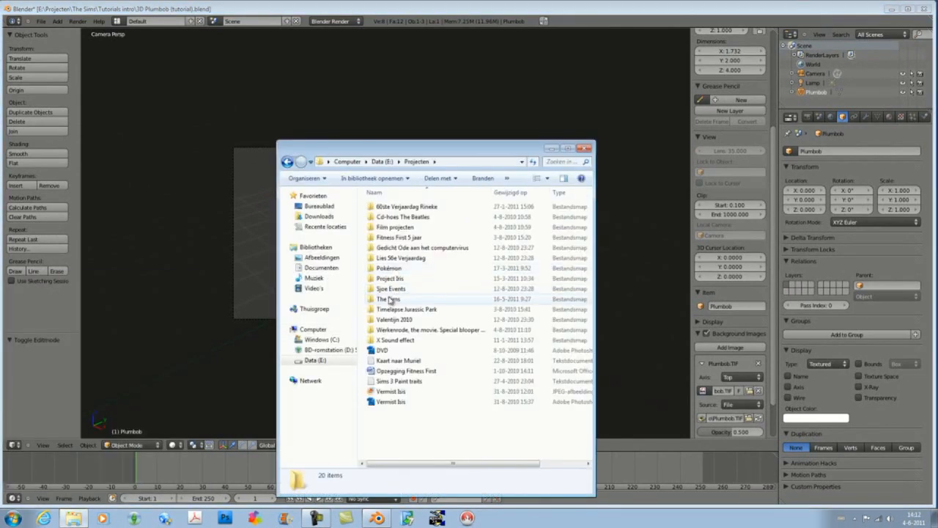
{"action": "double_click", "coordinate": [390, 301]}
{"action": "double_click", "coordinate": [389, 321]}
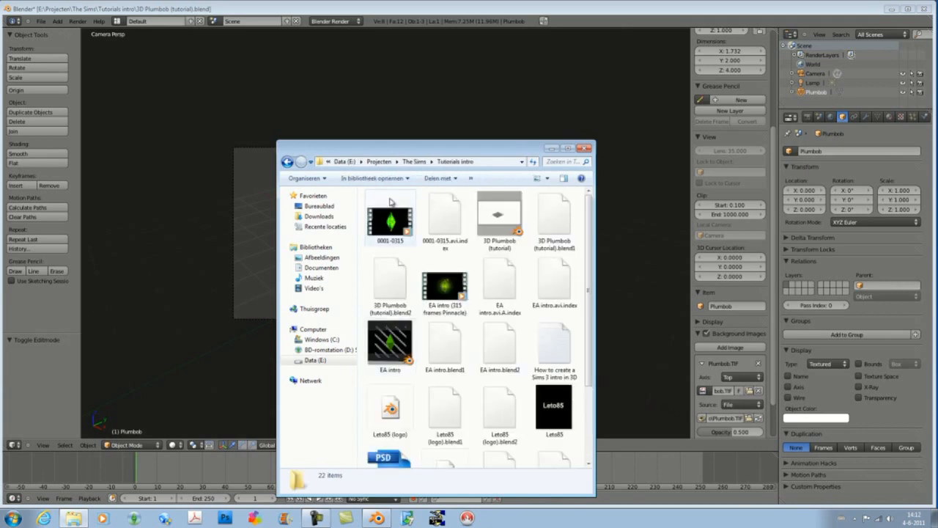
{"action": "double_click", "coordinate": [445, 286]}
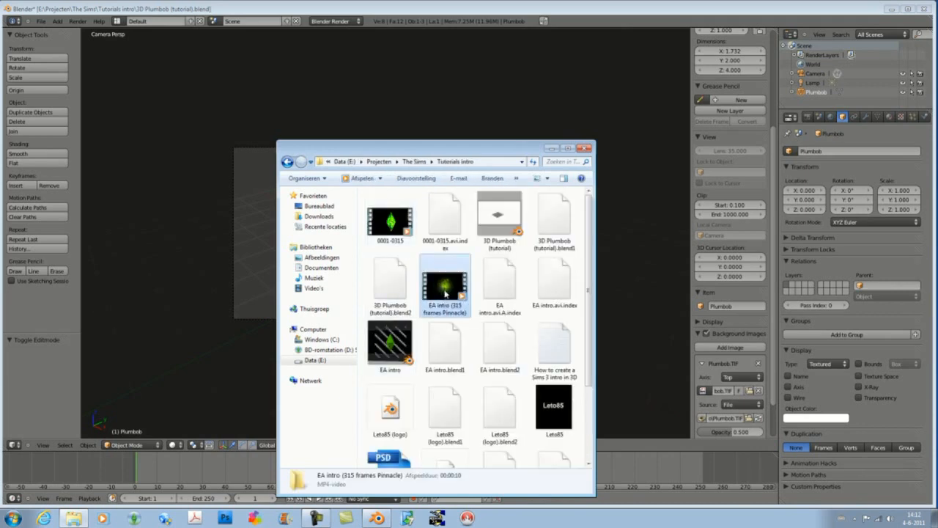
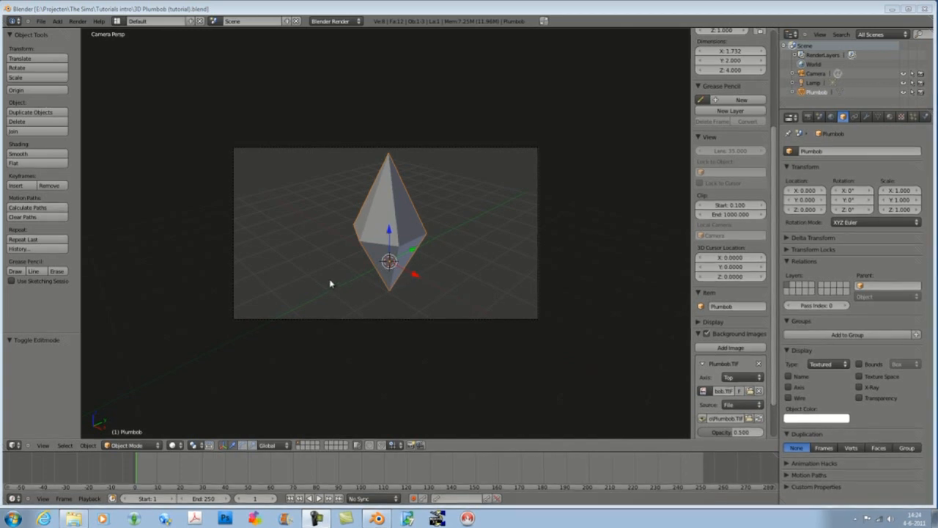
Step: Show the Plumbob mesh as a wireframe in Edit Mode and set the selection mode to Edge
{"action": "middle_click_drag", "start_coordinate": [314, 274], "coordinate": [349, 237]}
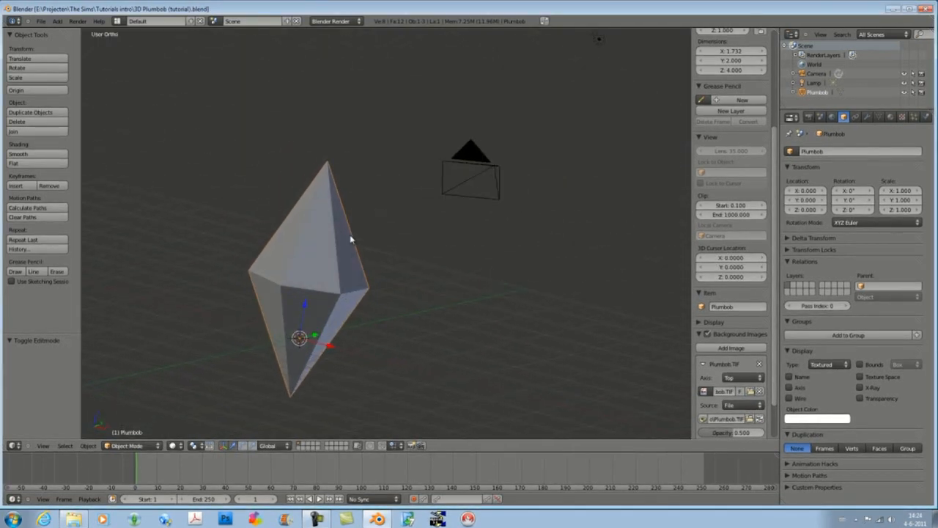
{"action": "middle_click_drag", "start_coordinate": [348, 295], "coordinate": [276, 270]}
{"action": "middle_click_drag", "start_coordinate": [281, 224], "coordinate": [296, 252], "text": "shift"}
{"action": "middle_click_drag", "start_coordinate": [357, 232], "coordinate": [464, 251]}
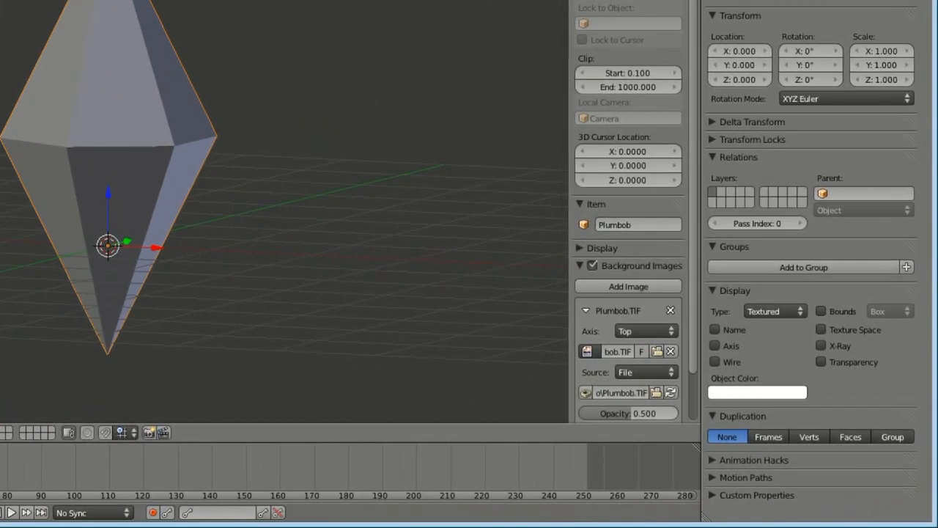
{"action": "key", "text": "Tab"}
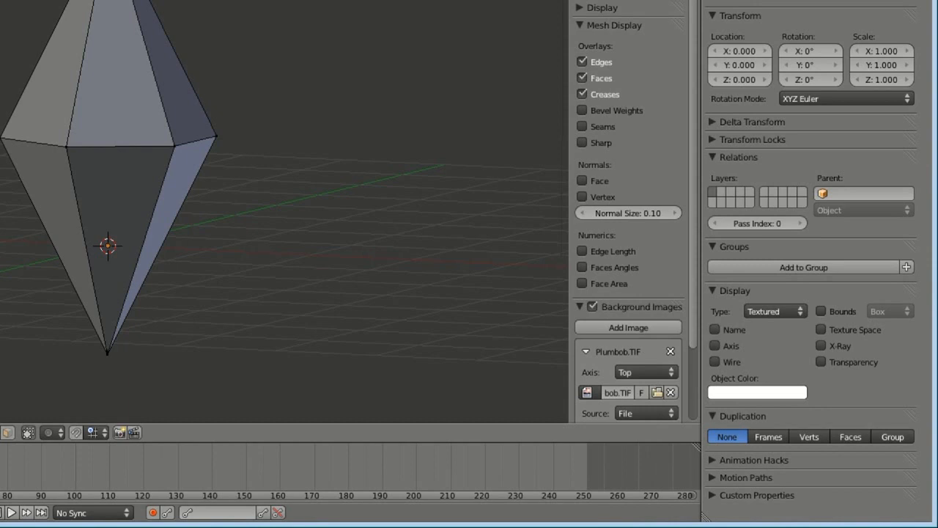
{"action": "key", "text": "z"}
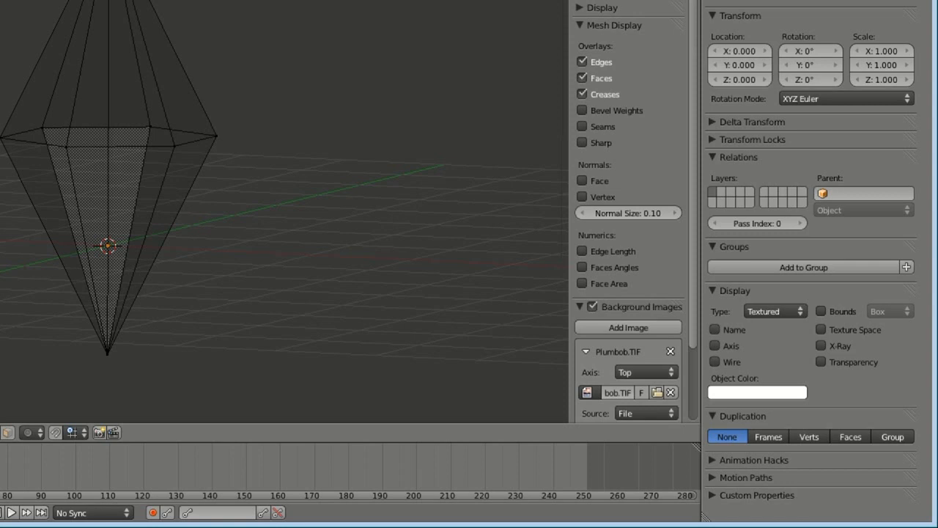
{"action": "key", "text": "ctrl+Tab"}
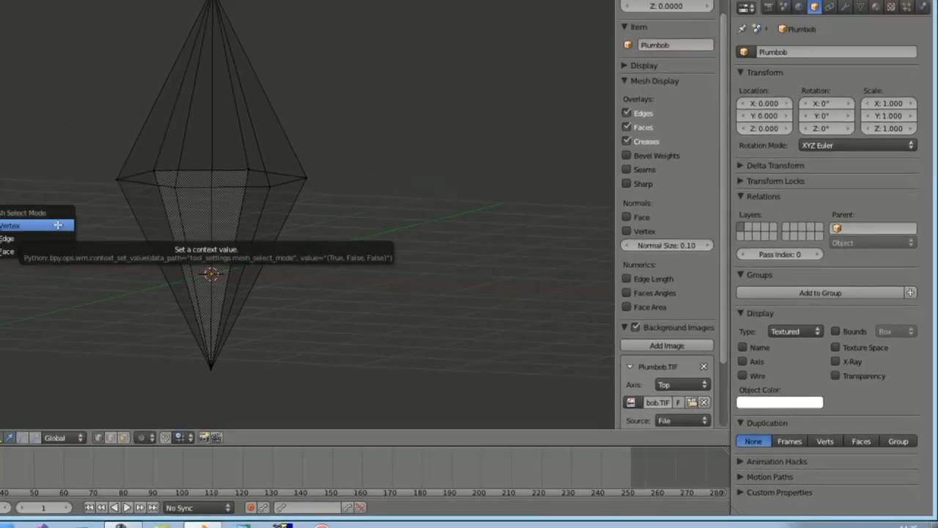
{"action": "left_click", "coordinate": [256, 292]}
{"action": "scroll", "coordinate": [328, 270], "scroll_direction": "up", "scroll_amount": 5}
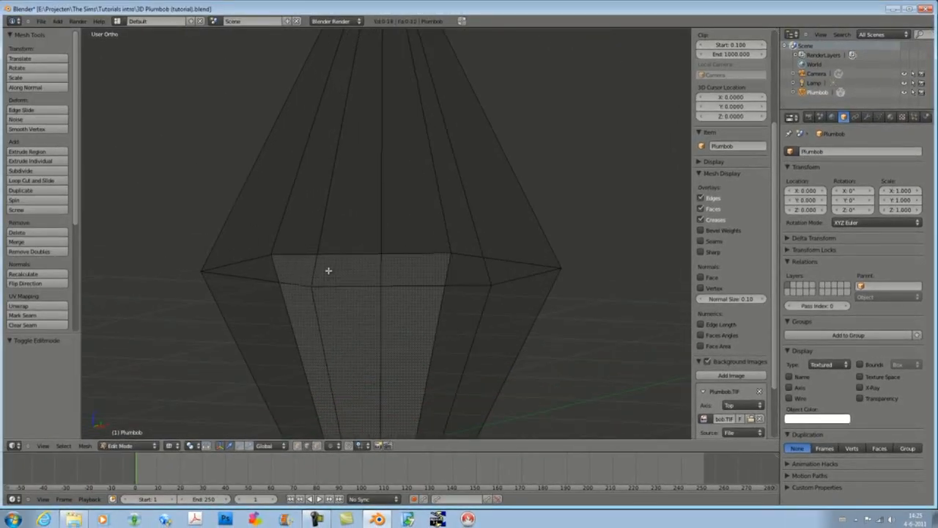
{"action": "right_click", "coordinate": [384, 231]}
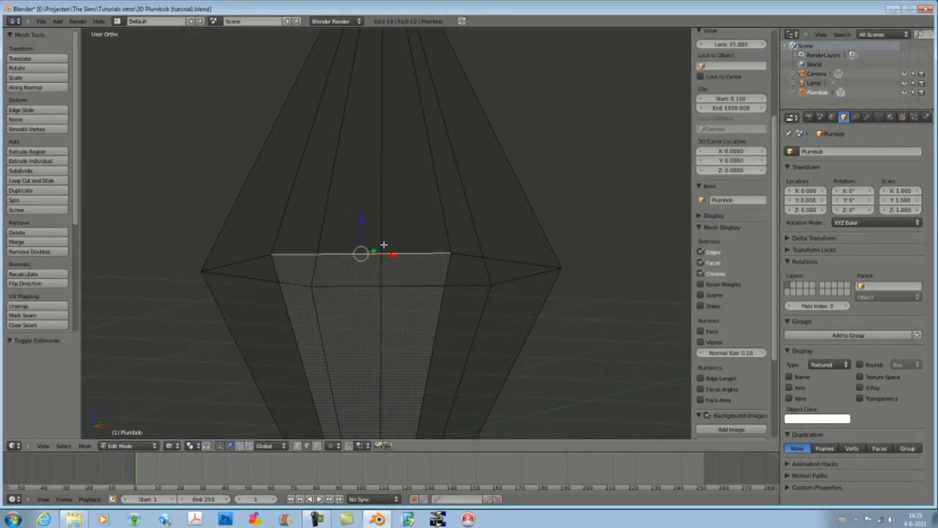
{"action": "scroll", "coordinate": [377, 230], "scroll_direction": "up", "scroll_amount": 6}
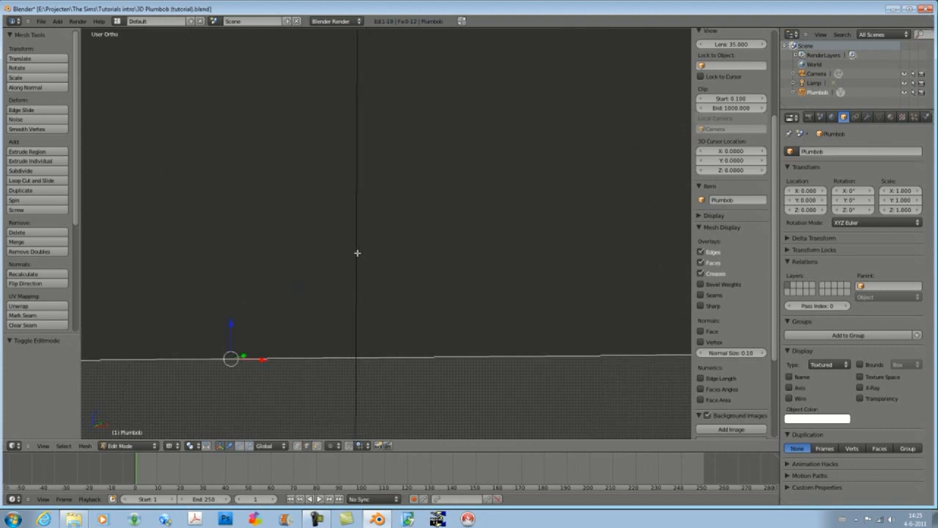
{"action": "scroll", "coordinate": [352, 274], "scroll_direction": "down", "scroll_amount": 5}
{"action": "key", "text": "ctrl+Tab"}
{"action": "left_click", "coordinate": [356, 289]}
{"action": "mouse_move", "coordinate": [360, 299]}
{"action": "middle_mouse_down"}
{"action": "mouse_move", "coordinate": [341, 291]}
{"action": "mouse_move", "coordinate": [379, 335]}
{"action": "mouse_move", "coordinate": [329, 228]}
{"action": "mouse_move", "coordinate": [352, 200]}
{"action": "middle_mouse_up"}
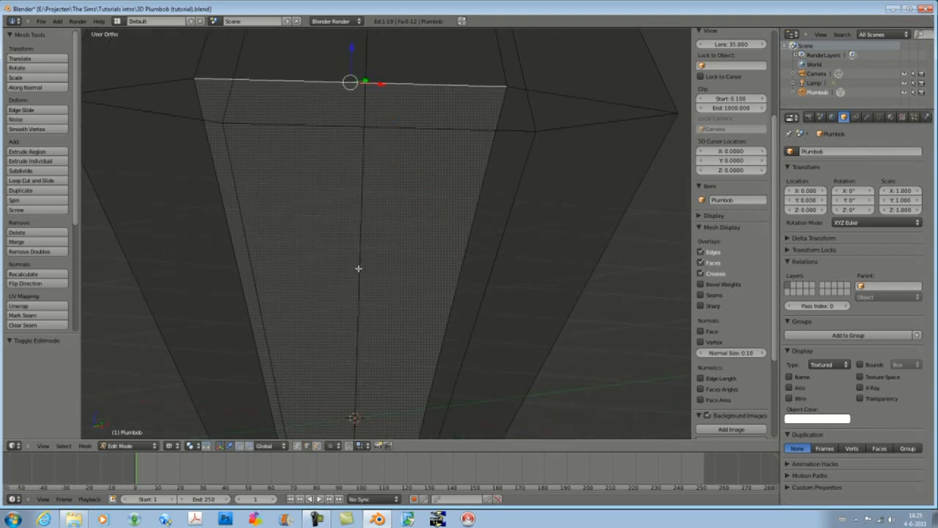
Step: Delete the internal vertical edge that runs through the plumbob from its upper tip to its lower tip
{"action": "middle_click_drag", "start_coordinate": [317, 224], "coordinate": [310, 295], "text": "shift"}
{"action": "scroll", "coordinate": [326, 260], "scroll_direction": "down", "scroll_amount": 5}
{"action": "scroll", "coordinate": [327, 260], "scroll_direction": "down", "scroll_amount": 5}
{"action": "middle_click_drag", "start_coordinate": [333, 188], "coordinate": [354, 253], "text": "shift"}
{"action": "scroll", "coordinate": [376, 217], "scroll_direction": "up", "scroll_amount": 5}
{"action": "middle_click_drag", "start_coordinate": [387, 211], "coordinate": [406, 213]}
{"action": "middle_click_drag", "start_coordinate": [262, 147], "coordinate": [245, 389]}
{"action": "right_click", "coordinate": [194, 102]}
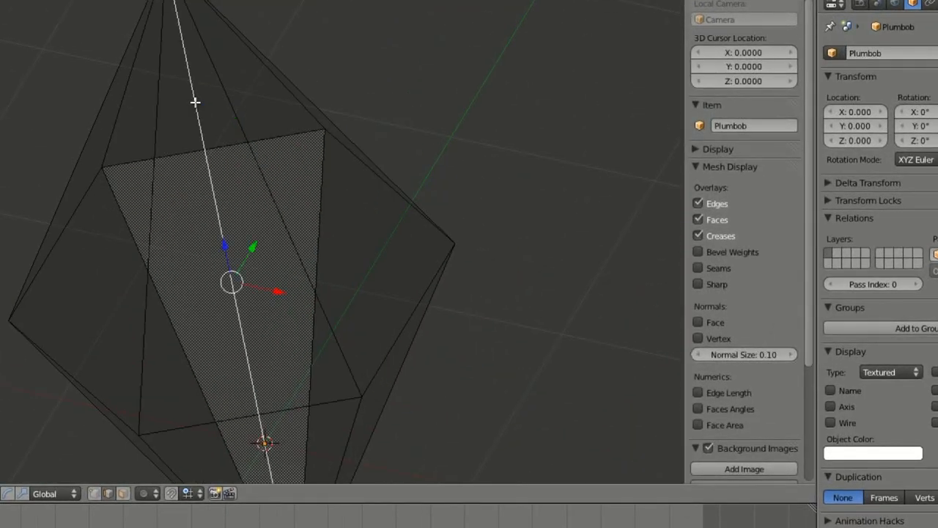
{"action": "middle_click_drag", "start_coordinate": [184, 279], "coordinate": [175, 241], "text": "shift"}
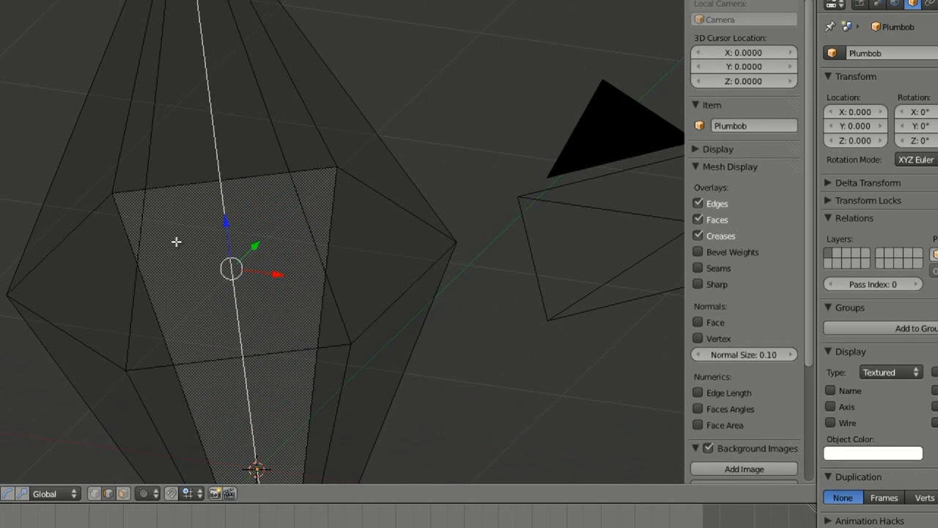
{"action": "key", "text": "x"}
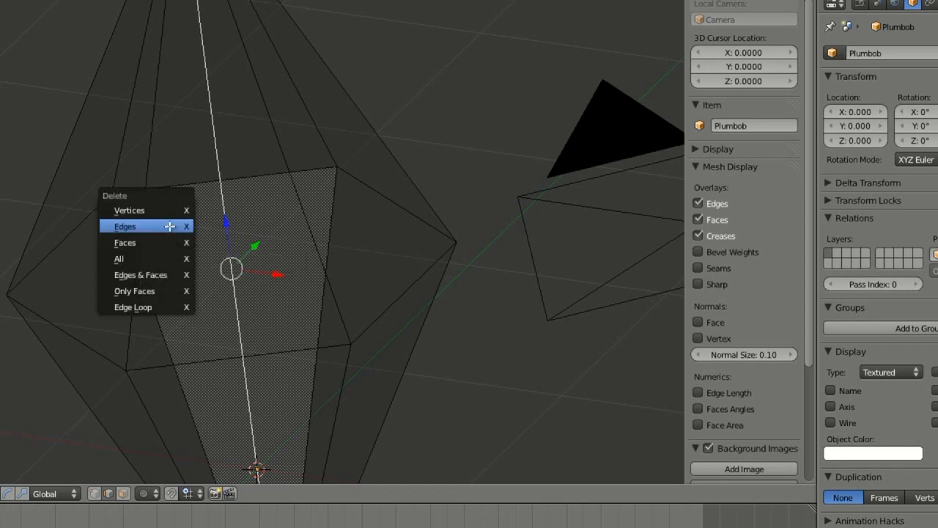
{"action": "left_click", "coordinate": [169, 227]}
Step: Duplicate the entire plumbob mesh, leaving the copy in its original position
{"action": "middle_click_drag", "start_coordinate": [164, 300], "coordinate": [148, 269], "text": "shift"}
{"action": "scroll", "coordinate": [176, 258], "scroll_direction": "down", "scroll_amount": 4}
{"action": "middle_click_drag", "start_coordinate": [130, 226], "coordinate": [132, 181]}
{"action": "middle_click_drag", "start_coordinate": [176, 332], "coordinate": [170, 230], "text": "shift"}
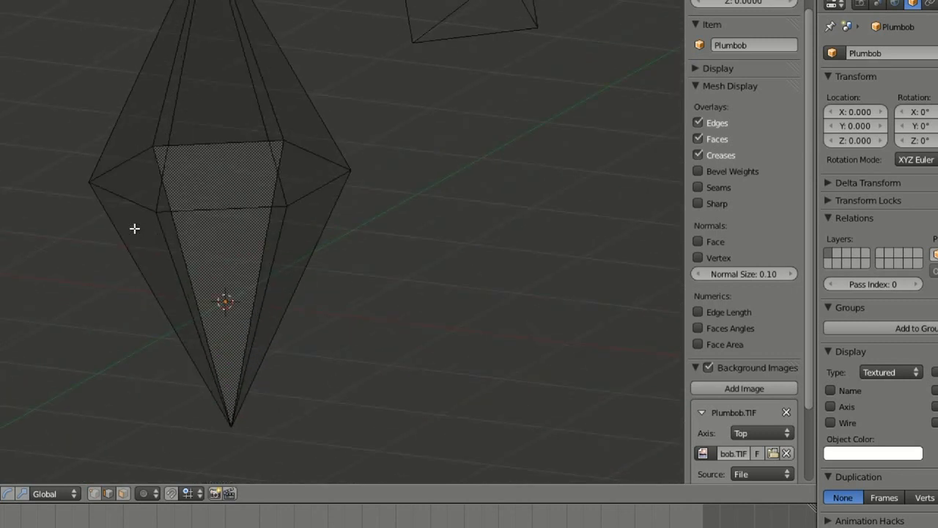
{"action": "key", "text": "a"}
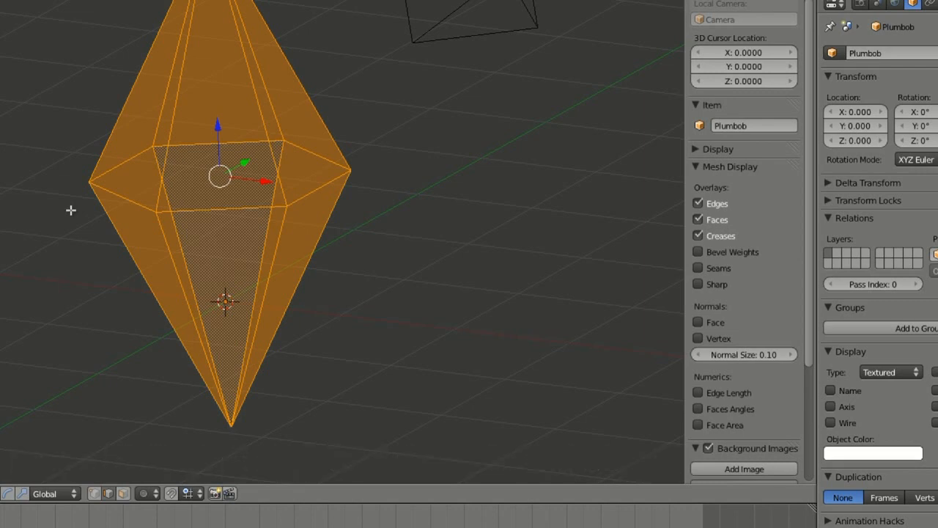
{"action": "key", "text": "shift+d"}
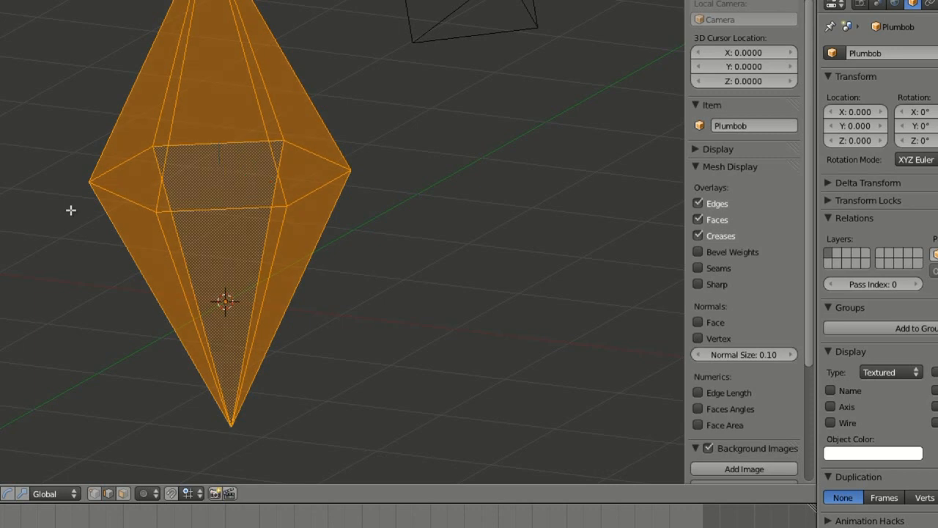
{"action": "right_click", "coordinate": [71, 210]}
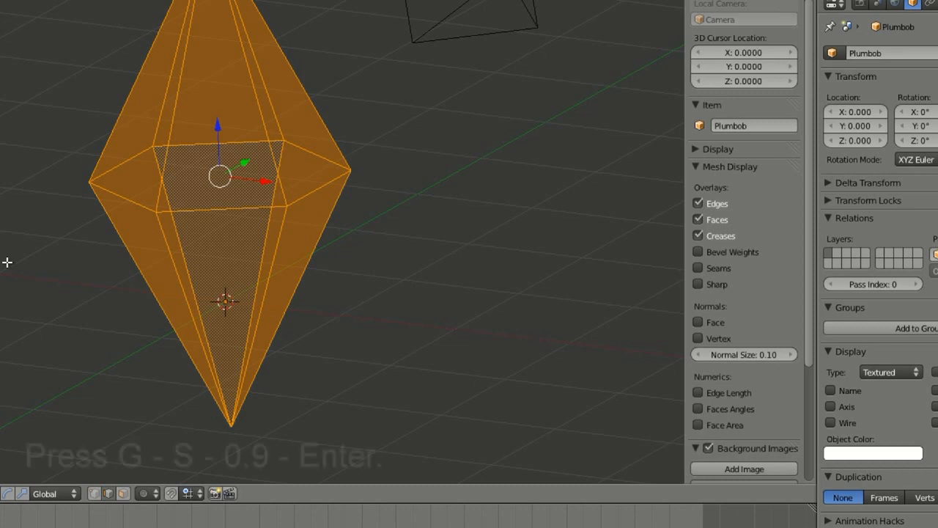
Step: Scale the duplicated inner mesh uniformly to 0.9
{"action": "key", "text": "g"}
{"action": "key", "text": "s"}
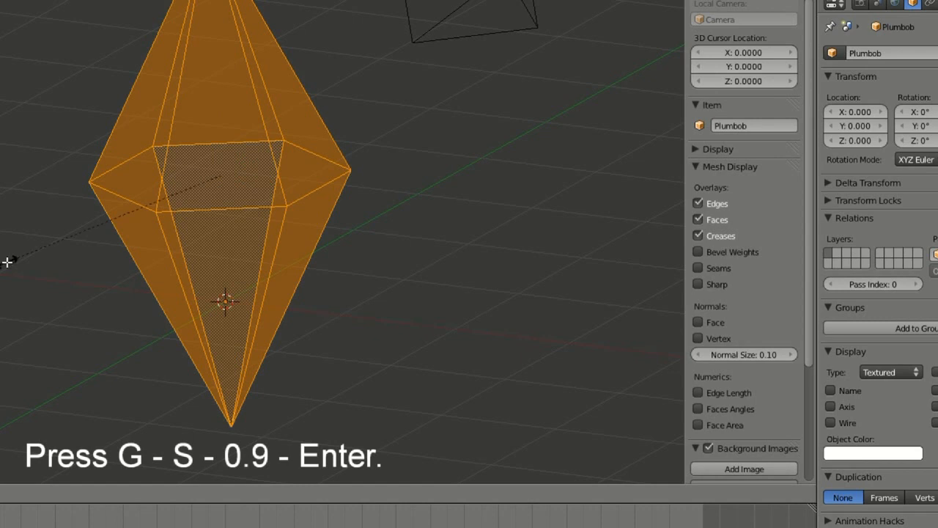
{"action": "type", "text": "0.9"}
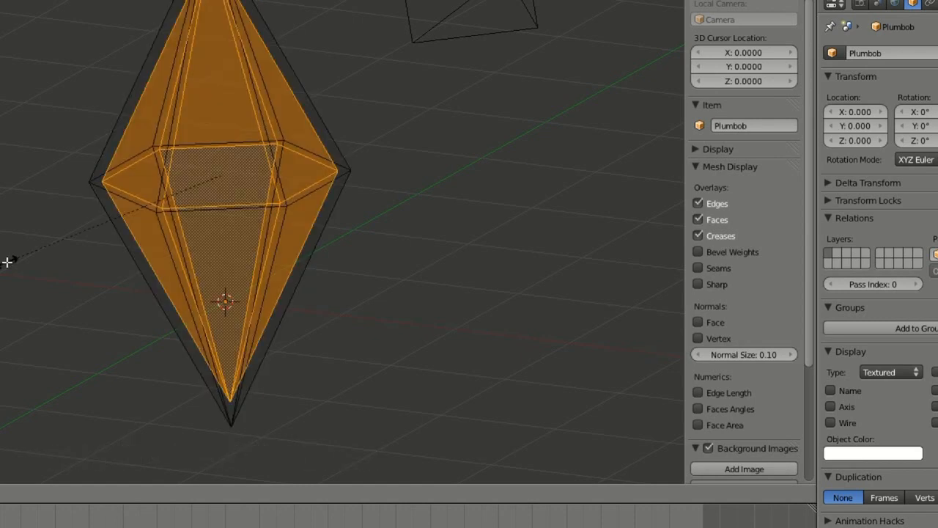
{"action": "key", "text": "Return"}
Step: In vertex selection mode, fill half of the inner plumbob's waist hexagon with a face from four adjacent inner corner vertices
{"action": "mouse_move", "coordinate": [71, 268]}
{"action": "middle_mouse_down"}
{"action": "mouse_move", "coordinate": [120, 259]}
{"action": "mouse_move", "coordinate": [70, 269]}
{"action": "middle_mouse_up"}
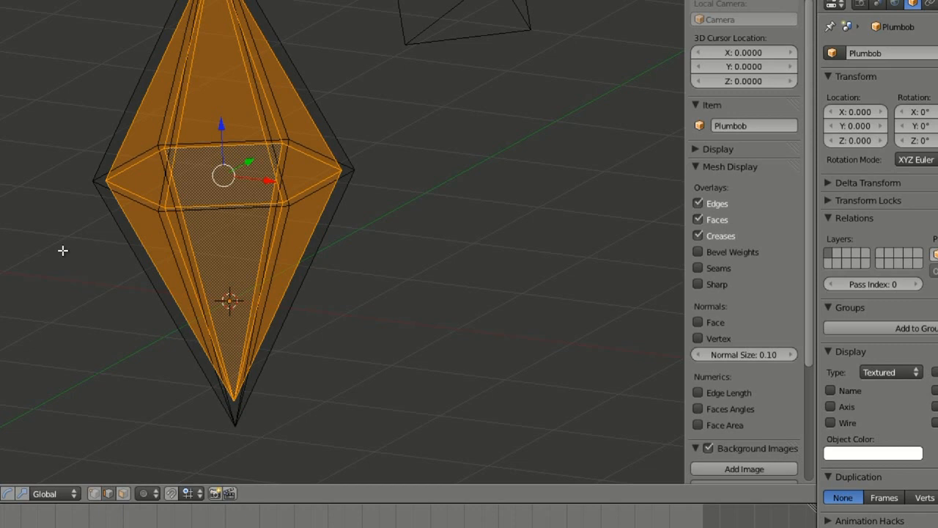
{"action": "key", "text": "ctrl+Tab"}
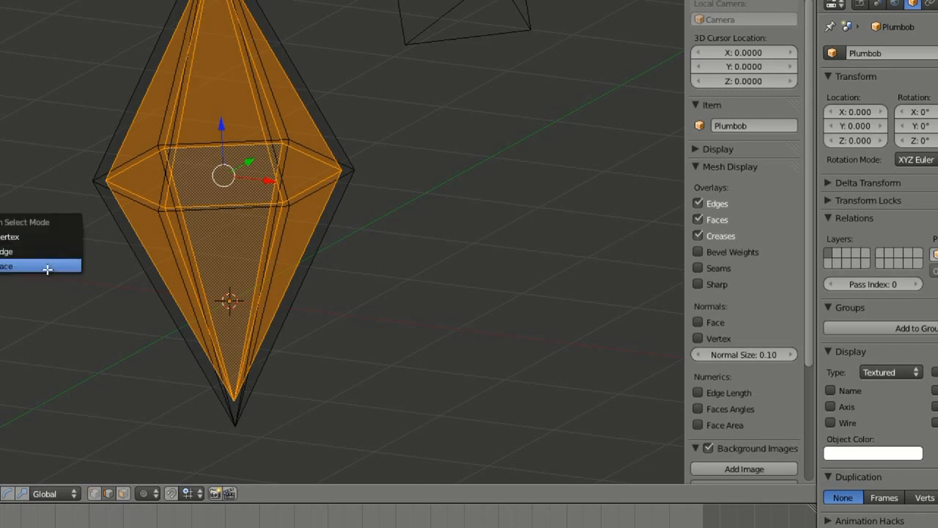
{"action": "left_click", "coordinate": [46, 236]}
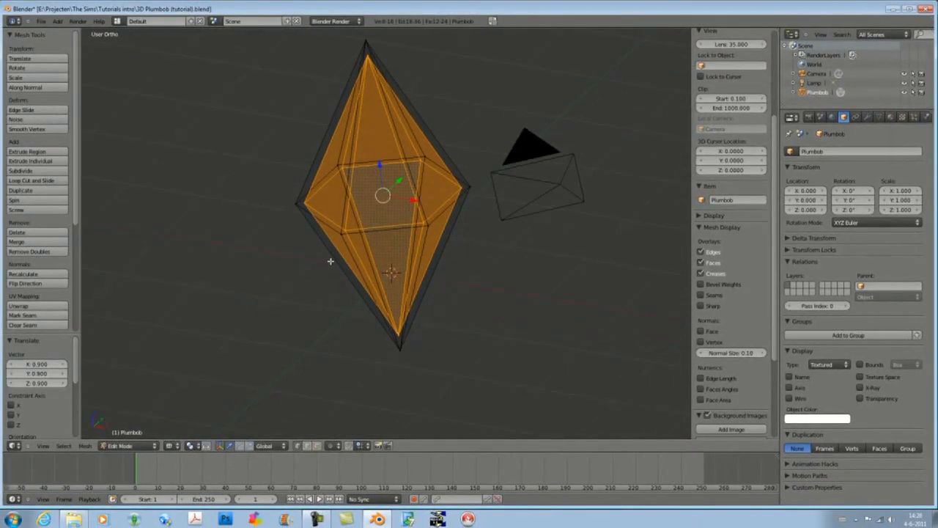
{"action": "scroll", "coordinate": [329, 261], "scroll_direction": "up", "scroll_amount": 3}
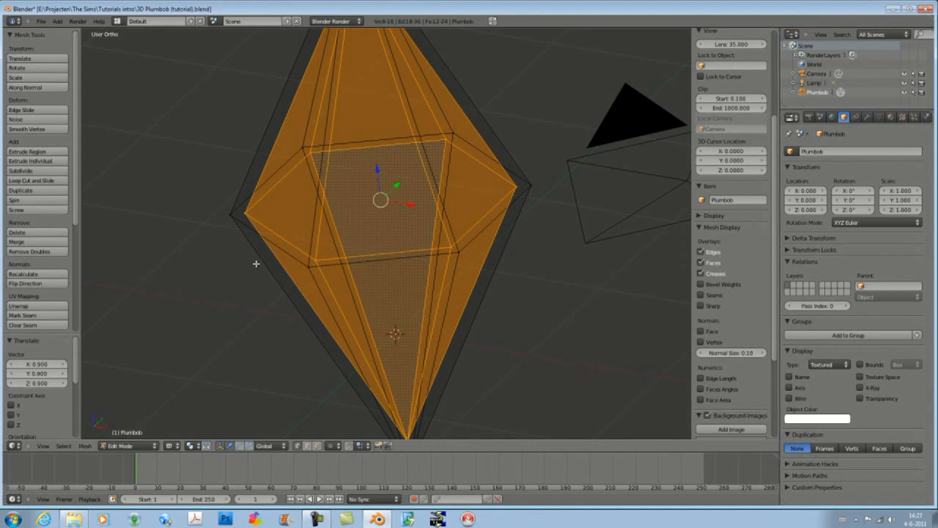
{"action": "scroll", "coordinate": [256, 263], "scroll_direction": "up", "scroll_amount": 2}
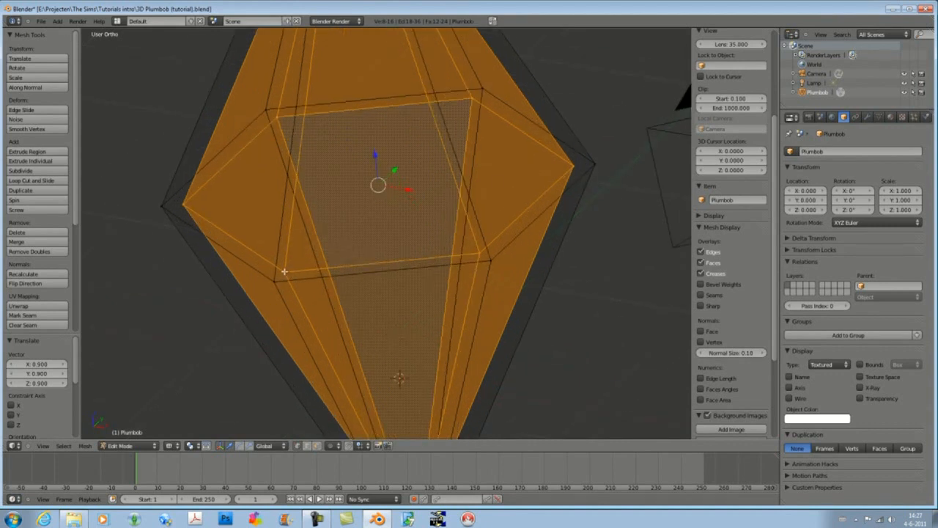
{"action": "right_click", "coordinate": [283, 272]}
{"action": "right_click", "coordinate": [187, 203], "text": "shift"}
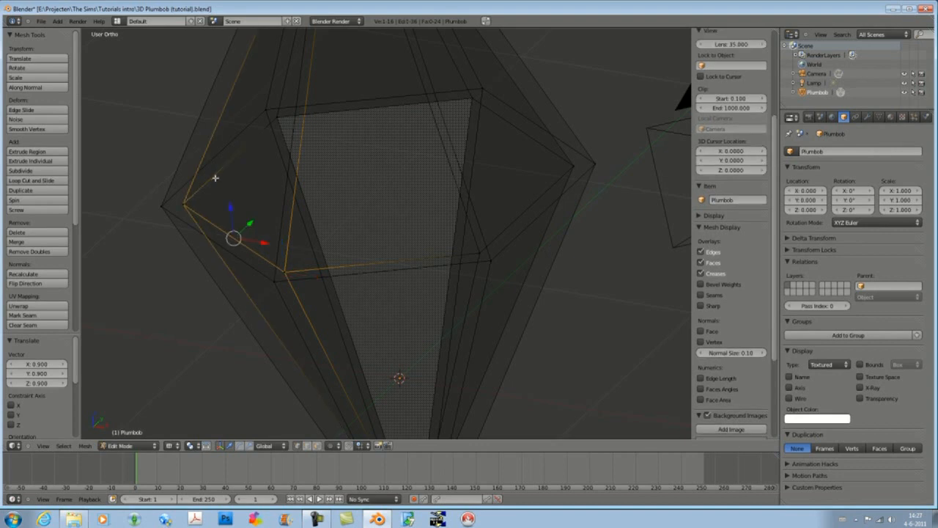
{"action": "right_click", "coordinate": [279, 122], "text": "shift"}
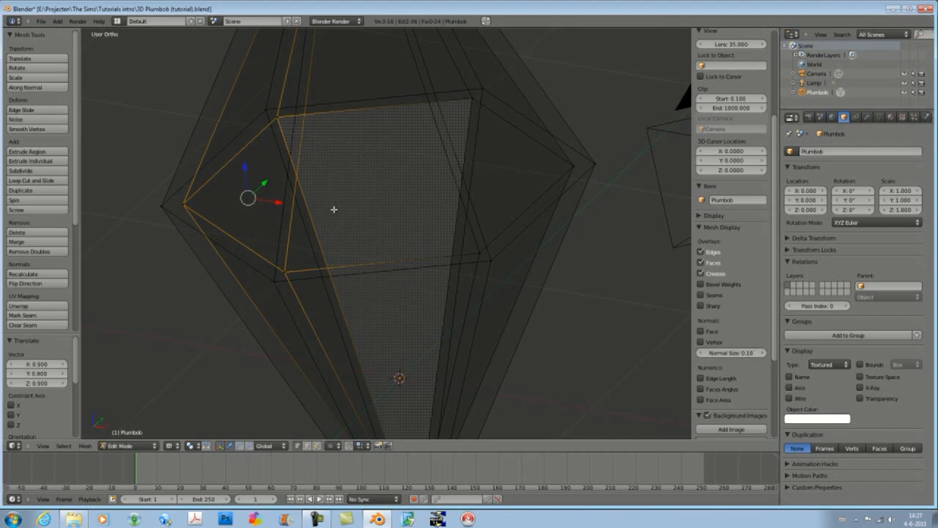
{"action": "key", "text": "f"}
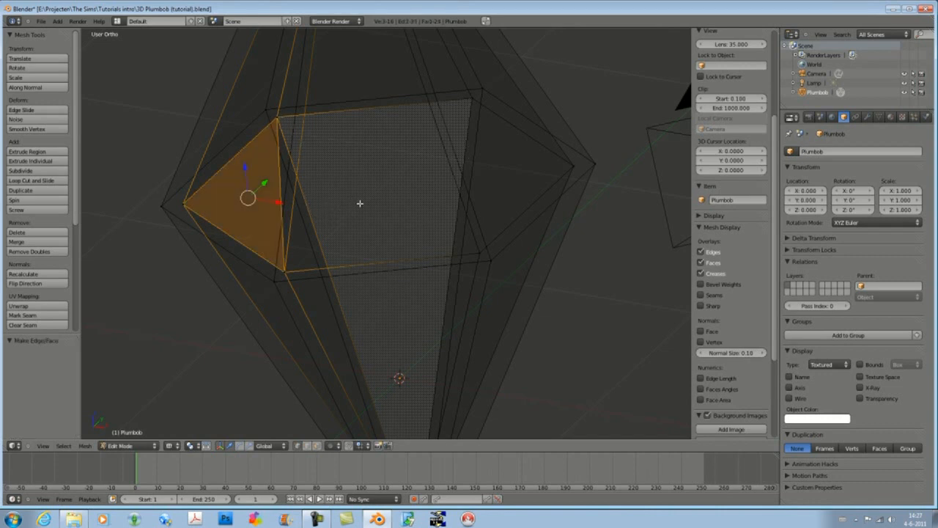
{"action": "key", "text": "ctrl+z"}
{"action": "right_click", "coordinate": [474, 99], "text": "shift"}
{"action": "key", "text": "f"}
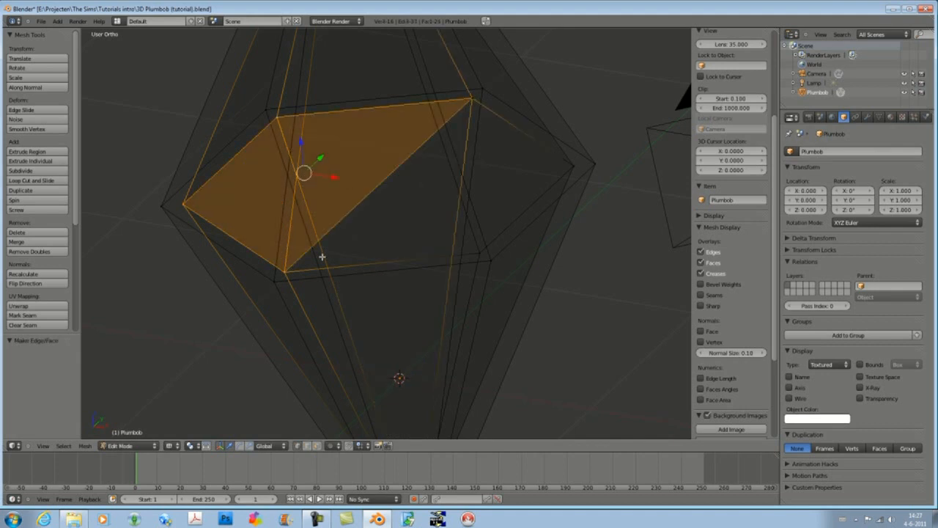
Step: Fill the remaining half of the inner waist hexagon with a second four-vertex face
{"action": "right_click", "coordinate": [283, 271]}
{"action": "right_click", "coordinate": [480, 251], "text": "shift"}
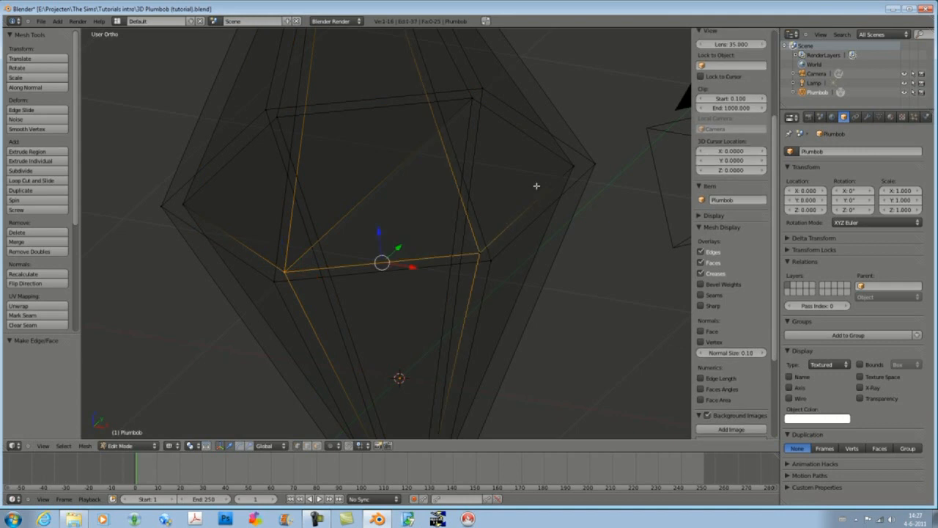
{"action": "right_click", "coordinate": [570, 165], "text": "shift"}
{"action": "right_click", "coordinate": [467, 98], "text": "shift"}
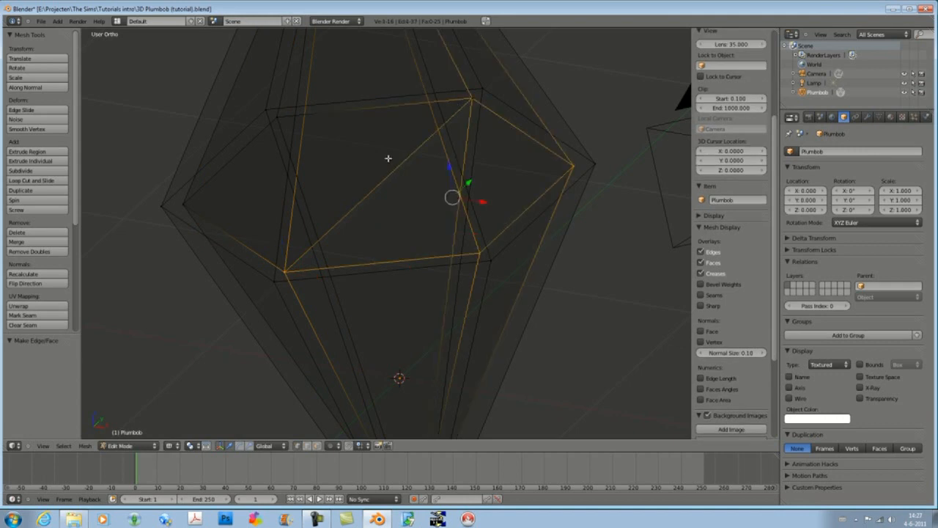
{"action": "key", "text": "f"}
{"action": "scroll", "coordinate": [358, 203], "scroll_direction": "down", "scroll_amount": 3}
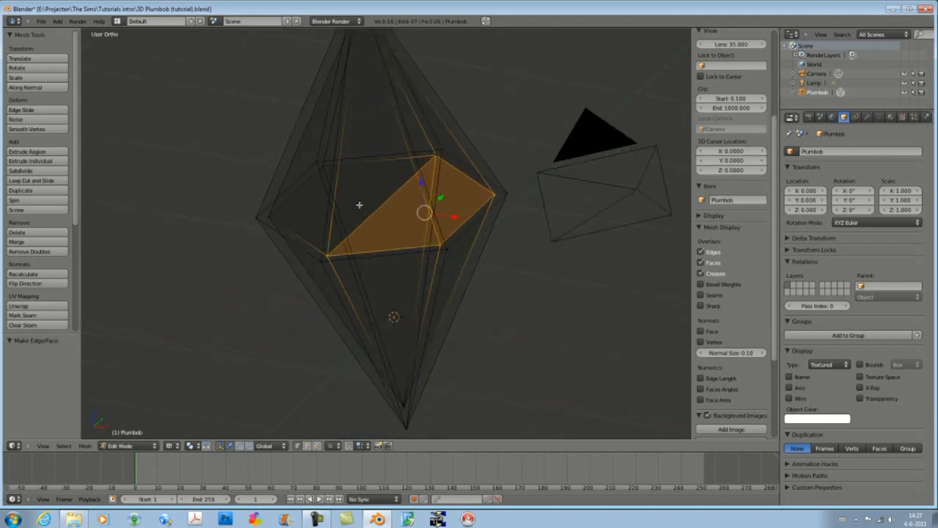
{"action": "scroll", "coordinate": [375, 211], "scroll_direction": "up", "scroll_amount": 2}
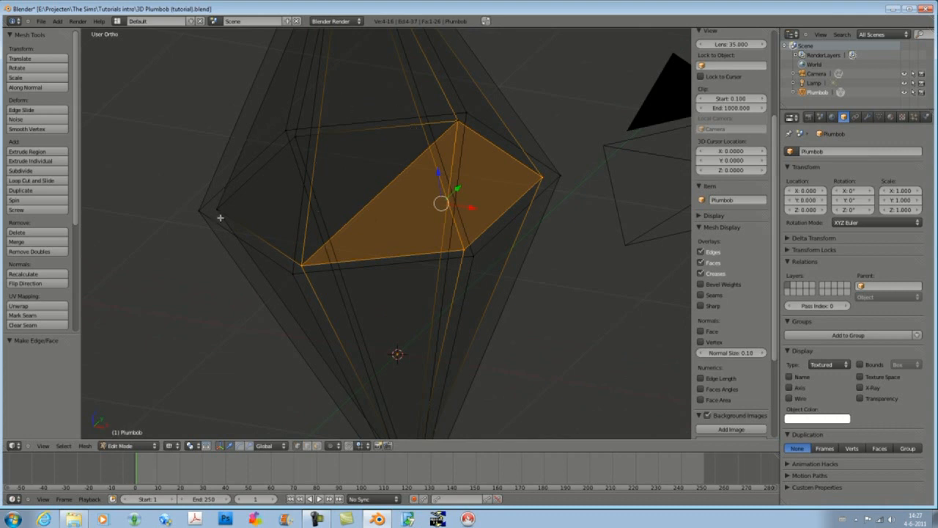
{"action": "scroll", "coordinate": [359, 175], "scroll_direction": "up", "scroll_amount": 2}
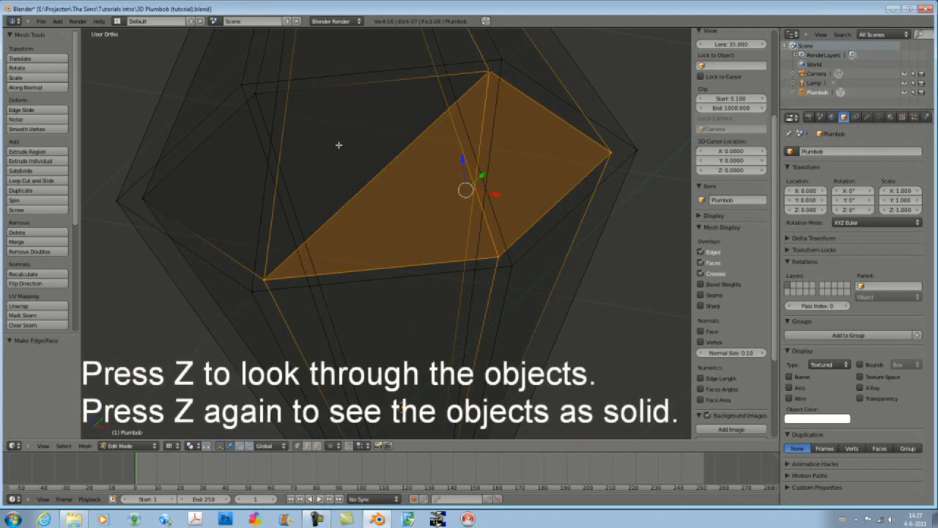
Step: Display the plumbob mesh as solid and set the selection mode to Face
{"action": "key", "text": "z"}
{"action": "scroll", "coordinate": [329, 181], "scroll_direction": "down", "scroll_amount": 6}
{"action": "scroll", "coordinate": [336, 213], "scroll_direction": "up", "scroll_amount": 2}
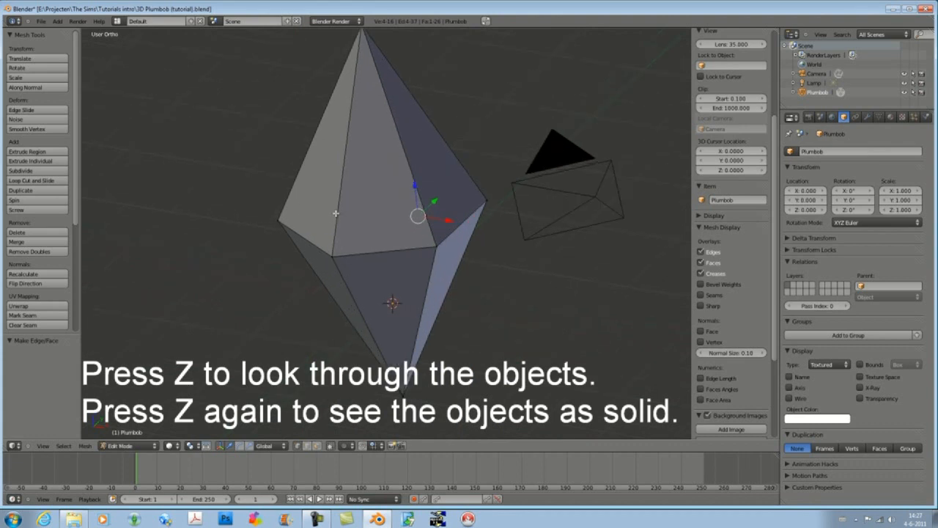
{"action": "scroll", "coordinate": [337, 212], "scroll_direction": "down", "scroll_amount": 1}
{"action": "middle_click_drag", "start_coordinate": [336, 212], "coordinate": [369, 168]}
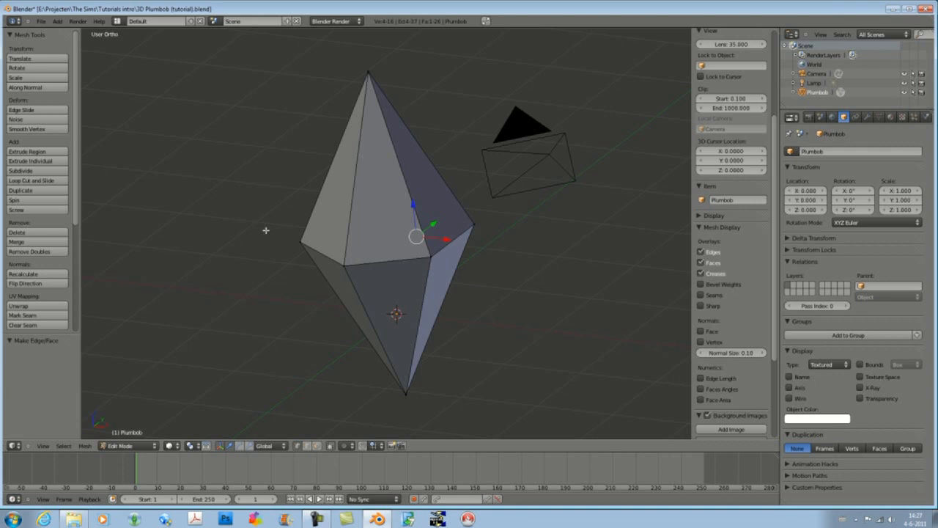
{"action": "key", "text": "ctrl+Tab"}
{"action": "left_click", "coordinate": [247, 253]}
Step: Select all twelve faces of the outer plumbob shell and hide them
{"action": "right_click", "coordinate": [369, 217]}
{"action": "right_click", "coordinate": [326, 226], "text": "shift"}
{"action": "right_click", "coordinate": [352, 288], "text": "shift"}
{"action": "right_click", "coordinate": [397, 288], "text": "shift"}
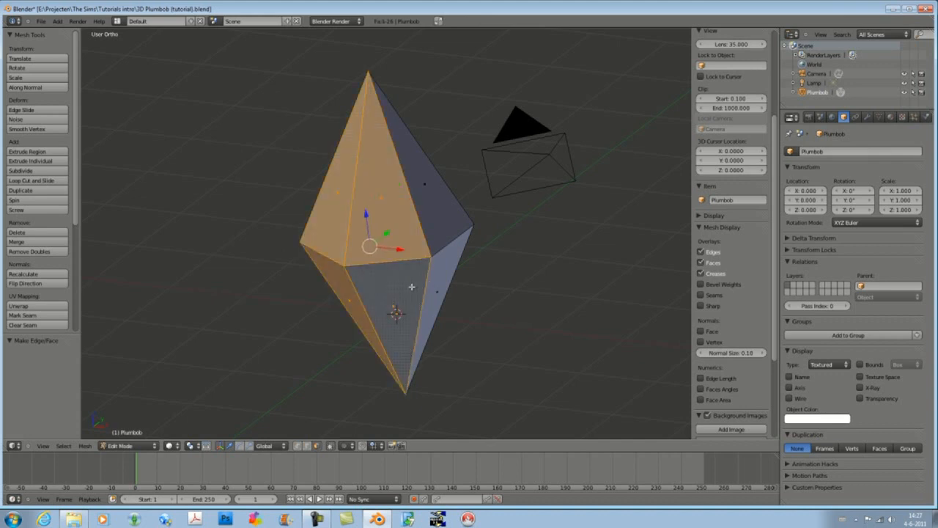
{"action": "right_click", "coordinate": [430, 284], "text": "shift"}
{"action": "right_click", "coordinate": [434, 212], "text": "shift"}
{"action": "middle_click_drag", "start_coordinate": [435, 249], "coordinate": [411, 329]}
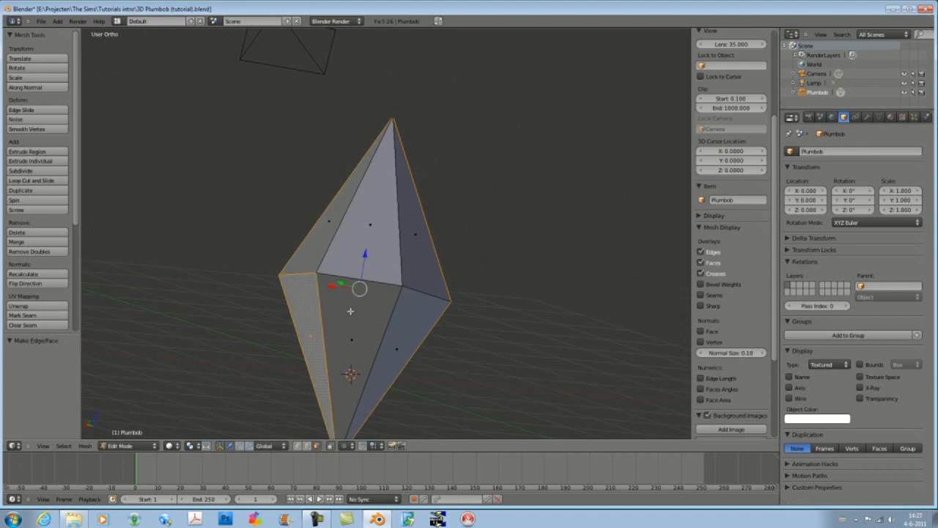
{"action": "right_click", "coordinate": [411, 329], "text": "shift"}
{"action": "right_click", "coordinate": [424, 256], "text": "shift"}
{"action": "right_click", "coordinate": [360, 240], "text": "shift"}
{"action": "right_click", "coordinate": [306, 236], "text": "shift"}
{"action": "middle_click_drag", "start_coordinate": [255, 255], "coordinate": [609, 200]}
{"action": "middle_click_drag", "start_coordinate": [371, 259], "coordinate": [332, 227]}
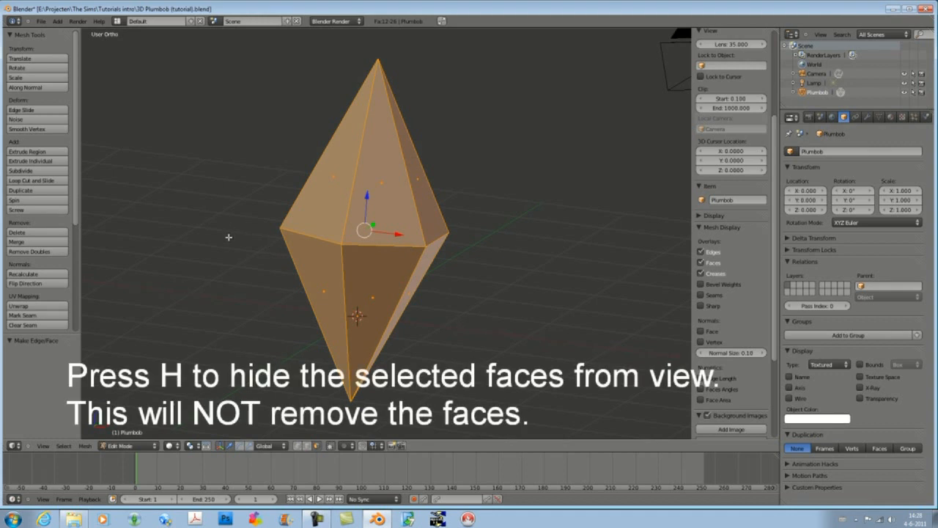
{"action": "key", "text": "h"}
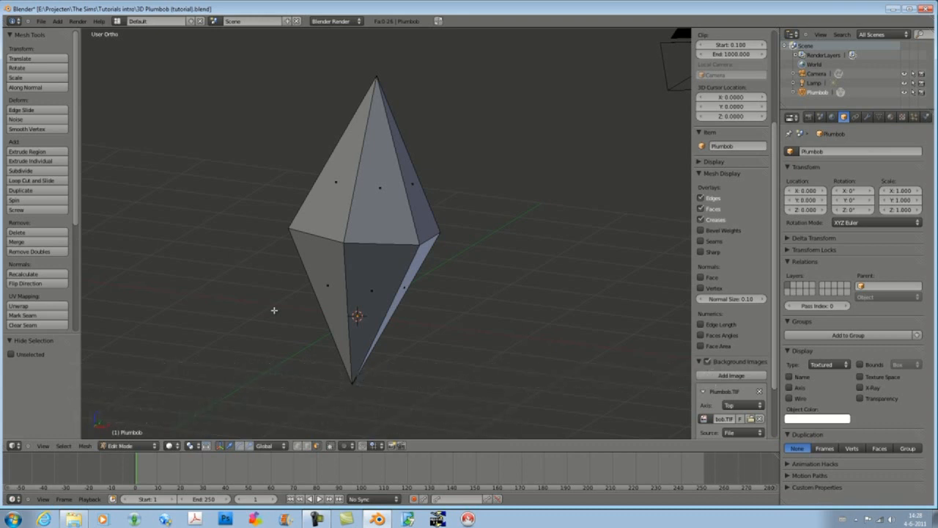
Step: Render a test image of the plumbob with its outer faces hidden, and return to the mesh
{"action": "key", "text": "F12"}
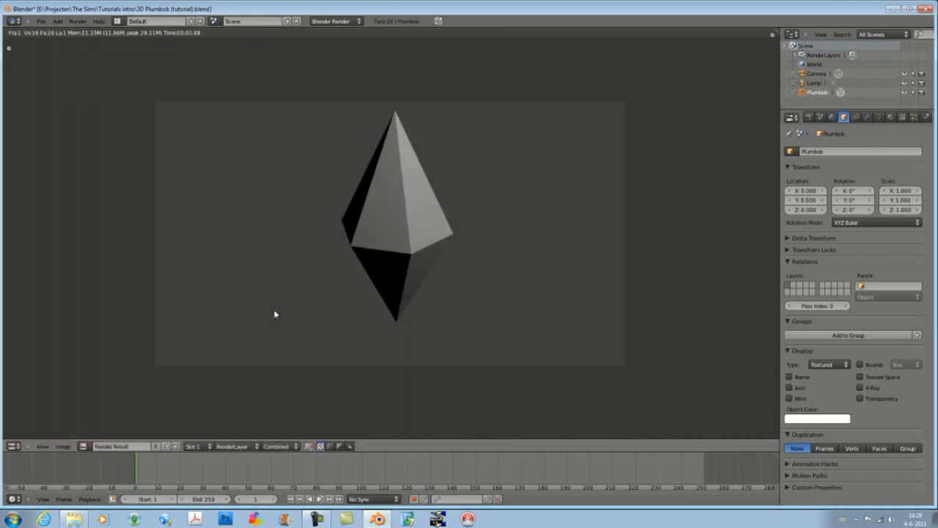
{"action": "key", "text": "Escape"}
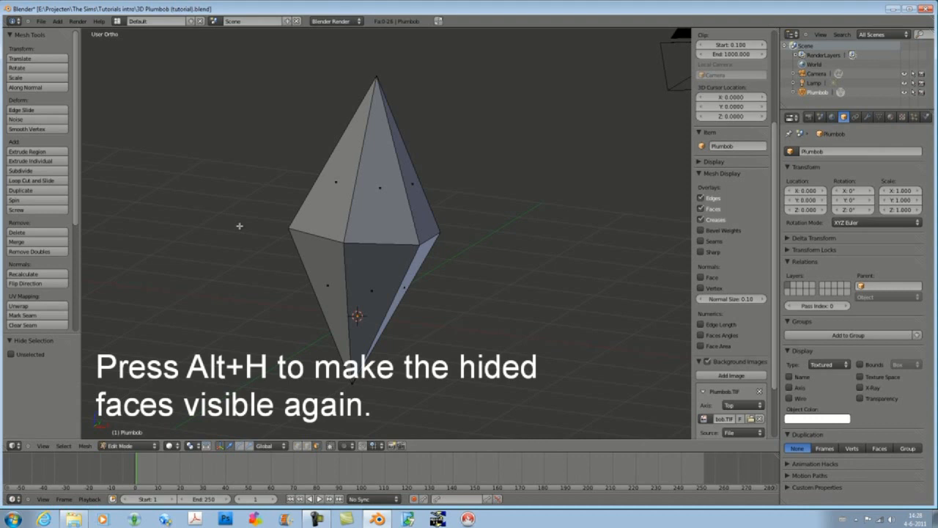
{"action": "key", "text": "alt+h"}
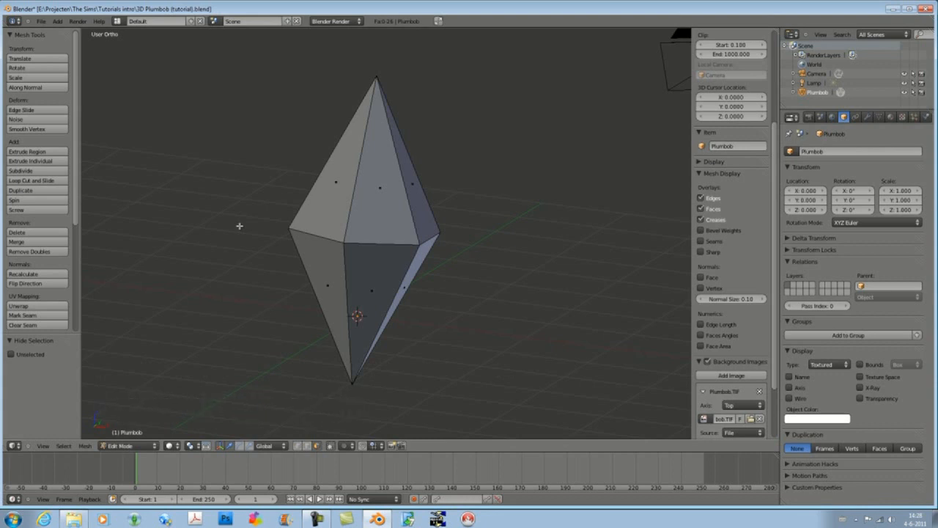
Step: Select all twelve faces of the inner plumbob shell and hide them, leaving only the hexagonal waist faces
{"action": "right_click", "coordinate": [332, 208]}
{"action": "right_click", "coordinate": [389, 212], "text": "shift"}
{"action": "right_click", "coordinate": [422, 209], "text": "shift"}
{"action": "right_click", "coordinate": [422, 262], "text": "shift"}
{"action": "right_click", "coordinate": [374, 271], "text": "shift"}
{"action": "right_click", "coordinate": [327, 269], "text": "shift"}
{"action": "middle_click_drag", "start_coordinate": [400, 252], "coordinate": [109, 257]}
{"action": "right_click", "coordinate": [360, 247], "text": "shift"}
{"action": "right_click", "coordinate": [415, 239], "text": "shift"}
{"action": "right_click", "coordinate": [455, 227], "text": "shift"}
{"action": "right_click", "coordinate": [450, 286], "text": "shift"}
{"action": "right_click", "coordinate": [473, 277], "text": "shift"}
{"action": "right_click", "coordinate": [398, 300], "text": "shift"}
{"action": "middle_click_drag", "start_coordinate": [268, 293], "coordinate": [176, 238]}
{"action": "key", "text": "h"}
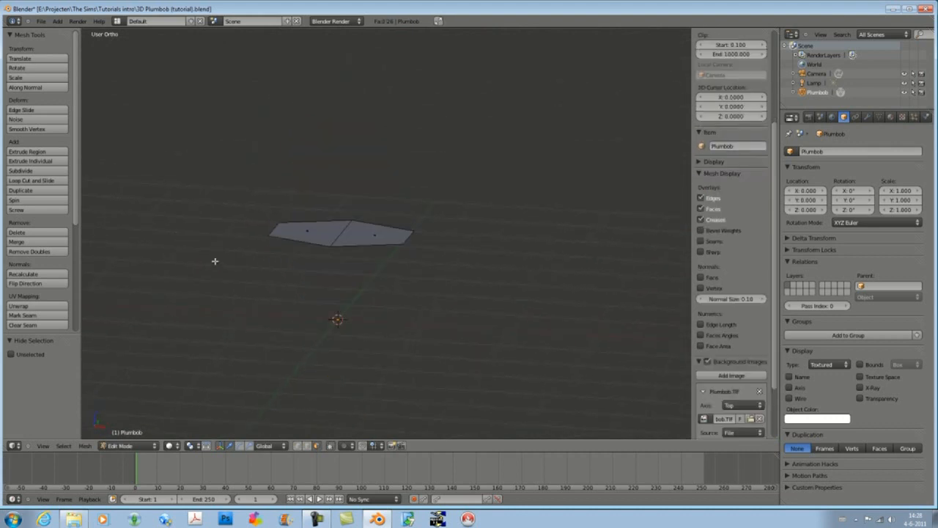
Step: Extrude the two hexagonal waist faces together by 0.15 along Z
{"action": "middle_click_drag", "start_coordinate": [297, 291], "coordinate": [308, 351]}
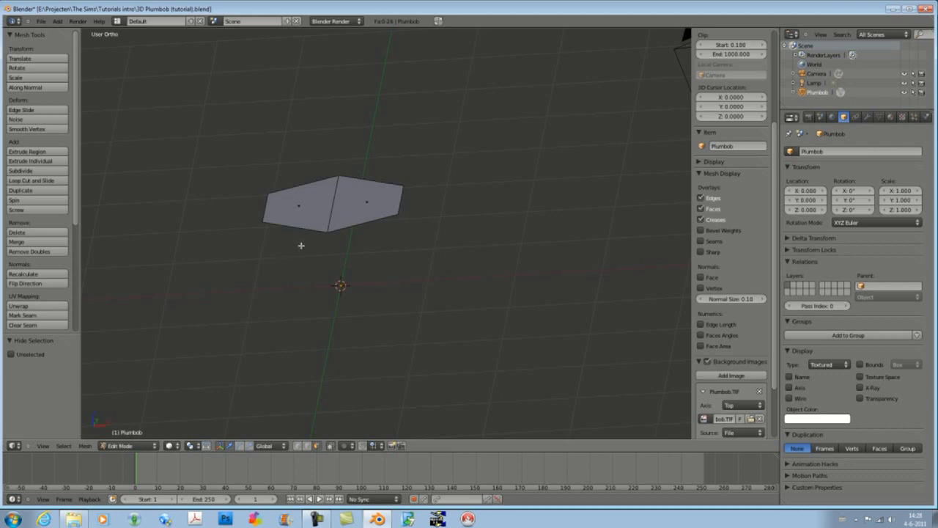
{"action": "right_click", "coordinate": [299, 206]}
{"action": "right_click", "coordinate": [386, 207], "text": "shift"}
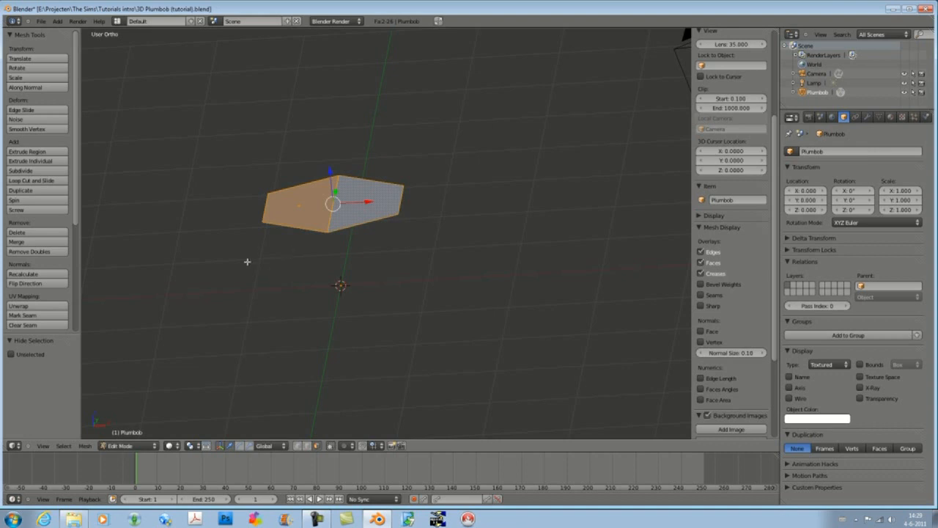
{"action": "key", "text": "e"}
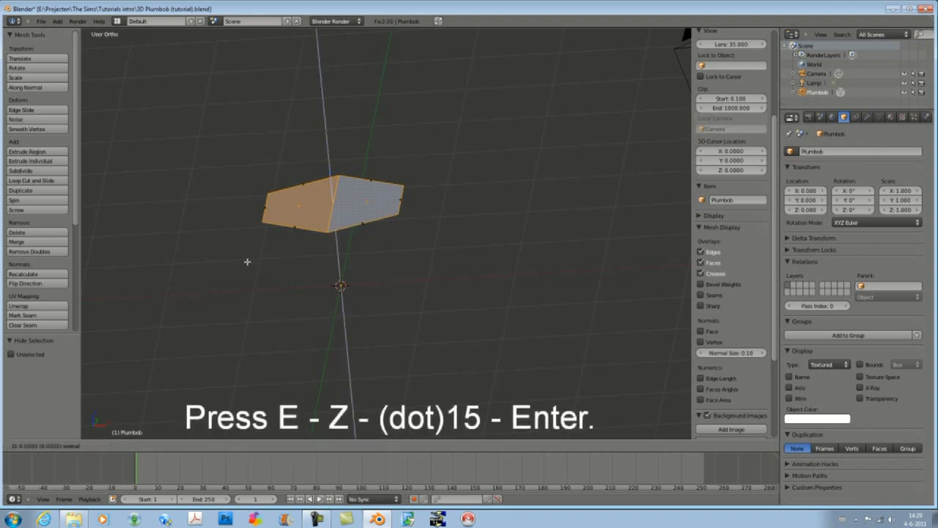
{"action": "type", "text": ".15"}
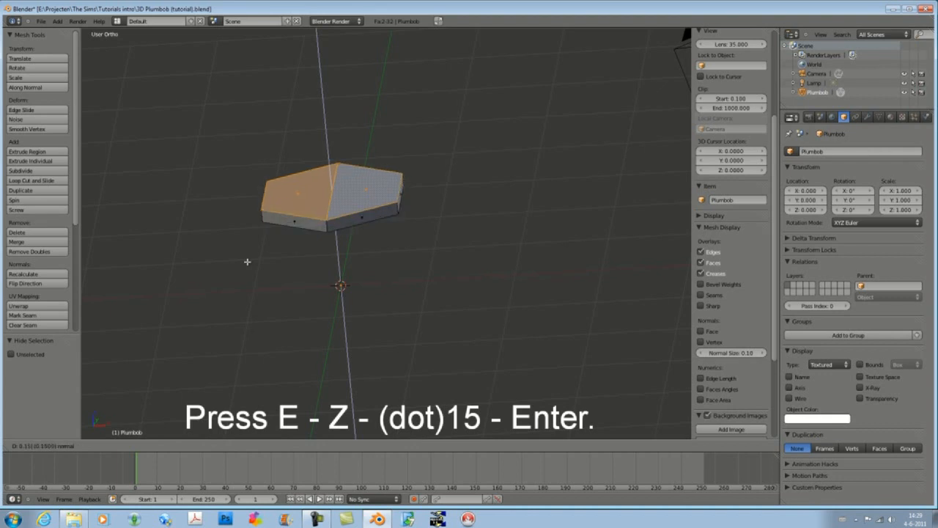
{"action": "key", "text": "Return"}
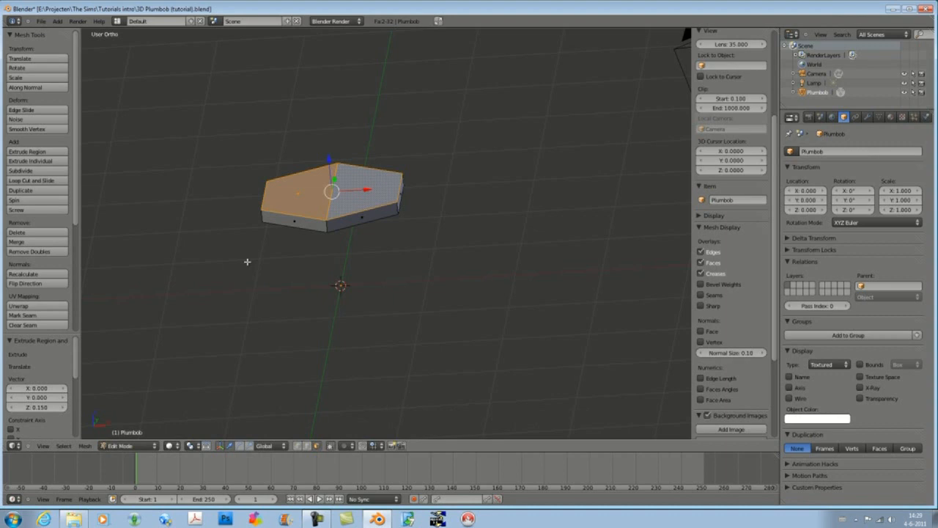
Step: Select all of the visible extruded hexagonal slab and scale it uniformly to 0.9
{"action": "key", "text": "a"}
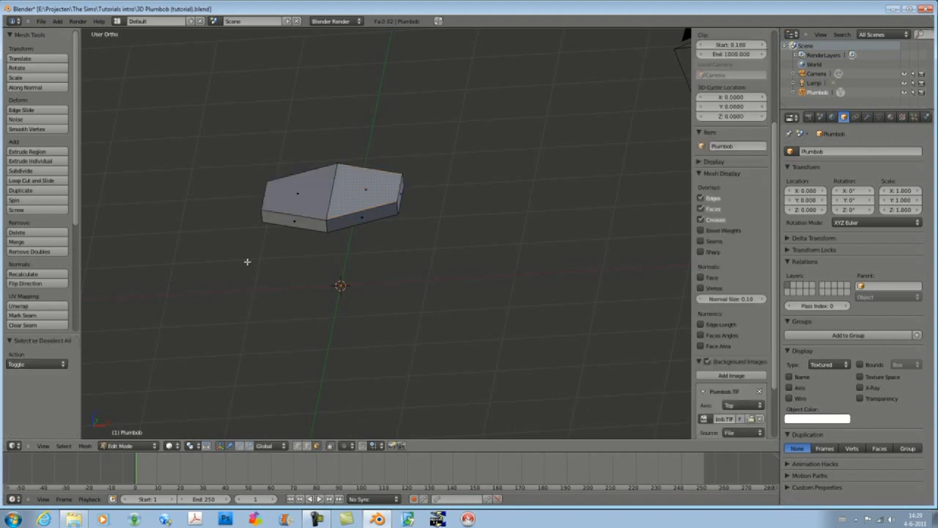
{"action": "key", "text": "a"}
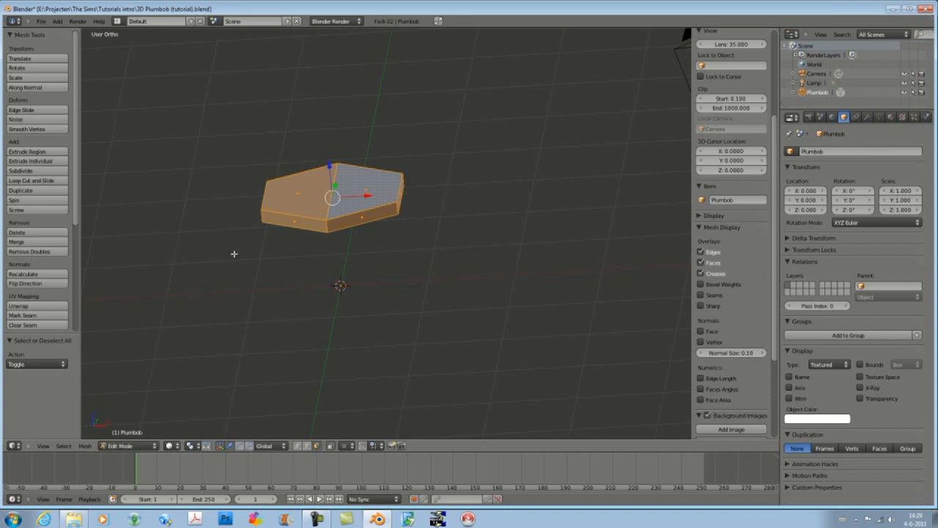
{"action": "key", "text": "g"}
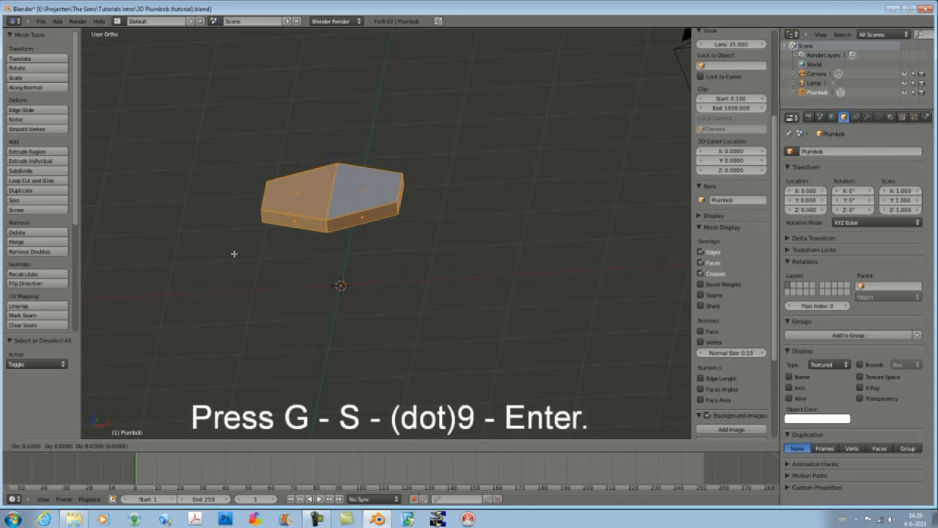
{"action": "key", "text": "s"}
{"action": "key", "text": "period"}
{"action": "key", "text": "9"}
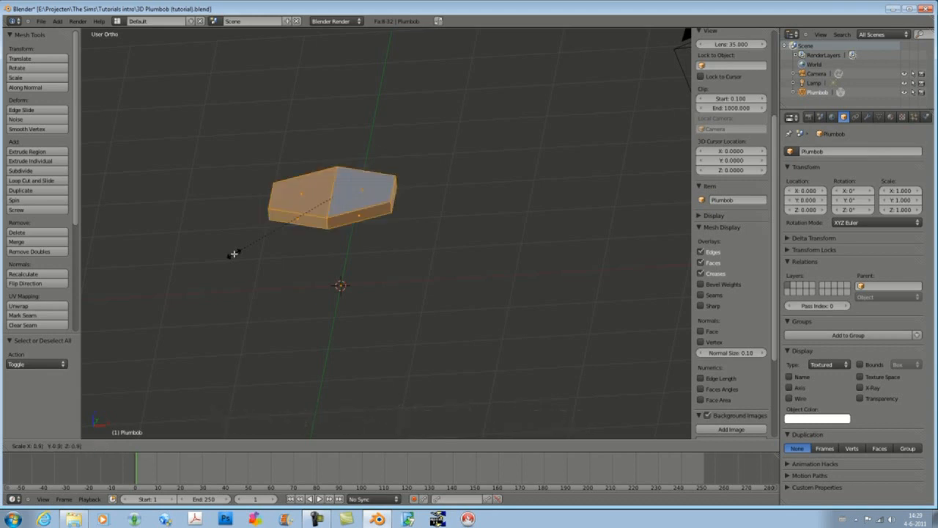
{"action": "key", "text": "Return"}
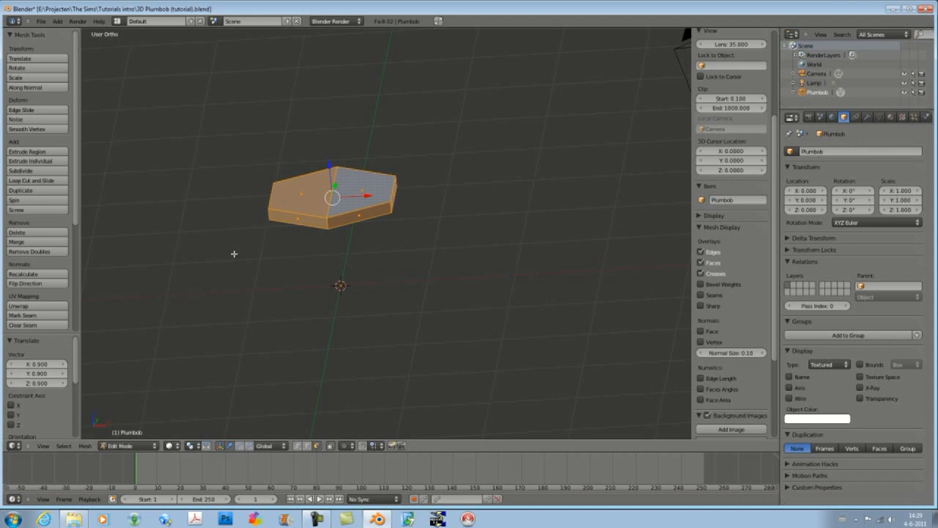
Step: Switch to edge selection, select three outer edges of one open half of the slab's underside, and fill them with a face
{"action": "key", "text": "ctrl+Tab"}
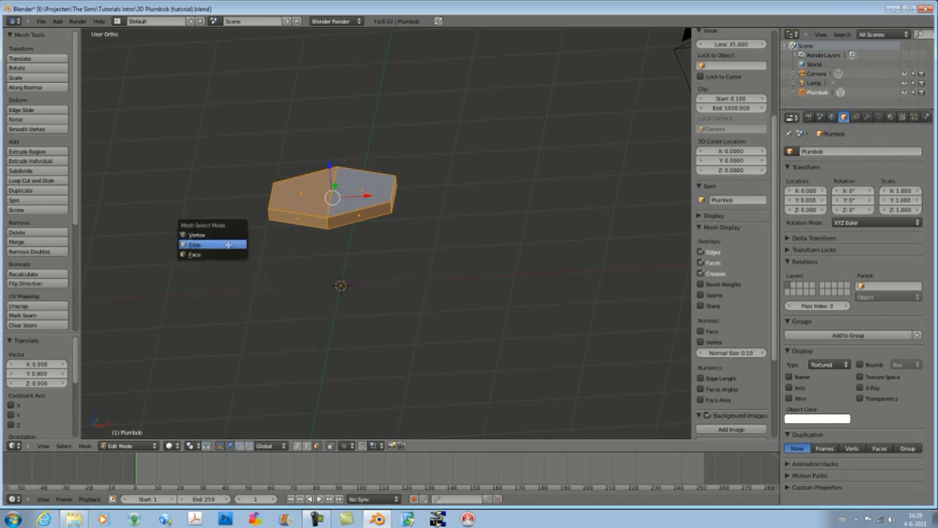
{"action": "left_click", "coordinate": [233, 253]}
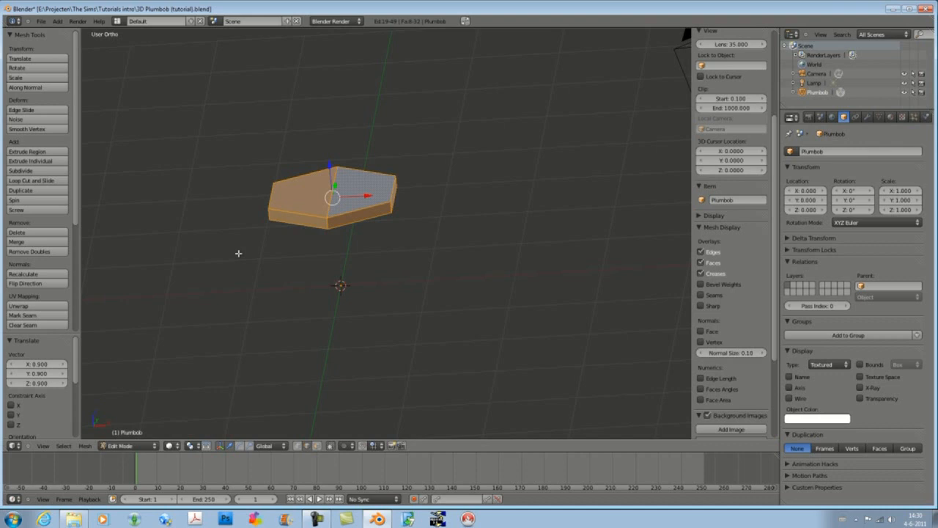
{"action": "middle_click_drag", "start_coordinate": [237, 252], "coordinate": [381, 261]}
{"action": "scroll", "coordinate": [359, 257], "scroll_direction": "up", "scroll_amount": 2}
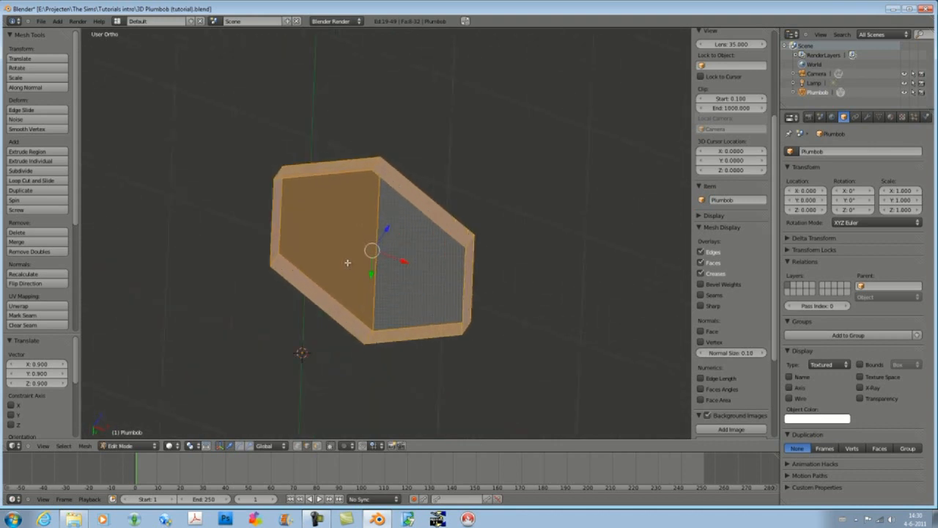
{"action": "right_click", "coordinate": [304, 176]}
{"action": "right_click", "coordinate": [266, 217], "text": "shift"}
{"action": "right_click", "coordinate": [301, 290], "text": "shift"}
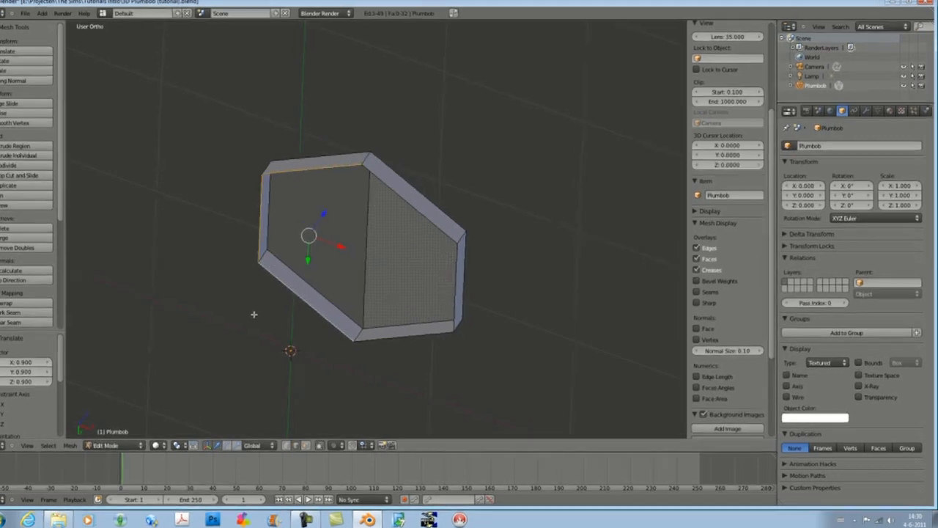
{"action": "key", "text": "f"}
Step: Select three outer edges of the other open half of the slab and fill them with a face
{"action": "right_click", "coordinate": [420, 207]}
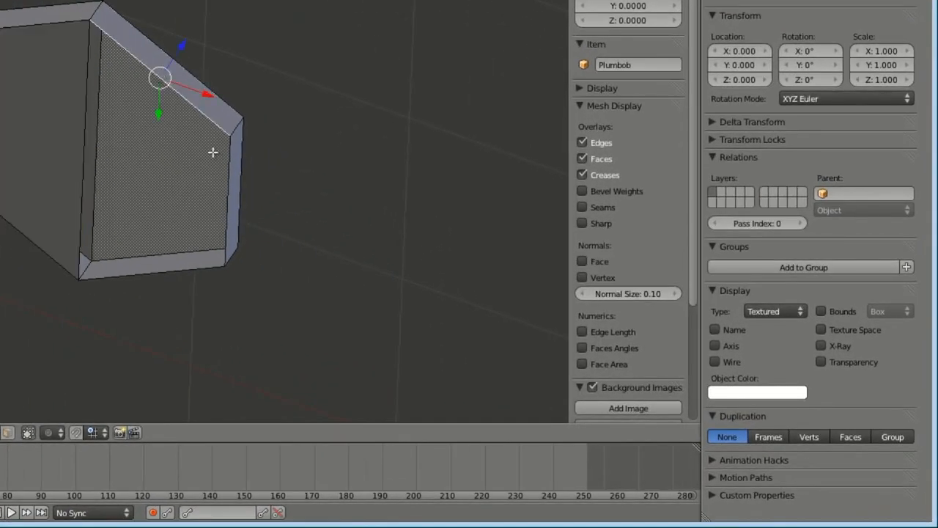
{"action": "right_click", "coordinate": [230, 184], "text": "shift"}
{"action": "right_click", "coordinate": [130, 272], "text": "shift"}
{"action": "key", "text": "f"}
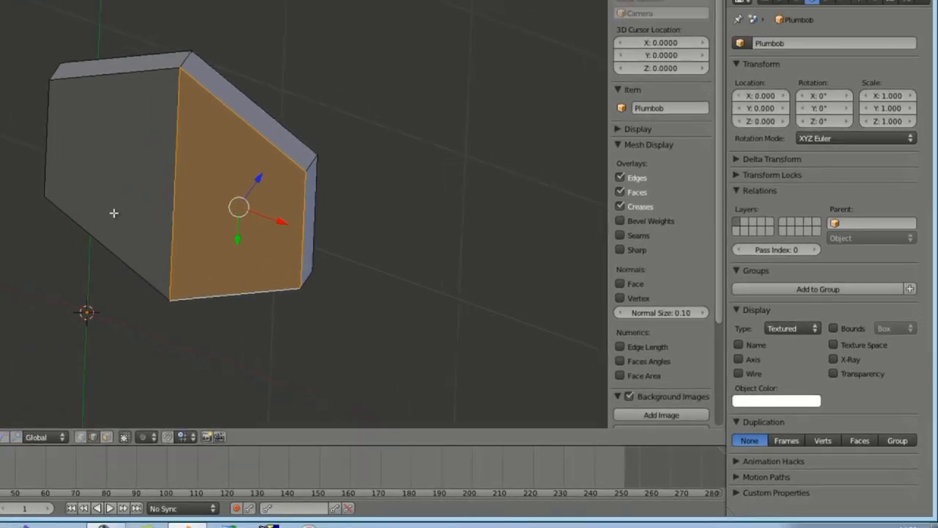
Step: Switch the mesh to face selection mode
{"action": "key", "text": "ctrl+Tab"}
{"action": "left_click", "coordinate": [303, 288]}
{"action": "middle_click_drag", "start_coordinate": [282, 259], "coordinate": [327, 257]}
{"action": "middle_click_drag", "start_coordinate": [295, 227], "coordinate": [220, 220]}
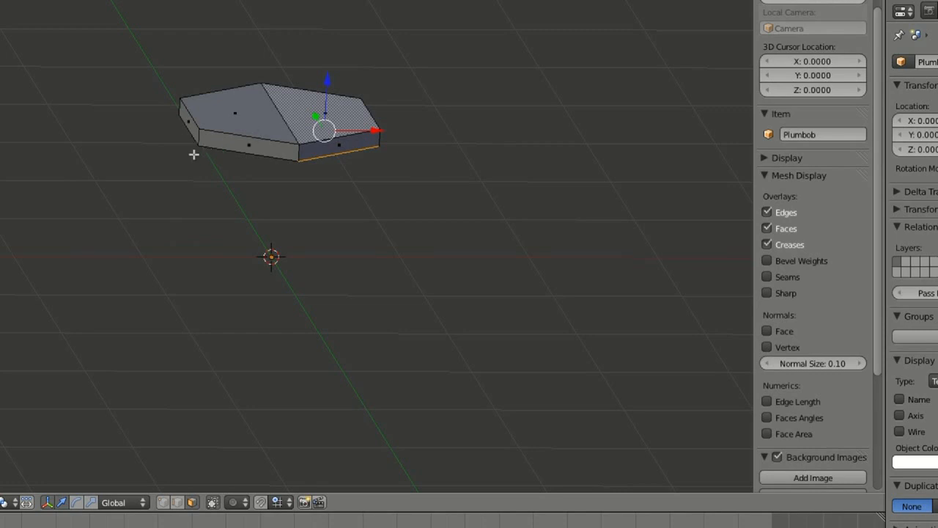
{"action": "key", "text": "g"}
{"action": "key", "text": "z"}
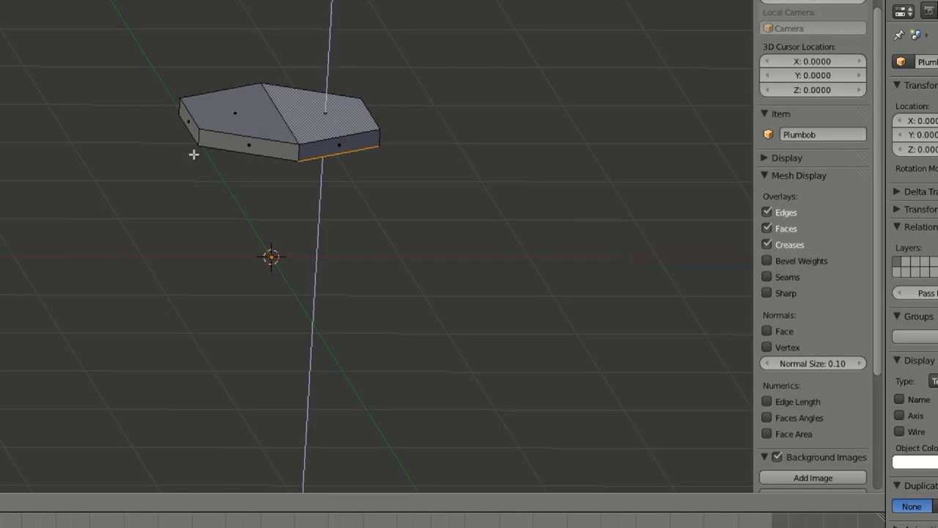
{"action": "type", "text": ".15"}
{"action": "key", "text": "minus"}
{"action": "key", "text": "Return"}
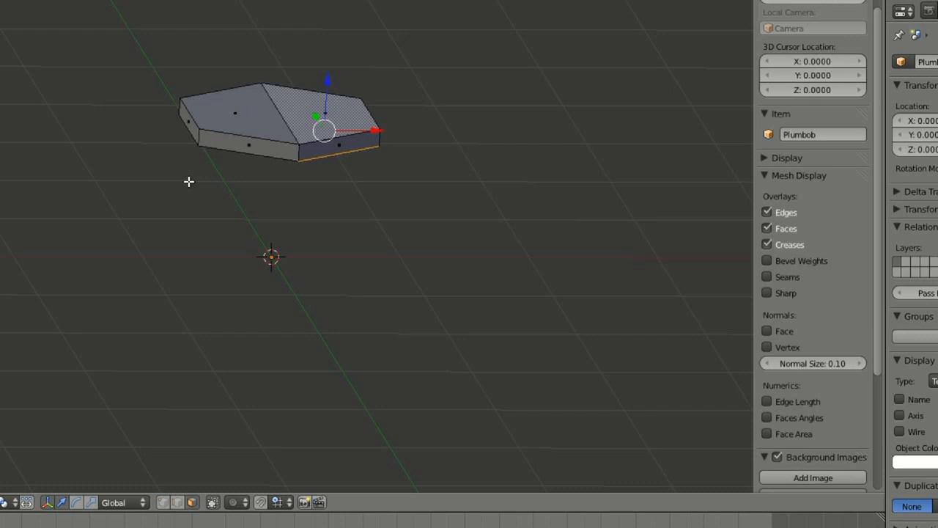
Step: Move the two bottom faces of the hexagonal slab by -0.15 along Z
{"action": "middle_click_drag", "start_coordinate": [191, 193], "coordinate": [249, 192]}
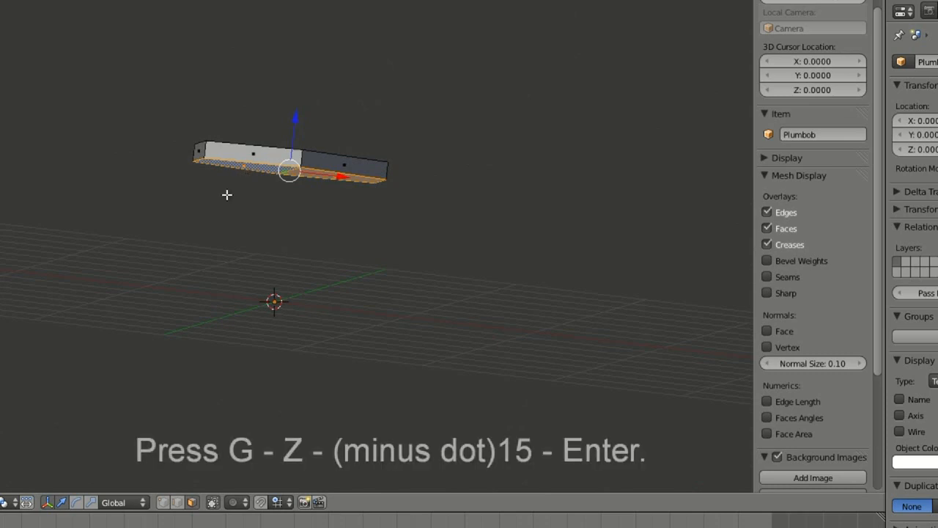
{"action": "key", "text": "g"}
{"action": "key", "text": "z"}
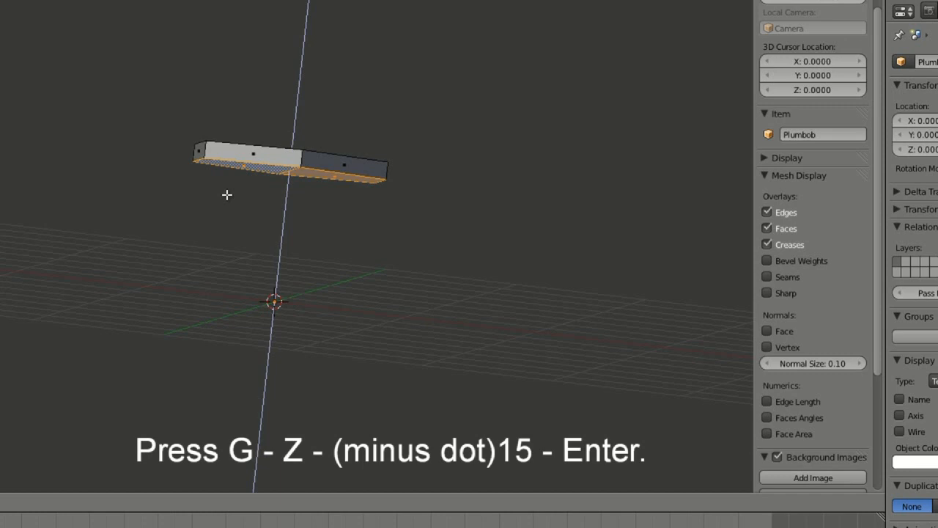
{"action": "type", "text": "-.15"}
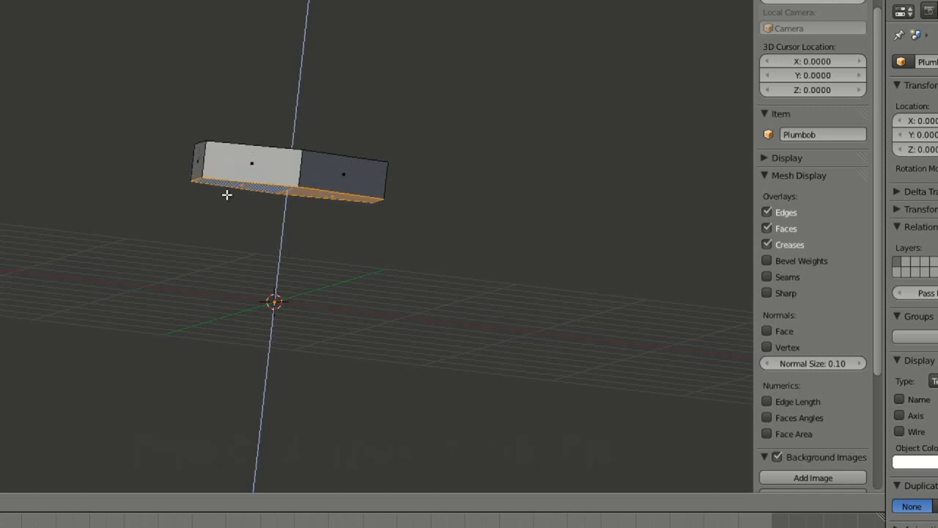
{"action": "key", "text": "Return"}
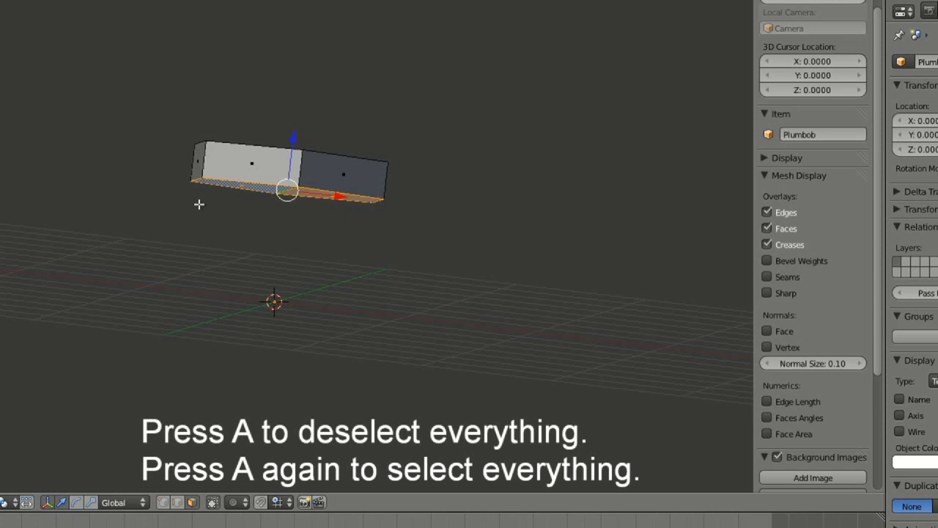
Step: Select the entire slab and reveal all hidden parts of the plumbob
{"action": "key", "text": "a"}
{"action": "key", "text": "a"}
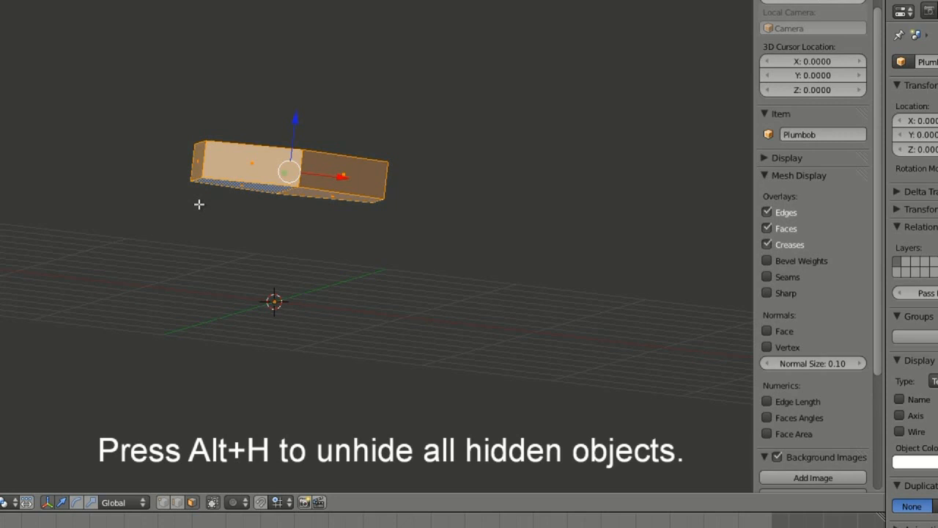
{"action": "key", "text": "alt+h"}
{"action": "middle_click_drag", "start_coordinate": [198, 203], "coordinate": [191, 290]}
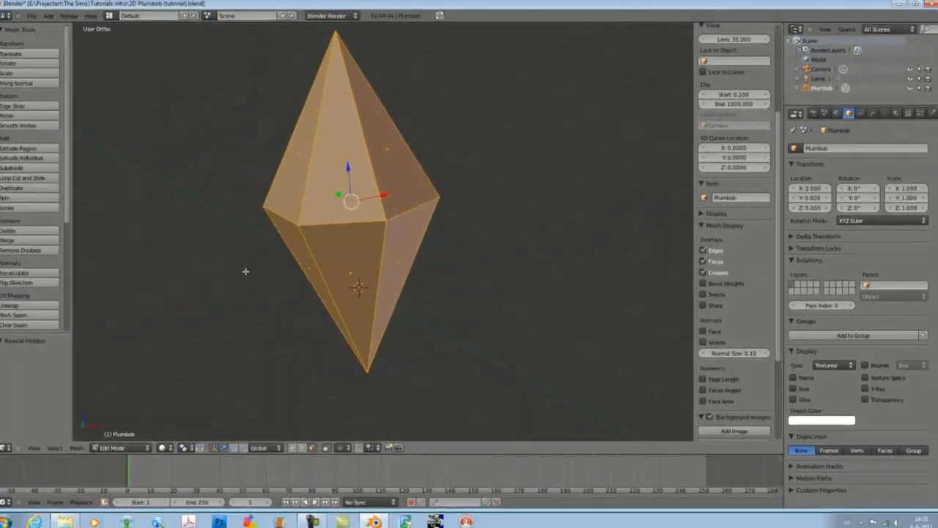
{"action": "scroll", "coordinate": [94, 244], "scroll_direction": "down", "scroll_amount": 2}
{"action": "middle_click_drag", "start_coordinate": [95, 250], "coordinate": [68, 242]}
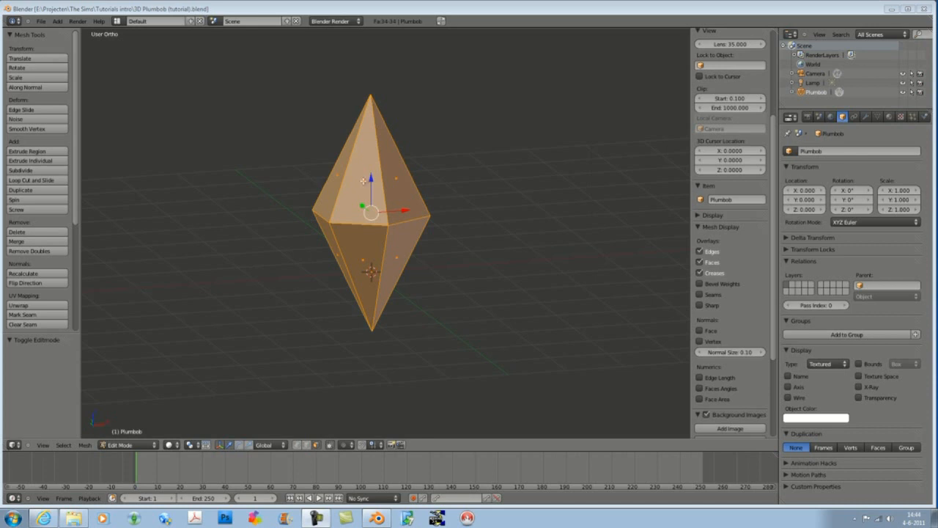
Step: Add a new material to the plumbob object and name it Green Glass
{"action": "left_click", "coordinate": [888, 116]}
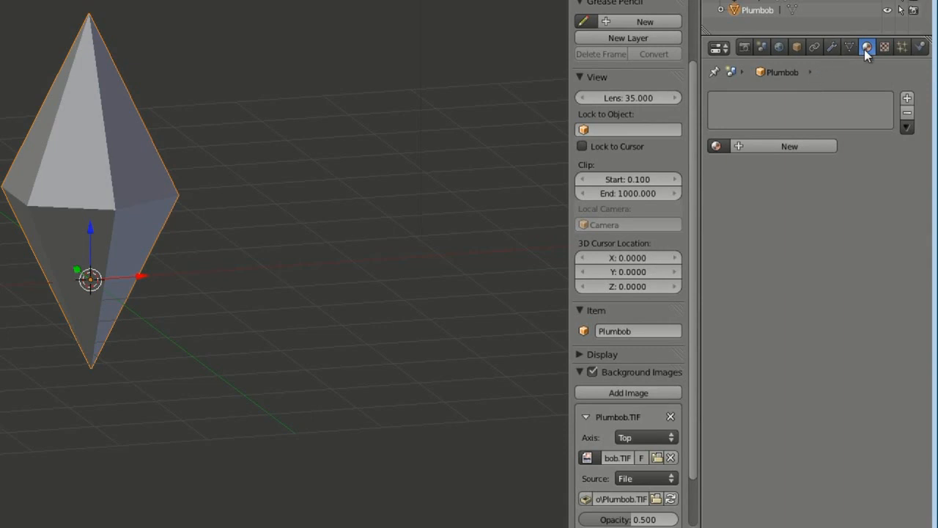
{"action": "left_click", "coordinate": [808, 142]}
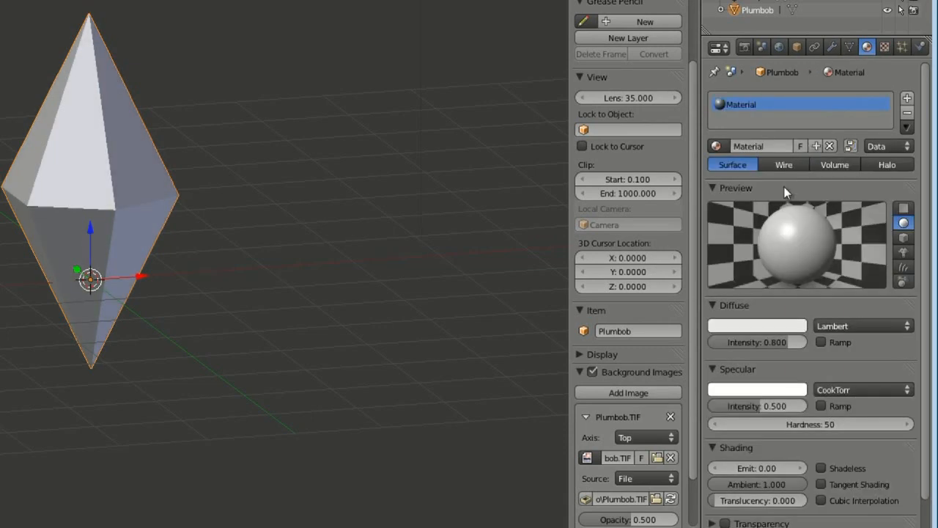
{"action": "left_click", "coordinate": [761, 146]}
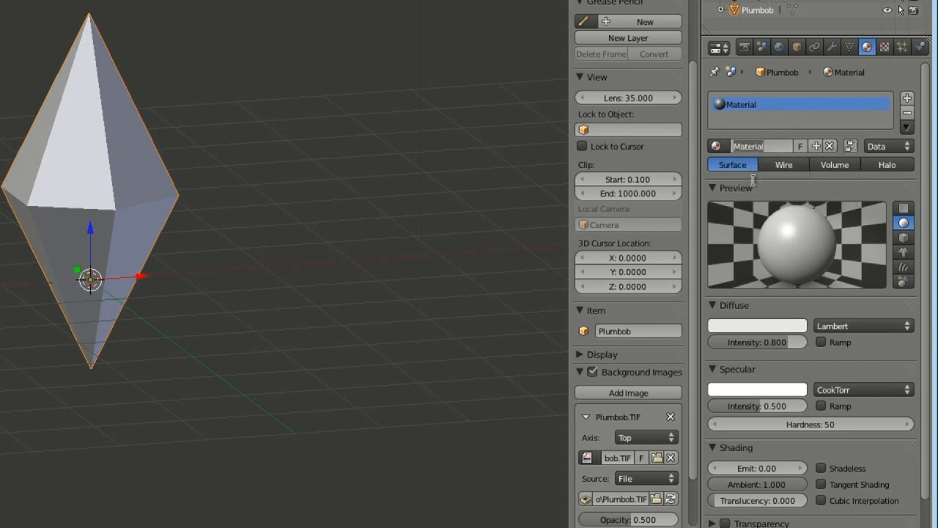
{"action": "type", "text": "Green Glass"}
{"action": "key", "text": "Return"}
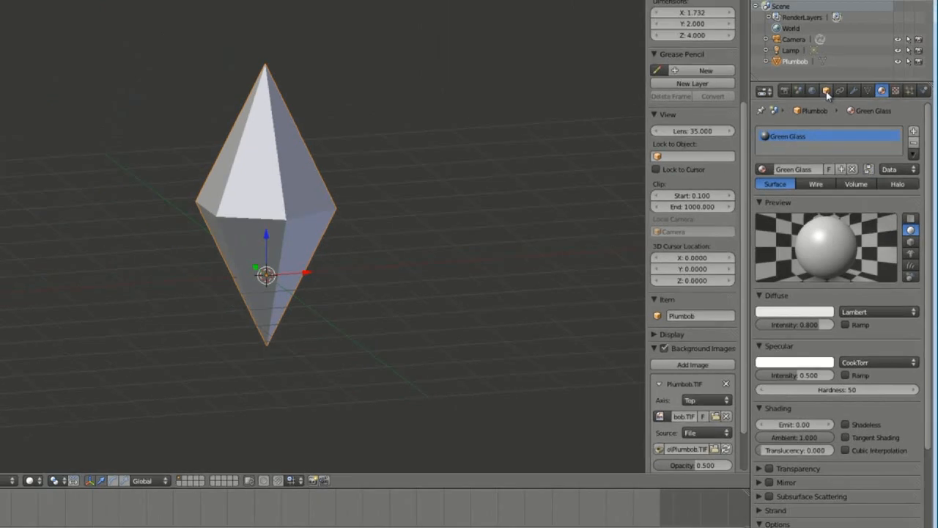
Step: Enable transparency display for the plumbob object, and turn on Raytrace transparency in the Green Glass material
{"action": "left_click", "coordinate": [825, 90]}
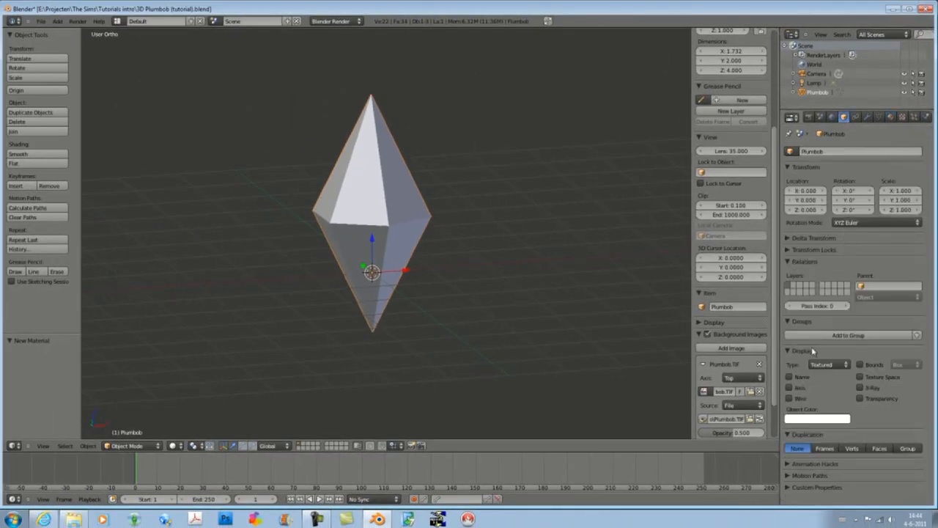
{"action": "left_click", "coordinate": [859, 398]}
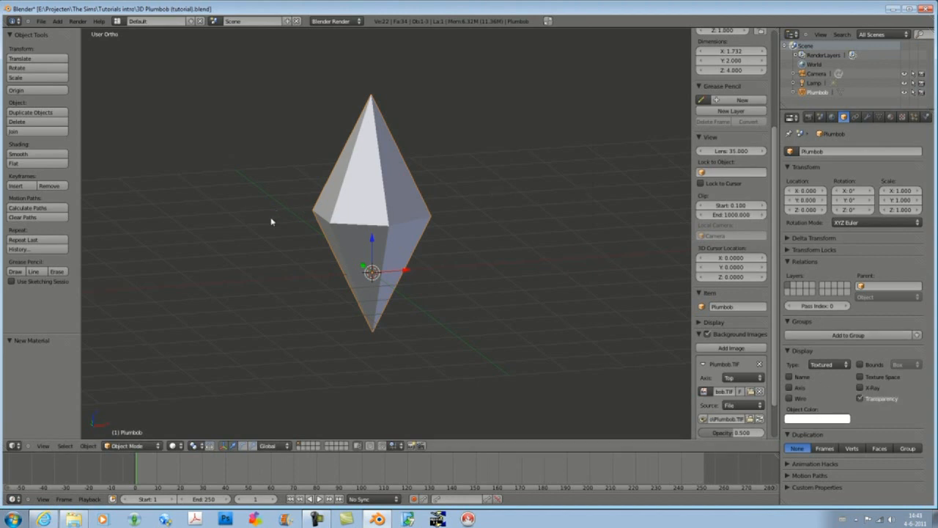
{"action": "left_click", "coordinate": [890, 118]}
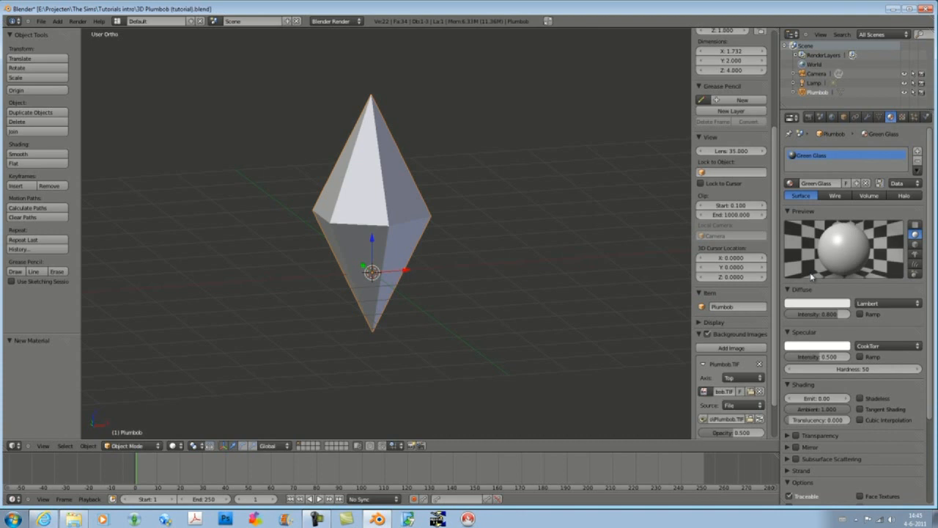
{"action": "scroll", "coordinate": [812, 277], "scroll_direction": "down", "scroll_amount": 3}
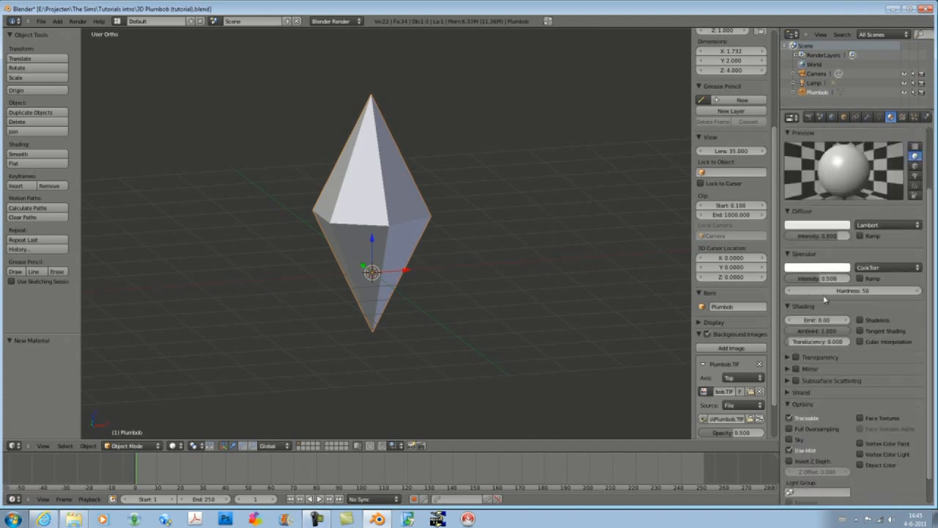
{"action": "left_click", "coordinate": [788, 358]}
{"action": "left_click", "coordinate": [796, 357]}
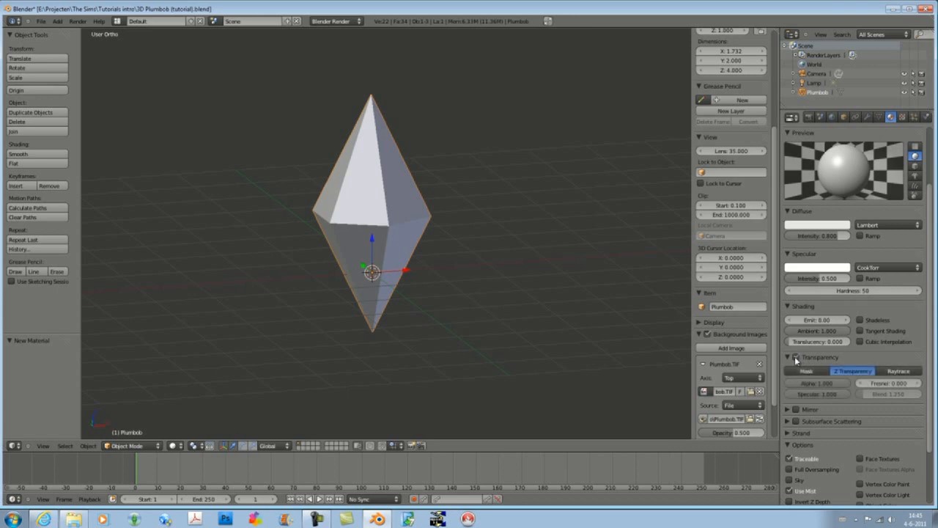
{"action": "left_click", "coordinate": [898, 372]}
{"action": "scroll", "coordinate": [857, 350], "scroll_direction": "down", "scroll_amount": 2}
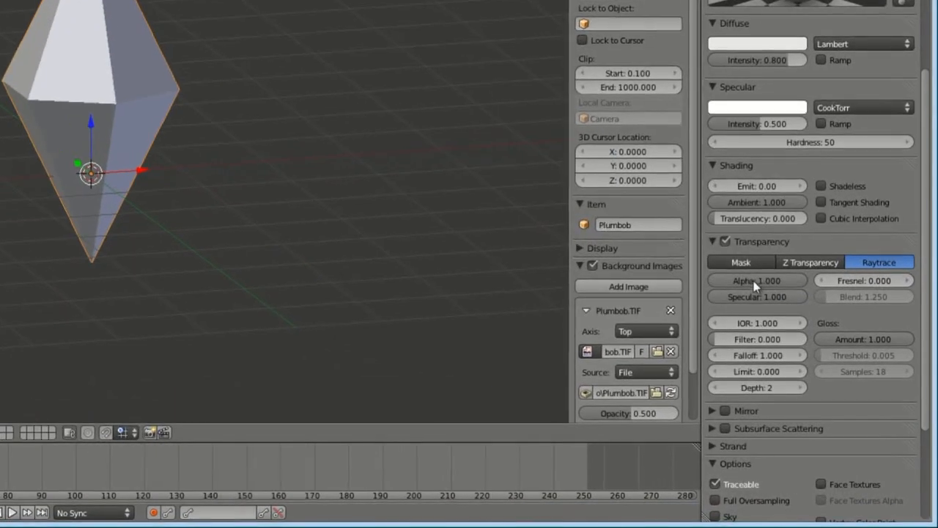
Step: Render a test image of the plumbob and return to the 3D view
{"action": "left_click", "coordinate": [812, 343]}
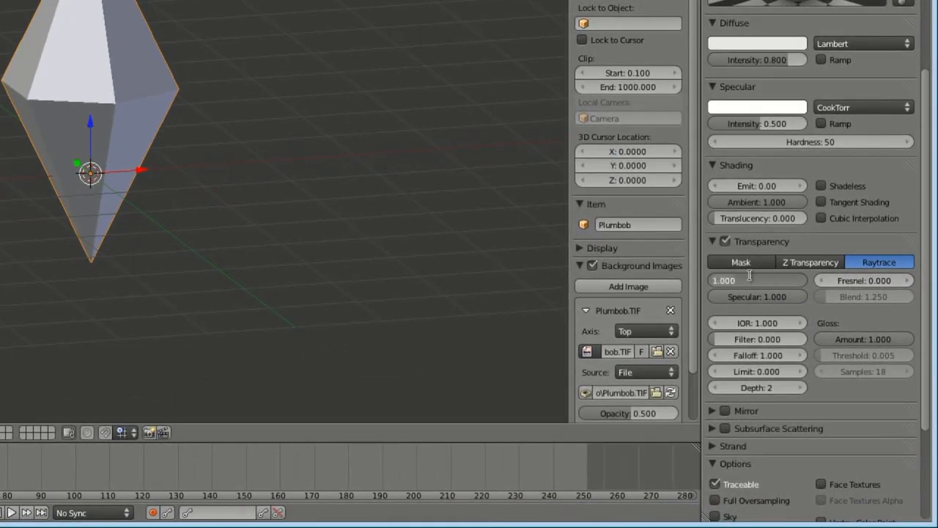
{"action": "left_click", "coordinate": [830, 240]}
{"action": "key", "text": "F12"}
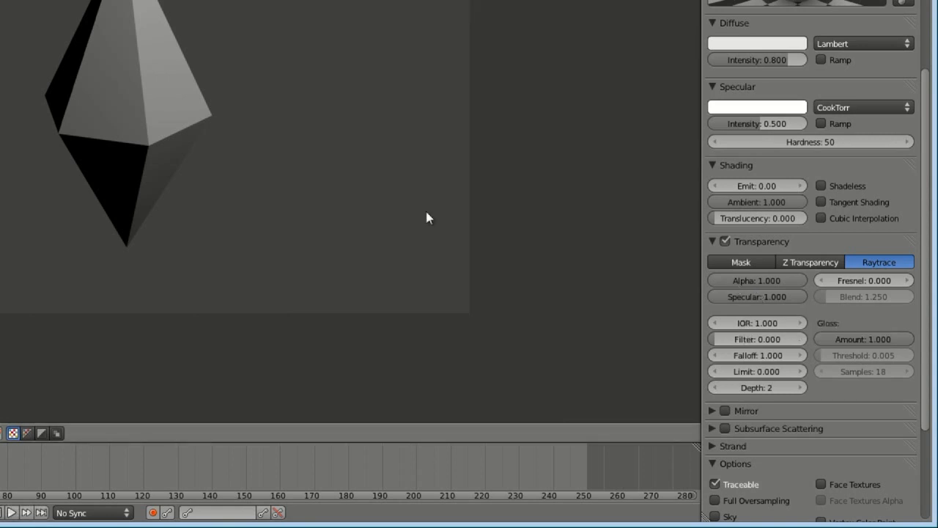
{"action": "key", "text": "Escape"}
Step: Set the Green Glass material's transparency alpha to 0.3 and check it with a test render
{"action": "left_click", "coordinate": [762, 280]}
{"action": "type", "text": ".3"}
{"action": "key", "text": "Return"}
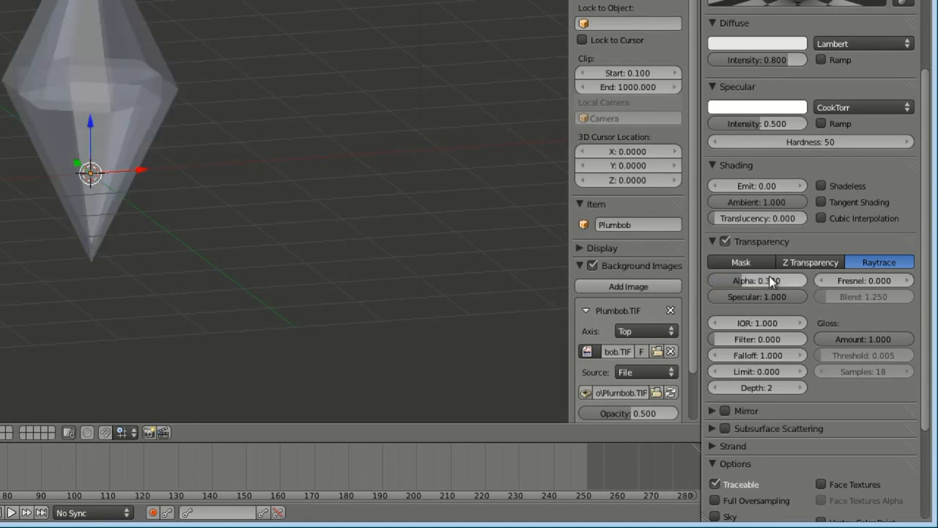
{"action": "key", "text": "F12"}
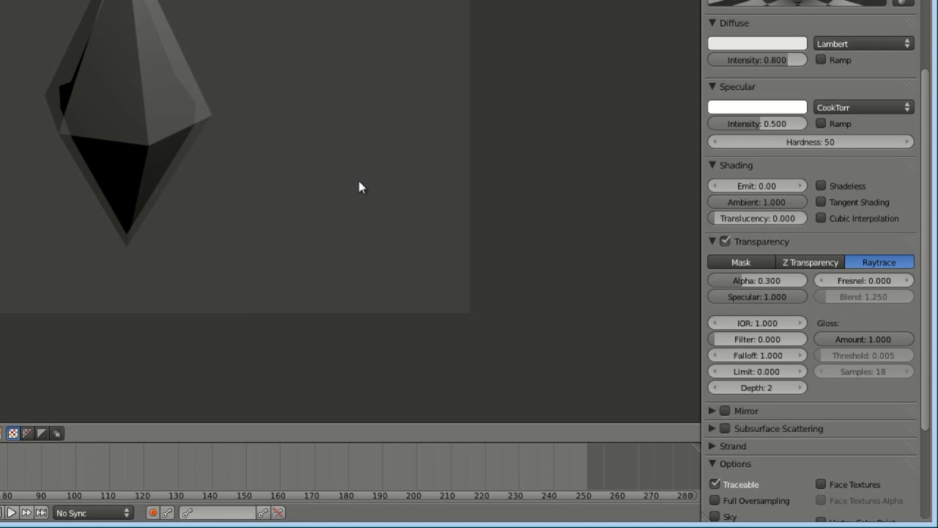
{"action": "key", "text": "Escape"}
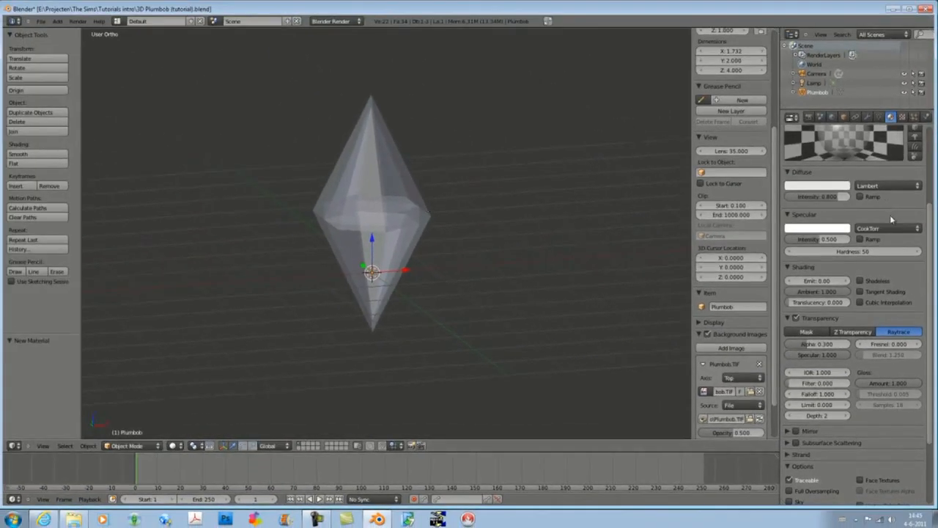
Step: Set the Green Glass diffuse color to a saturated green (R 0.122, G 0.800, B 0.000) and check it with a test render
{"action": "scroll", "coordinate": [891, 219], "scroll_direction": "up", "scroll_amount": 3}
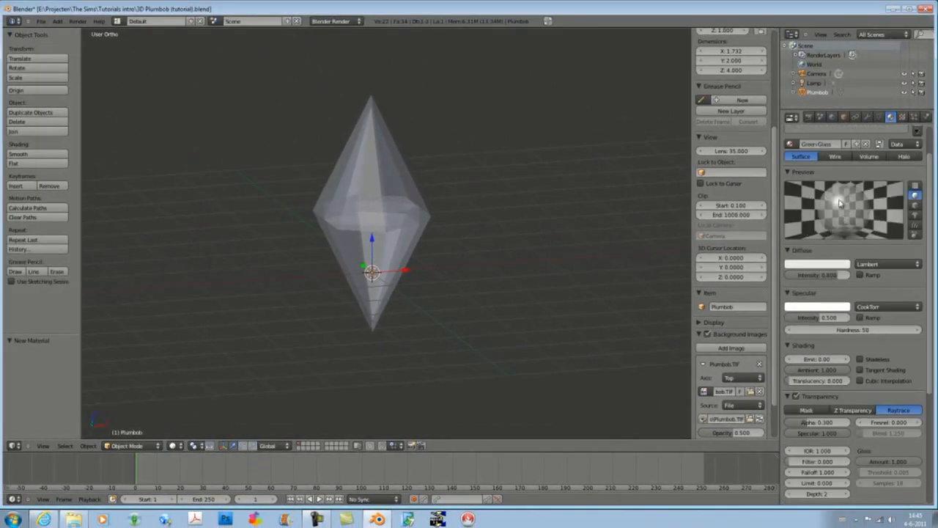
{"action": "scroll", "coordinate": [826, 232], "scroll_direction": "down", "scroll_amount": 6}
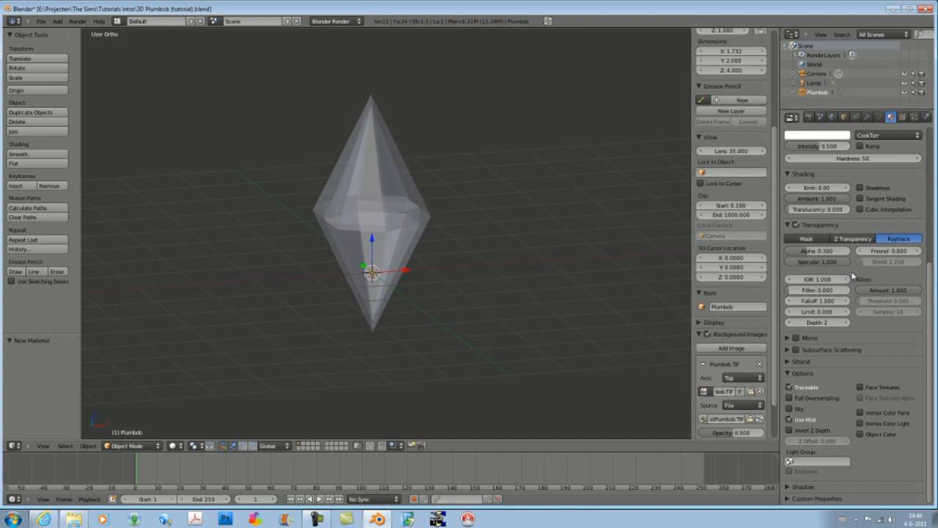
{"action": "scroll", "coordinate": [814, 363], "scroll_direction": "up", "scroll_amount": 5}
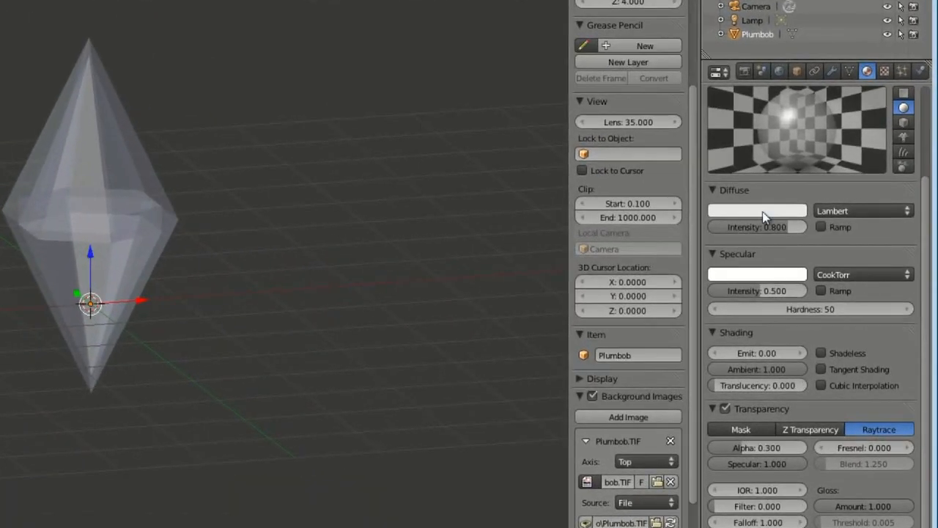
{"action": "left_click", "coordinate": [822, 211]}
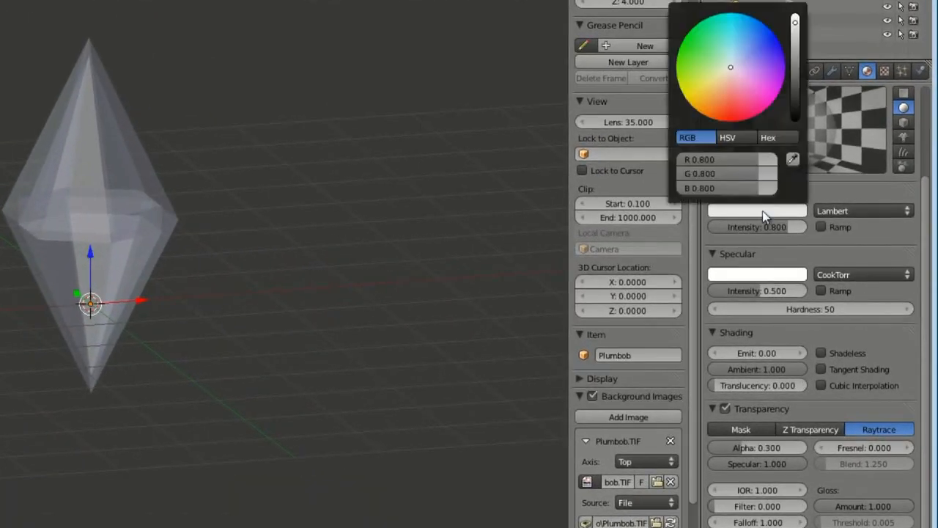
{"action": "left_click_drag", "start_coordinate": [726, 68], "coordinate": [678, 47]}
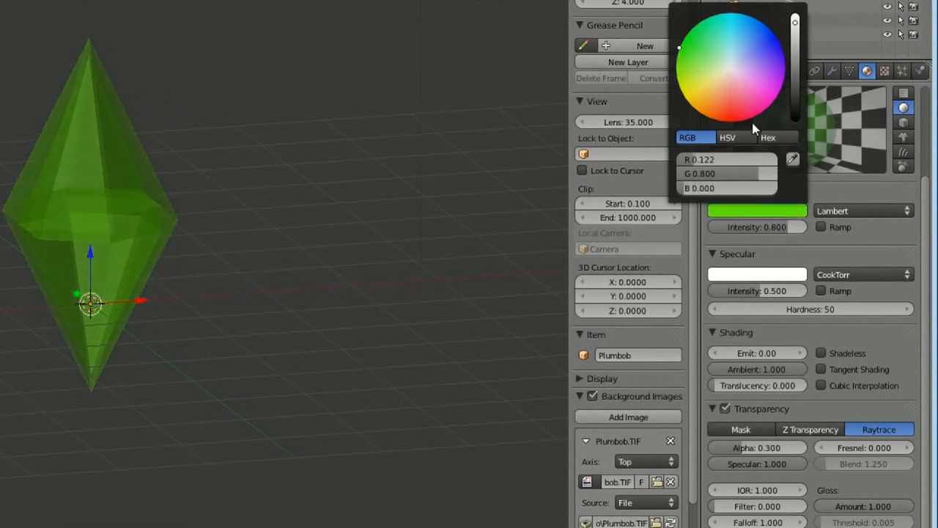
{"action": "key", "text": "F12"}
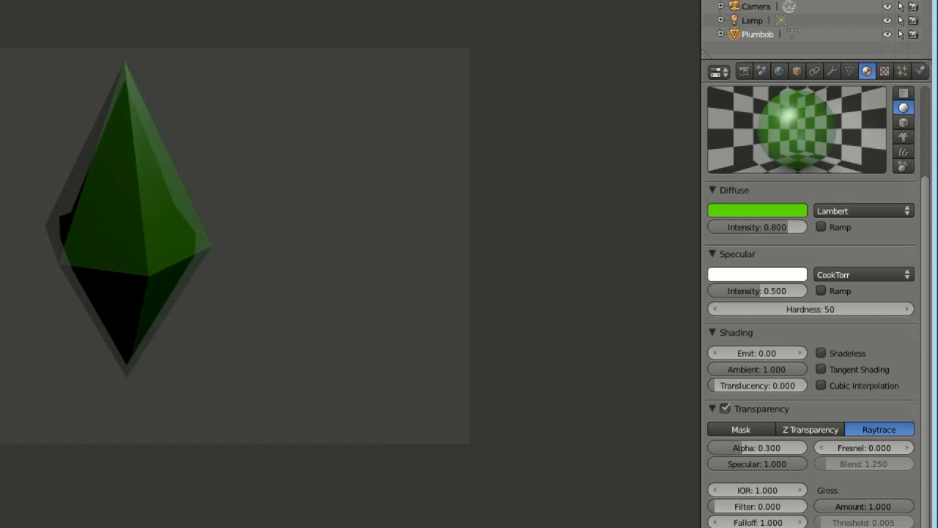
{"action": "key", "text": "Escape"}
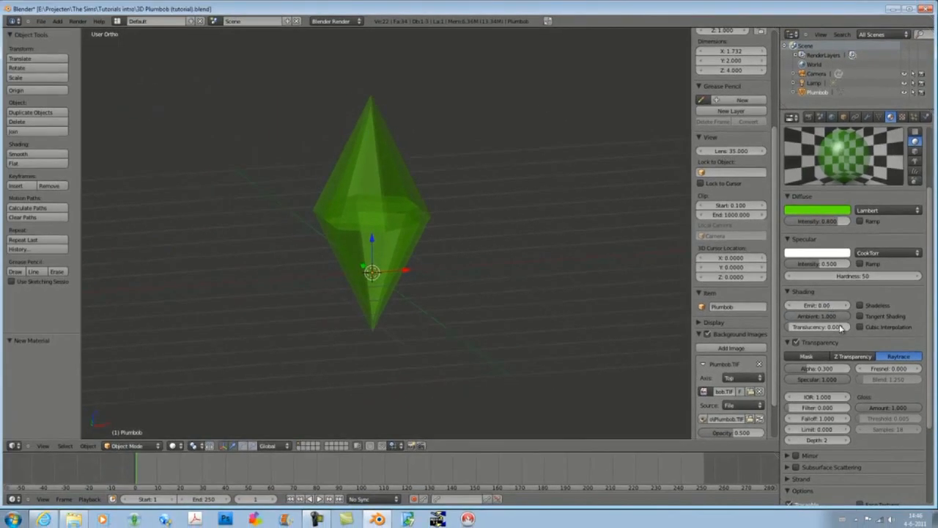
Step: Set the Green Glass transparency IOR to 1.55 and check the refraction with a test render
{"action": "scroll", "coordinate": [837, 320], "scroll_direction": "down", "scroll_amount": 2}
{"action": "left_click", "coordinate": [816, 357]}
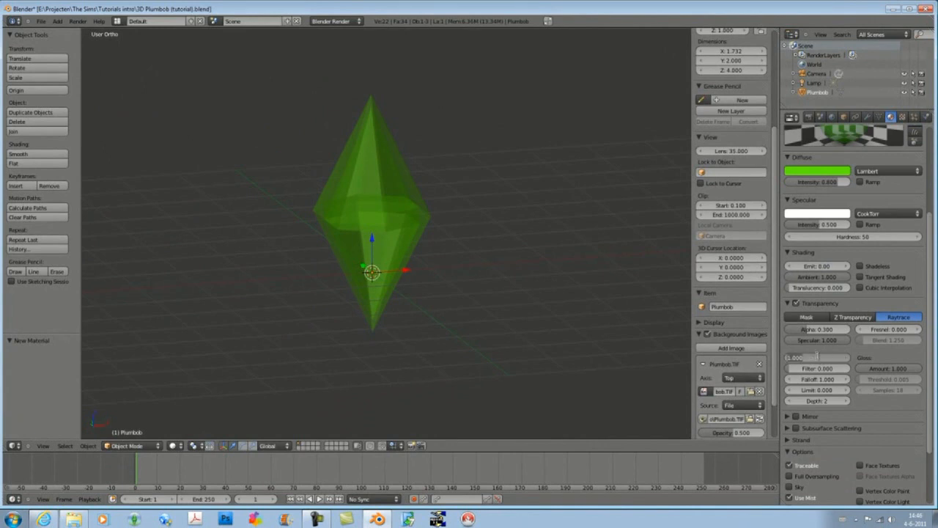
{"action": "key", "text": "BackSpace"}
{"action": "type", "text": "1.55"}
{"action": "key", "text": "Return"}
{"action": "key", "text": "F12"}
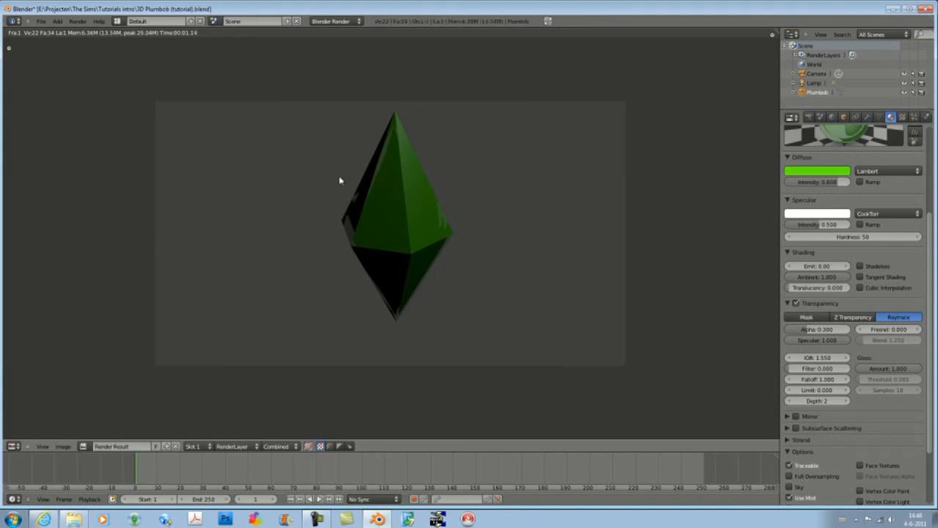
{"action": "key", "text": "Escape"}
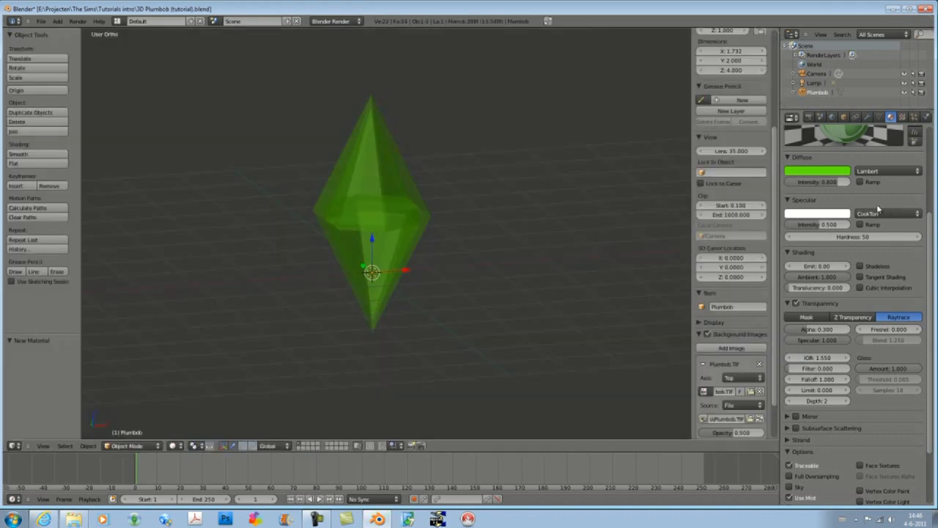
Step: Set the Green Glass raytrace transparency depth to 7 and its transparency Fresnel to 5
{"action": "scroll", "coordinate": [861, 181], "scroll_direction": "up", "scroll_amount": 2}
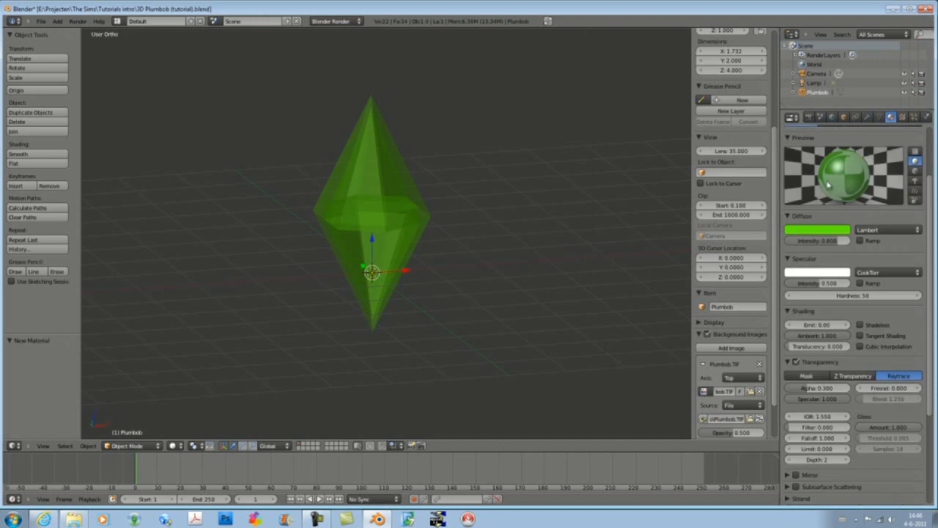
{"action": "scroll", "coordinate": [840, 239], "scroll_direction": "down", "scroll_amount": 3}
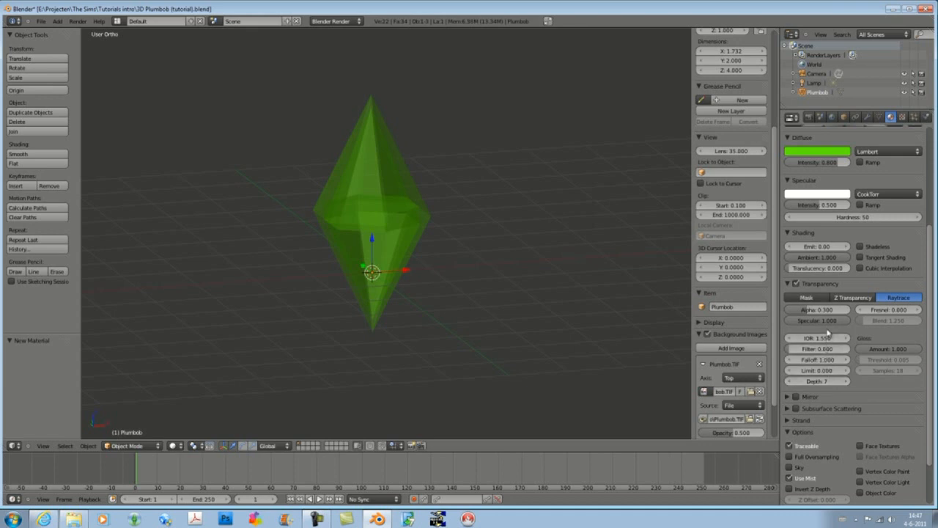
{"action": "left_click", "coordinate": [881, 309]}
{"action": "type", "text": "5"}
{"action": "key", "text": "Return"}
Step: Collapse the Transparency, Shading, Specular, Diffuse and Options sections of the Green Glass material
{"action": "left_click", "coordinate": [789, 284]}
{"action": "left_click", "coordinate": [787, 233]}
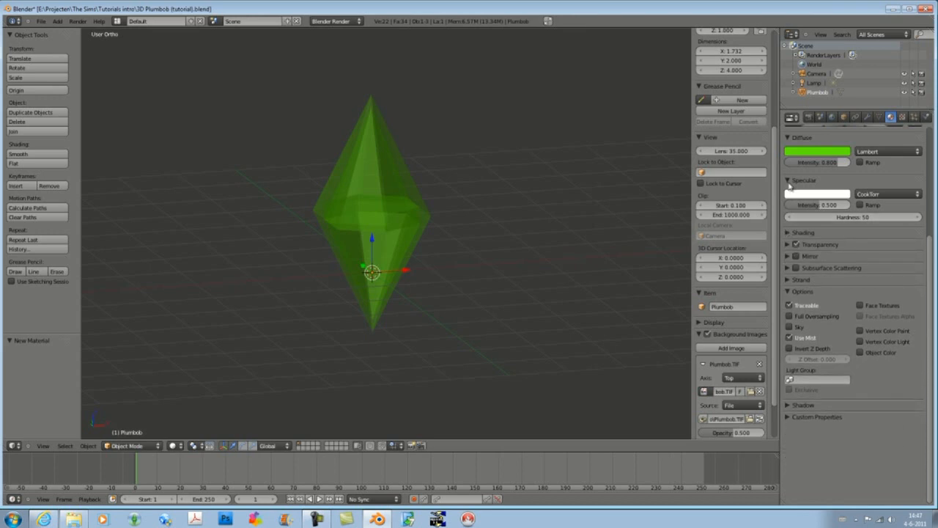
{"action": "left_click", "coordinate": [787, 180]}
{"action": "left_click", "coordinate": [787, 137]}
{"action": "scroll", "coordinate": [850, 257], "scroll_direction": "up", "scroll_amount": 2}
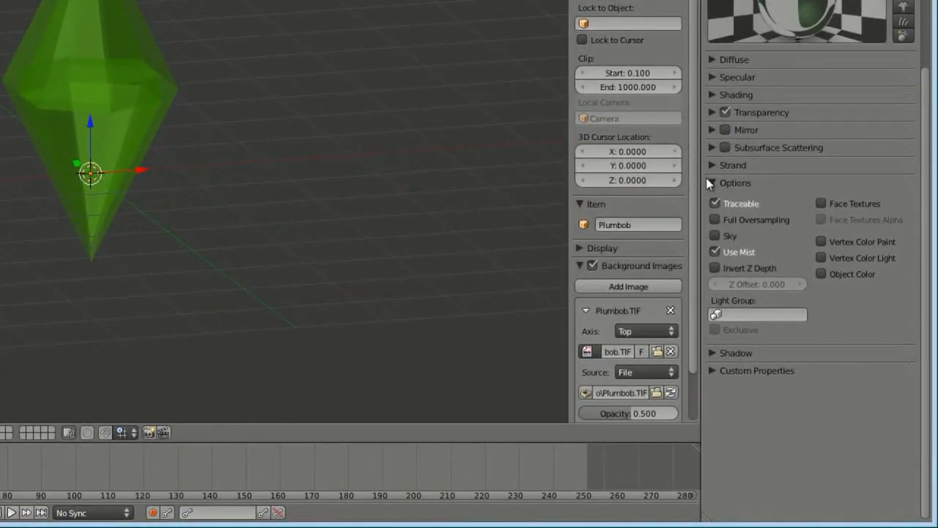
{"action": "left_click", "coordinate": [708, 181]}
Step: Expand and enable the Mirror settings of the Green Glass material, and run a test render
{"action": "left_click", "coordinate": [715, 130]}
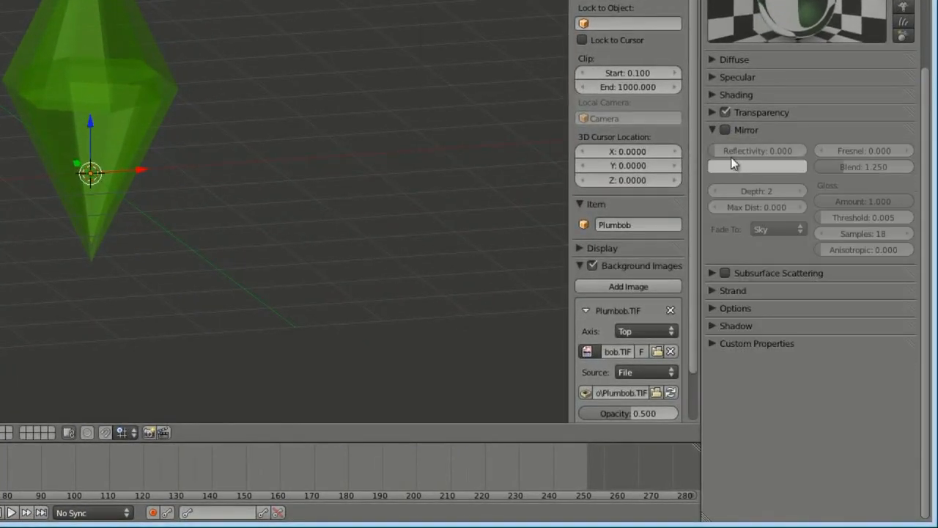
{"action": "left_click", "coordinate": [723, 129]}
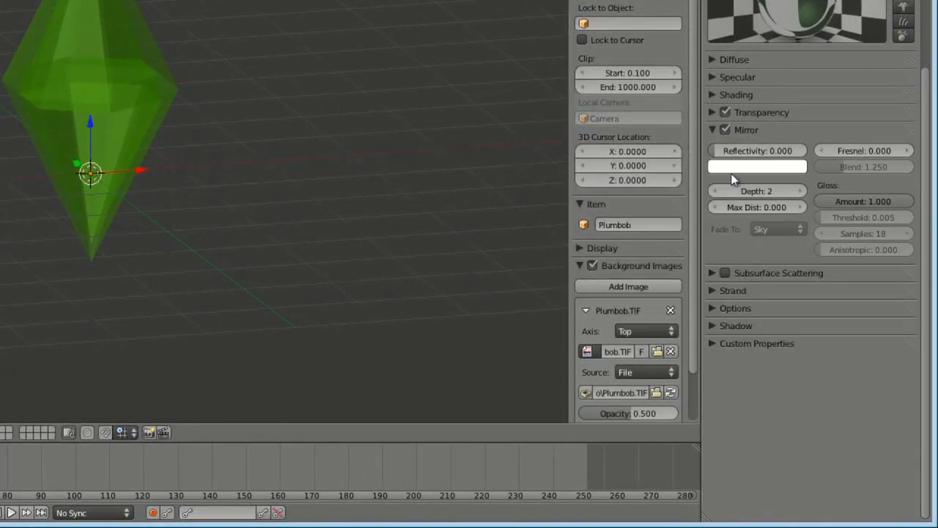
{"action": "key", "text": "F12"}
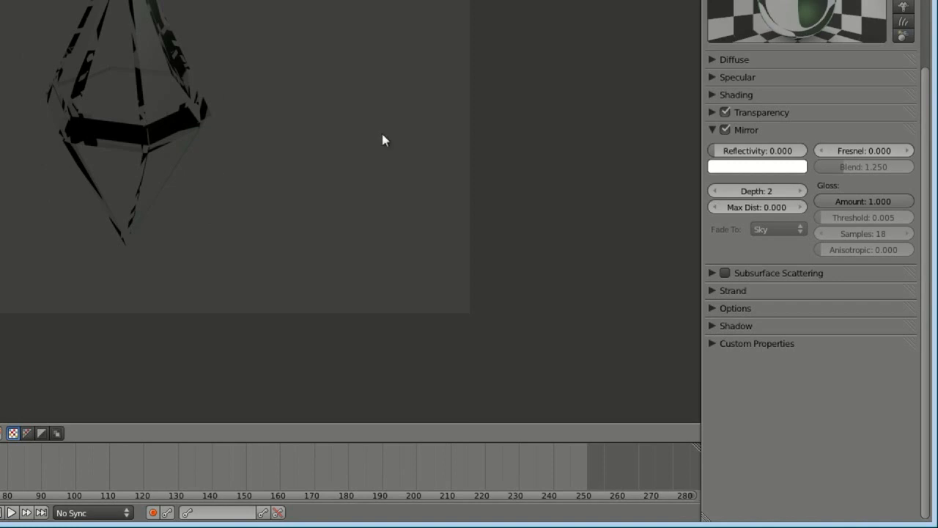
{"action": "key", "text": "Escape"}
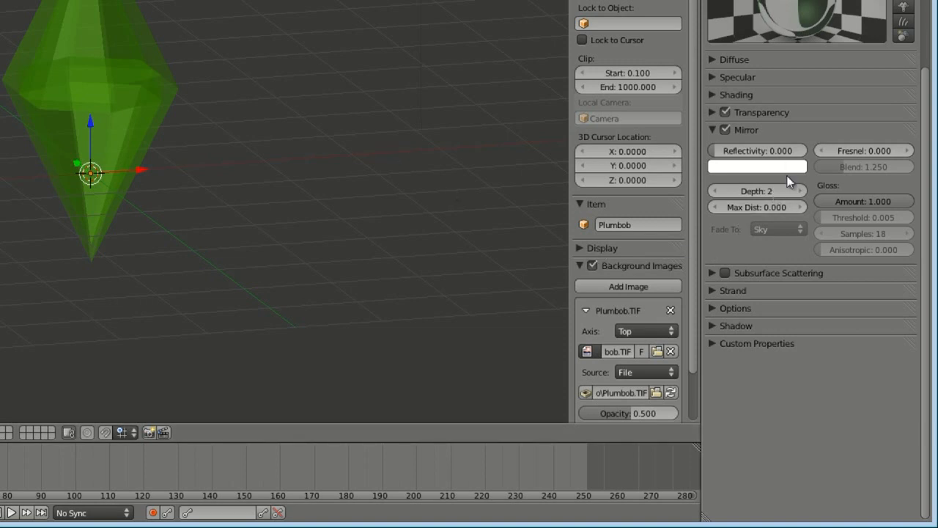
Step: Set the Green Glass mirror reflectivity to 0.15 and check it with a test render
{"action": "left_click", "coordinate": [754, 151]}
{"action": "type", "text": ".15"}
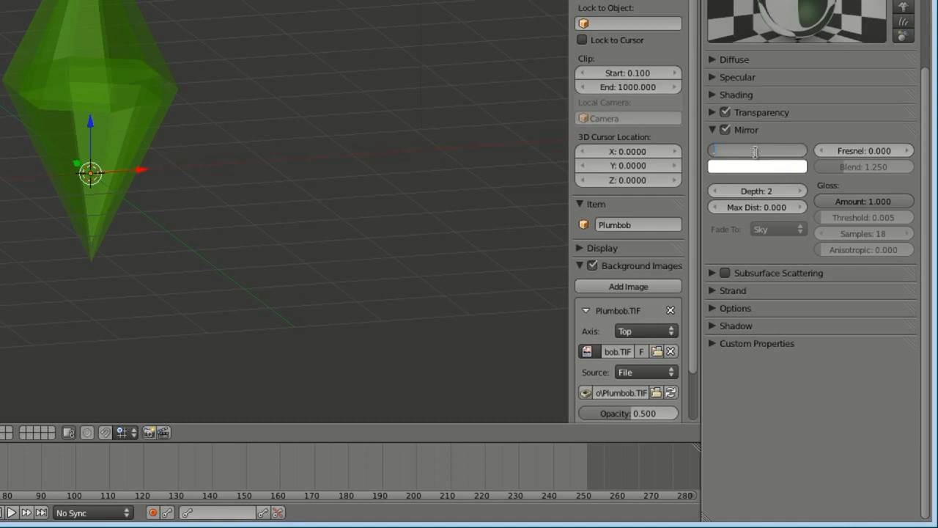
{"action": "key", "text": "Return"}
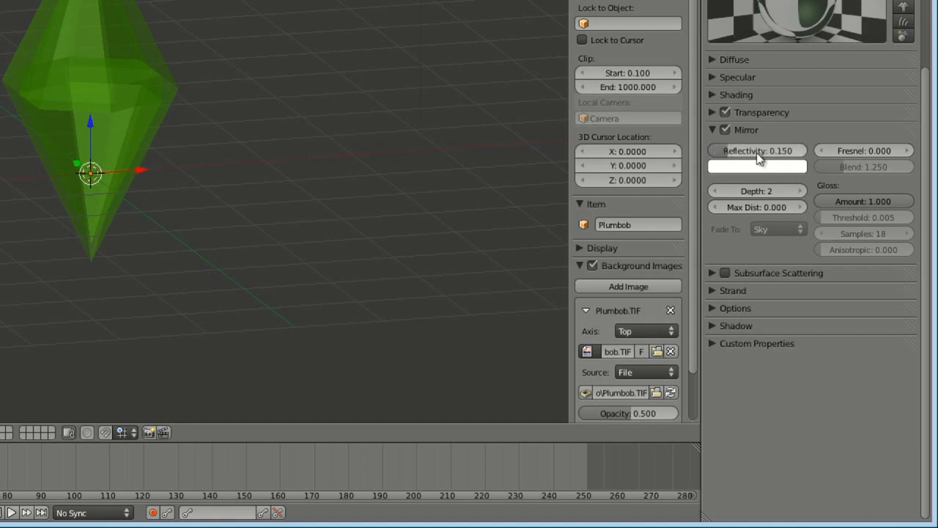
{"action": "key", "text": "F12"}
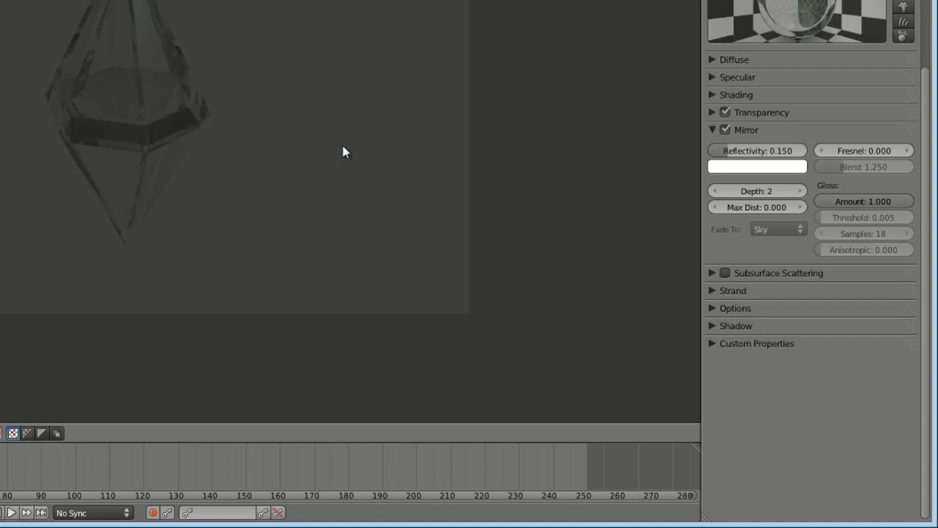
{"action": "key", "text": "Escape"}
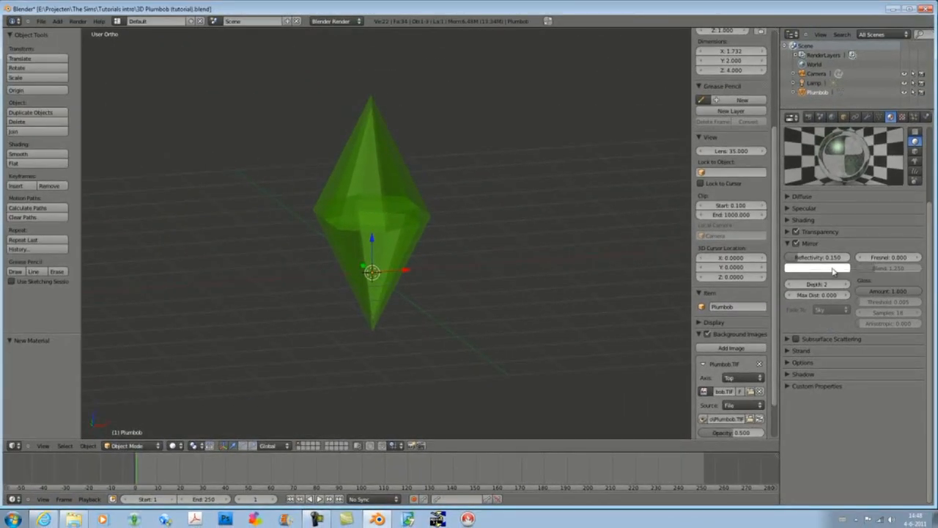
Step: Set the mirror Fresnel of the Green Glass material to 5 and collapse the Mirror section
{"action": "left_click", "coordinate": [885, 257]}
{"action": "type", "text": "5"}
{"action": "key", "text": "Return"}
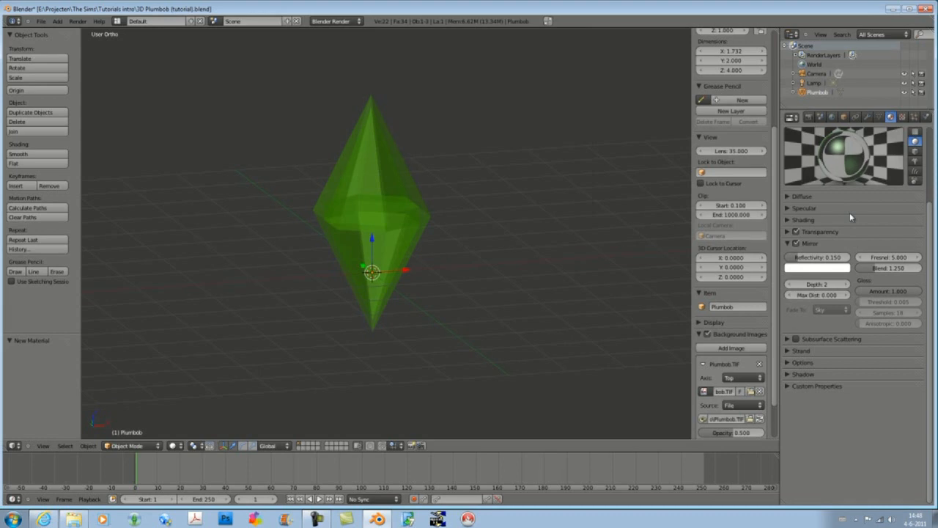
{"action": "left_click", "coordinate": [788, 244]}
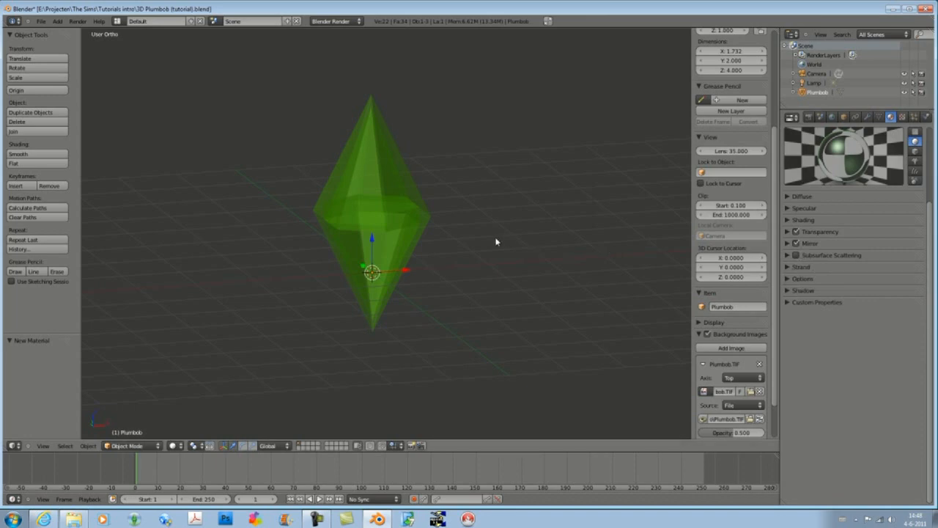
Step: Add a point lamp to the scene at the 3D cursor inside the plumbob
{"action": "scroll", "coordinate": [568, 173], "scroll_direction": "down", "scroll_amount": 3}
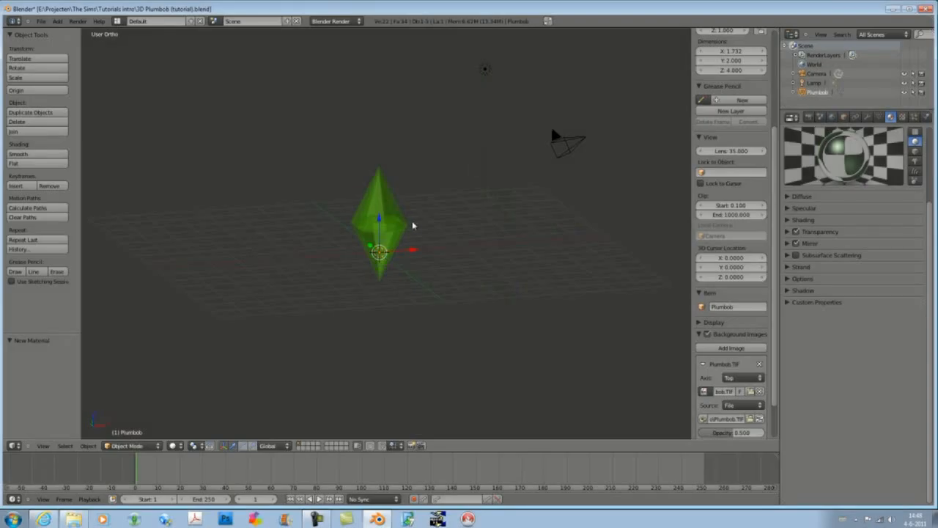
{"action": "key", "text": "shift+a"}
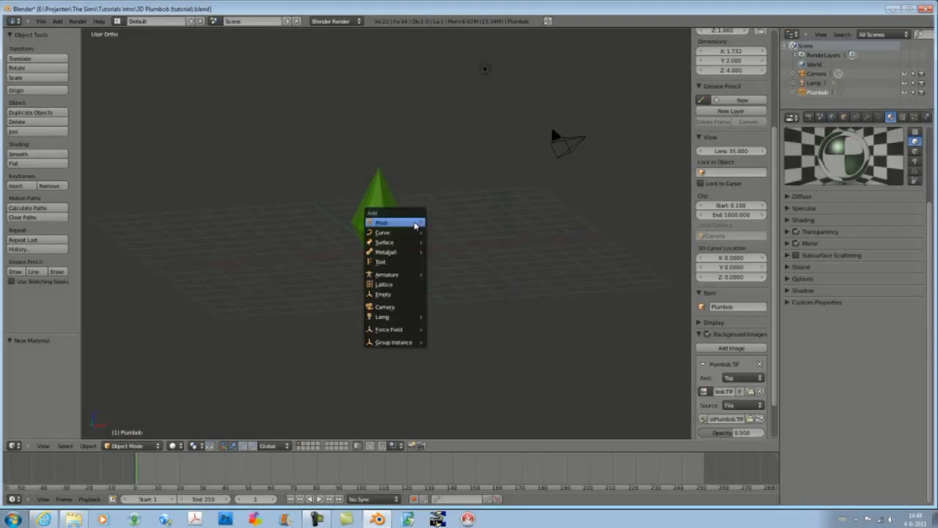
{"action": "mouse_move", "coordinate": [415, 225]}
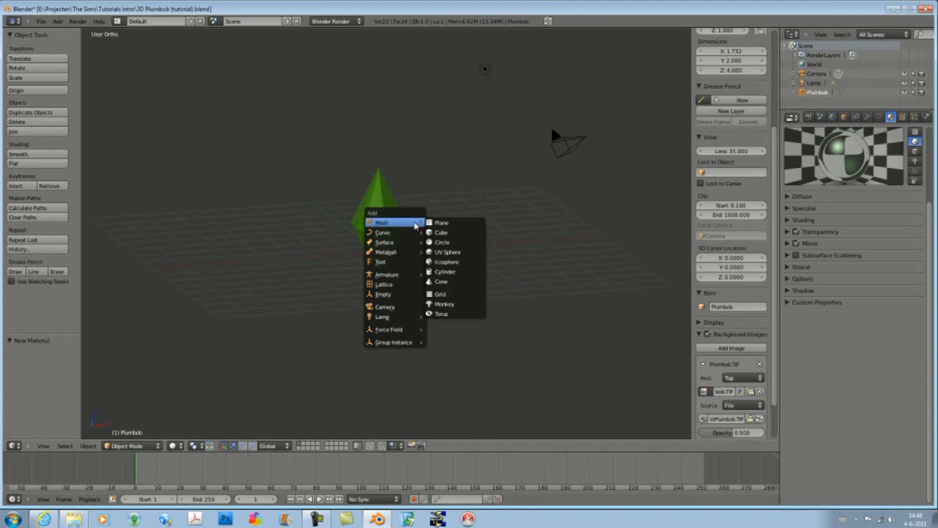
{"action": "mouse_move", "coordinate": [410, 318]}
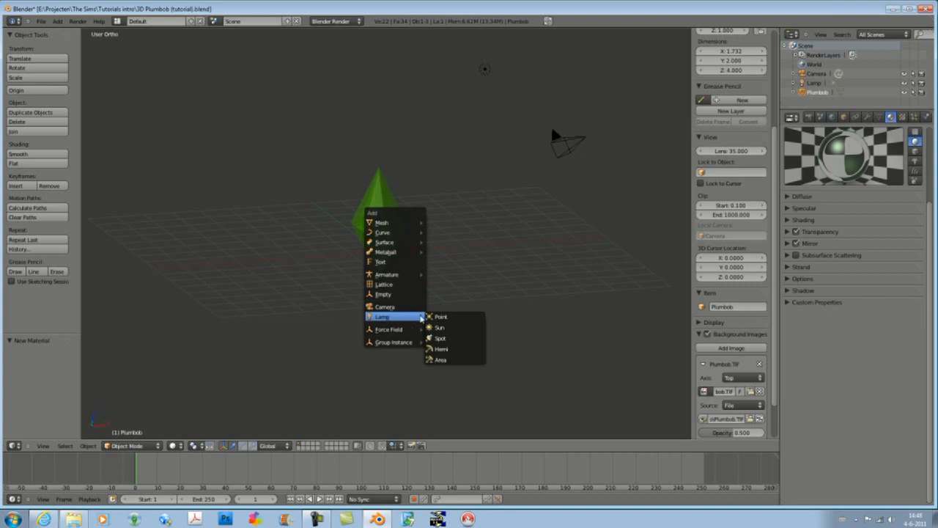
{"action": "left_click", "coordinate": [440, 317]}
{"action": "scroll", "coordinate": [392, 277], "scroll_direction": "up", "scroll_amount": 2}
{"action": "scroll", "coordinate": [392, 277], "scroll_direction": "up", "scroll_amount": 1}
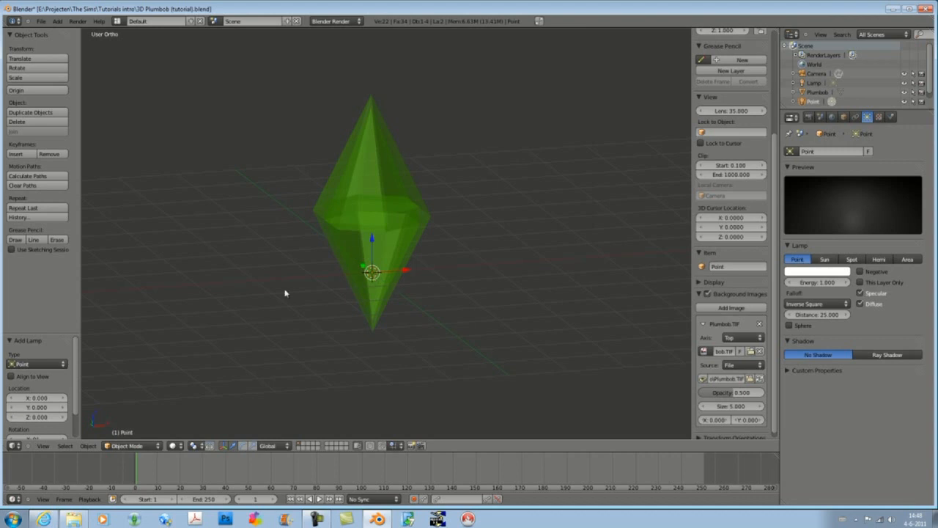
Step: Try to raise the point lamp freehand by about 0.94 units along Z, check it from the front, and undo the move
{"action": "key", "text": "g"}
{"action": "key", "text": "z"}
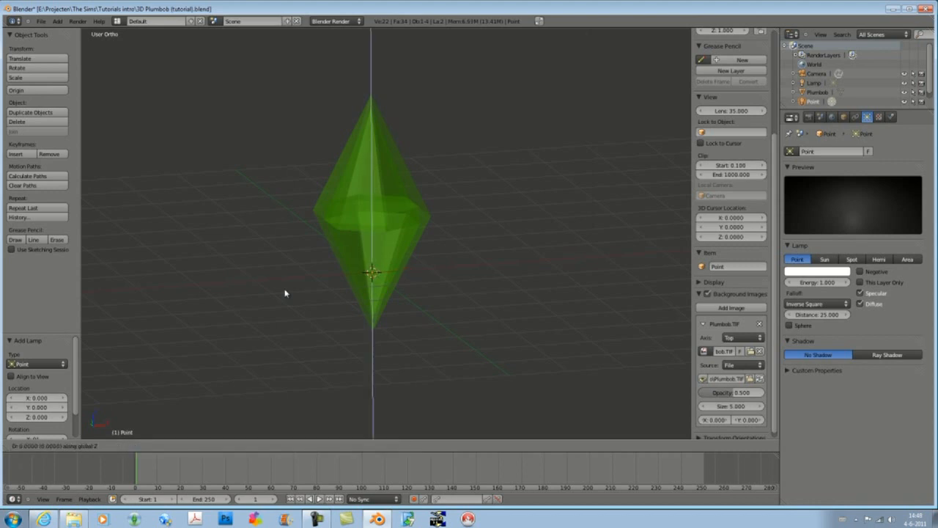
{"action": "left_click", "coordinate": [284, 238]}
{"action": "left_click", "coordinate": [41, 446]}
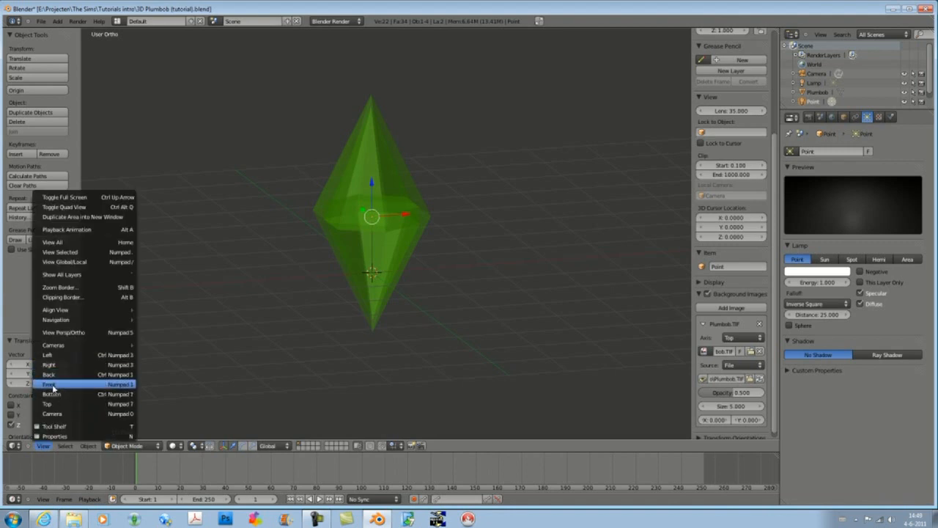
{"action": "left_click", "coordinate": [50, 383]}
{"action": "scroll", "coordinate": [264, 299], "scroll_direction": "up", "scroll_amount": 1}
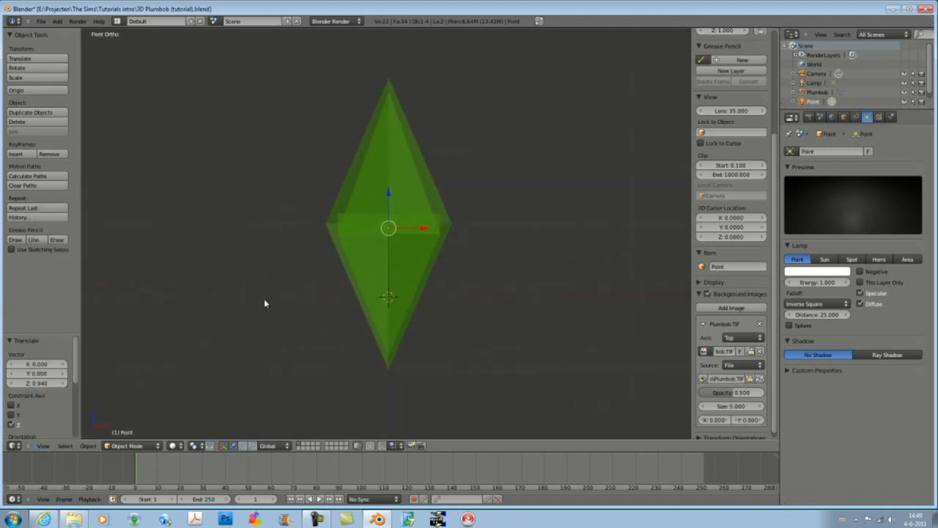
{"action": "key", "text": "ctrl+z"}
Step: Move the point lamp up exactly 1 unit along the Z axis to the plumbob's center
{"action": "type", "text": "gz"}
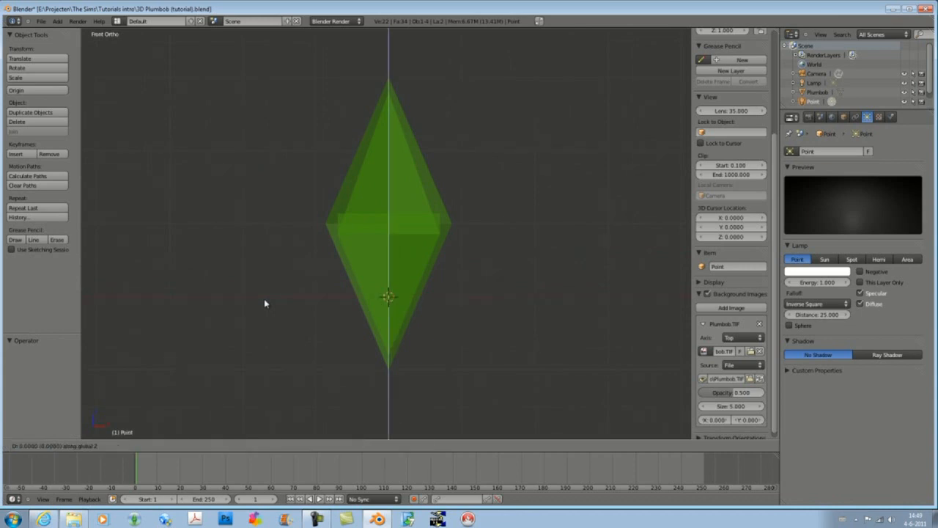
{"action": "type", "text": "2"}
{"action": "key", "text": "BackSpace"}
{"action": "type", "text": "1"}
{"action": "key", "text": "Return"}
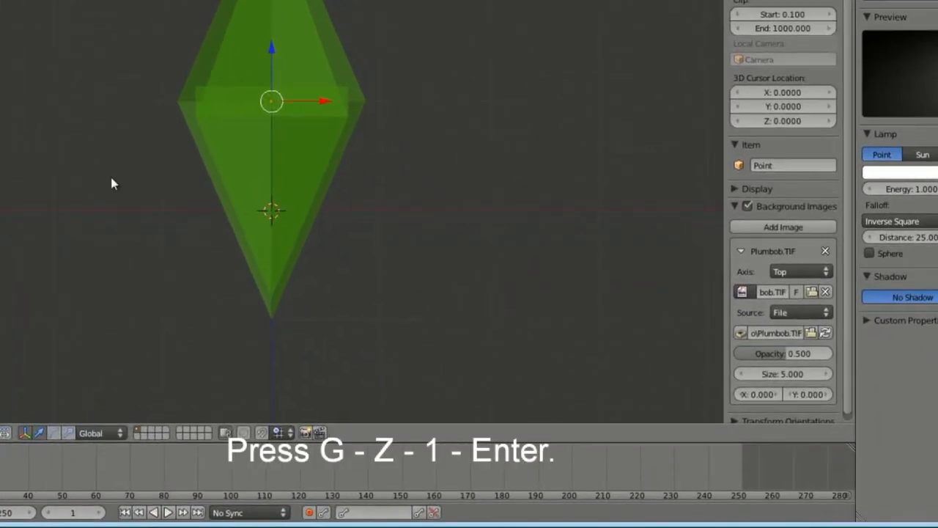
{"action": "middle_click_drag", "start_coordinate": [226, 248], "coordinate": [425, 288]}
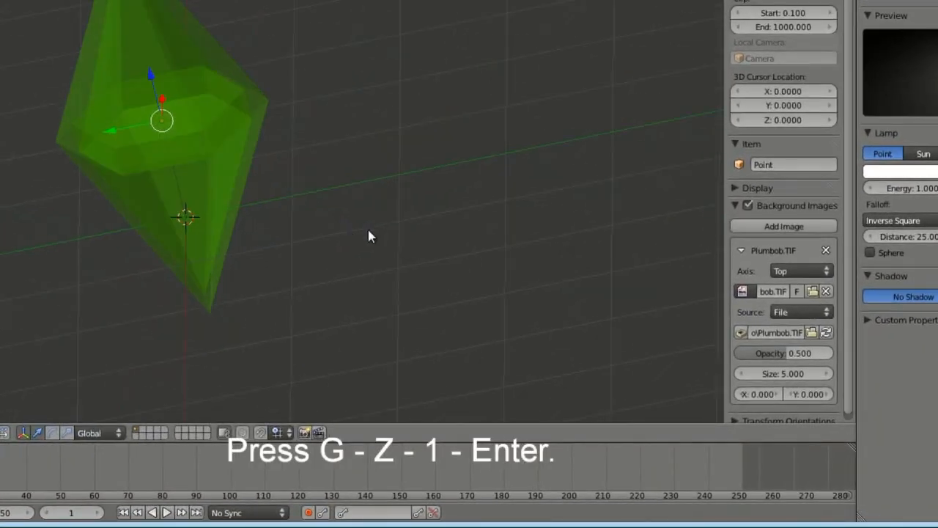
Step: Set the point lamp's falloff to Custom Curve and its energy to 1.5, and test-render the plumbob
{"action": "middle_click_drag", "start_coordinate": [160, 253], "coordinate": [170, 216]}
{"action": "middle_click_drag", "start_coordinate": [47, 142], "coordinate": [386, 195]}
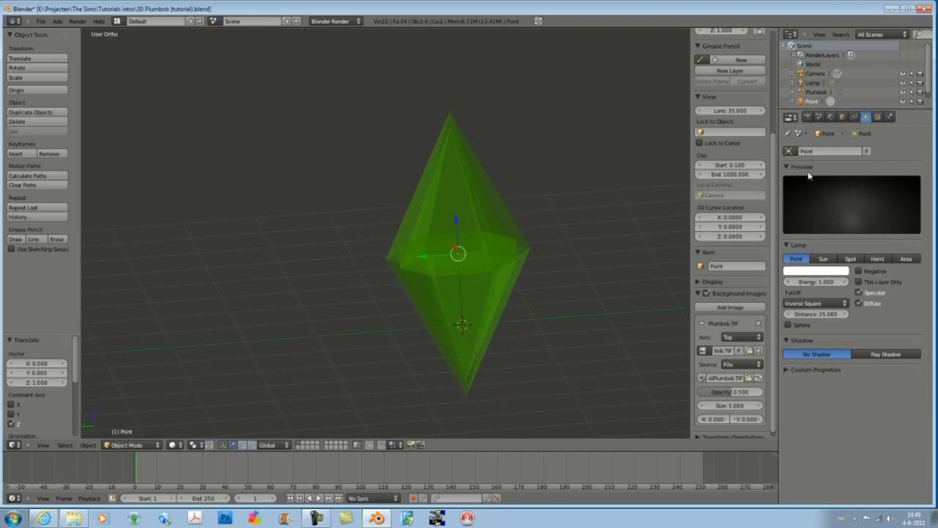
{"action": "left_click", "coordinate": [821, 304]}
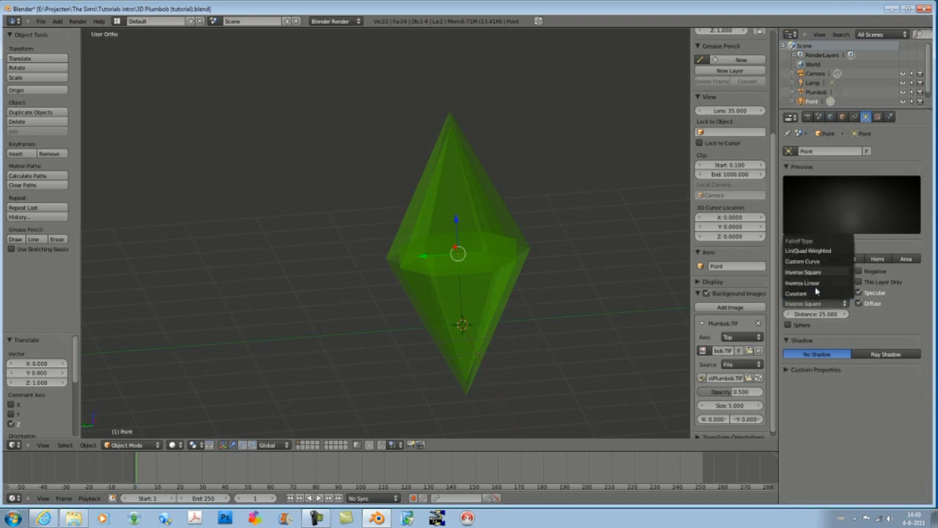
{"action": "left_click", "coordinate": [816, 263]}
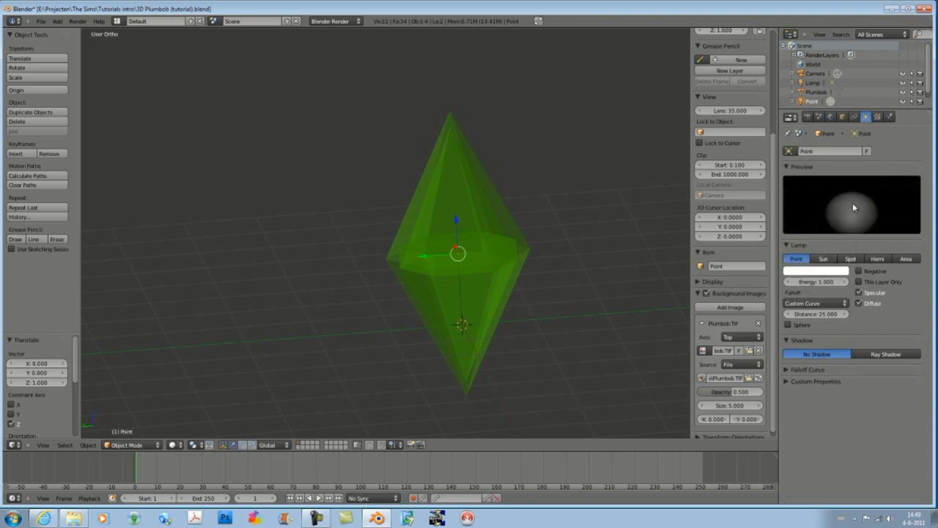
{"action": "left_click", "coordinate": [809, 282]}
{"action": "key", "text": "BackSpace"}
{"action": "key", "text": "Return"}
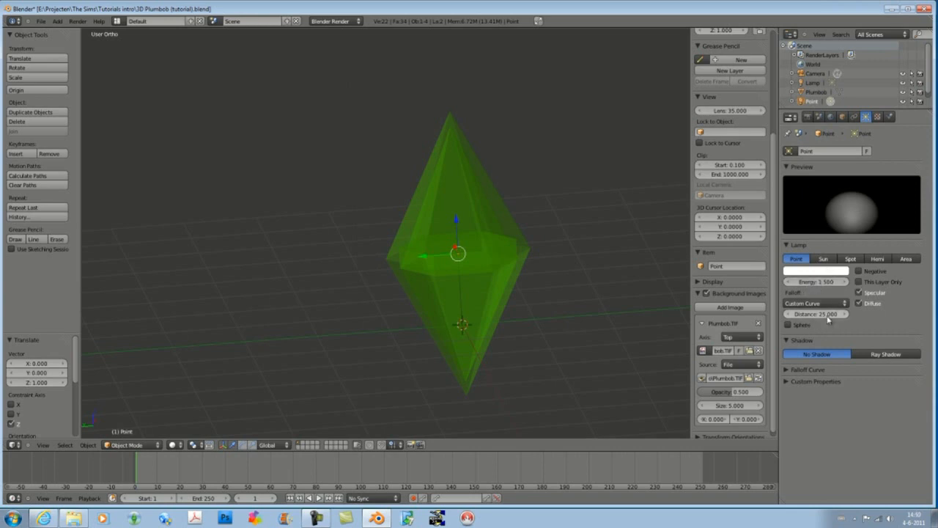
{"action": "key", "text": "F12"}
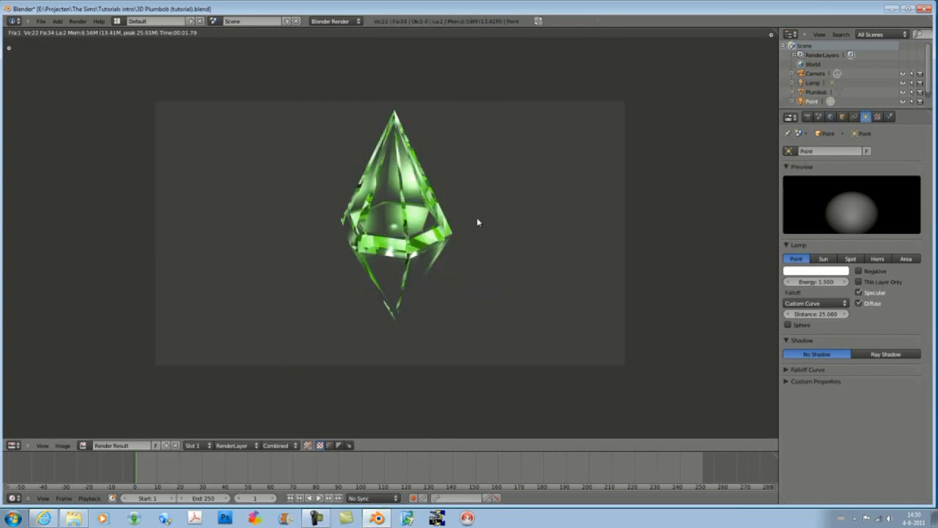
{"action": "key", "text": "Escape"}
Step: Delete the original lamp above the plumbob and render the scene with only the inner point lamp
{"action": "scroll", "coordinate": [524, 222], "scroll_direction": "down", "scroll_amount": 8}
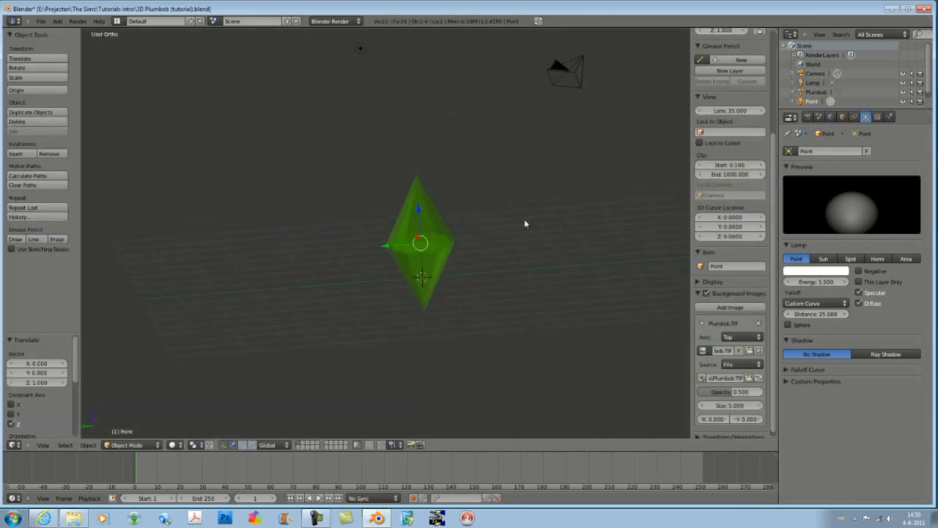
{"action": "scroll", "coordinate": [361, 188], "scroll_direction": "up", "scroll_amount": 3}
{"action": "right_click", "coordinate": [365, 79]}
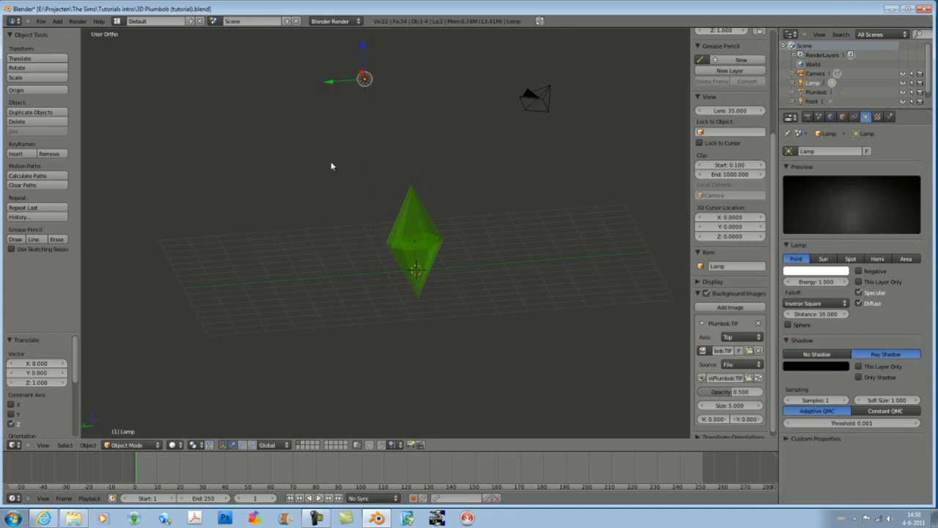
{"action": "key", "text": "x"}
{"action": "left_click", "coordinate": [331, 166]}
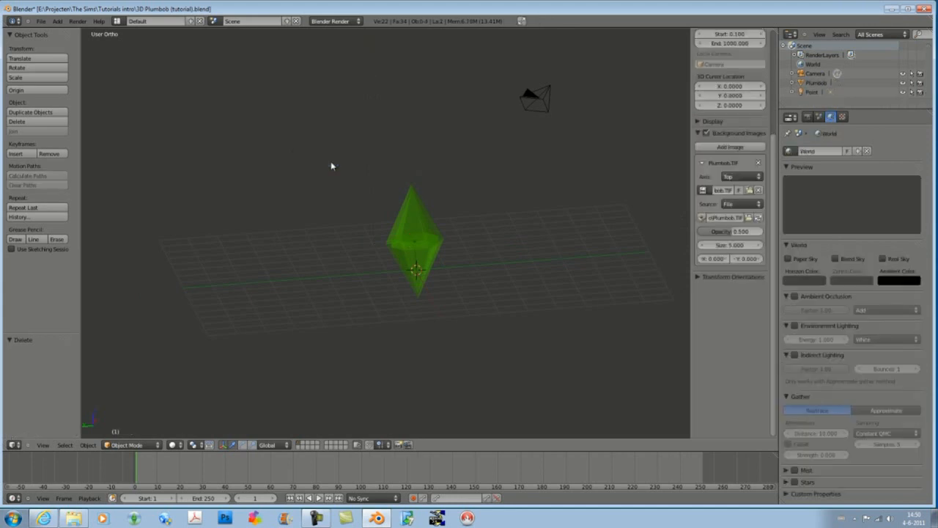
{"action": "key", "text": "F12"}
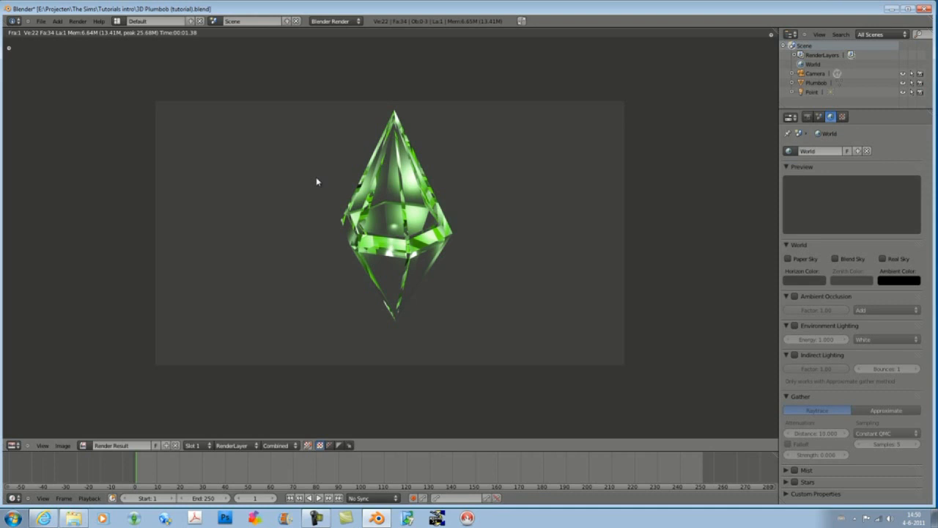
Step: Switch to Windows Explorer, play the video "EA intro (315 frames Pinnacle)" to examine the reference plumbob, and return to Blender's 3D view
{"action": "left_click", "coordinate": [73, 518]}
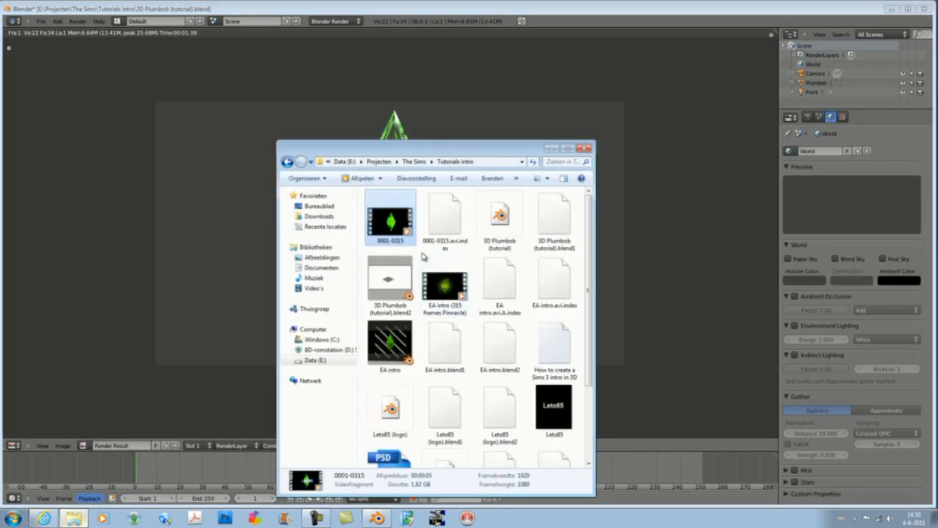
{"action": "double_click", "coordinate": [445, 286]}
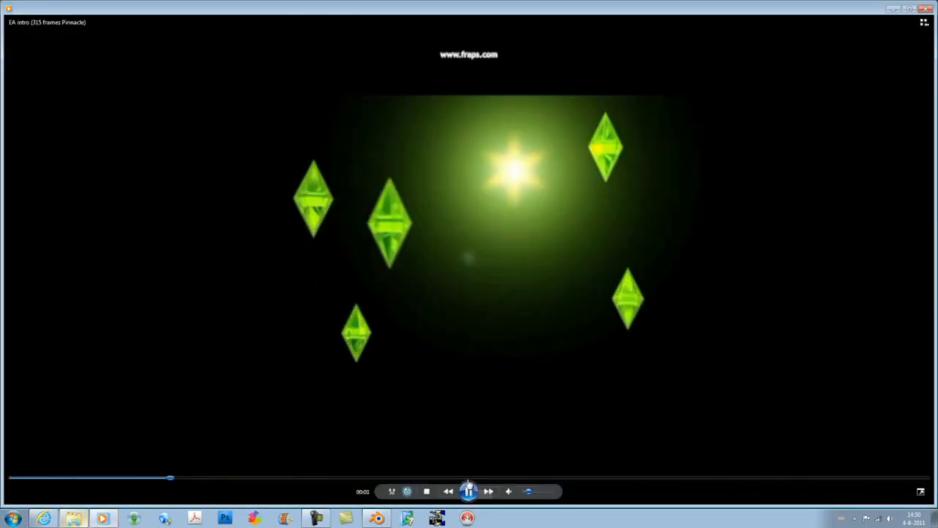
{"action": "left_click", "coordinate": [469, 490]}
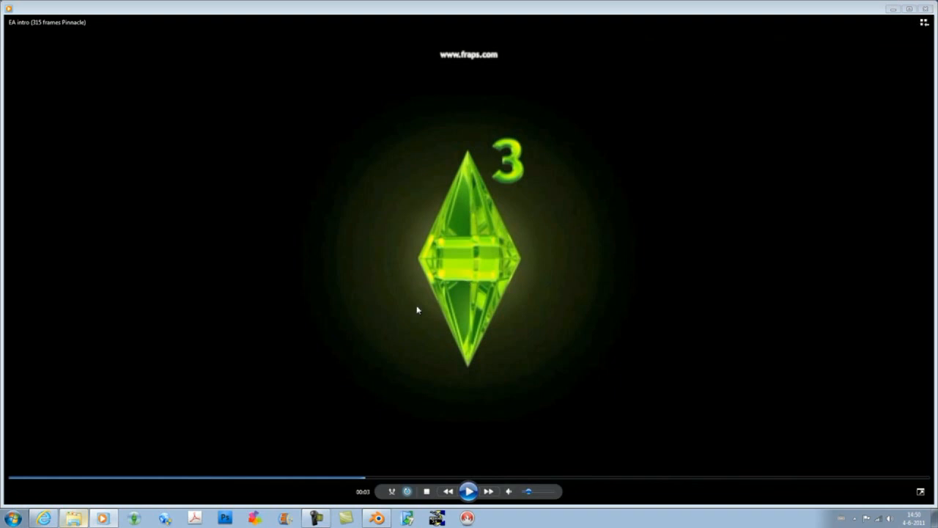
{"action": "left_click", "coordinate": [925, 8]}
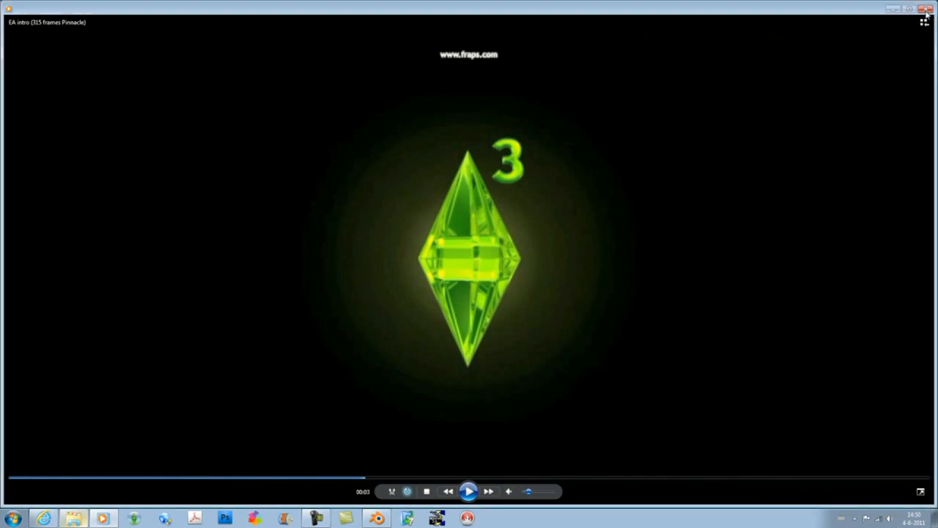
{"action": "left_click", "coordinate": [492, 11]}
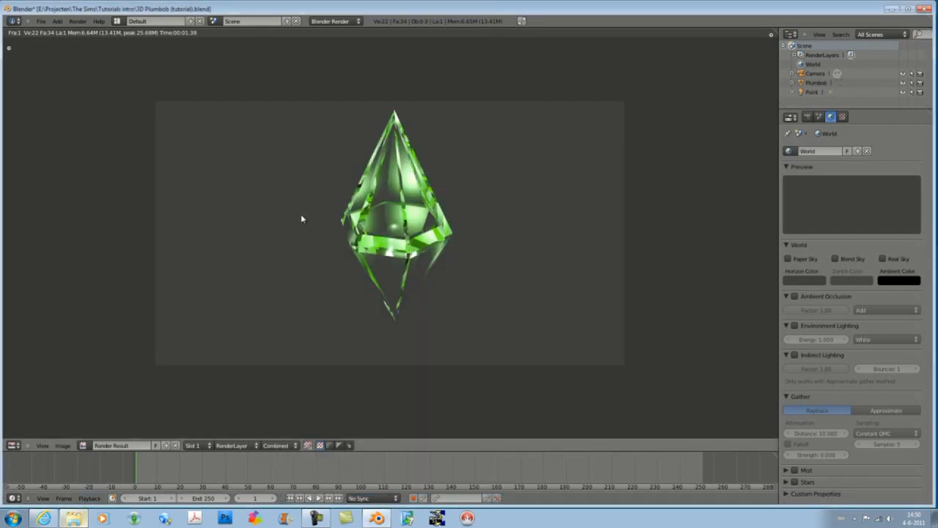
{"action": "key", "text": "Escape"}
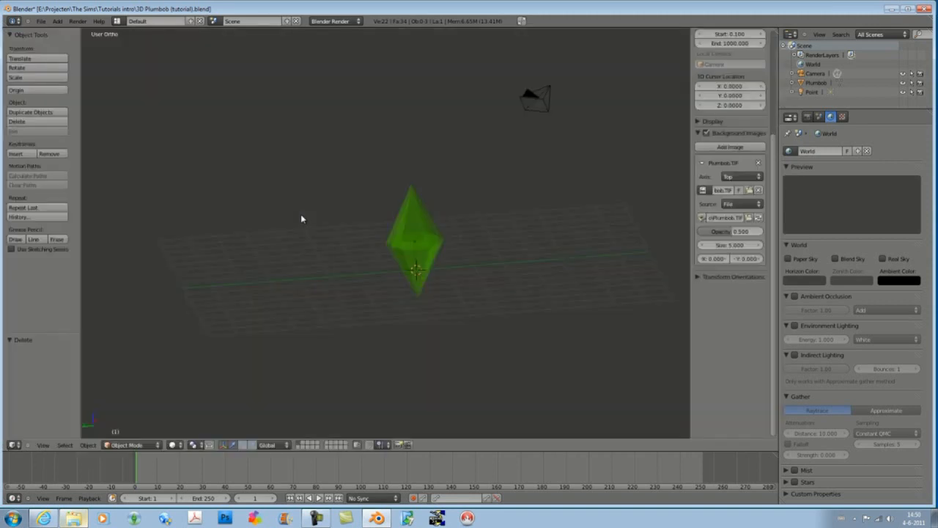
Step: Open the file Plumbob.blend from the Tutorials intro folder
{"action": "middle_click_drag", "start_coordinate": [373, 274], "coordinate": [349, 258]}
{"action": "scroll", "coordinate": [357, 276], "scroll_direction": "up", "scroll_amount": 5}
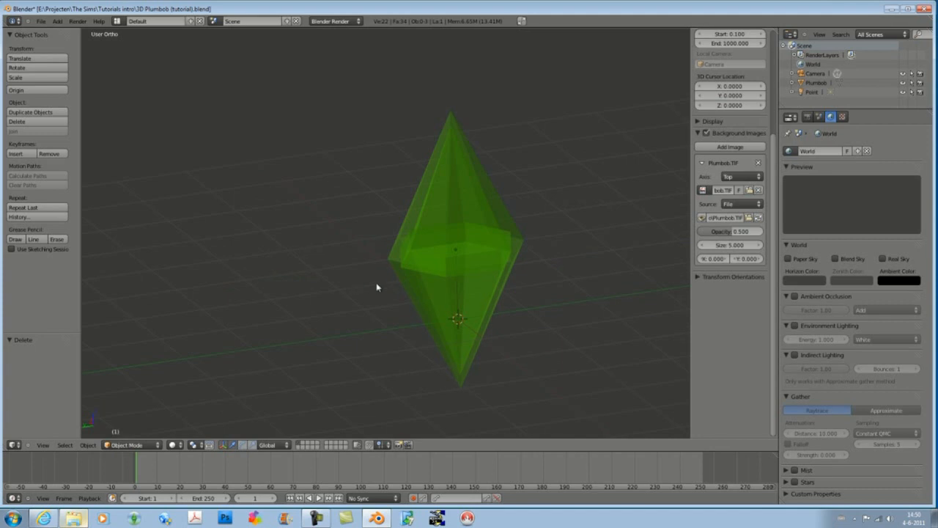
{"action": "middle_click_drag", "start_coordinate": [376, 286], "coordinate": [326, 284], "text": "shift"}
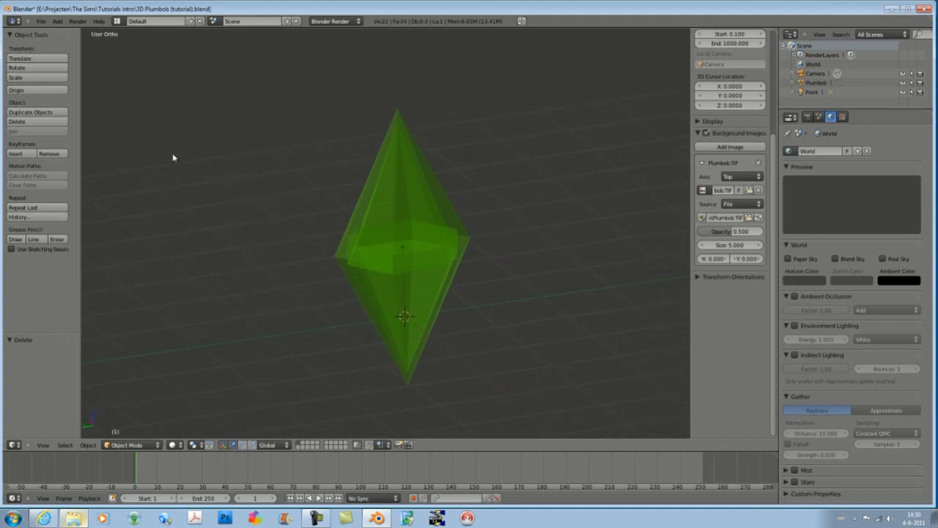
{"action": "left_click", "coordinate": [42, 21]}
{"action": "left_click", "coordinate": [51, 41]}
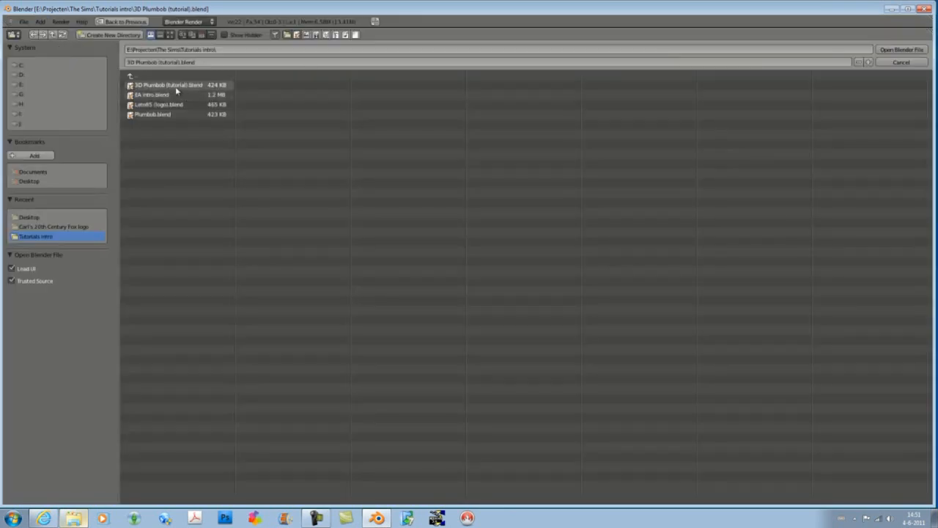
{"action": "left_click", "coordinate": [163, 115]}
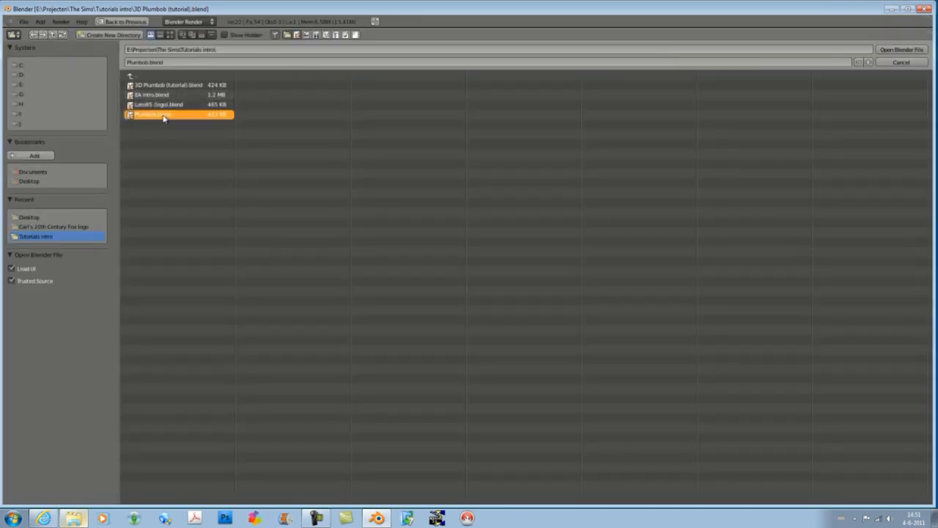
{"action": "double_click", "coordinate": [164, 118]}
Step: Render the Plumbob.blend scene to examine its glass look and black background, and close the render
{"action": "scroll", "coordinate": [352, 271], "scroll_direction": "up", "scroll_amount": 2}
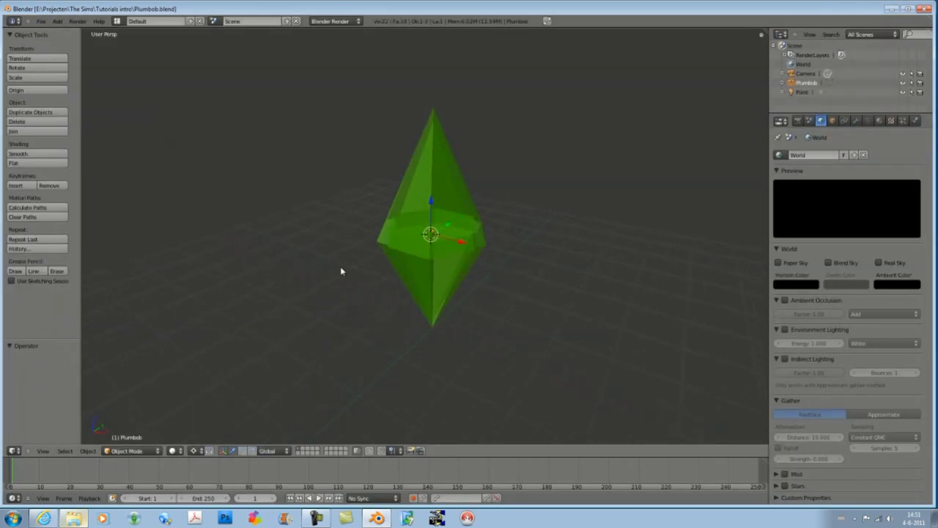
{"action": "key", "text": "F12"}
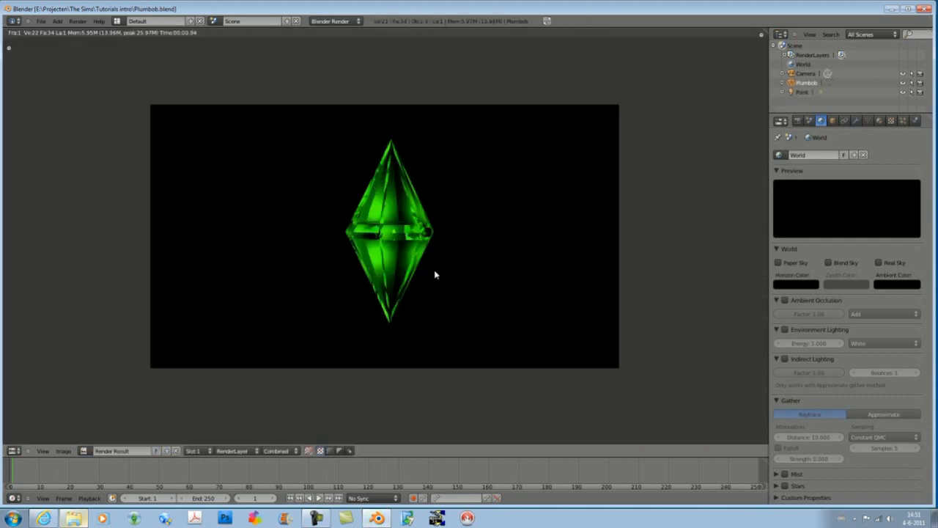
{"action": "scroll", "coordinate": [440, 275], "scroll_direction": "up", "scroll_amount": 3}
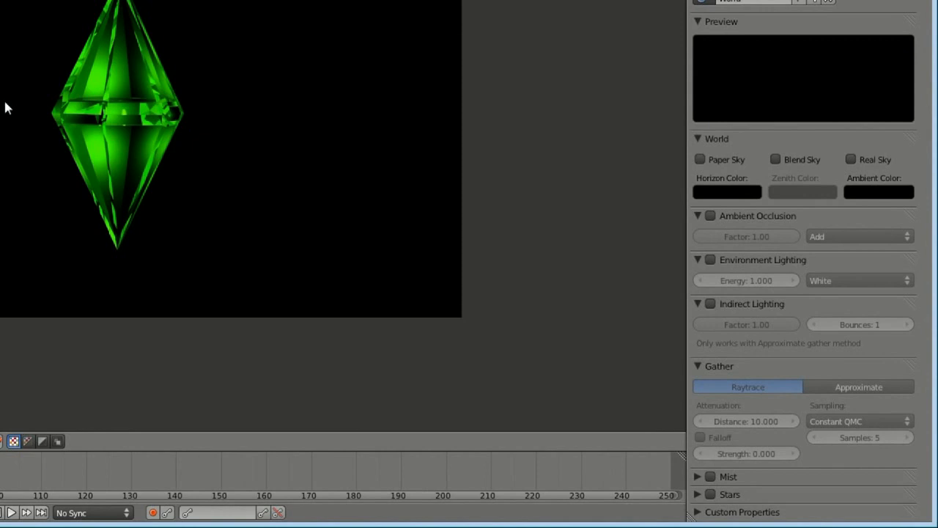
{"action": "key", "text": "Escape"}
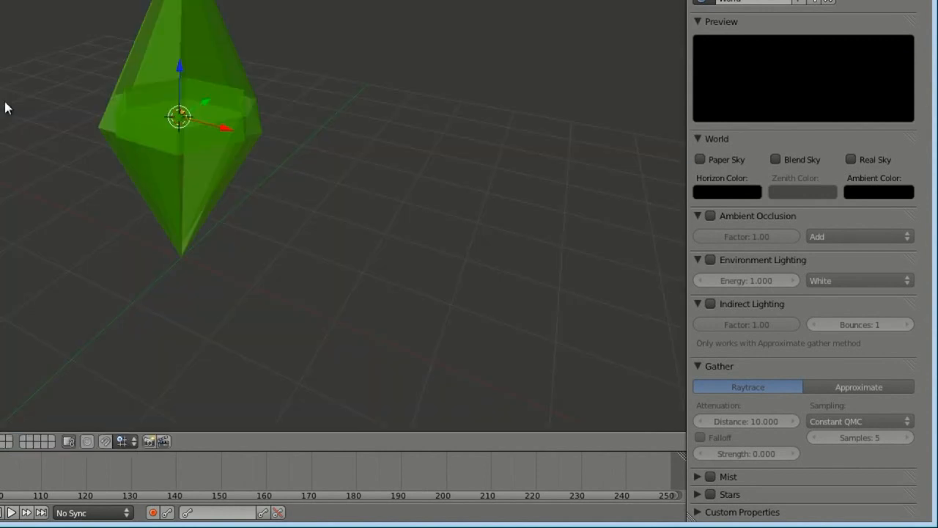